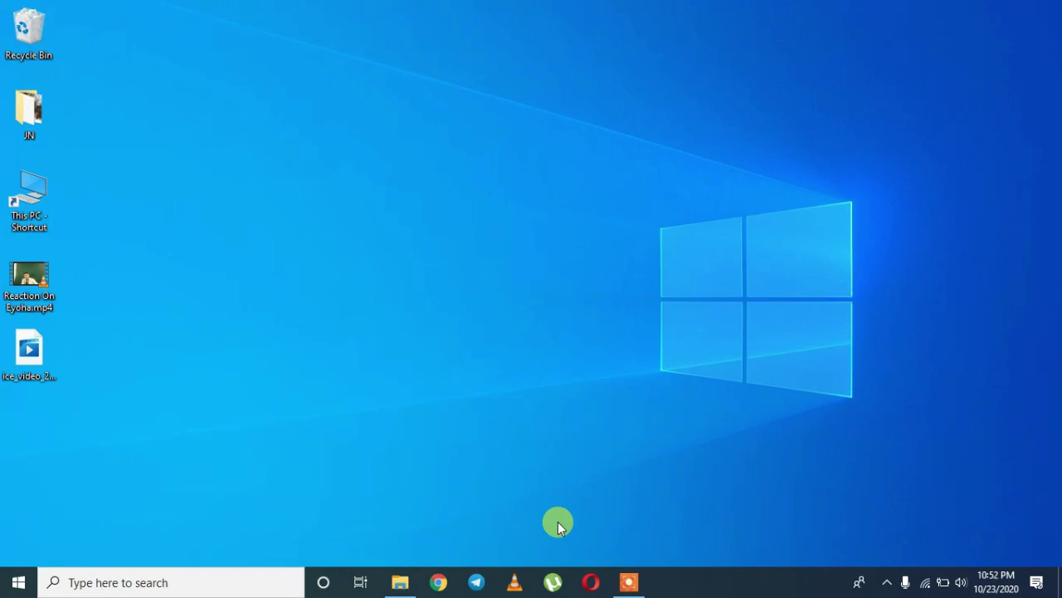
Step: Start Paint from the desktop to get a blank canvas
key(super)
text(pa)
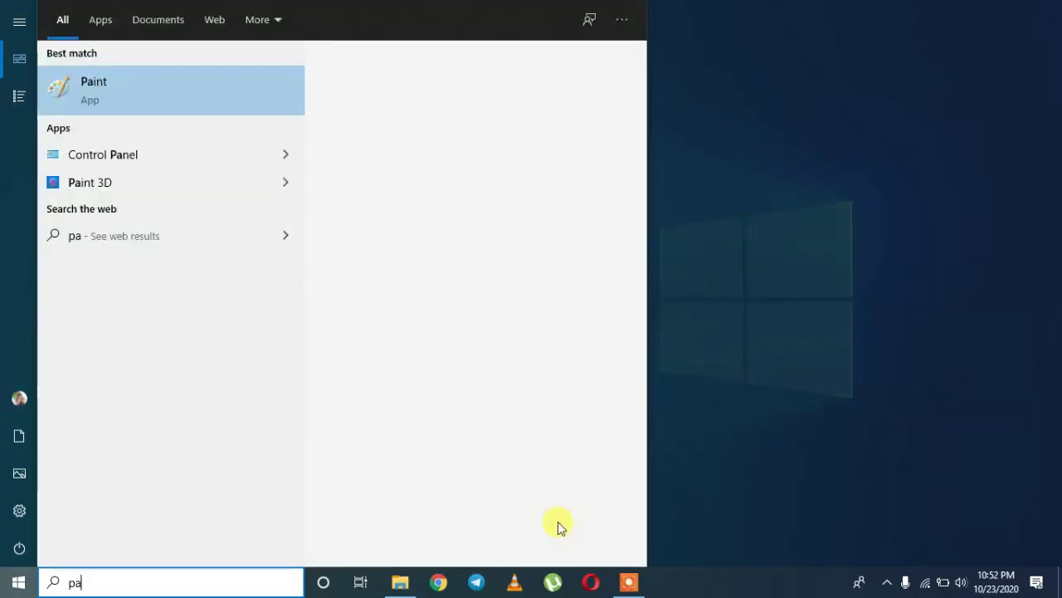
click(239, 91)
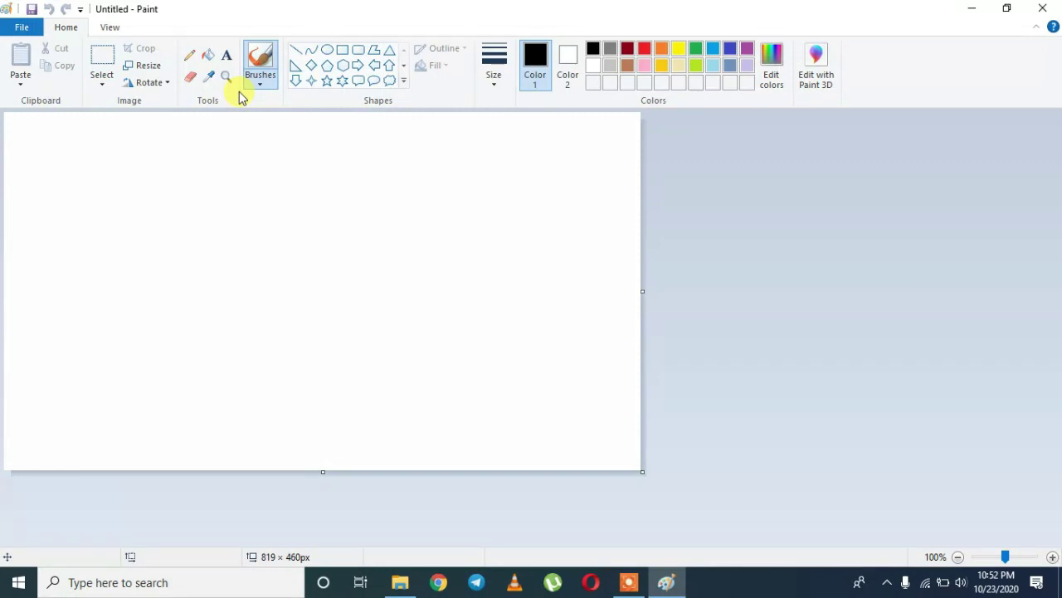
Step: Draw a large rectangle containing an about 197 × 122 px rectangle and two thin staggered bars, plus an about 642 × 194 px base below
click(341, 49)
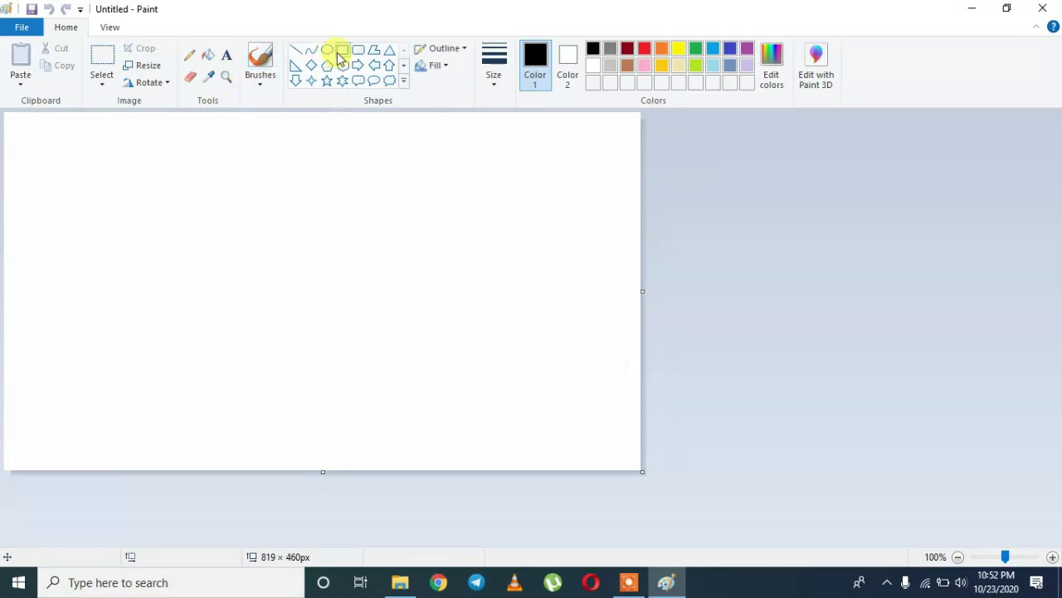
mouse_move(104, 116)
mouse_down()
mouse_move(542, 282)
mouse_move(526, 320)
mouse_up()
drag(236, 129, 390, 224)
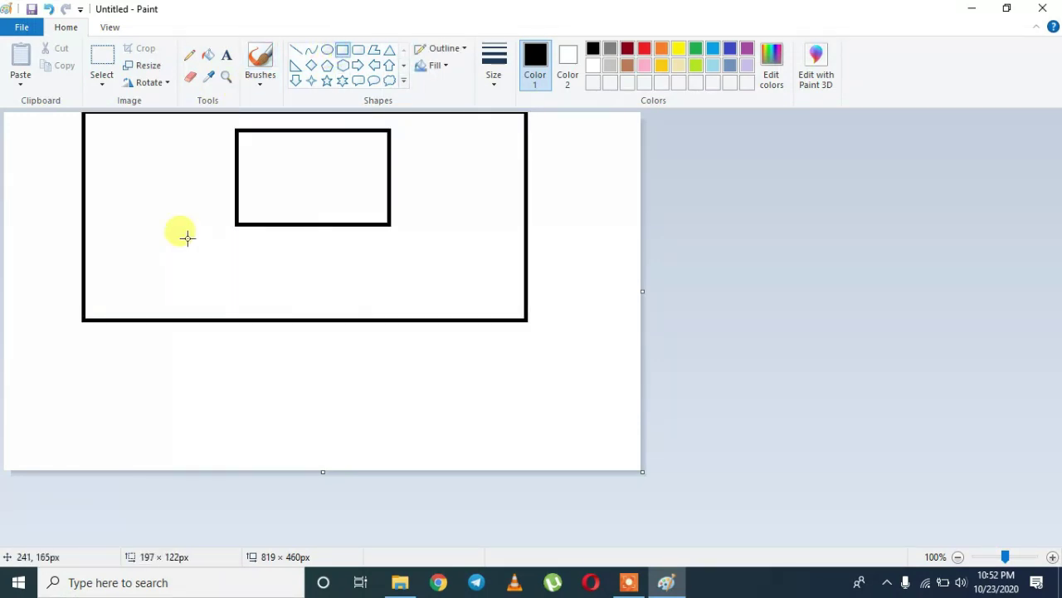
drag(118, 248, 459, 287)
drag(58, 313, 557, 464)
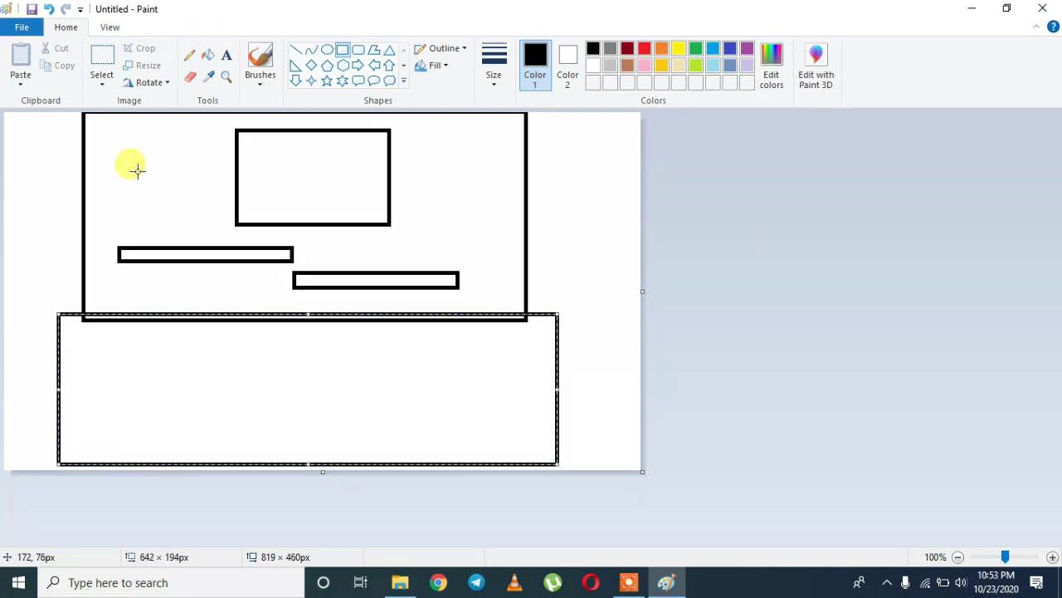
Step: Fill the two large blocks with brown and the upper inner rectangle with black
click(627, 66)
click(190, 273)
click(592, 48)
click(312, 176)
Step: Fill both thin bars with dark red and draw three narrow upright dark red rectangles at the left end of the base block
click(627, 48)
click(205, 254)
click(375, 279)
click(342, 49)
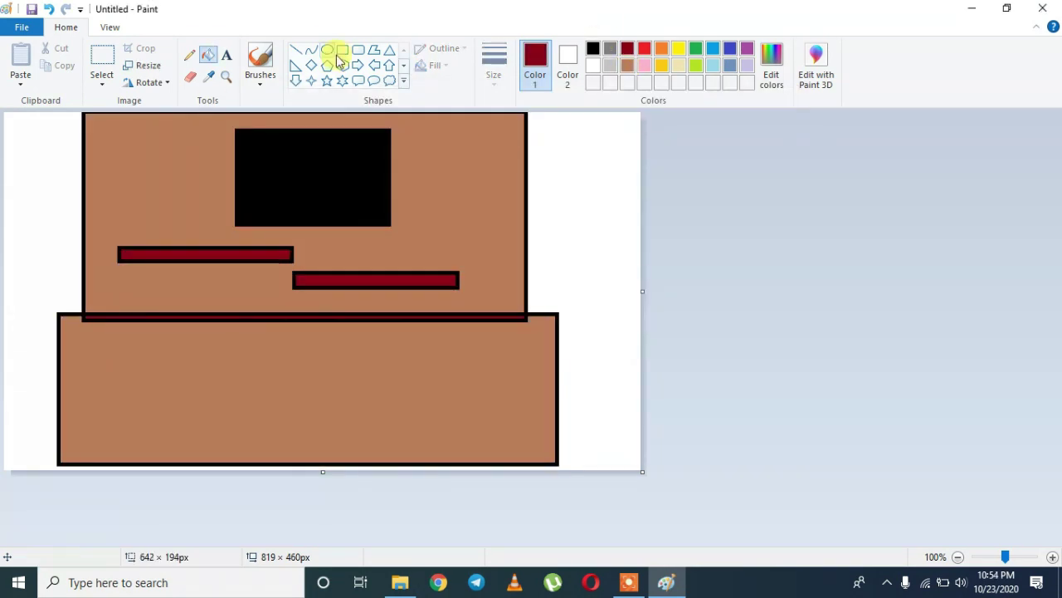
mouse_move(127, 318)
mouse_down()
mouse_move(86, 469)
mouse_move(120, 465)
mouse_up()
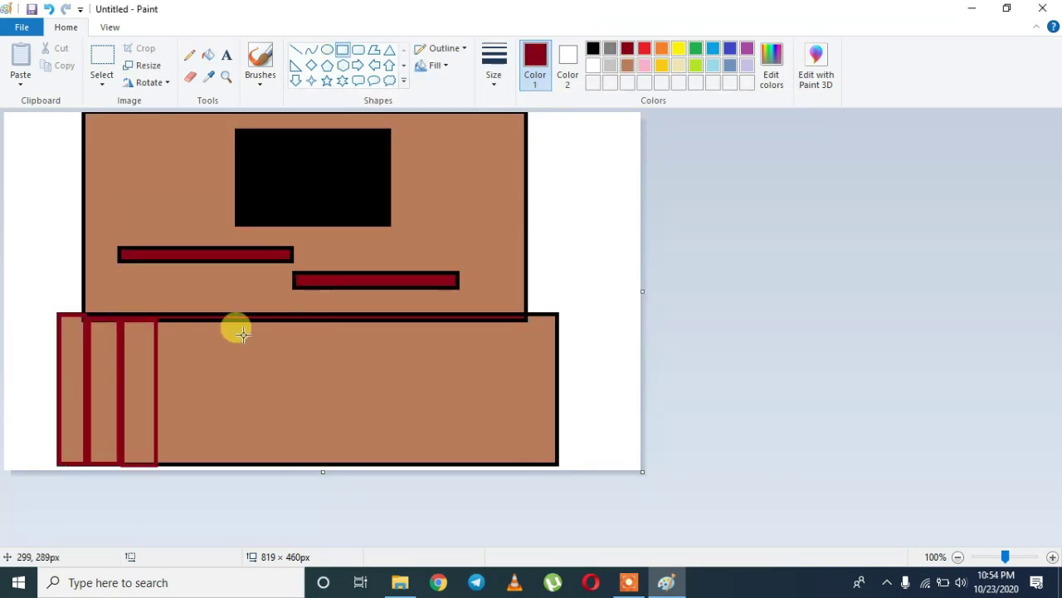
Step: Save the drawing as a PNG named restu in the Desktop folder and close Paint
click(22, 27)
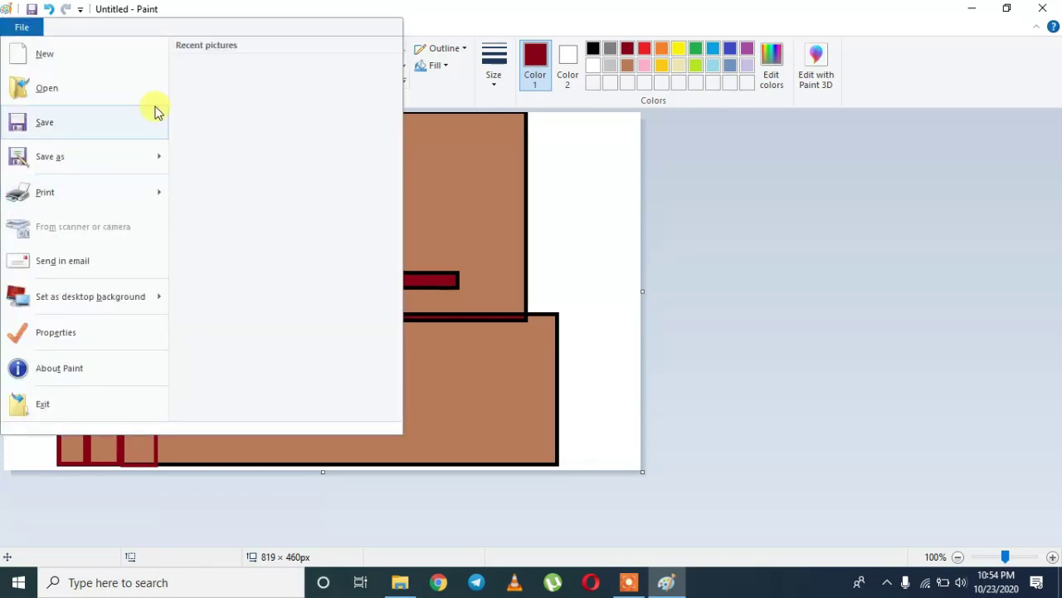
click(36, 149)
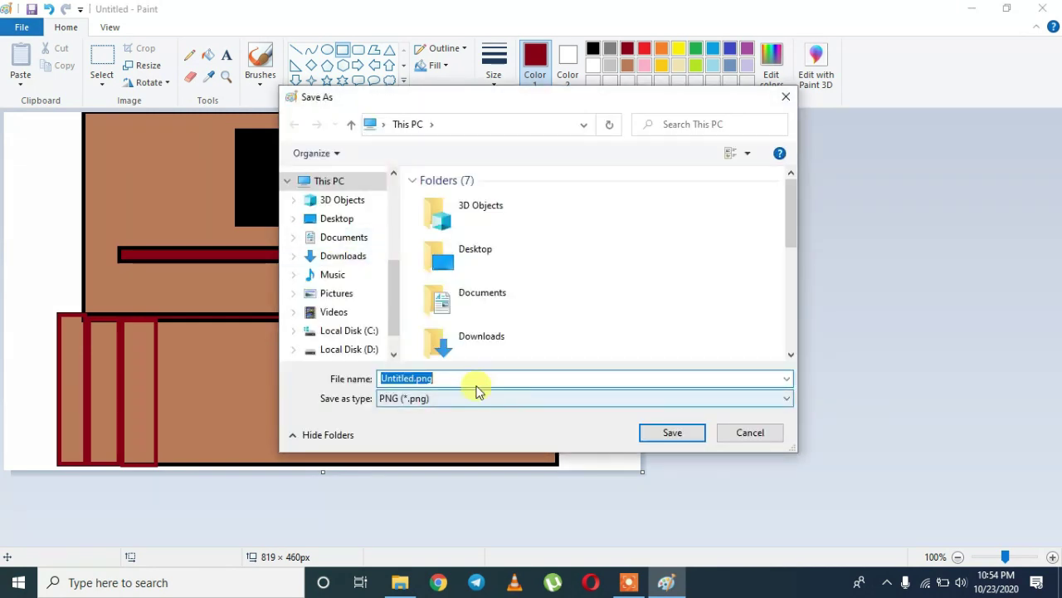
text(re)
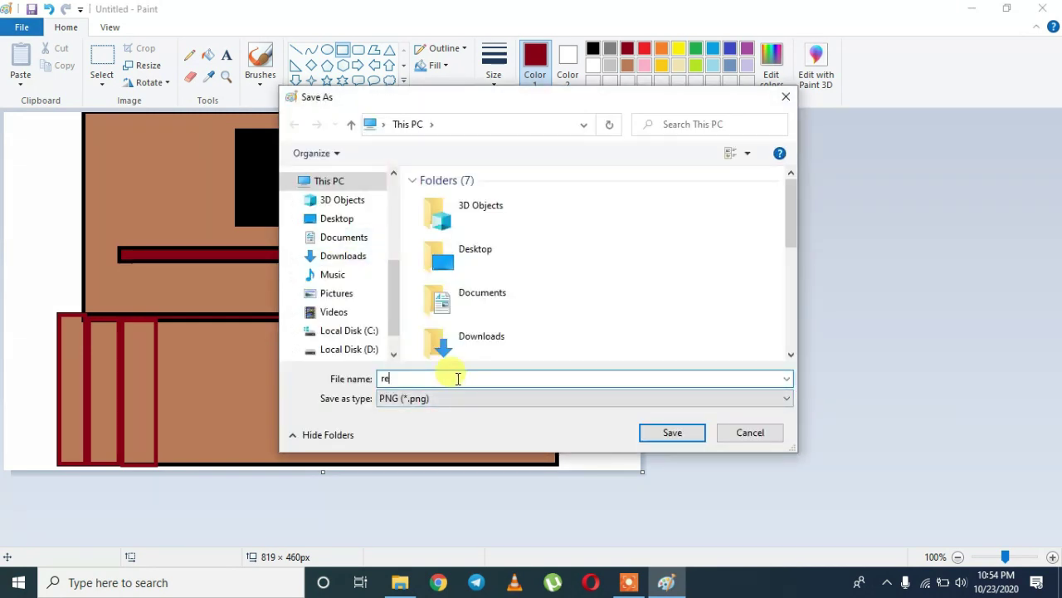
text(stu)
click(673, 441)
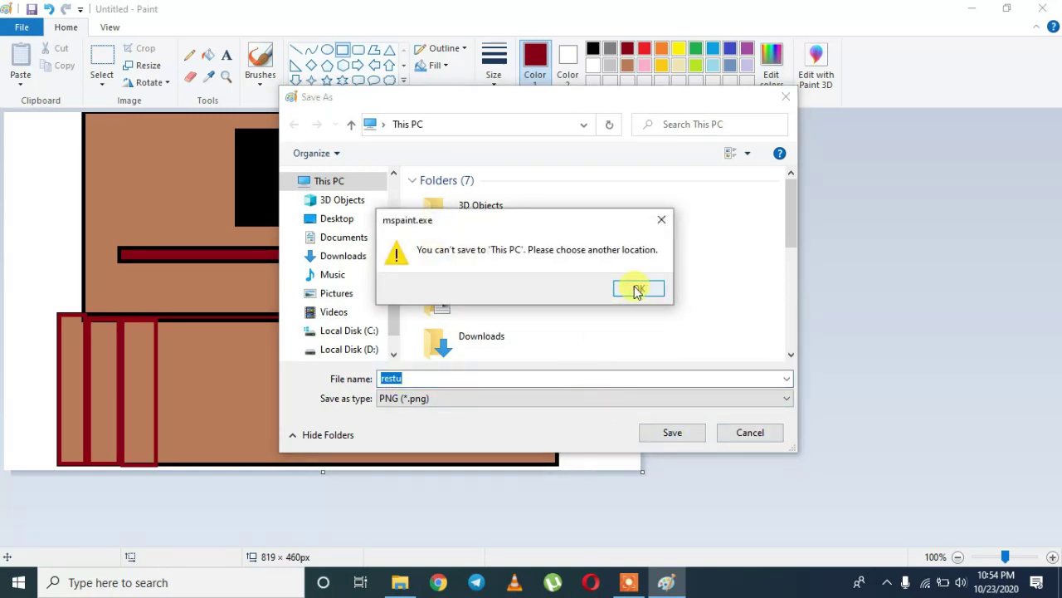
click(638, 289)
click(499, 272)
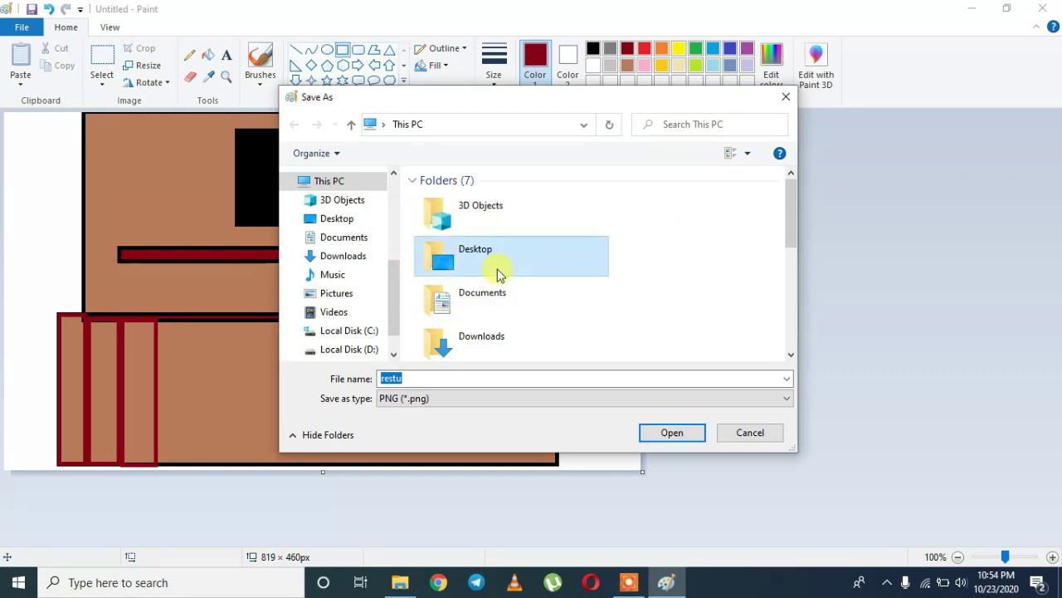
click(672, 432)
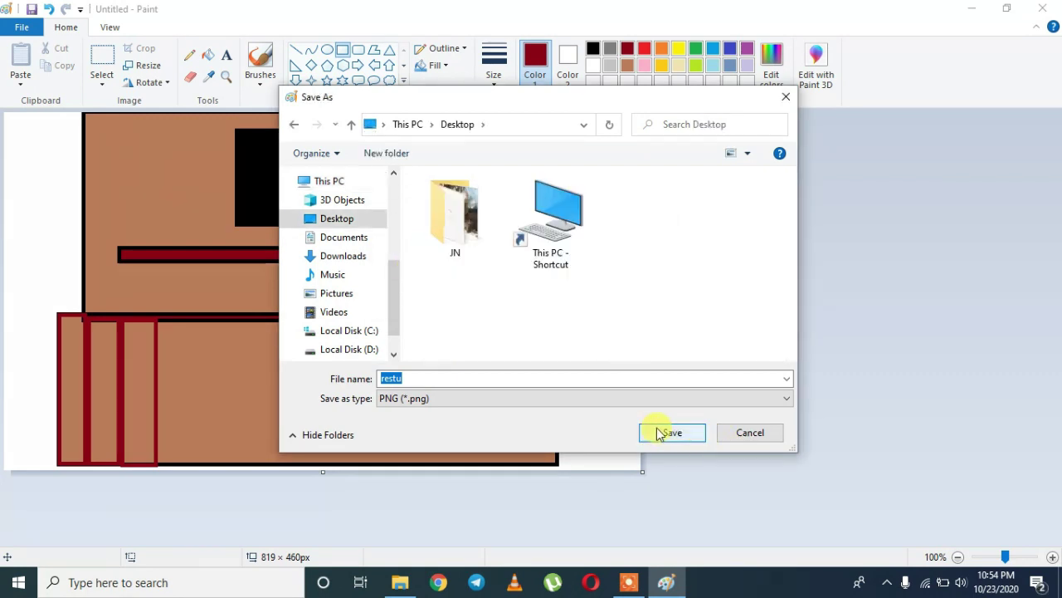
click(659, 433)
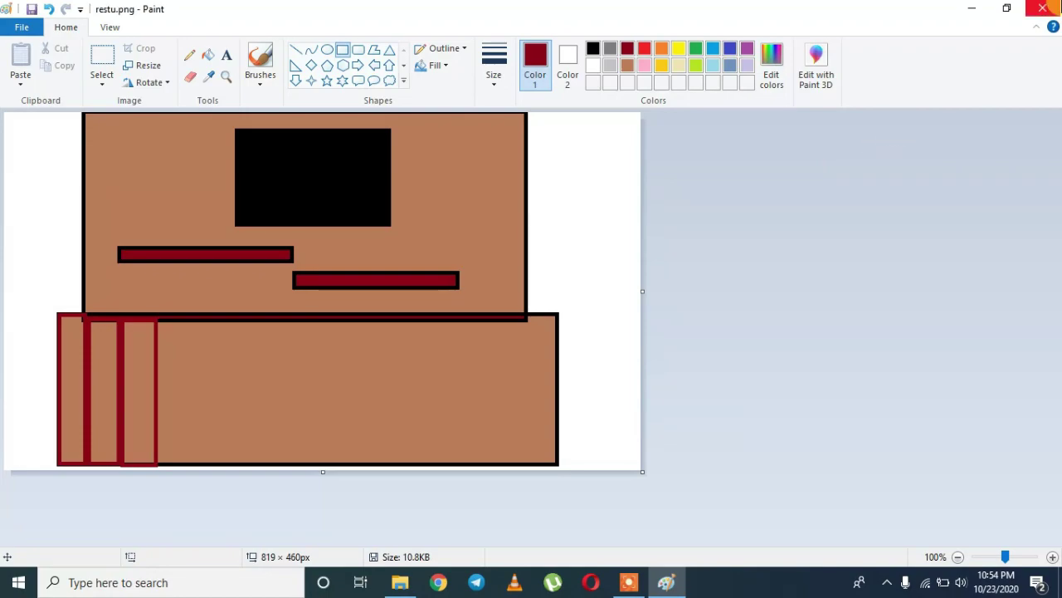
click(1043, 8)
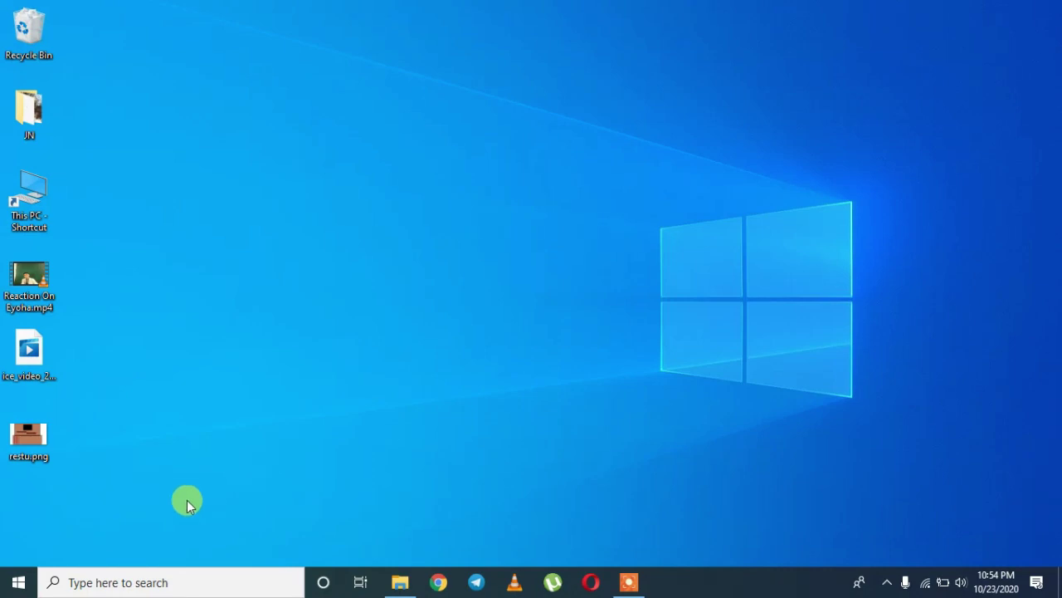
Step: Start Blender and delete the default camera, cube and light from the scene
click(9, 574)
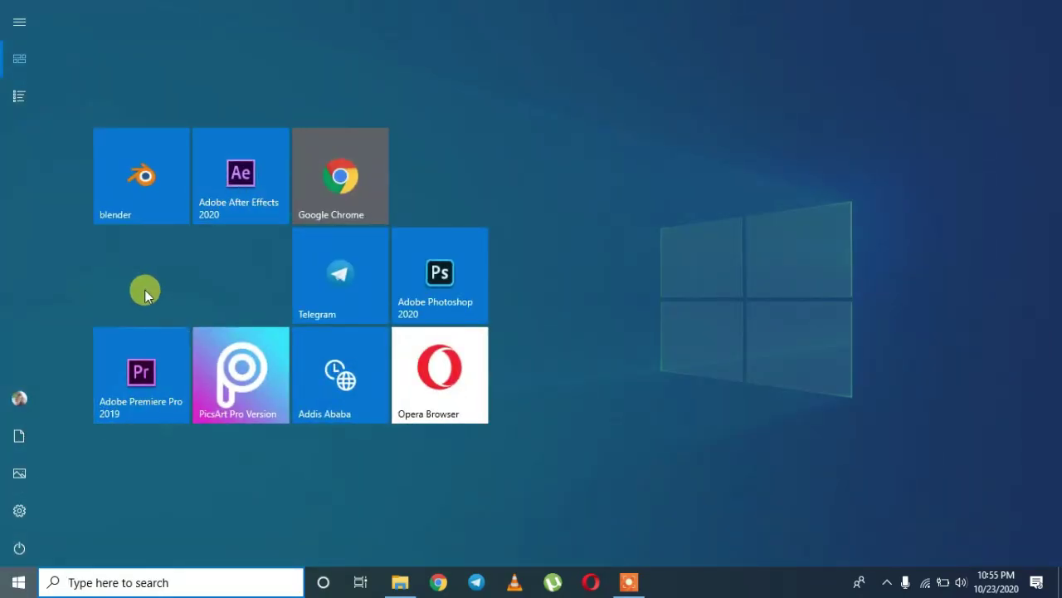
click(178, 166)
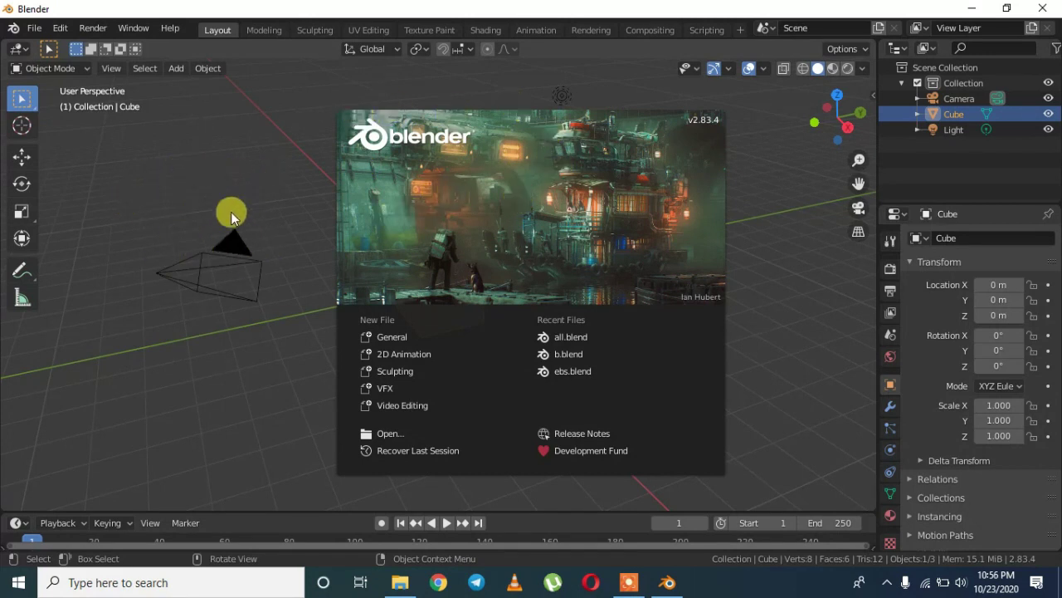
click(150, 166)
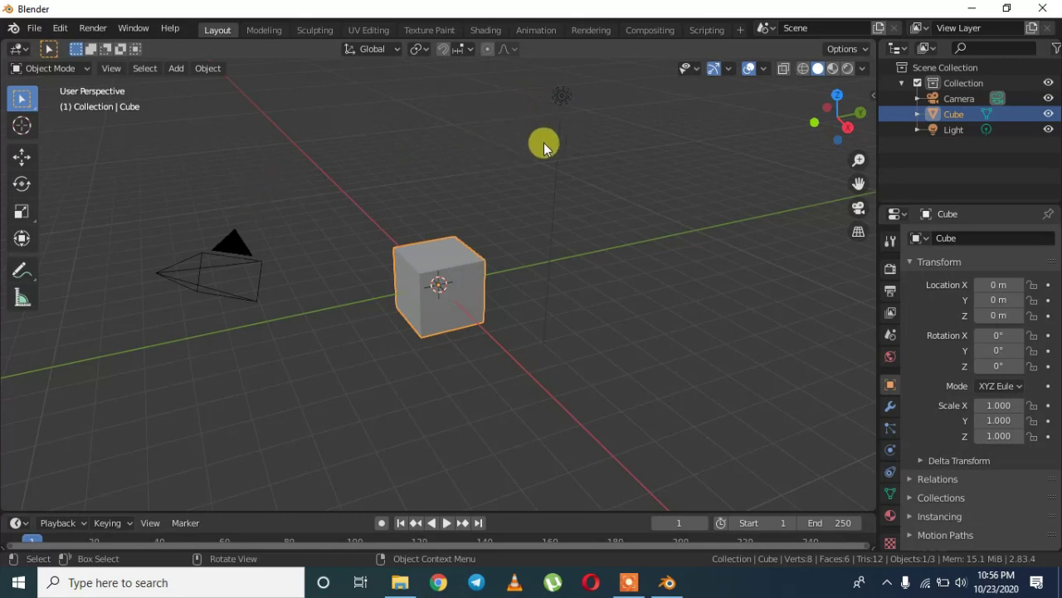
key(a)
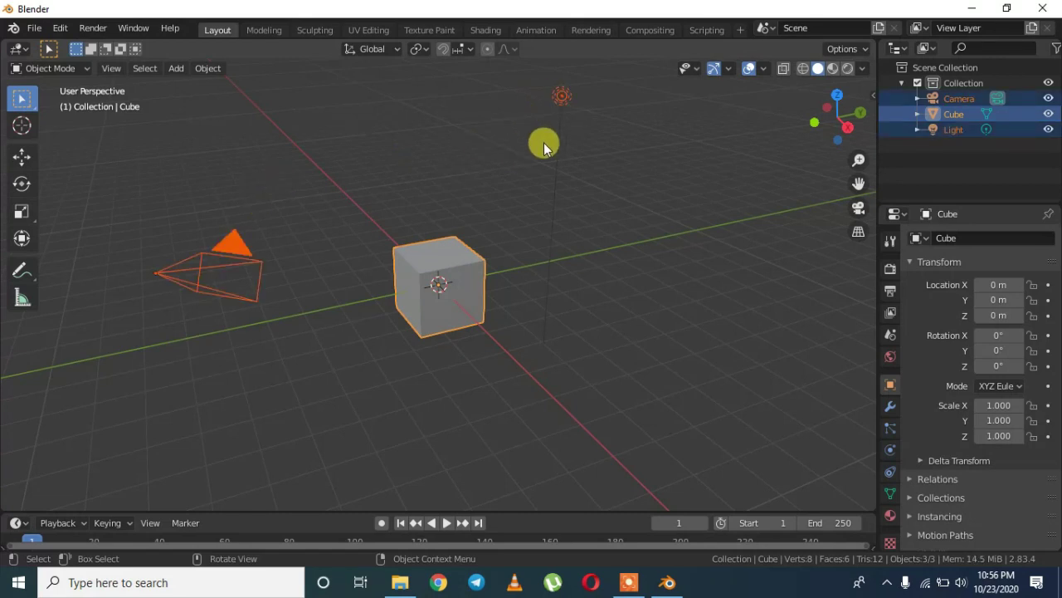
key(Delete)
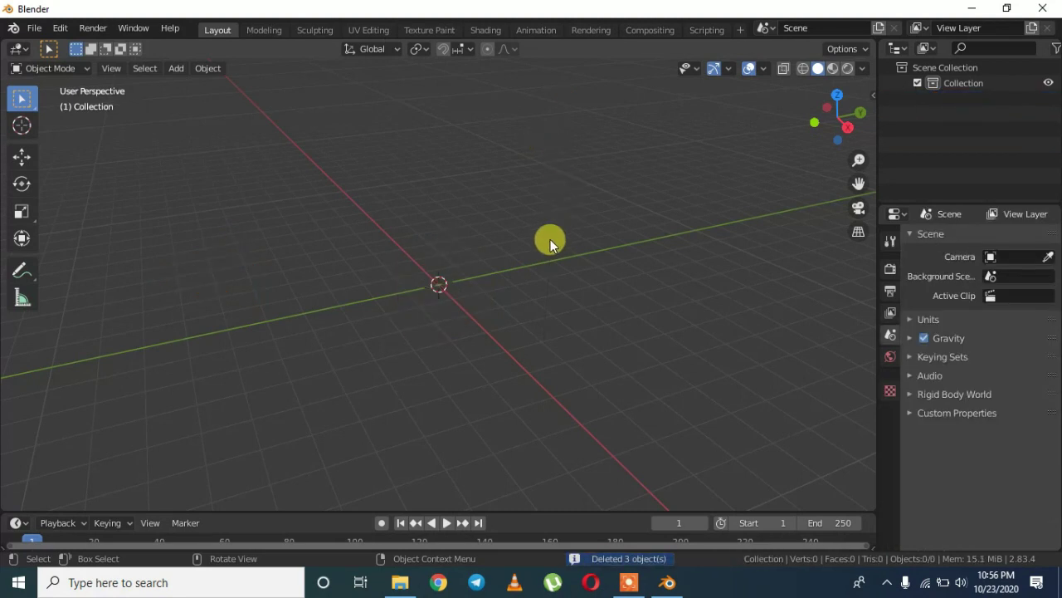
Step: Widen the Outliner and Properties area and change the Outliner into an Image Editor
middle_drag(551, 239, 505, 258)
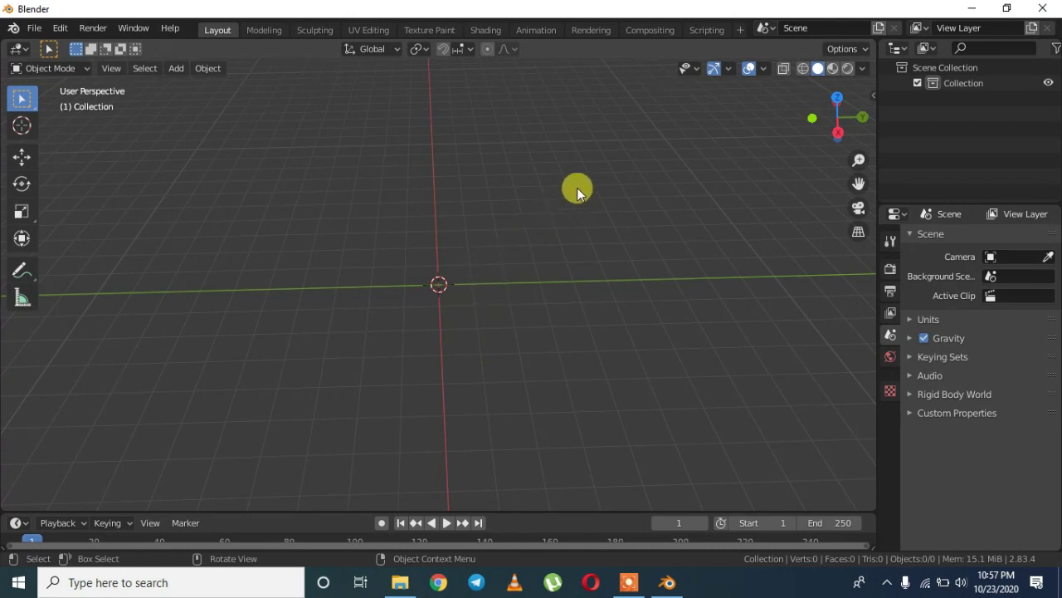
middle_drag(576, 188, 640, 109)
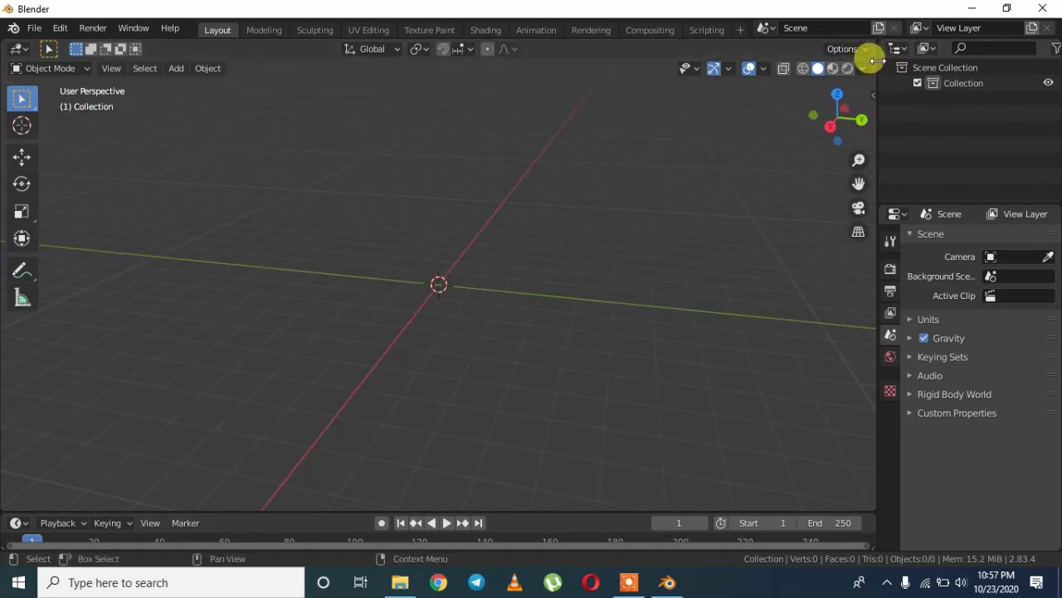
drag(870, 58, 772, 53)
click(791, 50)
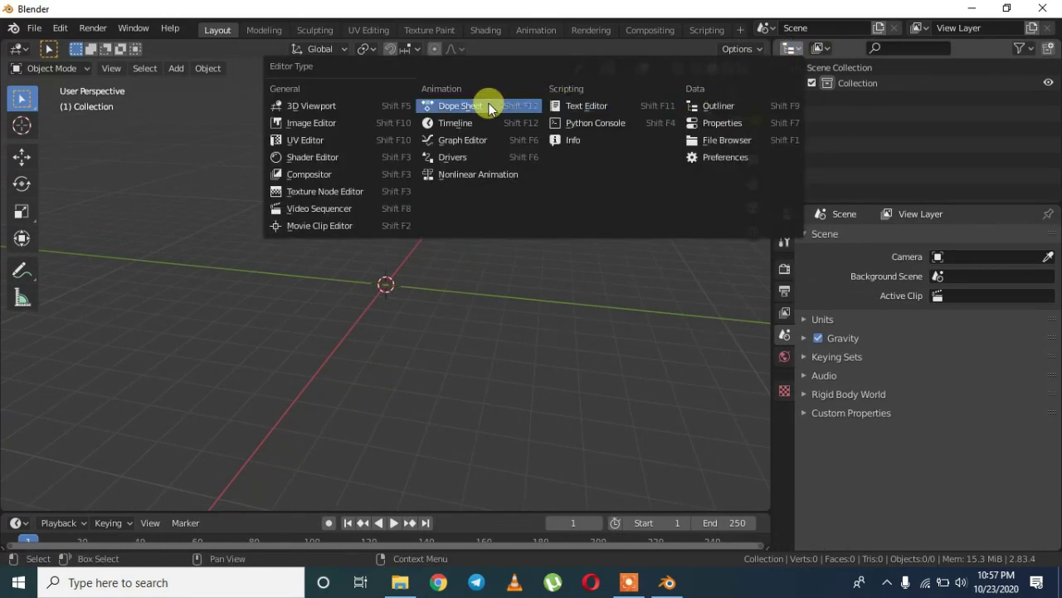
click(791, 49)
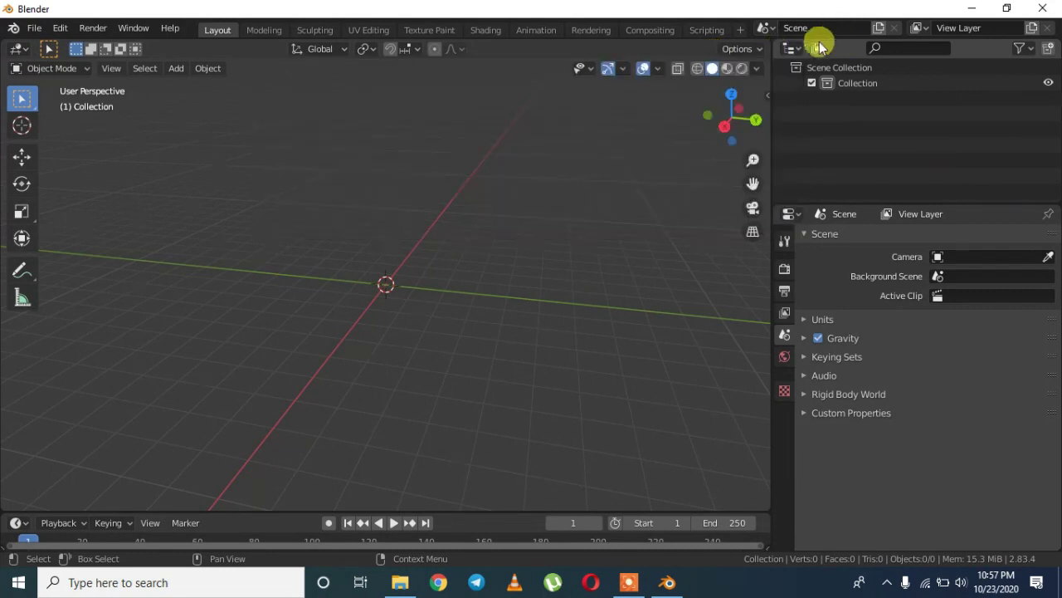
click(792, 50)
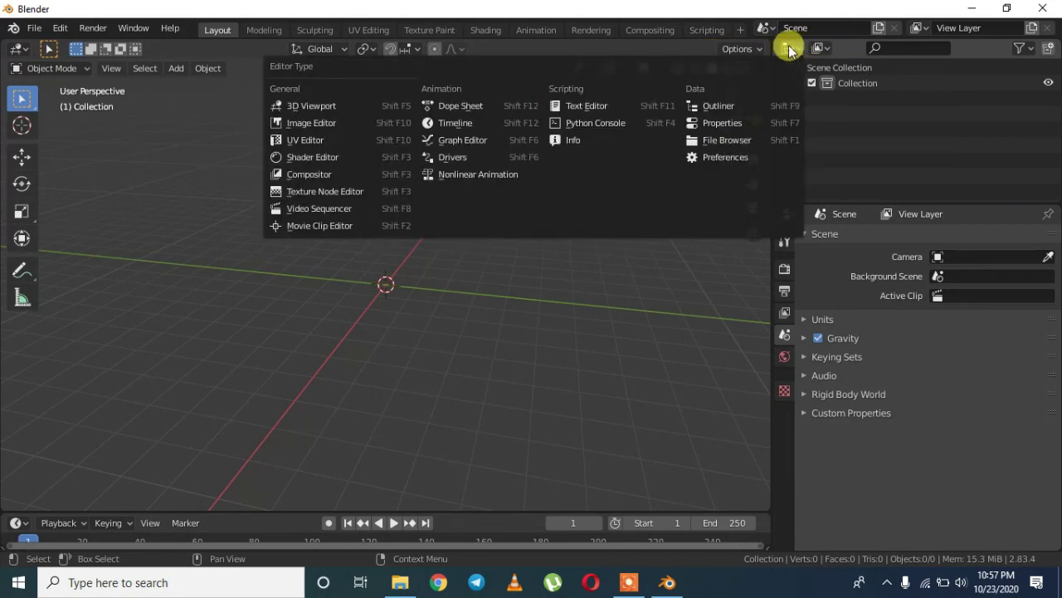
click(336, 123)
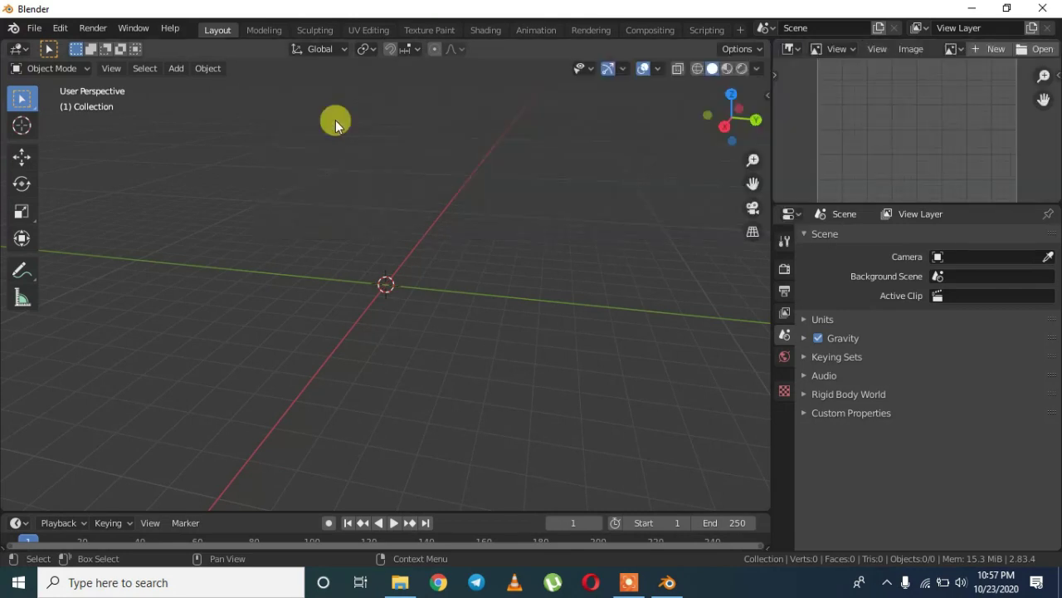
Step: Load restu.png from the Desktop folder into the Image Editor as the reference picture
click(1038, 50)
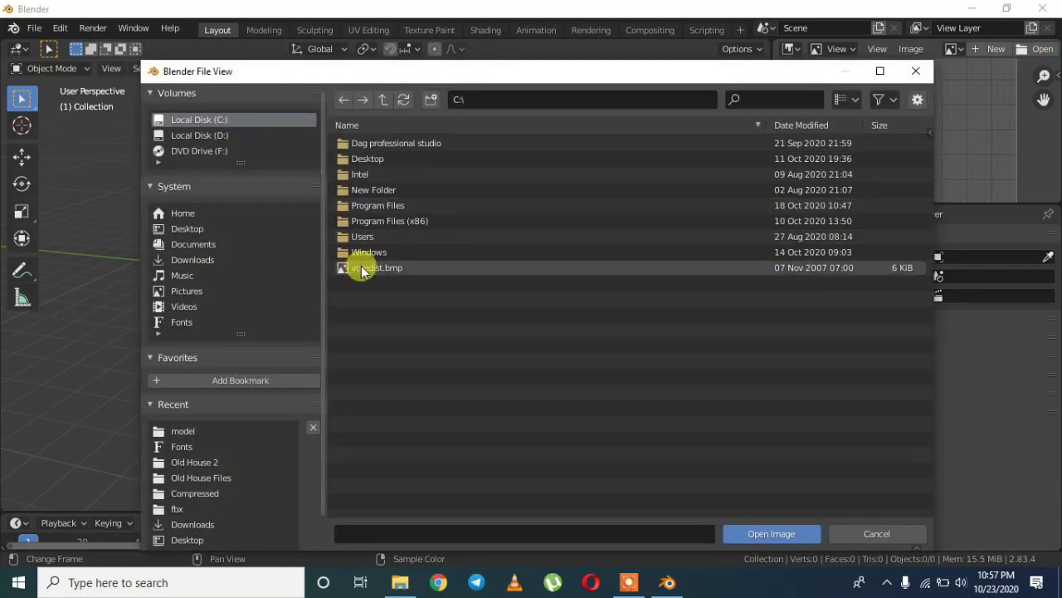
click(199, 229)
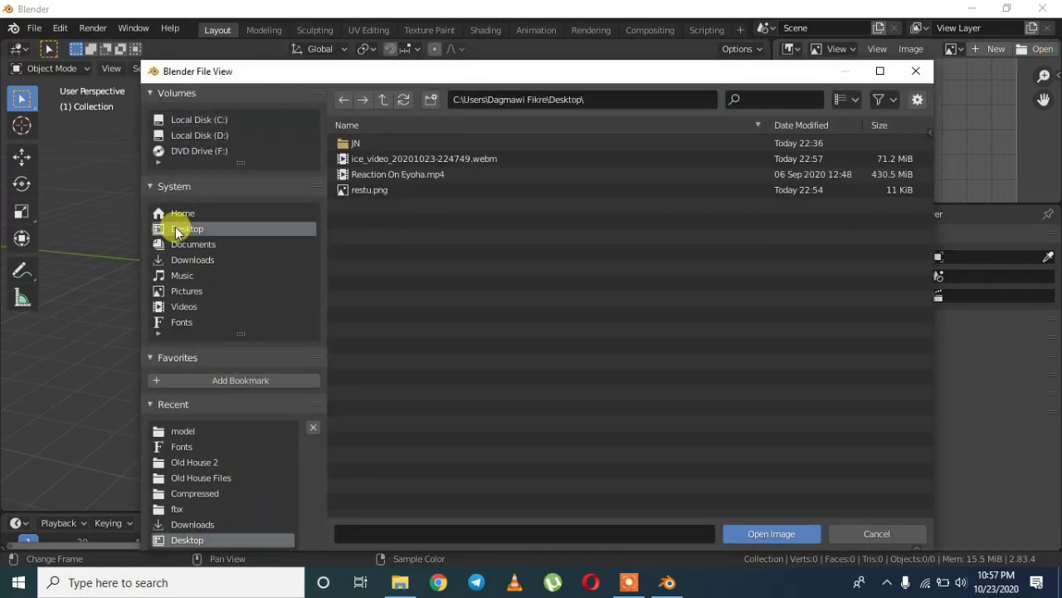
click(367, 191)
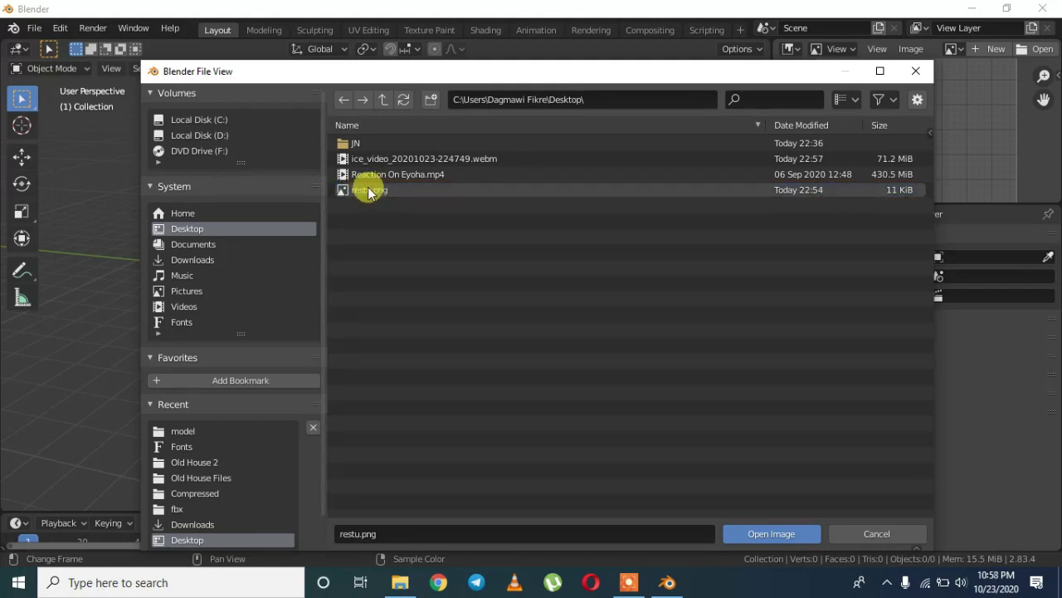
mouse_move(392, 203)
mouse_down()
mouse_move(371, 191)
mouse_move(386, 191)
mouse_up()
double_click(389, 191)
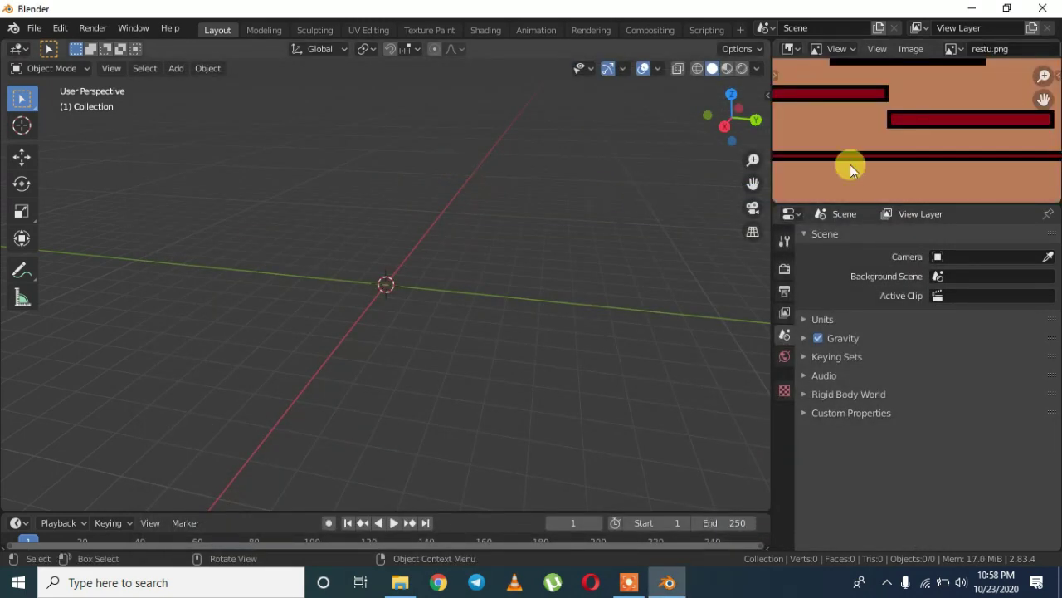
drag(1043, 77, 1022, 94)
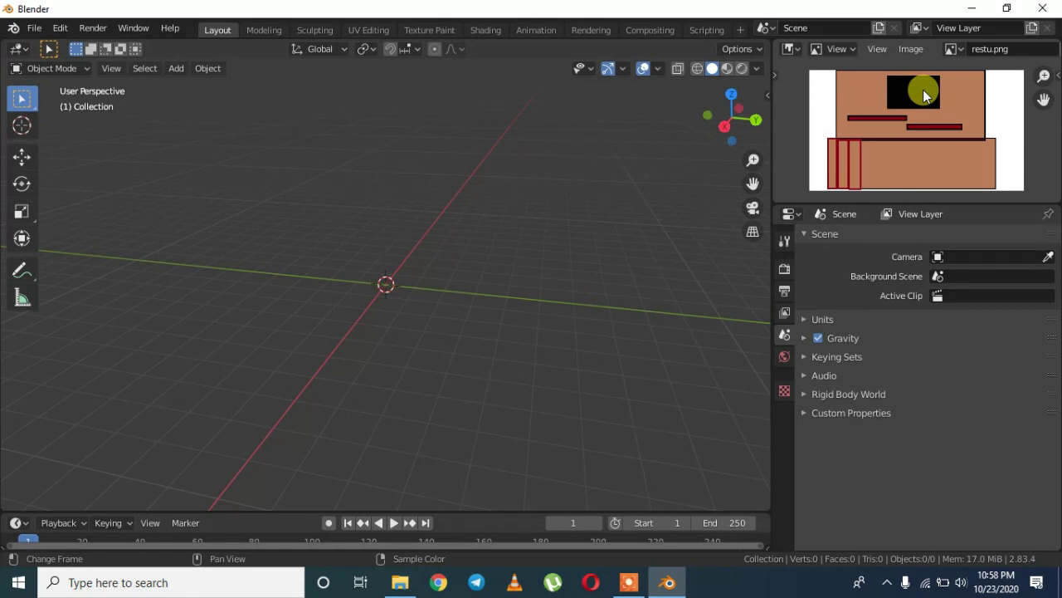
Step: Add a cube mesh to the empty scene at the world origin
mouse_move(453, 206)
middle_down()
mouse_move(486, 197)
mouse_move(449, 191)
middle_up()
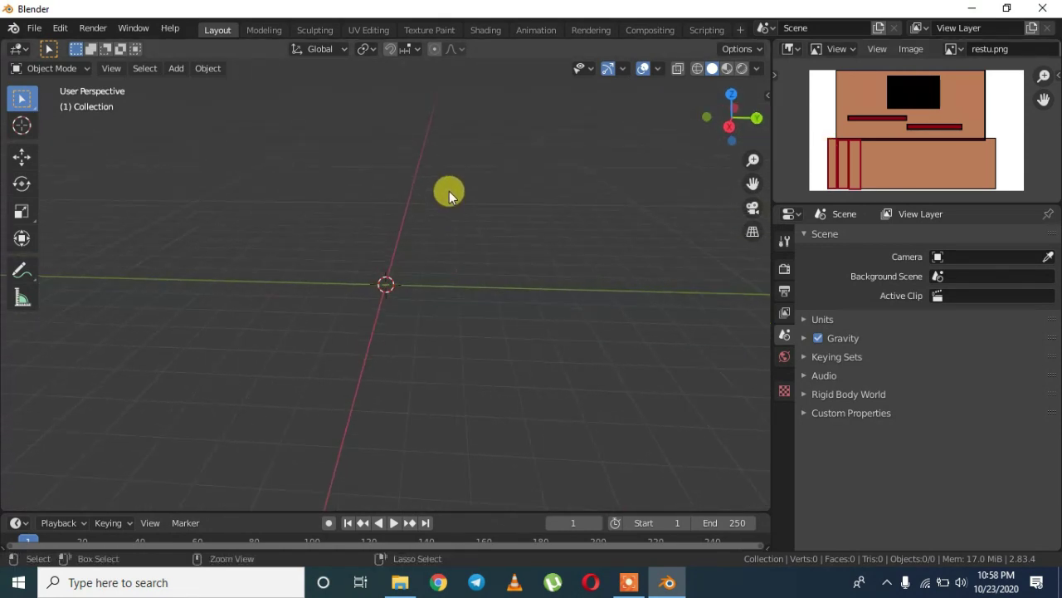
key(shift+a)
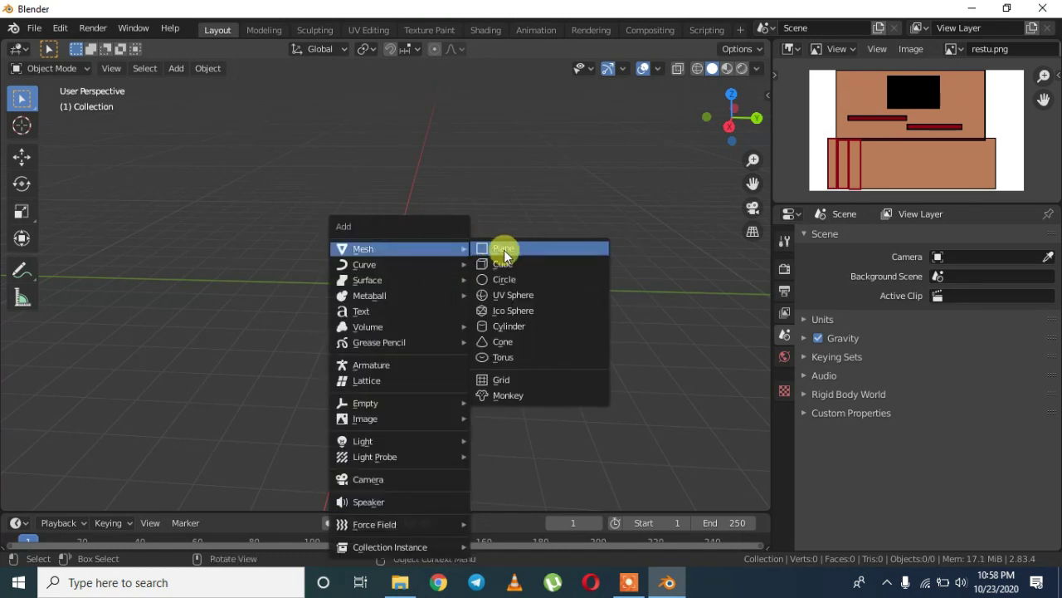
click(172, 69)
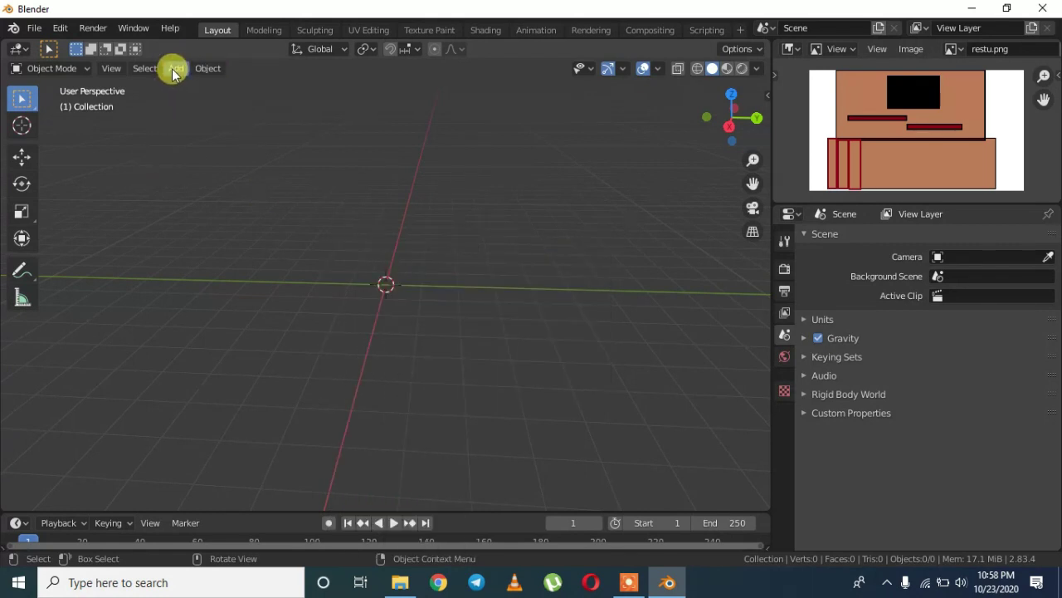
mouse_move(193, 88)
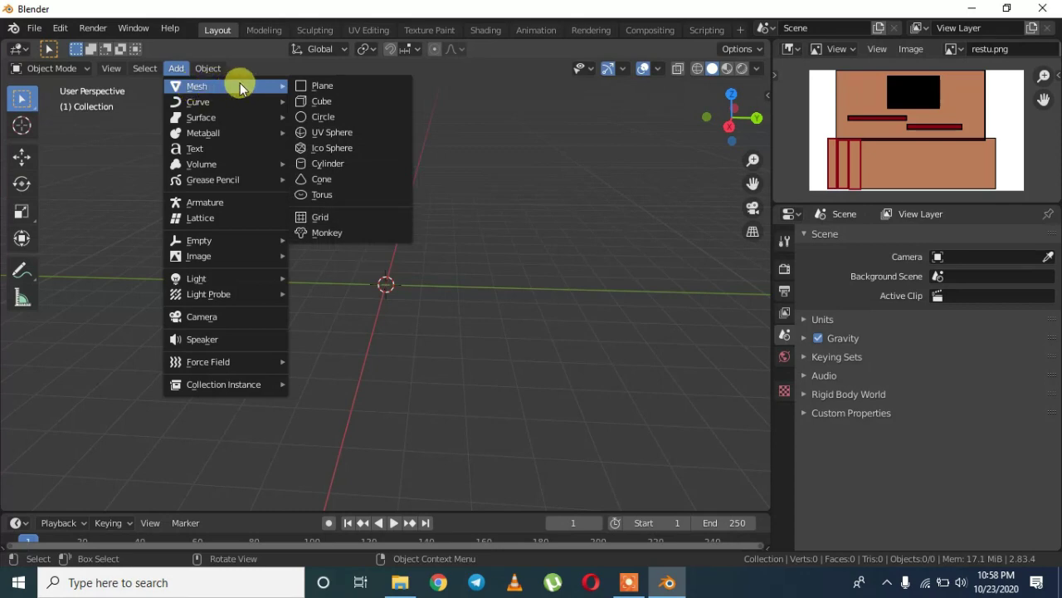
click(315, 100)
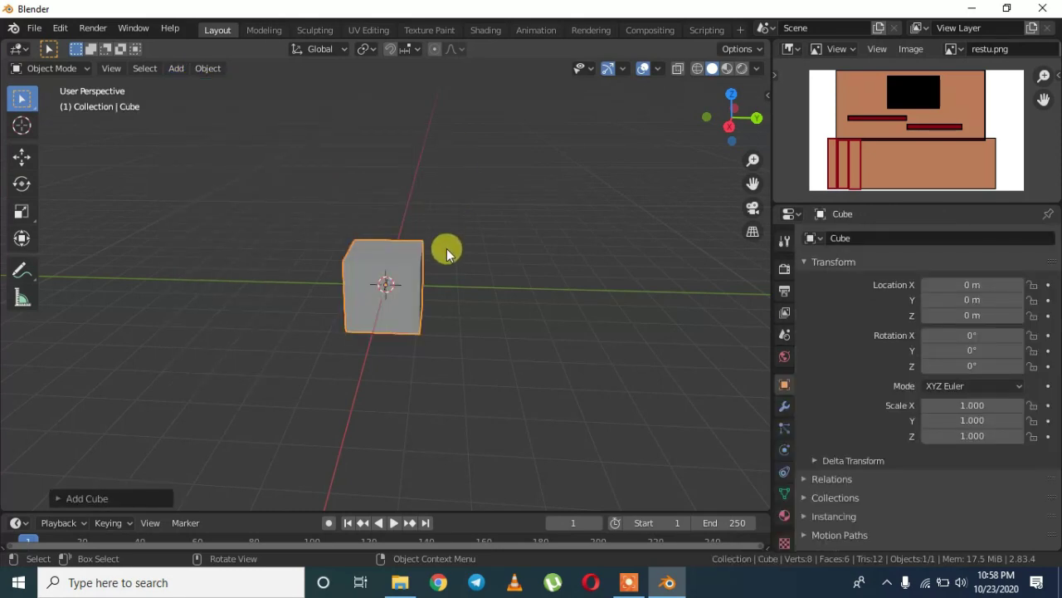
Step: Scale the cube down to about 0.612 along X and about 0.431 along Y
middle_drag(505, 218, 678, 217)
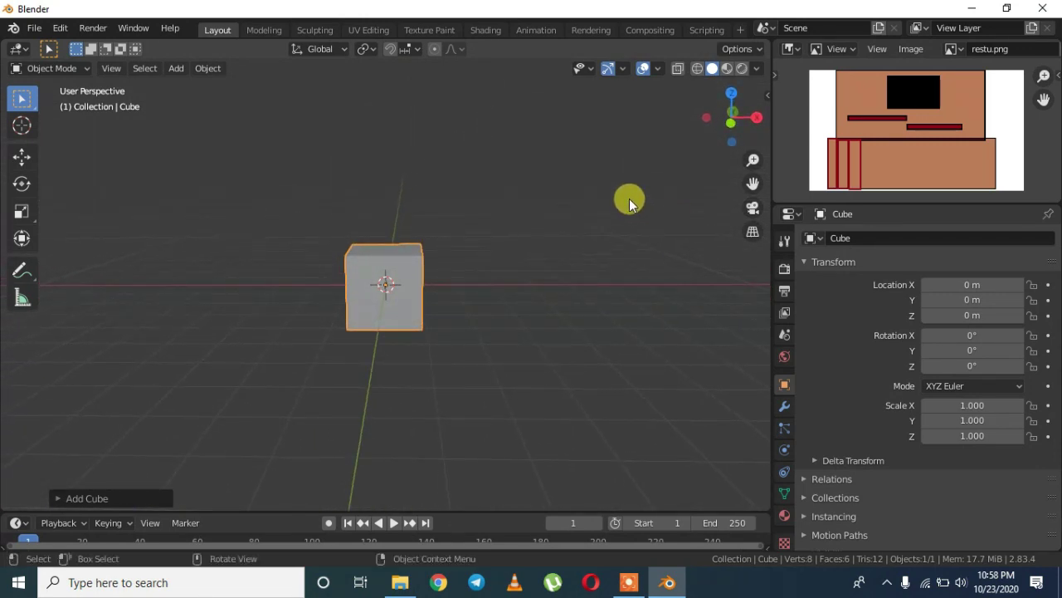
key(s)
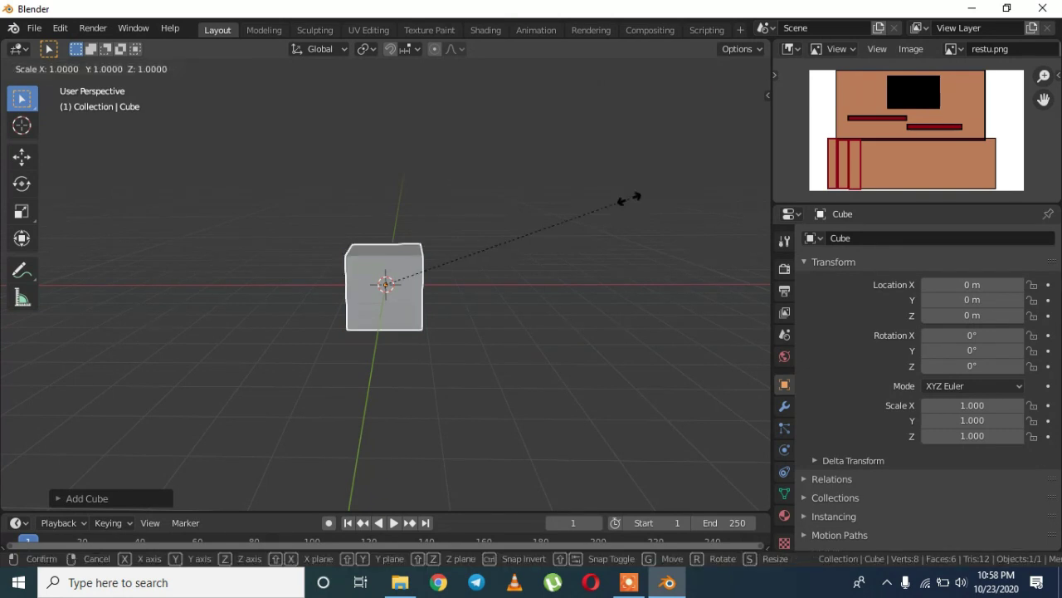
key(x)
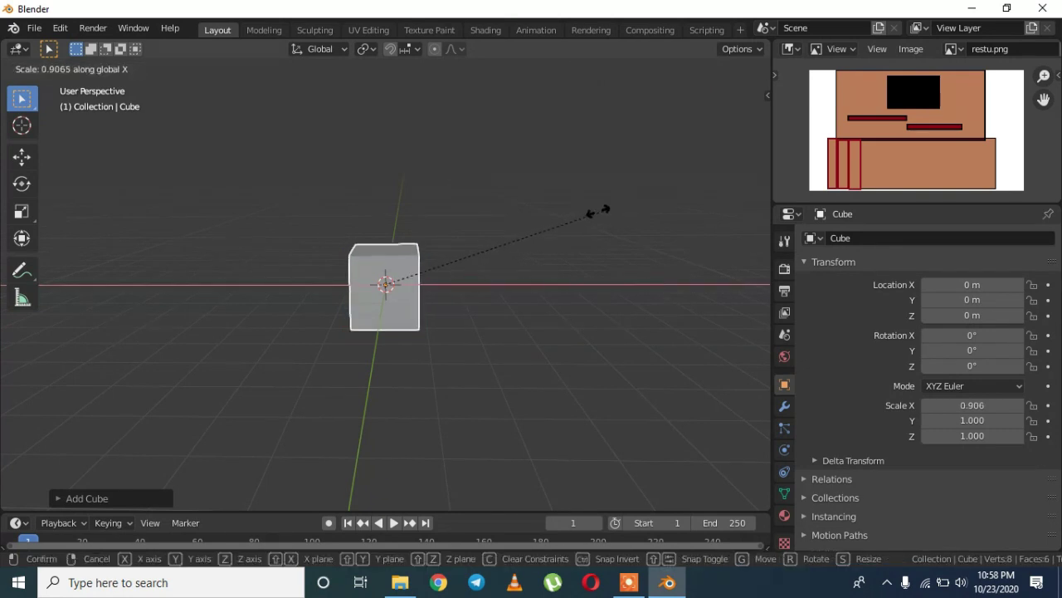
click(529, 218)
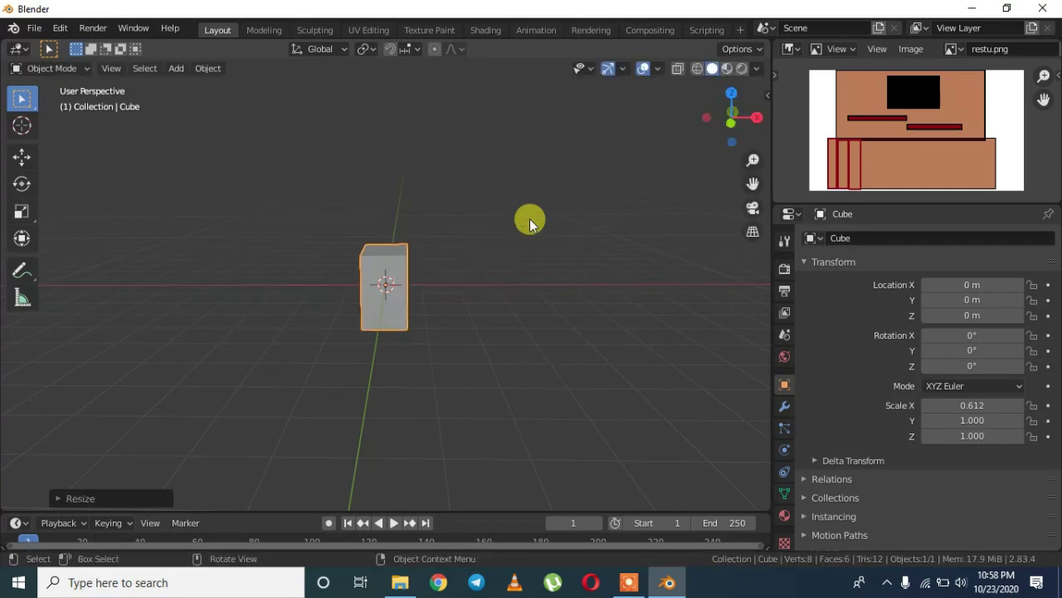
mouse_move(555, 213)
middle_down()
mouse_move(584, 208)
mouse_move(600, 242)
mouse_move(556, 238)
mouse_move(476, 313)
mouse_move(404, 270)
mouse_move(495, 265)
mouse_move(562, 218)
middle_up()
key(s)
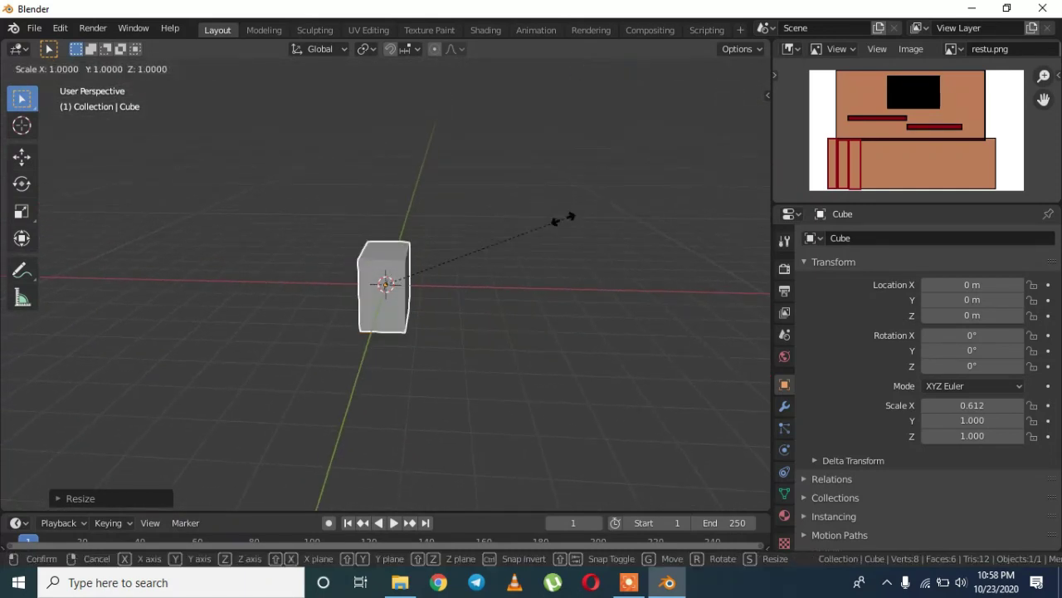
key(y)
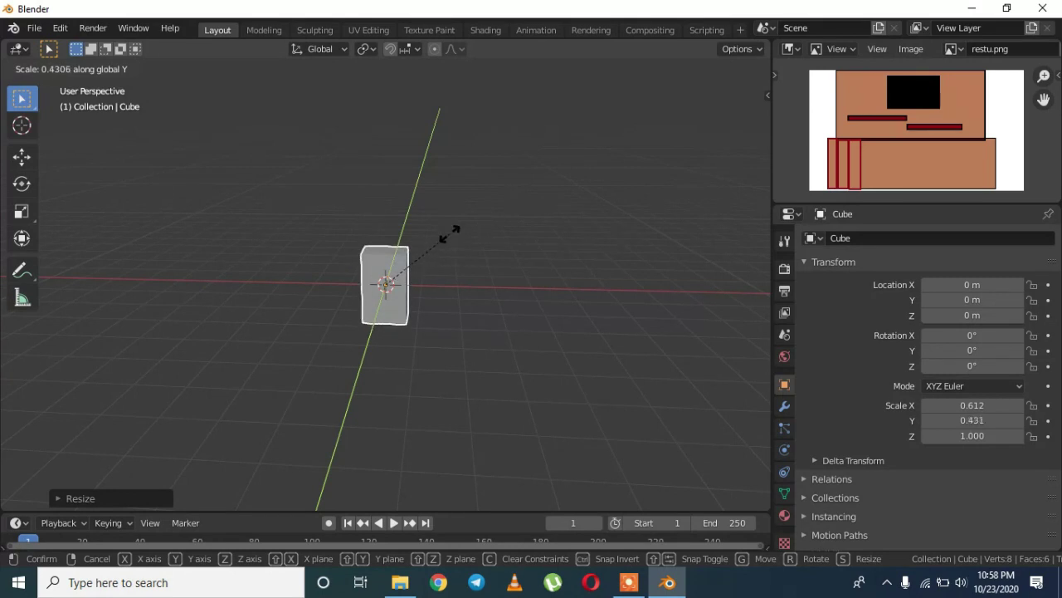
click(465, 237)
click(527, 291)
middle_drag(559, 266, 513, 268)
click(404, 258)
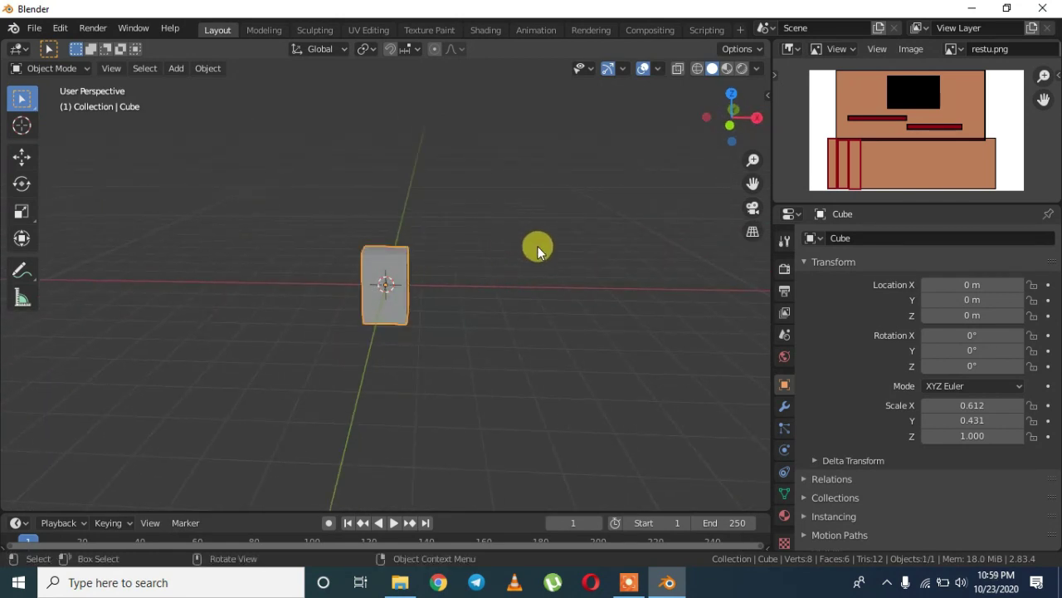
Step: Stretch the cube to a Z scale of about 5.2 and raise it to about Z 5.26 m so it stands on the grid
key(s)
key(z)
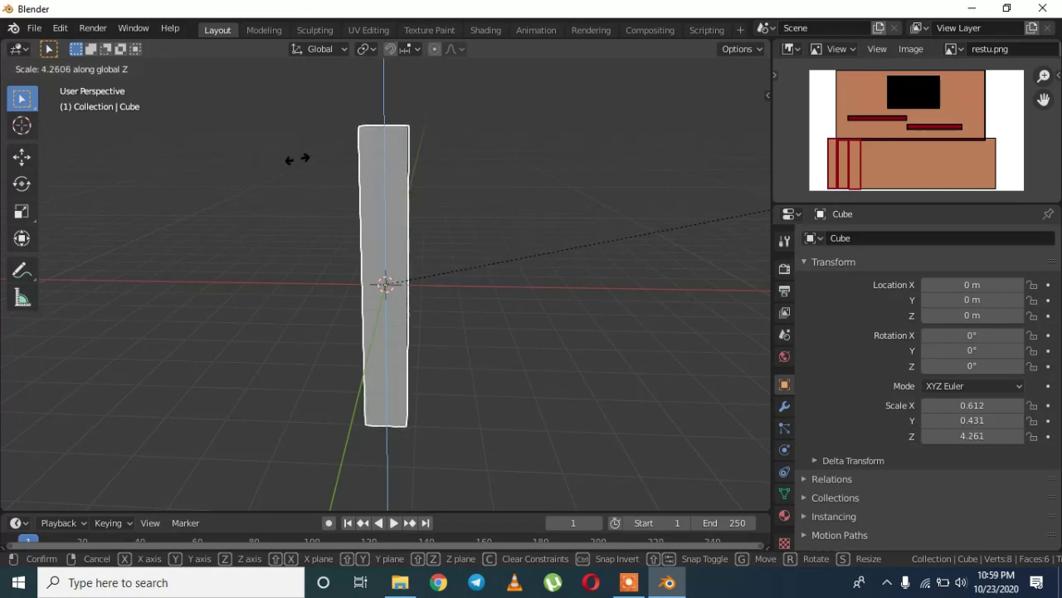
click(422, 171)
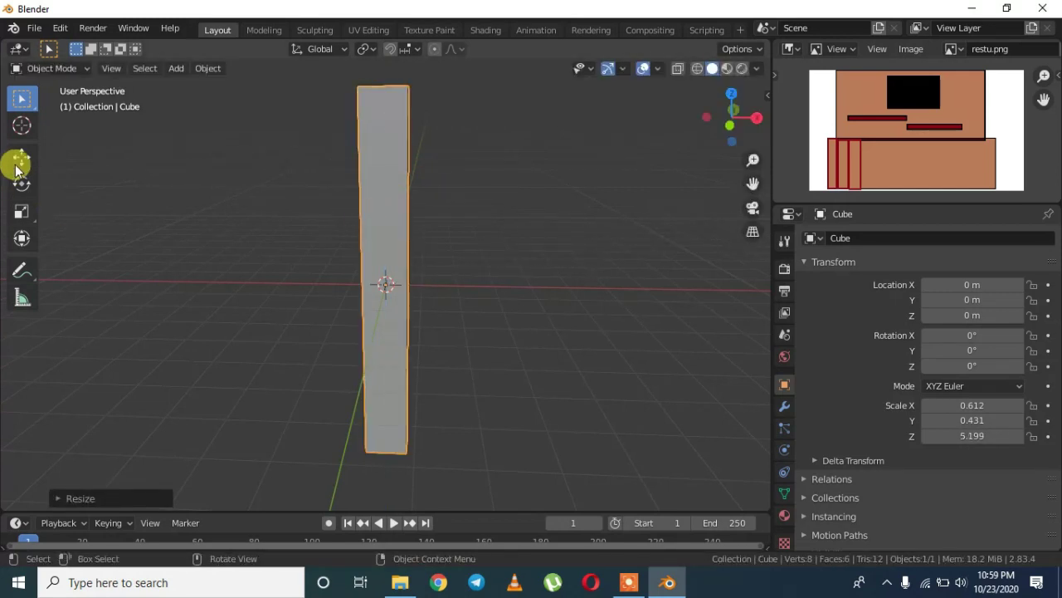
click(20, 159)
drag(408, 249, 384, 489)
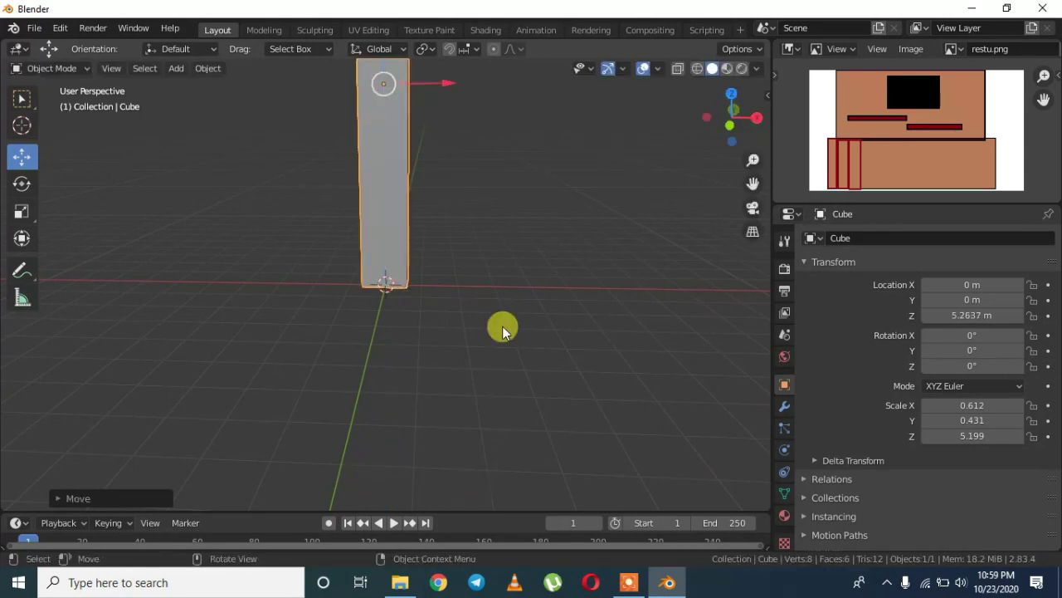
scroll(501, 319, down, 4)
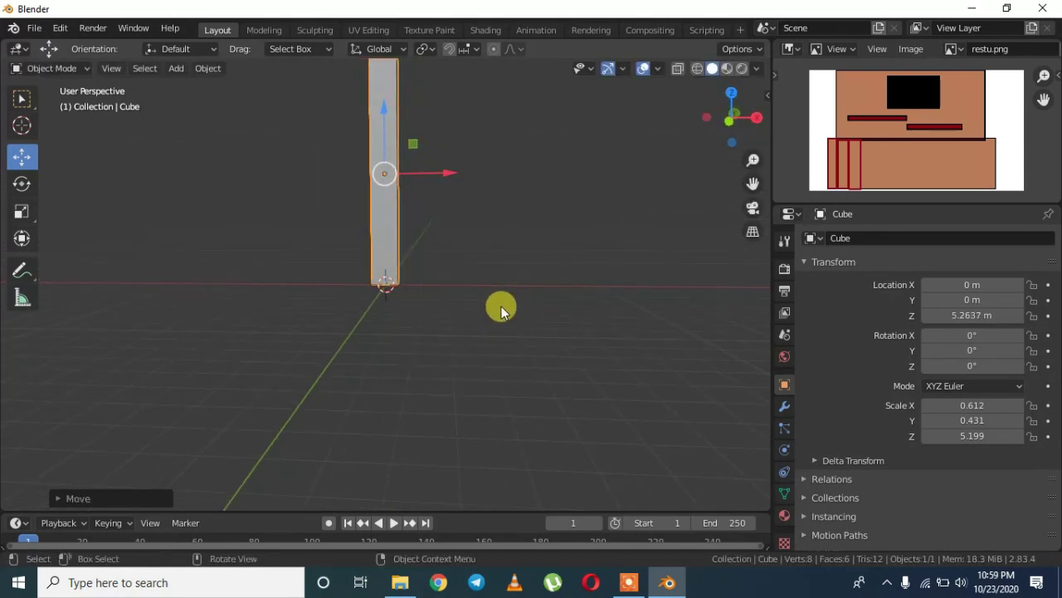
Step: Slim the tall column to a scale of about 0.536 along X and about 0.261 along Y
middle_drag(546, 373, 572, 357)
key(s)
key(x)
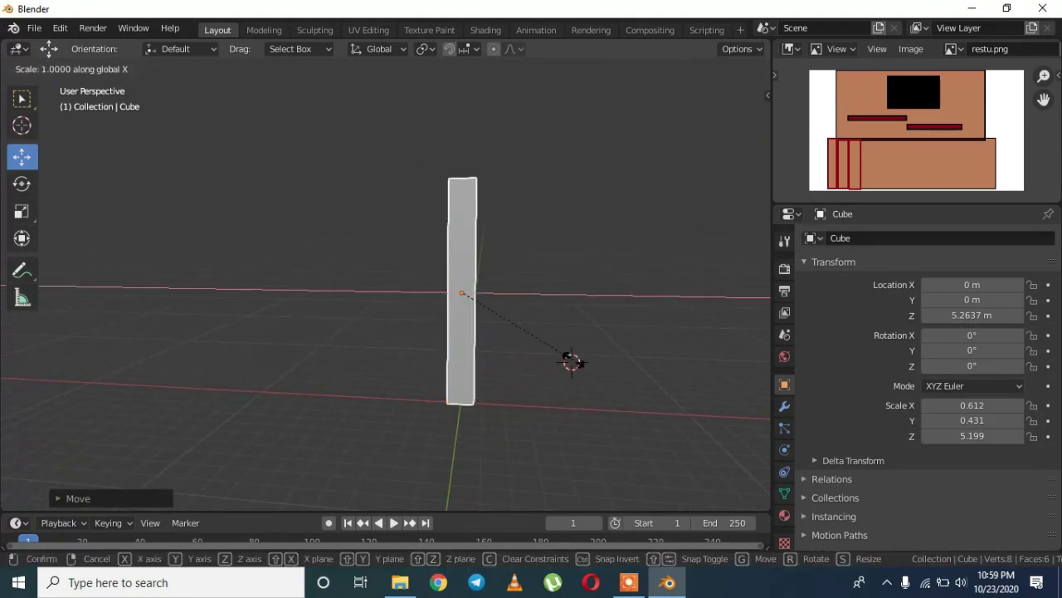
click(576, 335)
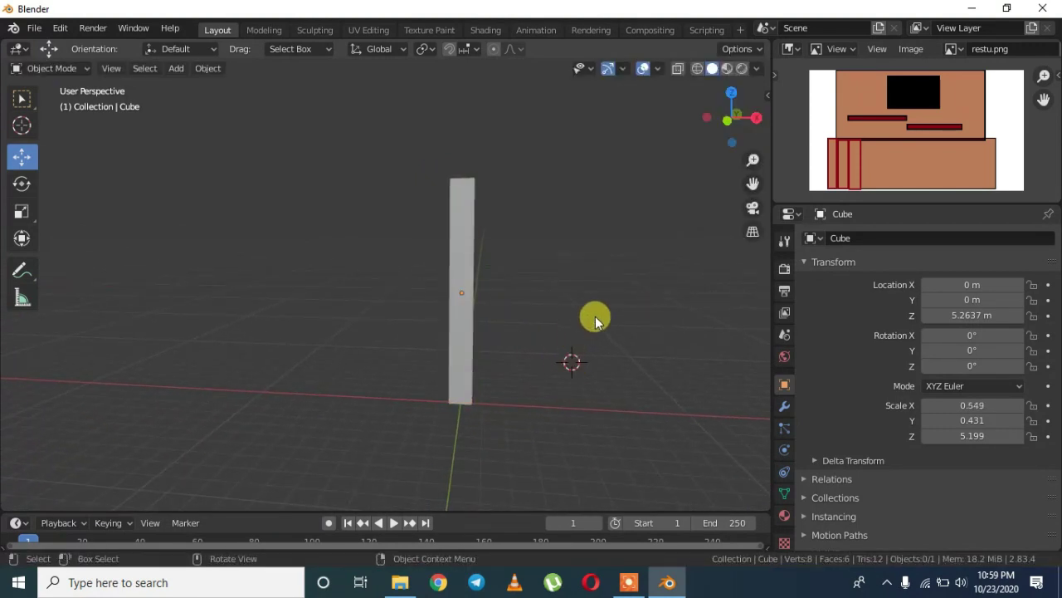
middle_drag(595, 315, 697, 336)
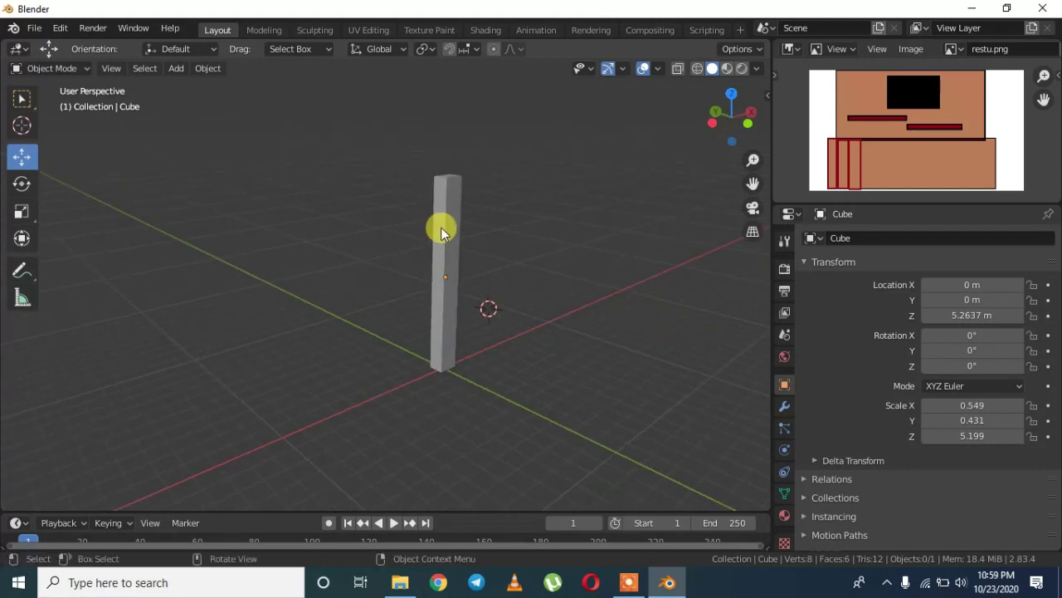
click(440, 230)
drag(441, 227, 441, 226)
key(s)
key(y)
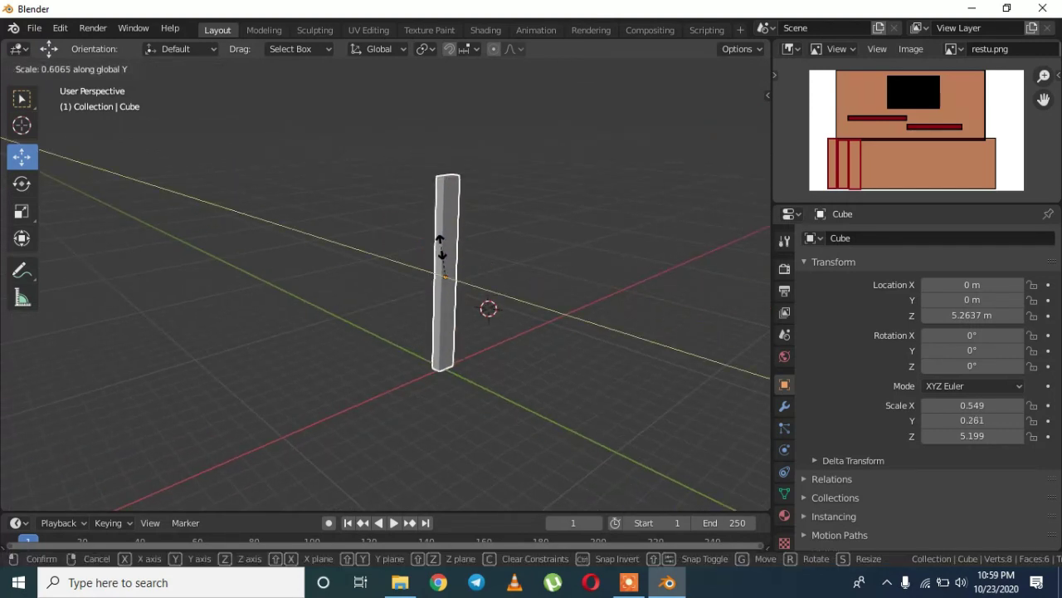
click(438, 249)
middle_drag(439, 249, 552, 159)
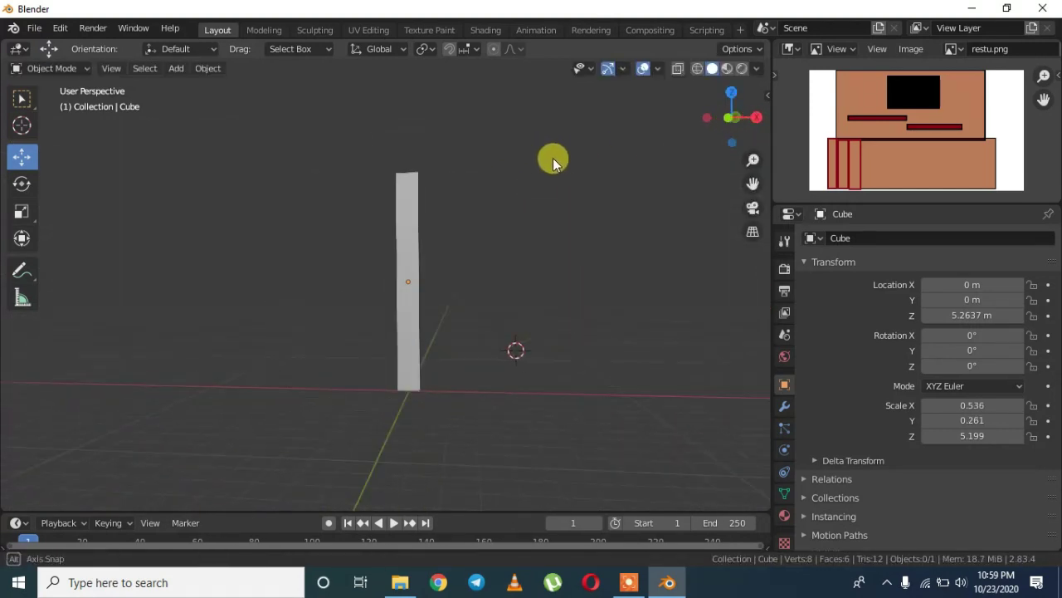
Step: Assign a new material to the column and set its base color to a dark reddish brown
key(a)
middle_drag(531, 249, 351, 172)
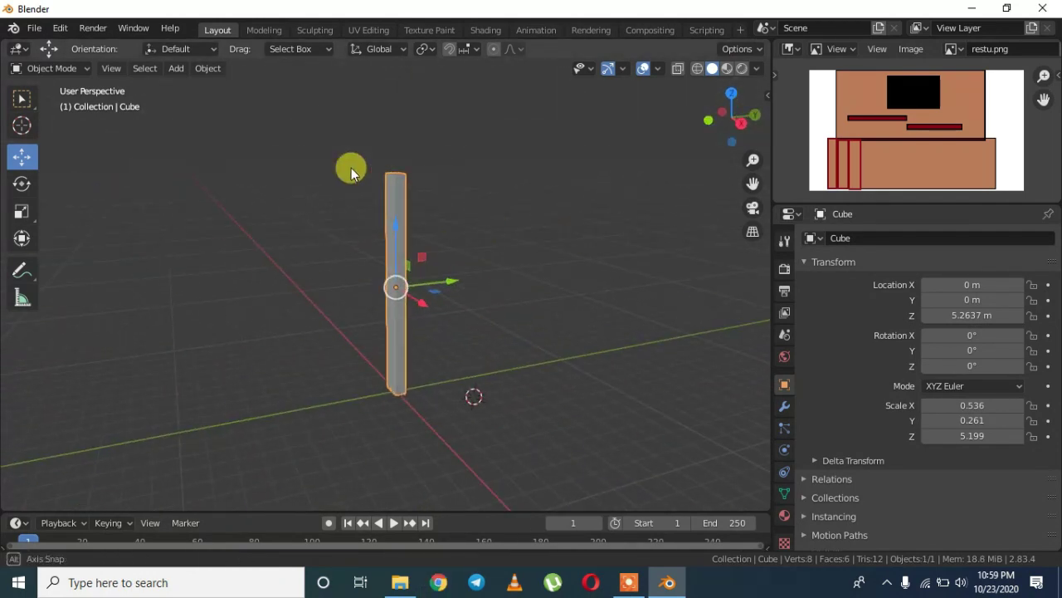
middle_drag(351, 171, 453, 173)
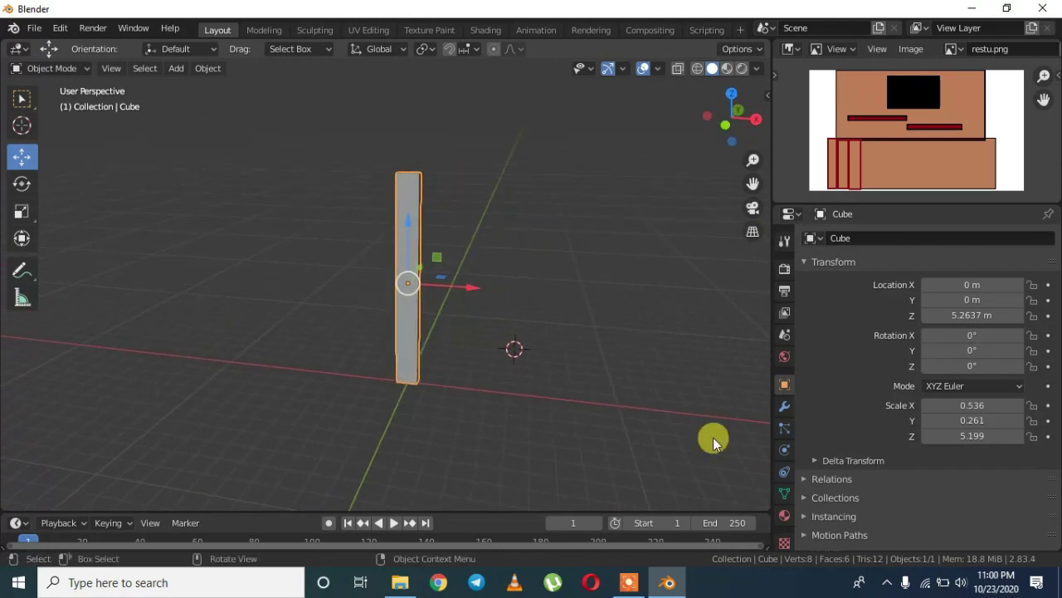
click(784, 516)
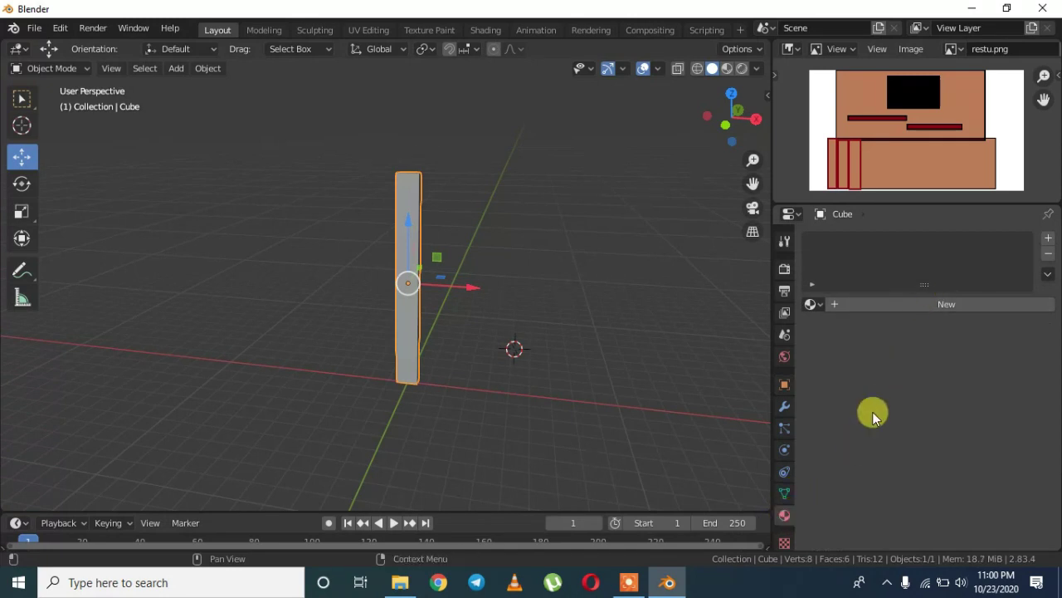
click(937, 306)
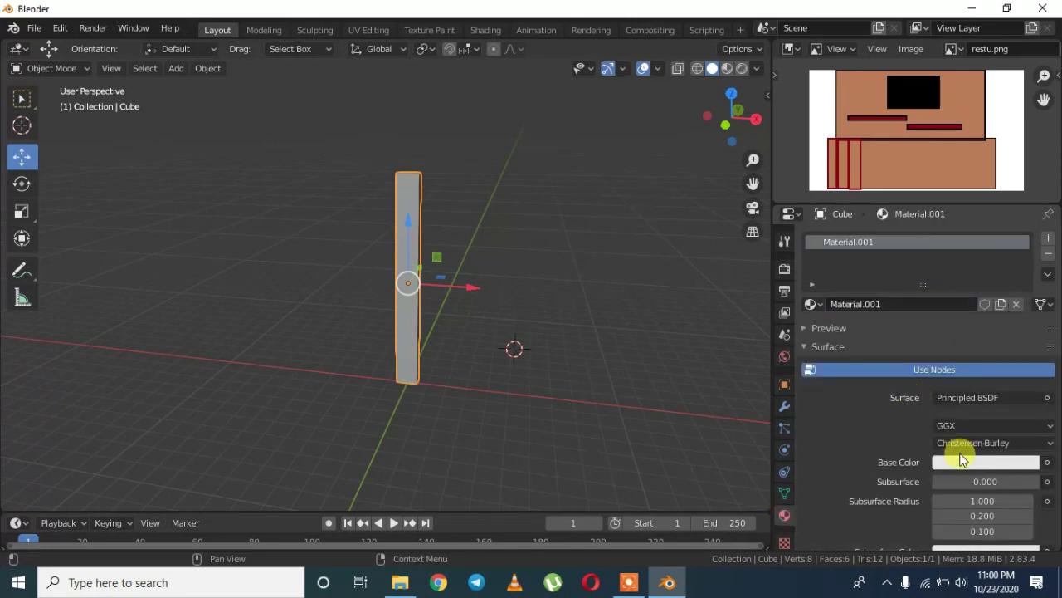
click(965, 463)
click(929, 286)
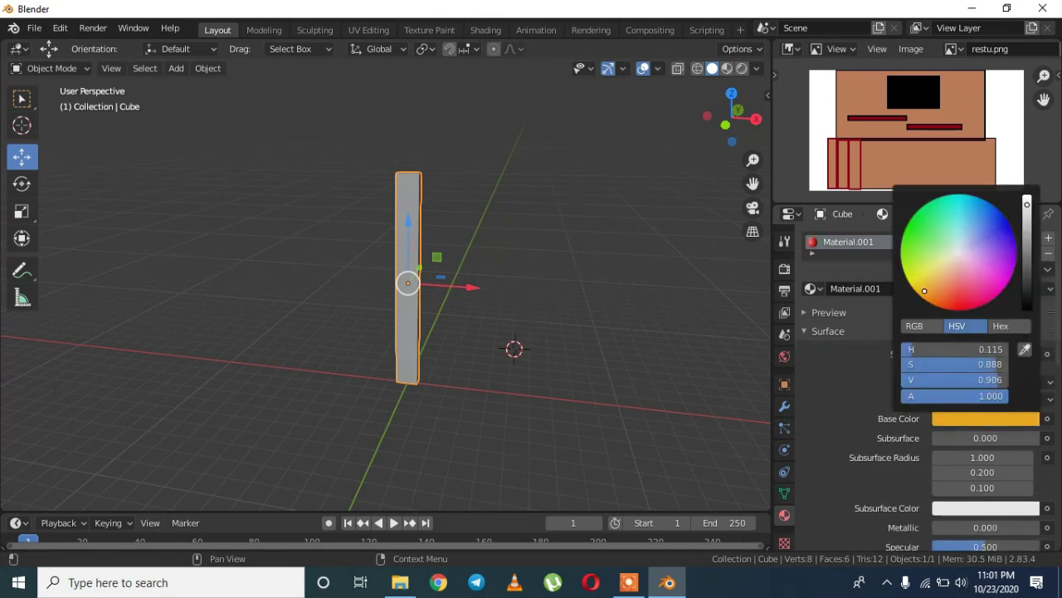
click(1027, 257)
click(924, 286)
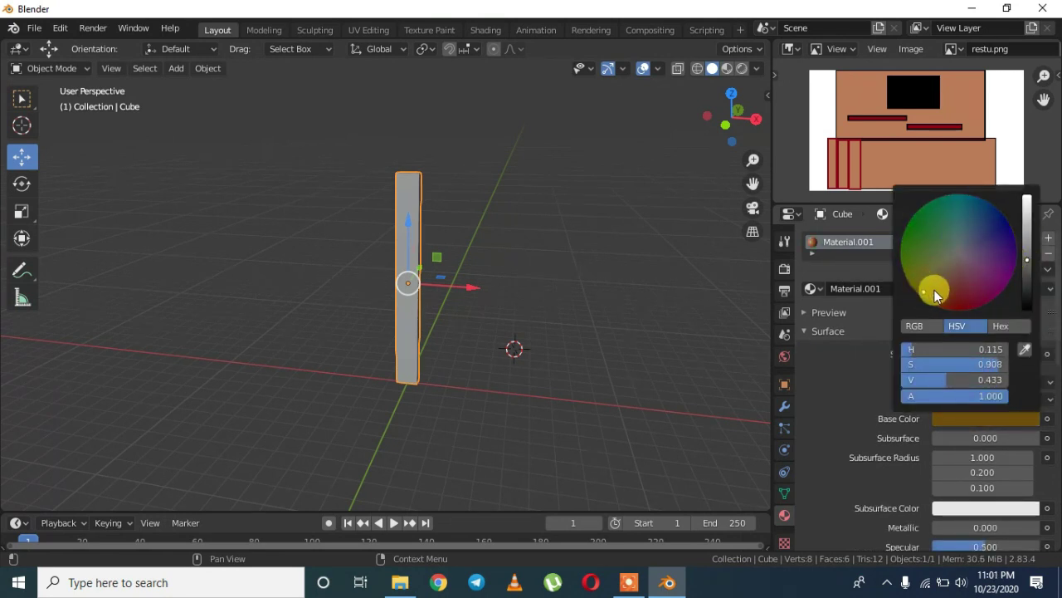
drag(935, 295, 949, 290)
click(584, 211)
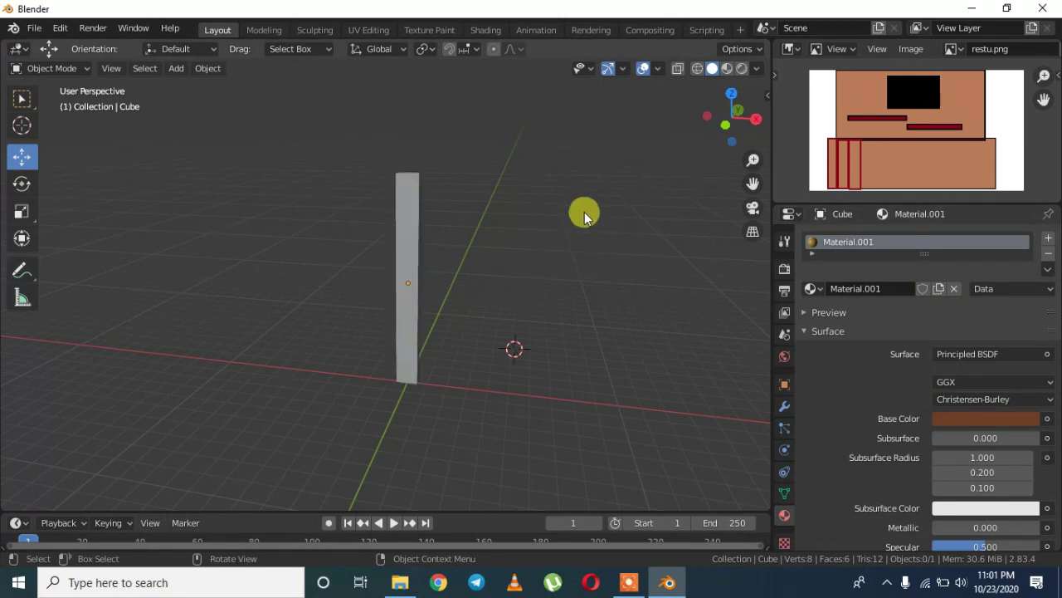
Step: Preview the brown column in rendered shading and return the viewport to solid shading
right_click(597, 153)
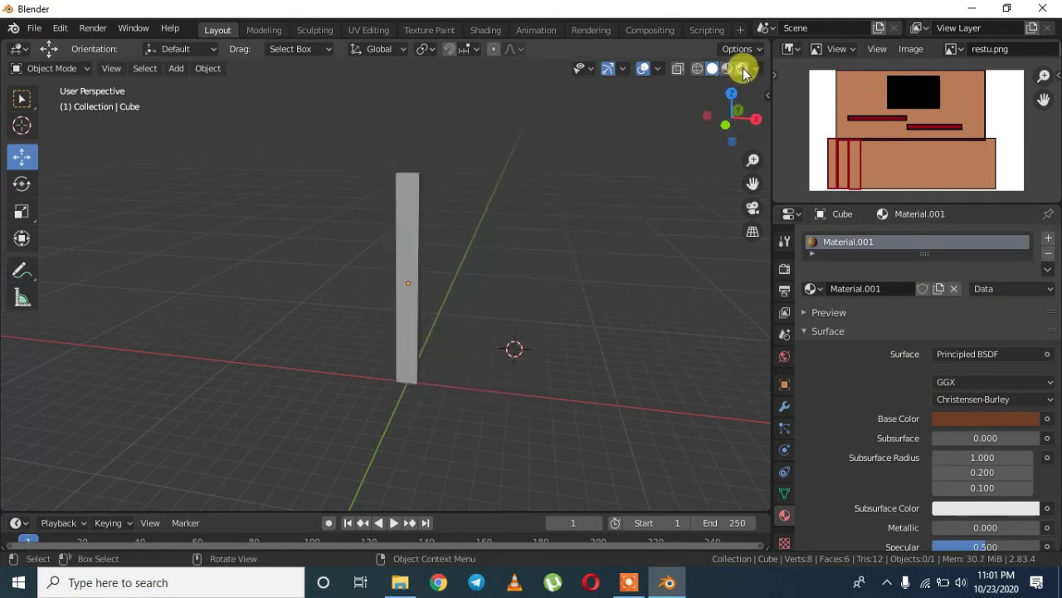
click(742, 69)
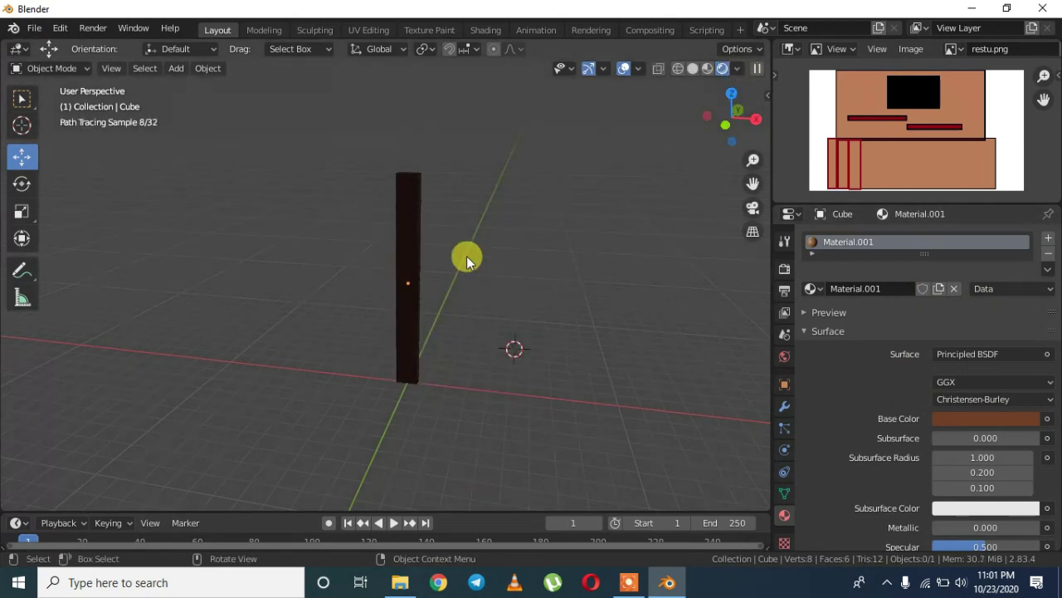
scroll(559, 238, right, 2)
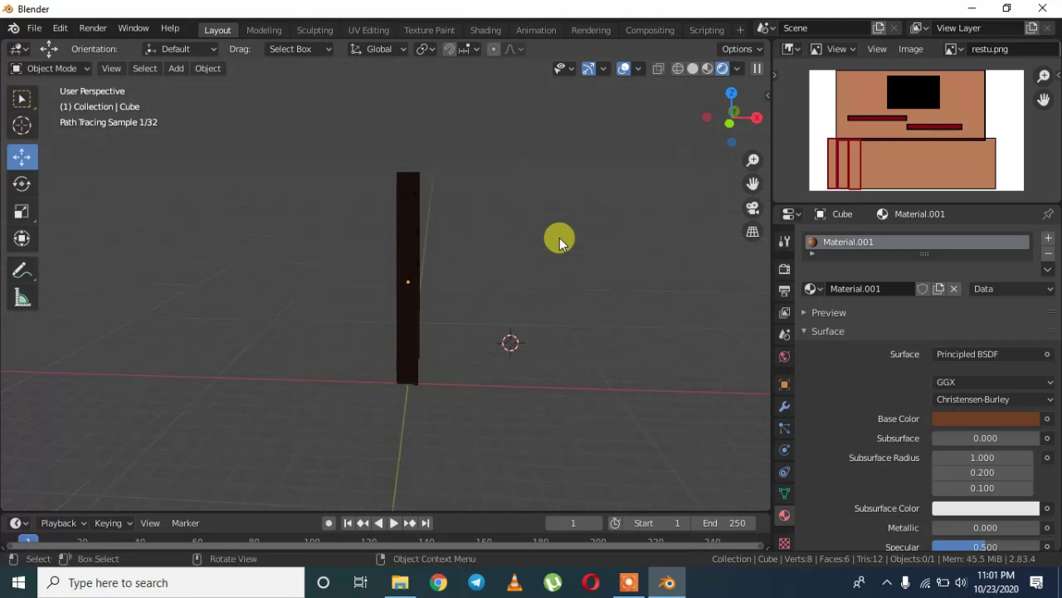
click(693, 68)
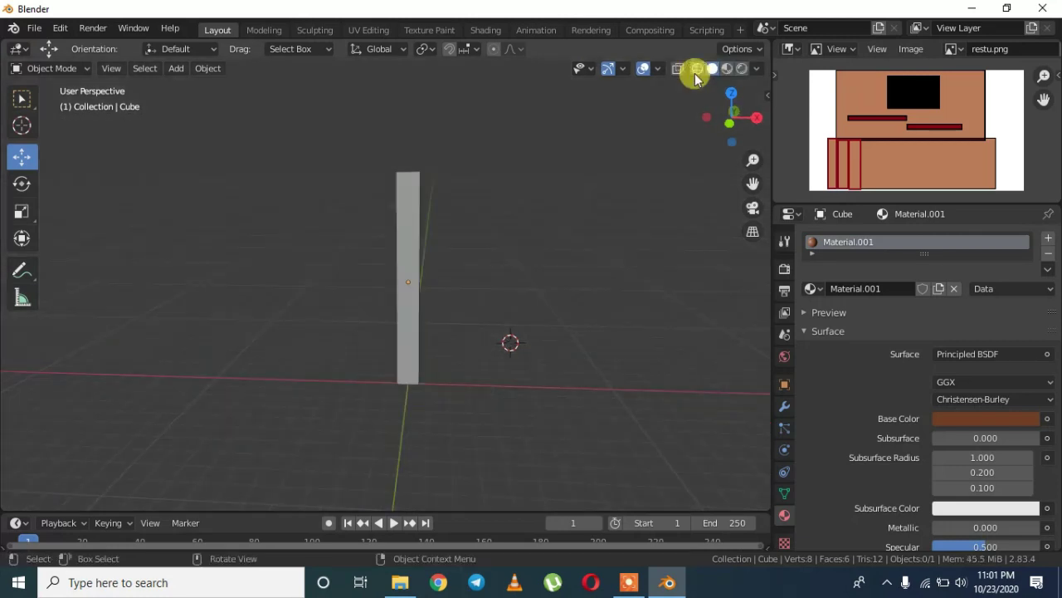
Step: Add a point light and move it in front of the column's upper half
key(shift+a)
mouse_move(517, 263)
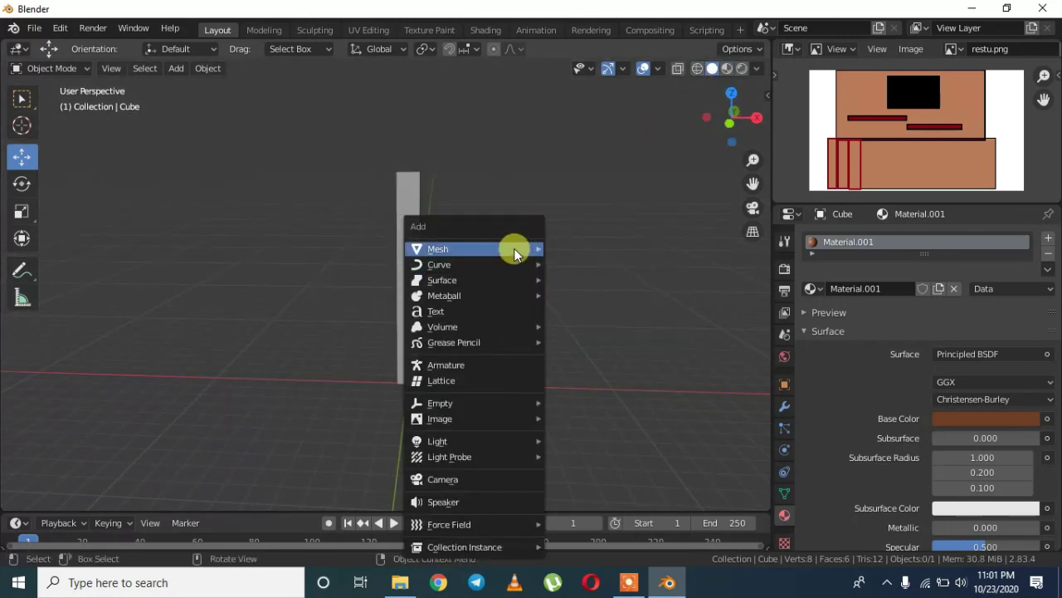
mouse_move(451, 440)
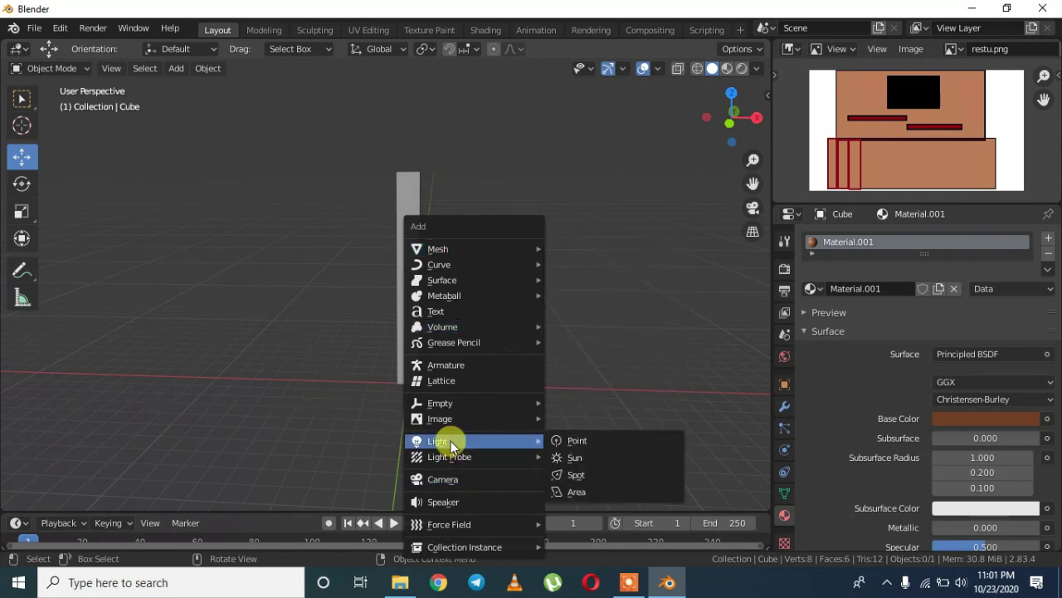
click(596, 434)
drag(525, 318, 412, 244)
middle_drag(417, 240, 534, 251)
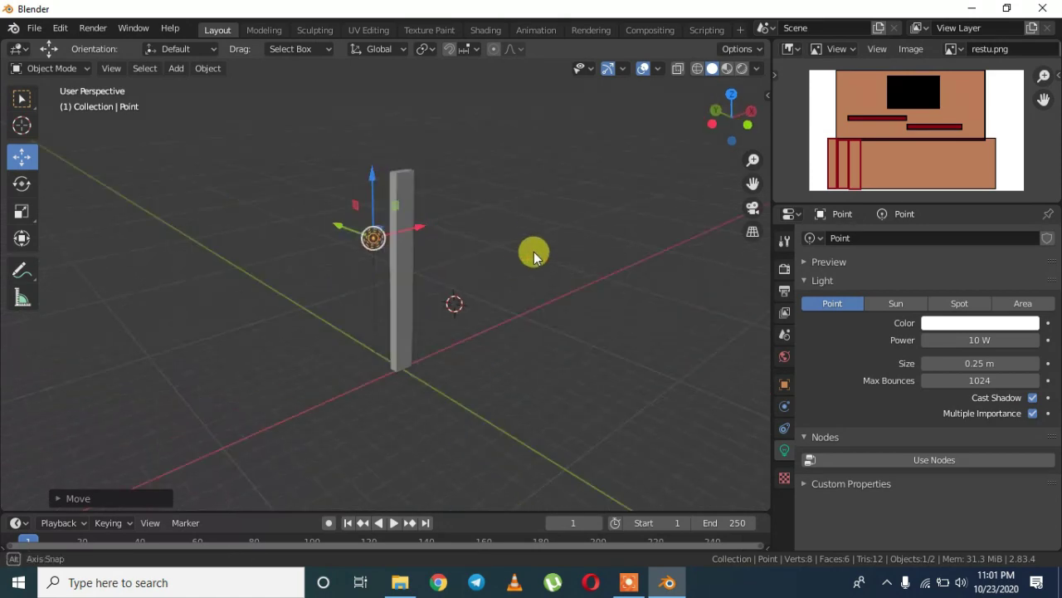
Step: Switch the viewport to rendered shading and raise the point light to the level of the column's upper quarter
drag(344, 230, 581, 289)
mouse_move(581, 289)
middle_down()
mouse_move(465, 253)
mouse_move(695, 171)
middle_up()
click(741, 69)
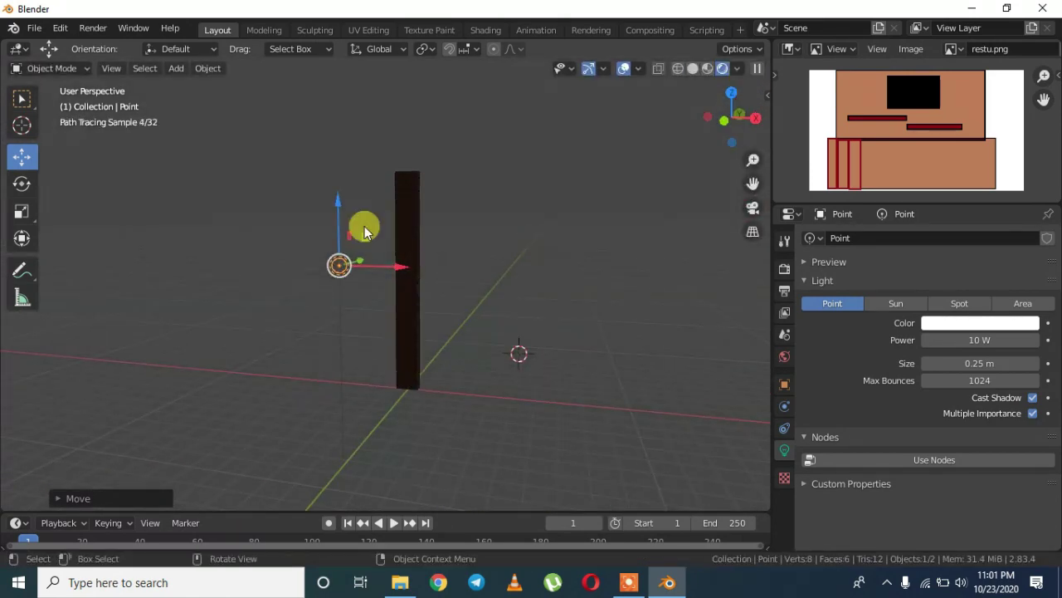
drag(337, 211, 463, 208)
Step: Set the world background color to pale blue (H 0.523, S 0.189, V 0.880) and return the viewport to solid shading
click(784, 357)
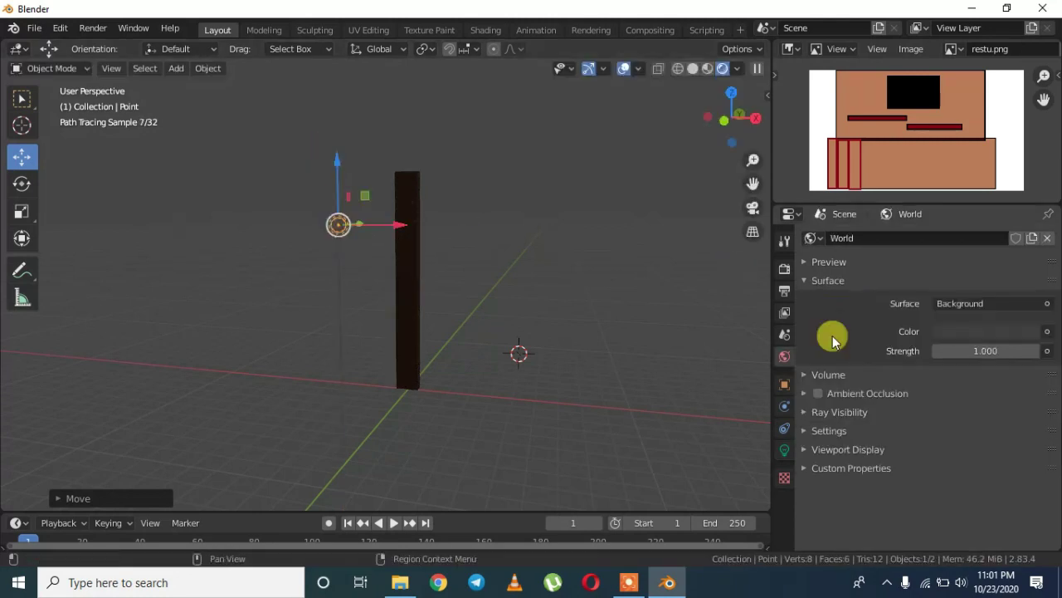
click(984, 331)
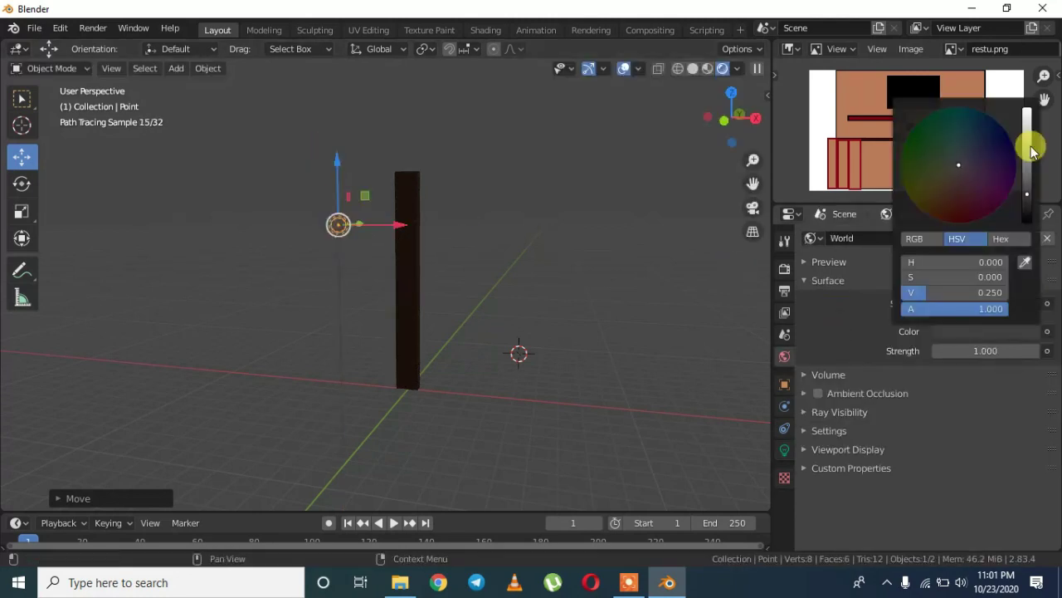
drag(1034, 152, 1025, 119)
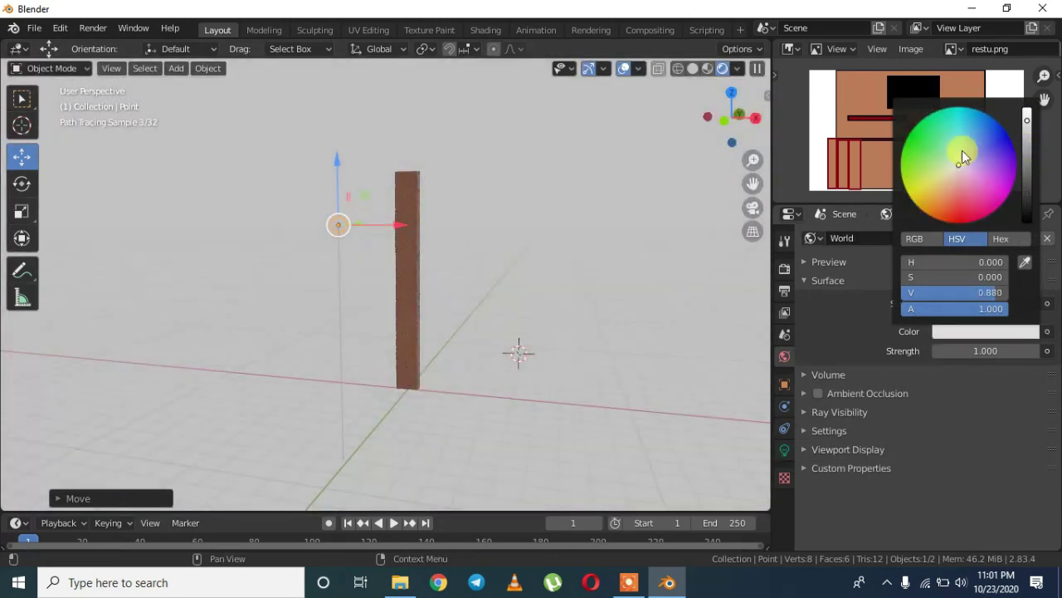
drag(962, 150, 962, 159)
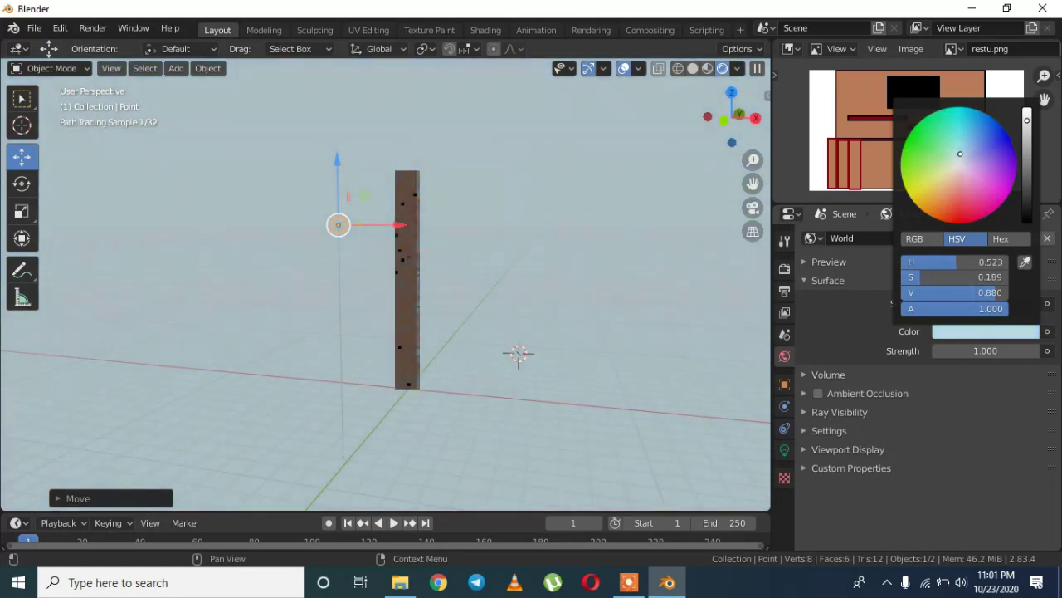
click(691, 67)
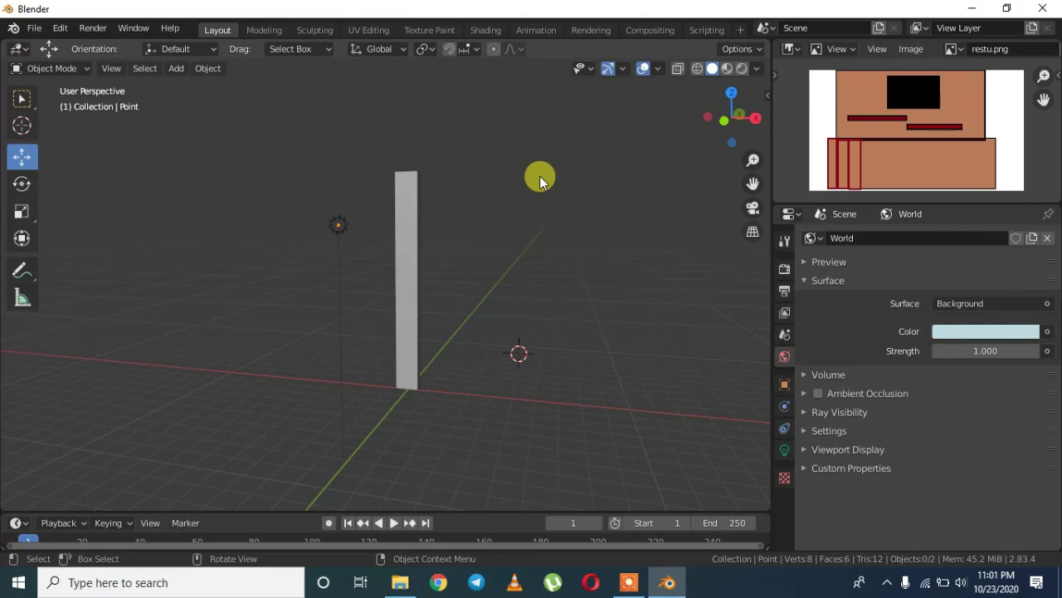
Step: Switch to Chrome and run a Google image search for "wood material teaxture"
click(438, 582)
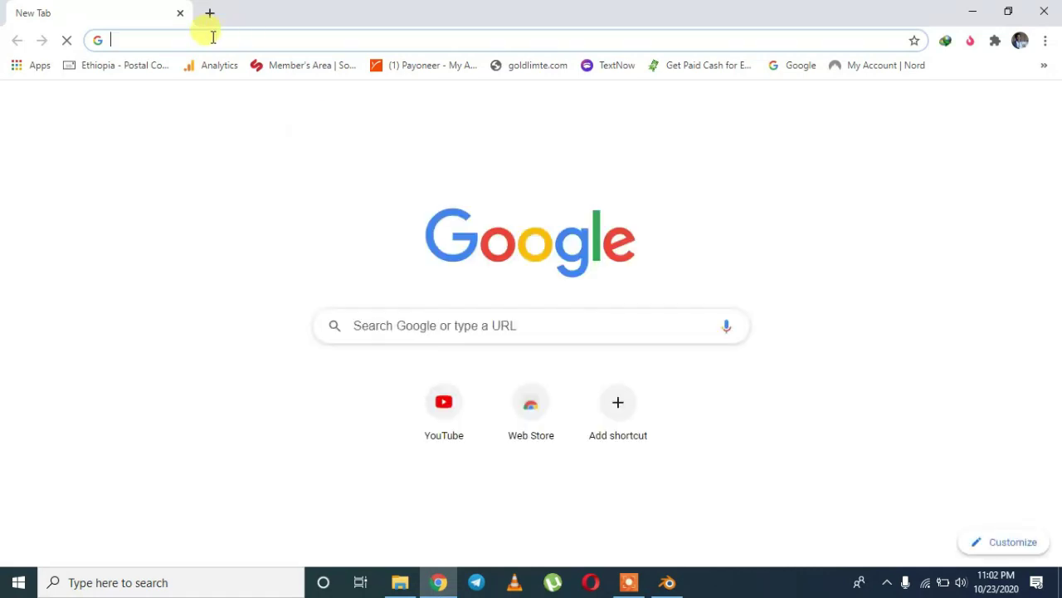
text(wood)
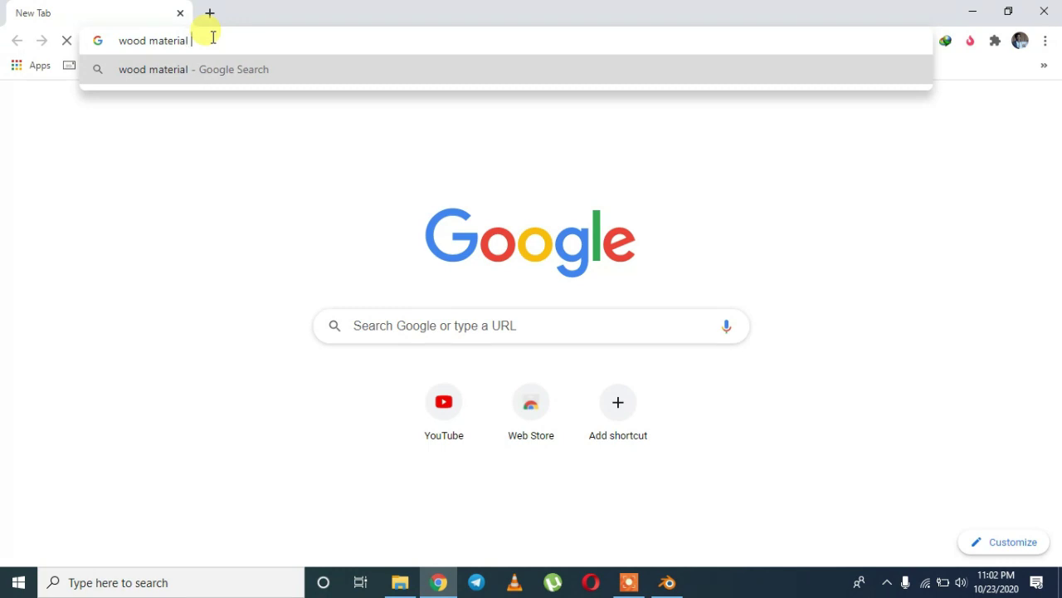
text(material teax)
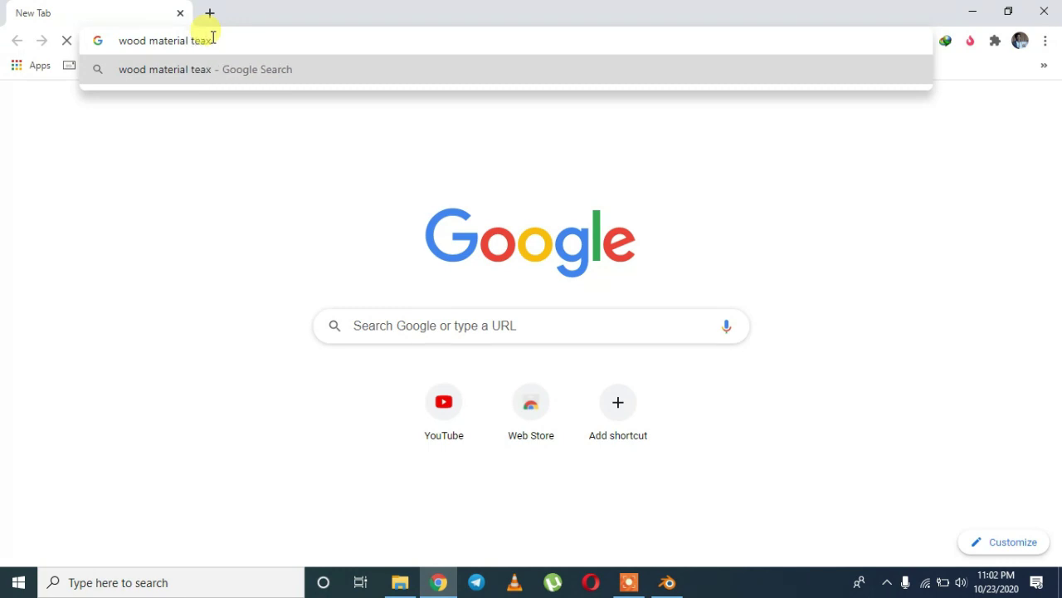
text(ture)
key(Return)
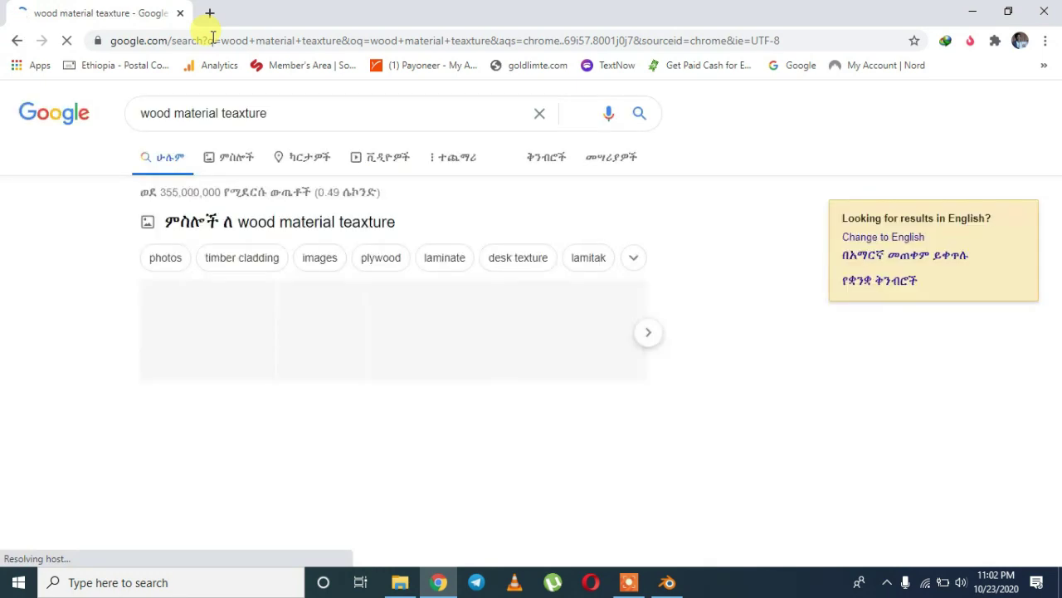
click(236, 169)
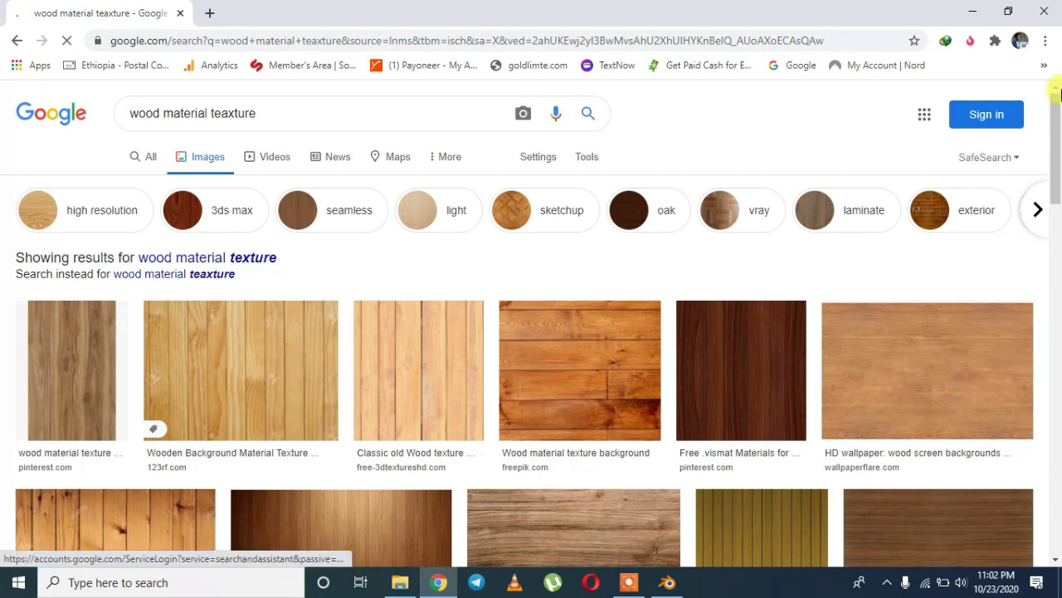
Step: Browse the wood textures and open the preview of rawpixel's dark "Wood Material Background Wallpaper" plank image
drag(1054, 109, 1056, 158)
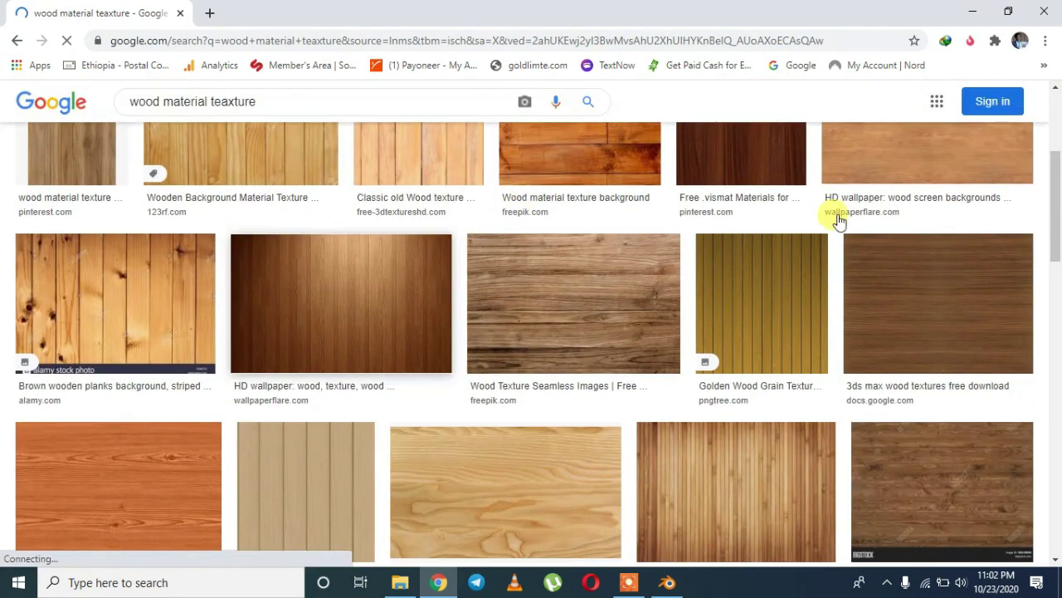
drag(1055, 177, 1058, 274)
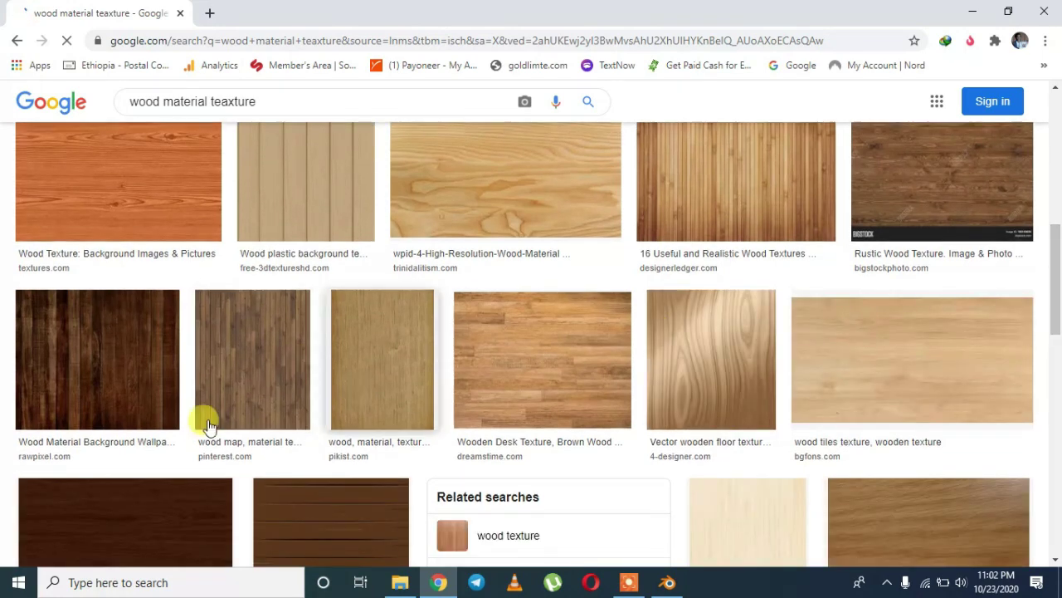
click(114, 357)
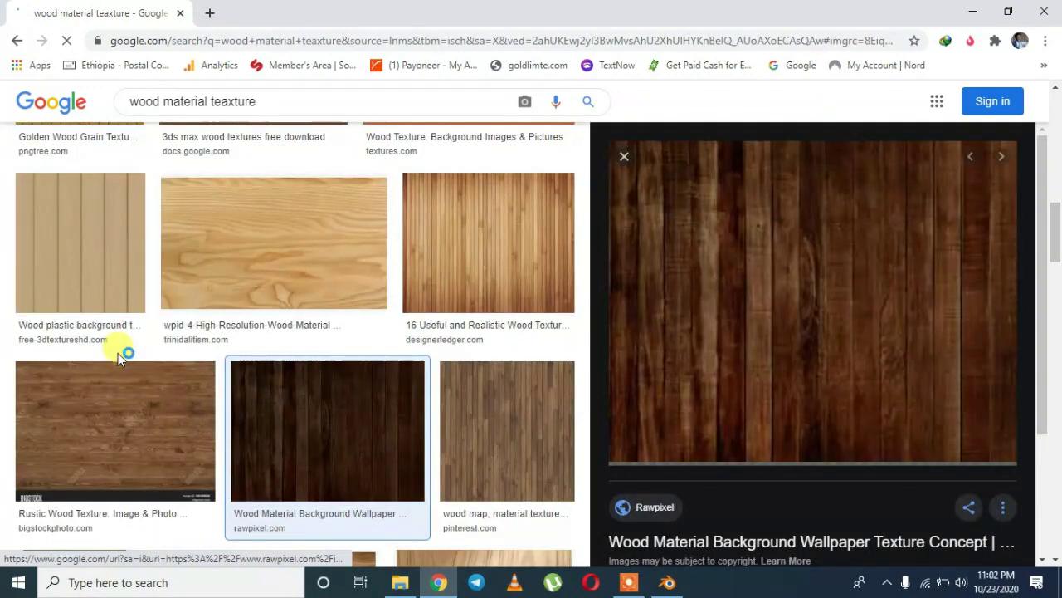
mouse_move(1042, 166)
mouse_down()
mouse_move(1046, 289)
mouse_move(1044, 169)
mouse_up()
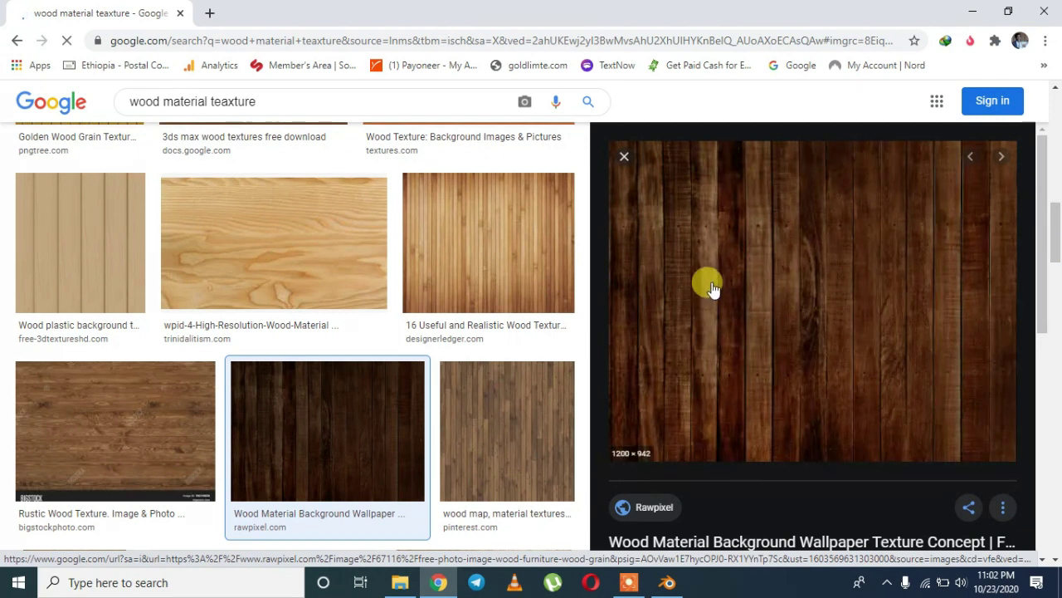
Step: Save the previewed plank image to the Desktop as k-p-bg-jg-1247532-a-l100915.jpg and close the browser
right_click(797, 227)
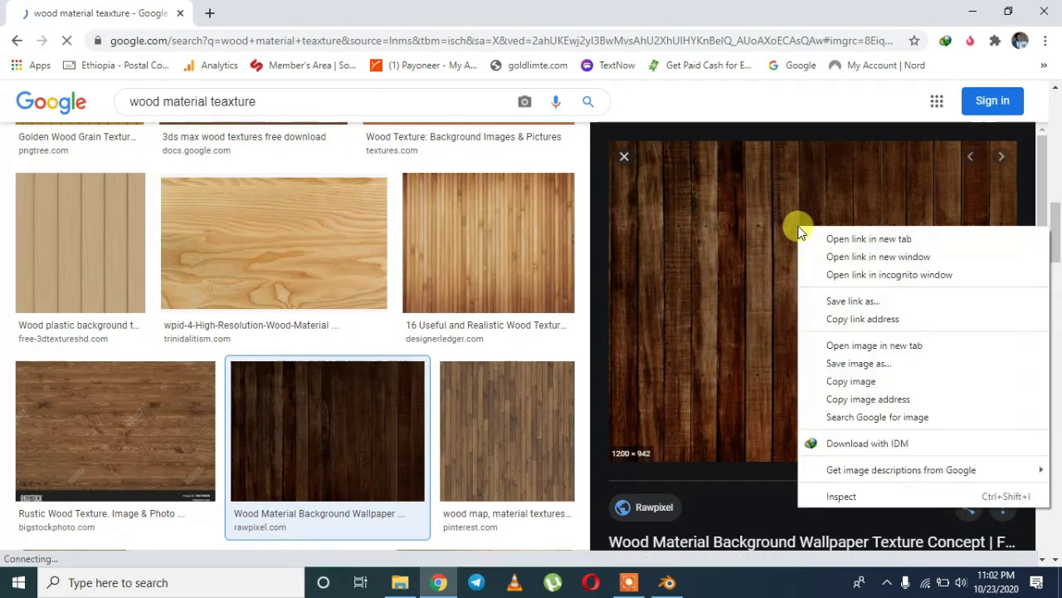
click(876, 364)
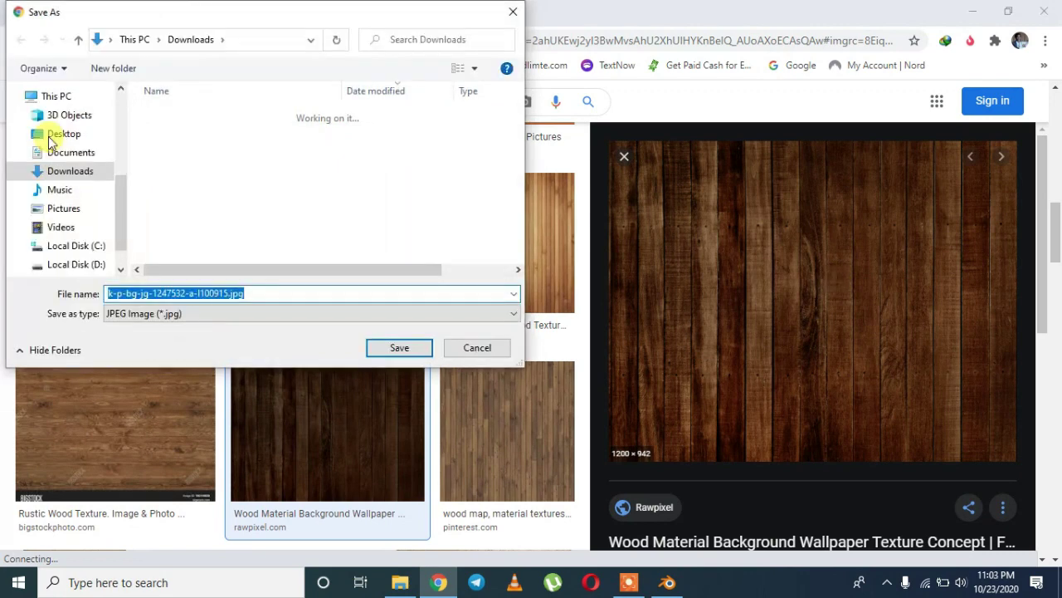
click(51, 138)
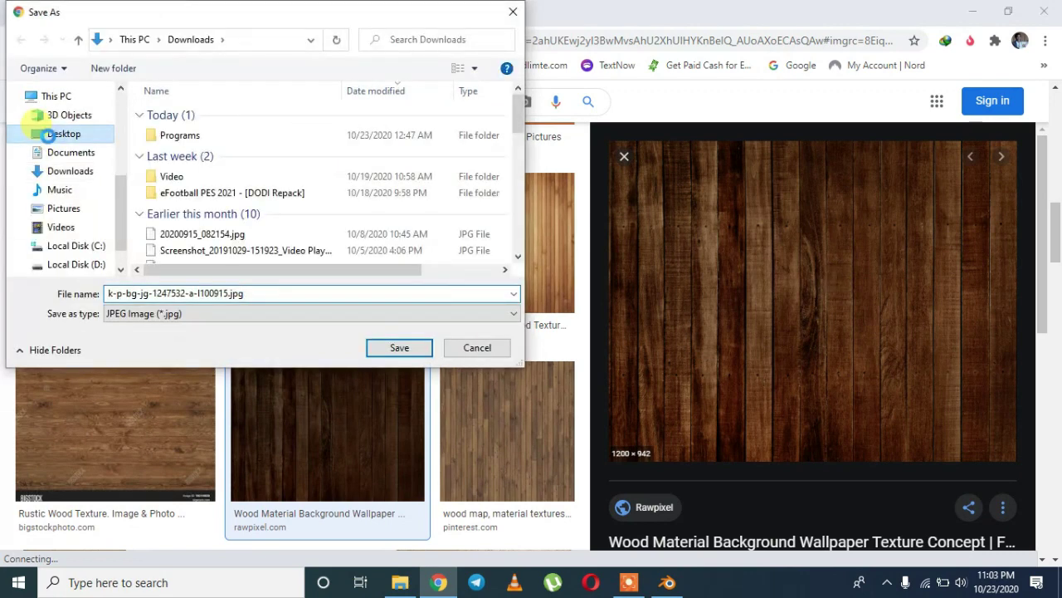
click(387, 347)
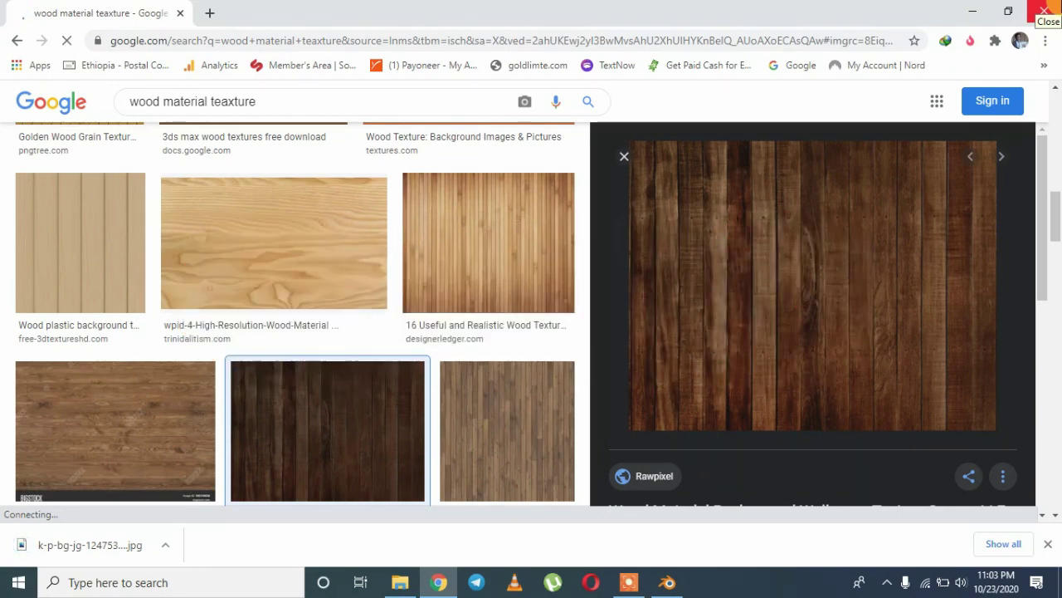
click(1044, 10)
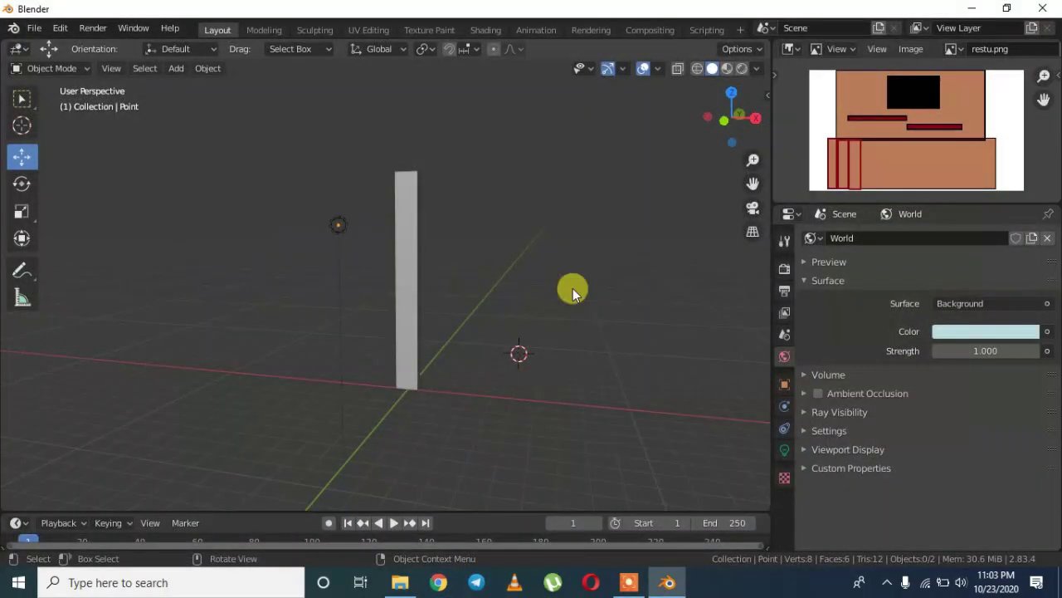
Step: Give the column's material an Image Texture base color using k-p-bg-jg-1247532-a-l100915.jpg from the Desktop
middle_drag(577, 266, 263, 244)
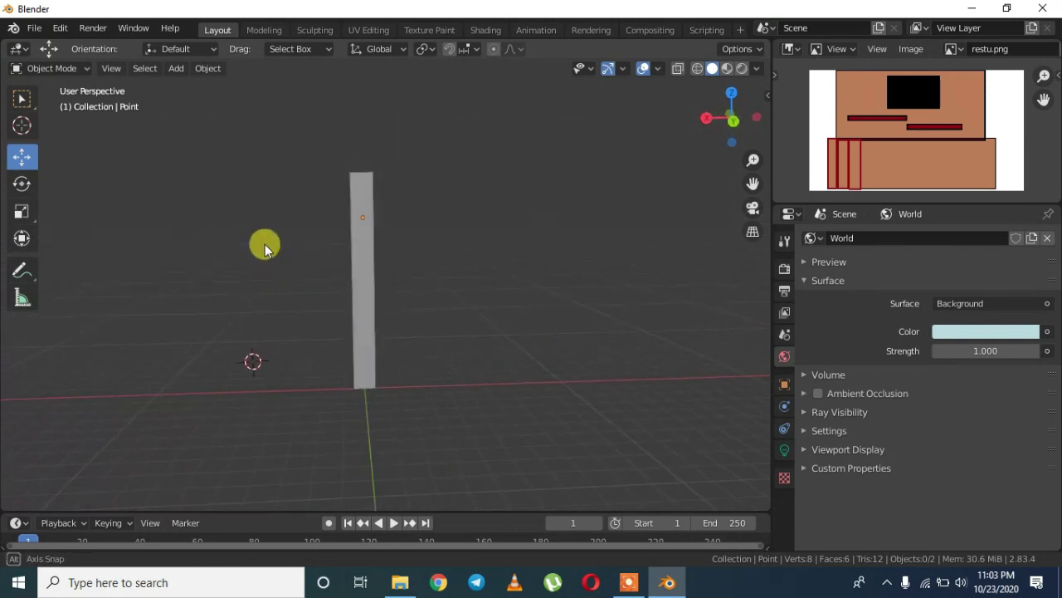
click(362, 203)
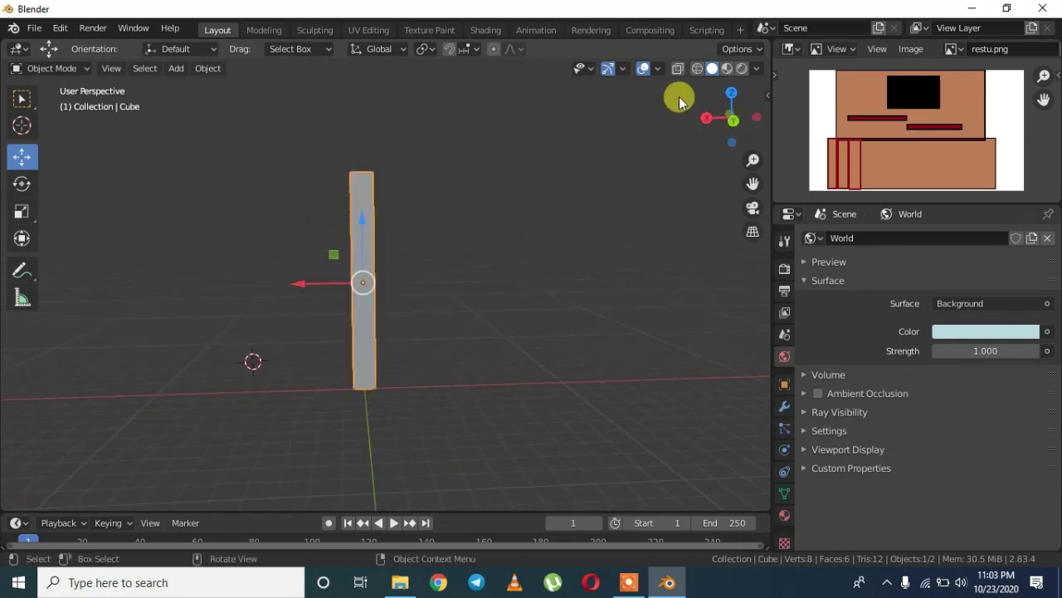
click(784, 514)
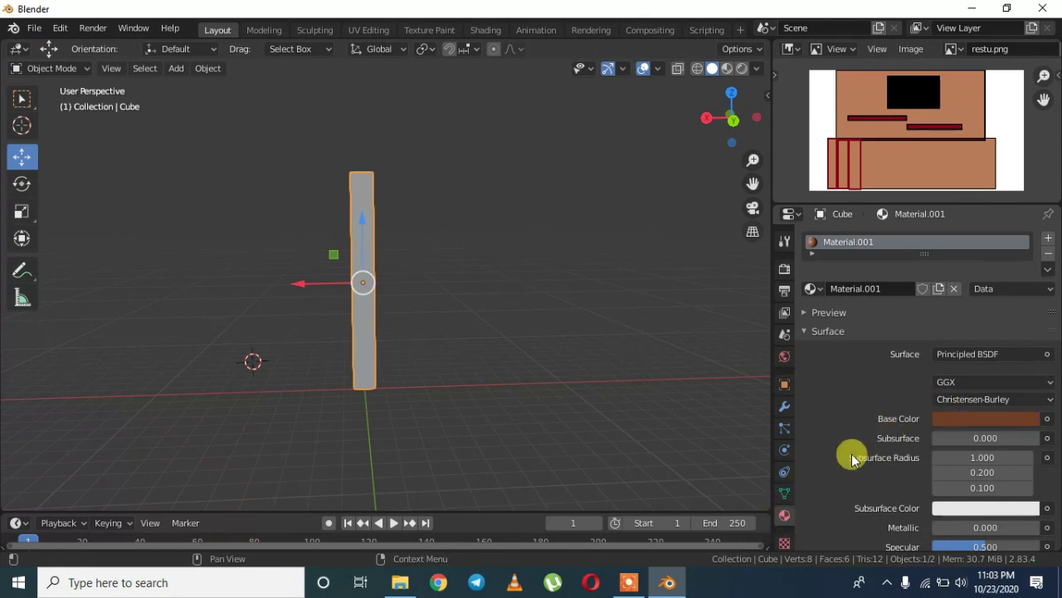
click(1048, 419)
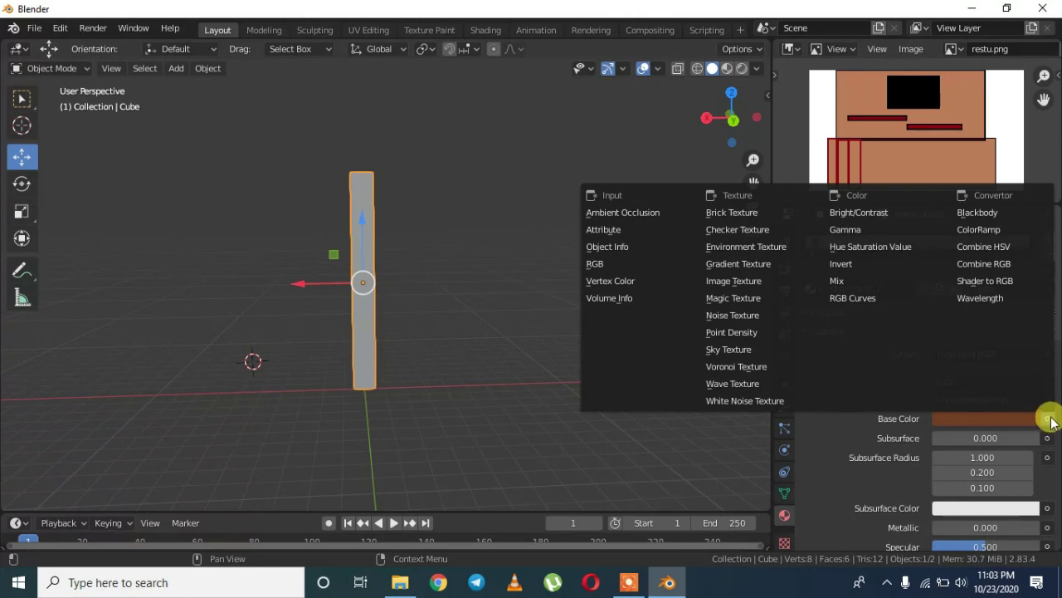
click(717, 281)
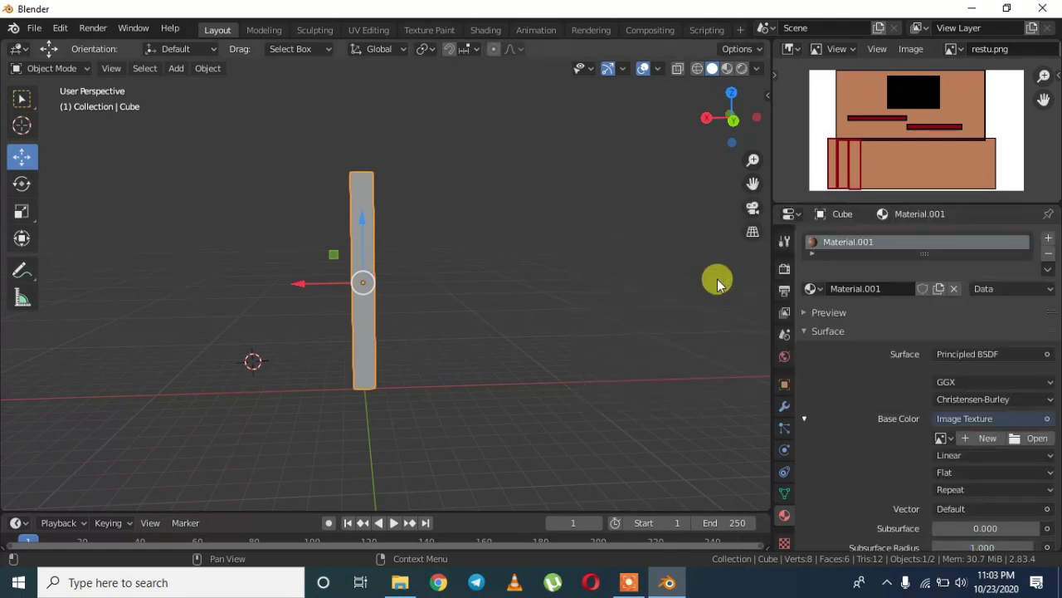
click(1029, 438)
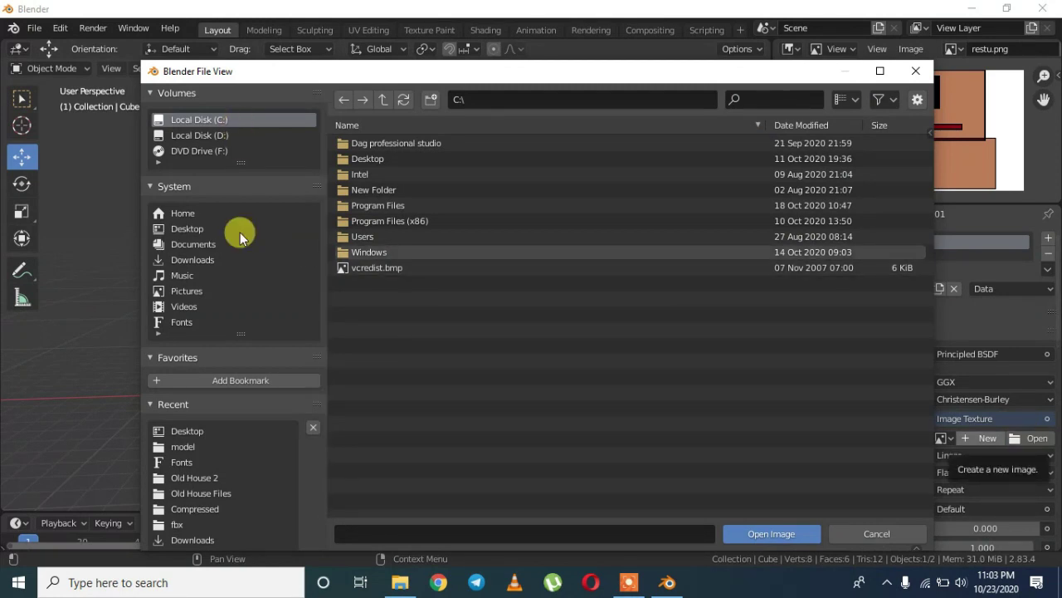
click(186, 231)
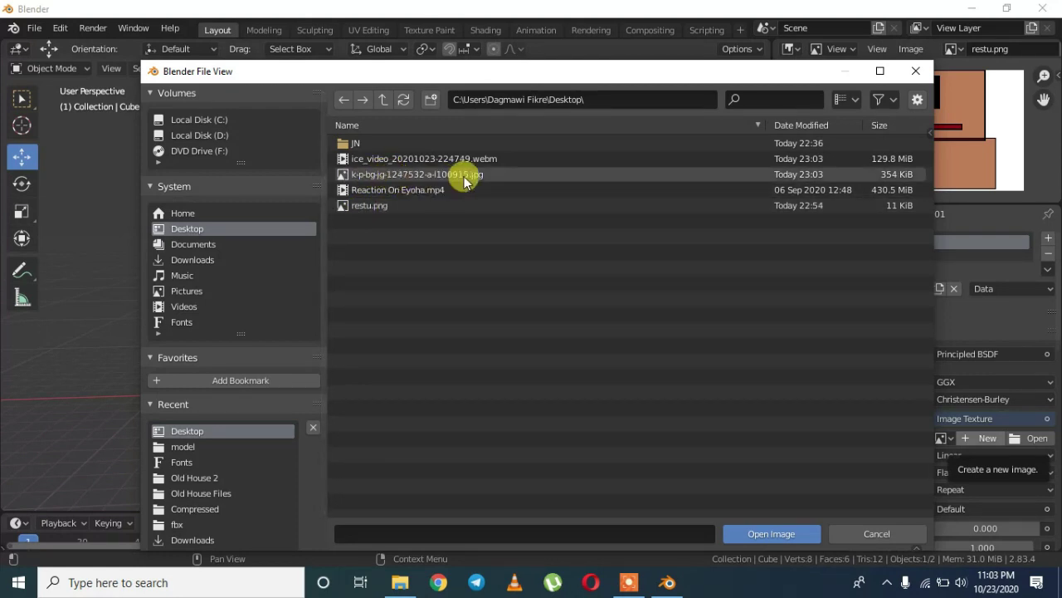
double_click(418, 177)
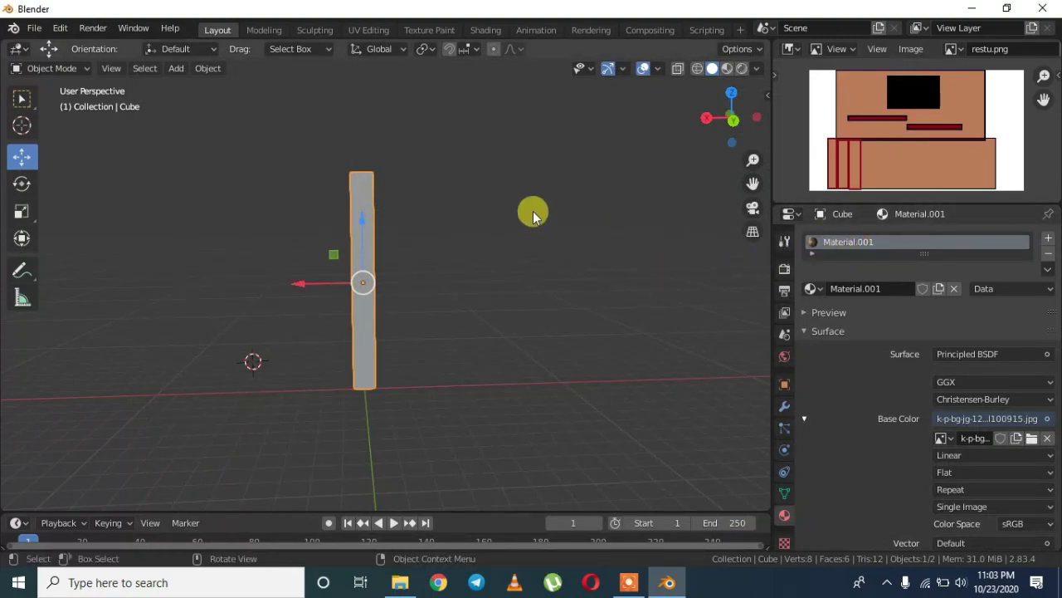
Step: Inspect the wood-textured column in rendered shading from several angles and return the viewport to solid shading
click(585, 176)
mouse_move(590, 173)
middle_down()
mouse_move(521, 176)
mouse_move(531, 177)
middle_up()
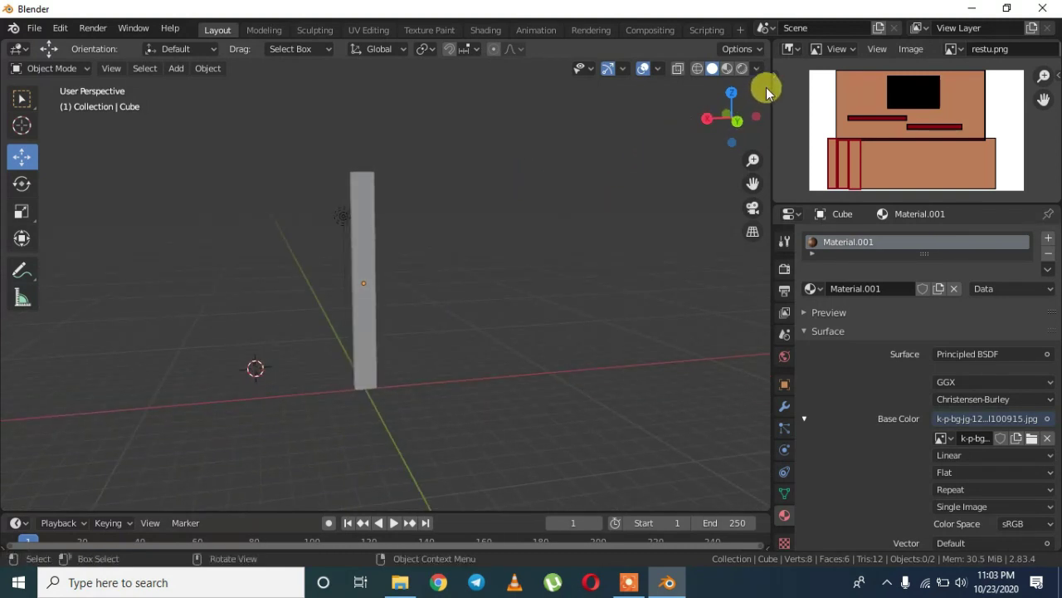
click(742, 68)
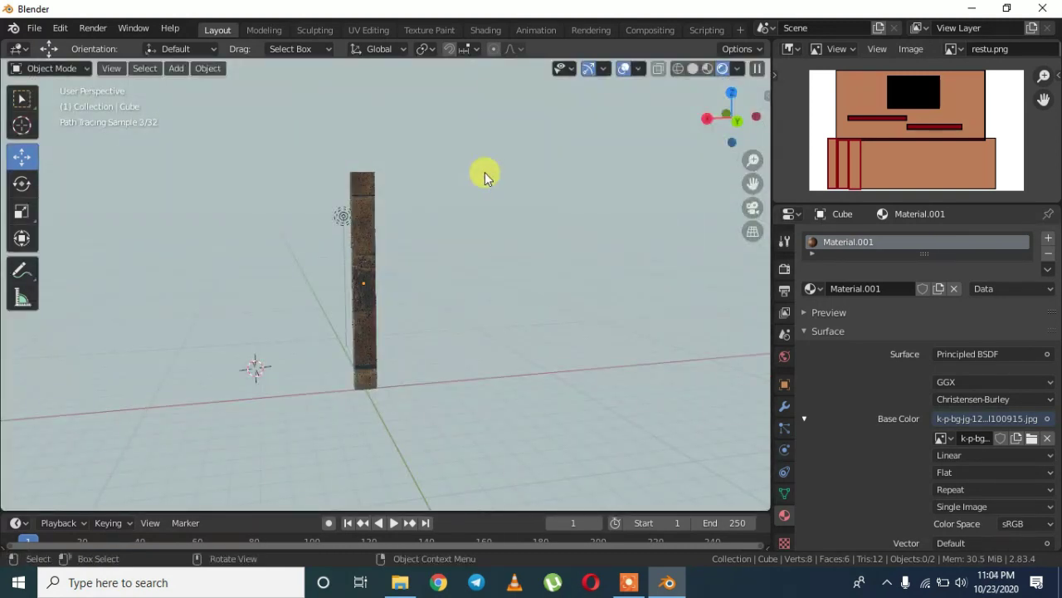
middle_drag(640, 194, 286, 206)
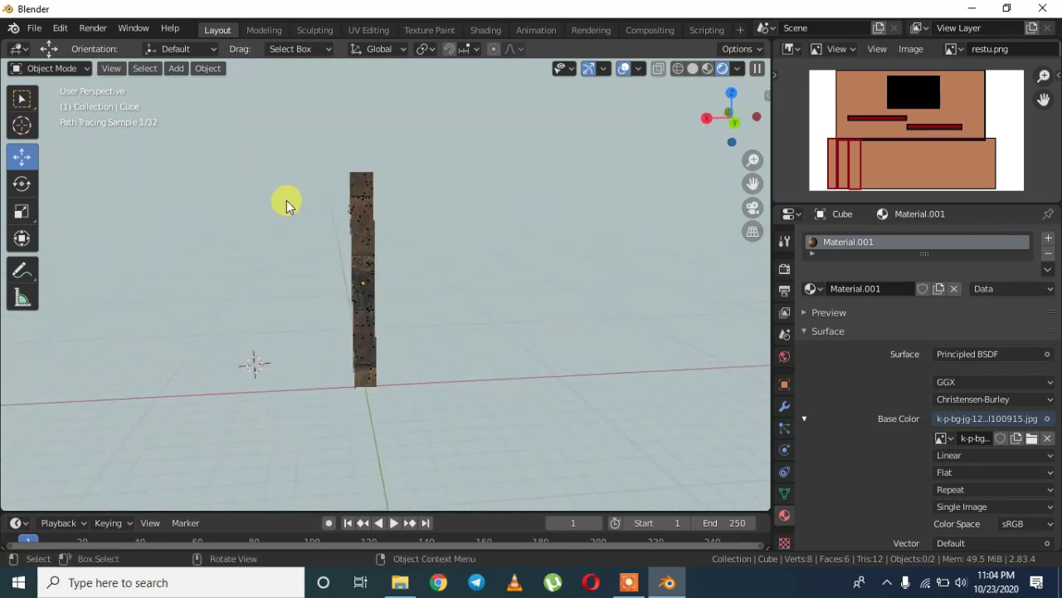
click(372, 221)
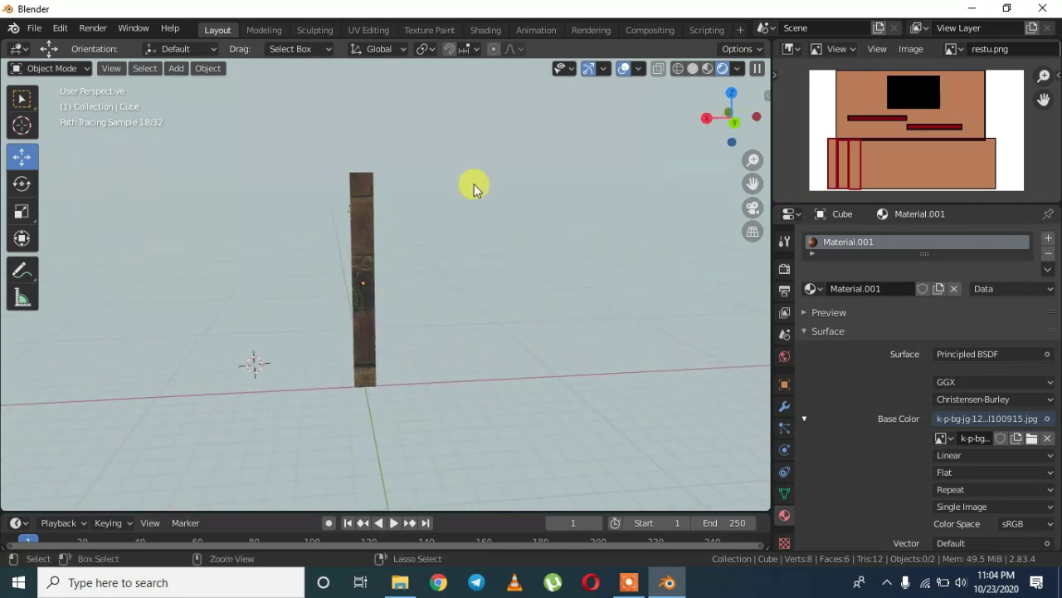
middle_drag(474, 183, 493, 159)
click(693, 68)
Step: Open the column in the UV Editing workspace and select only its front face in face selection mode
click(372, 30)
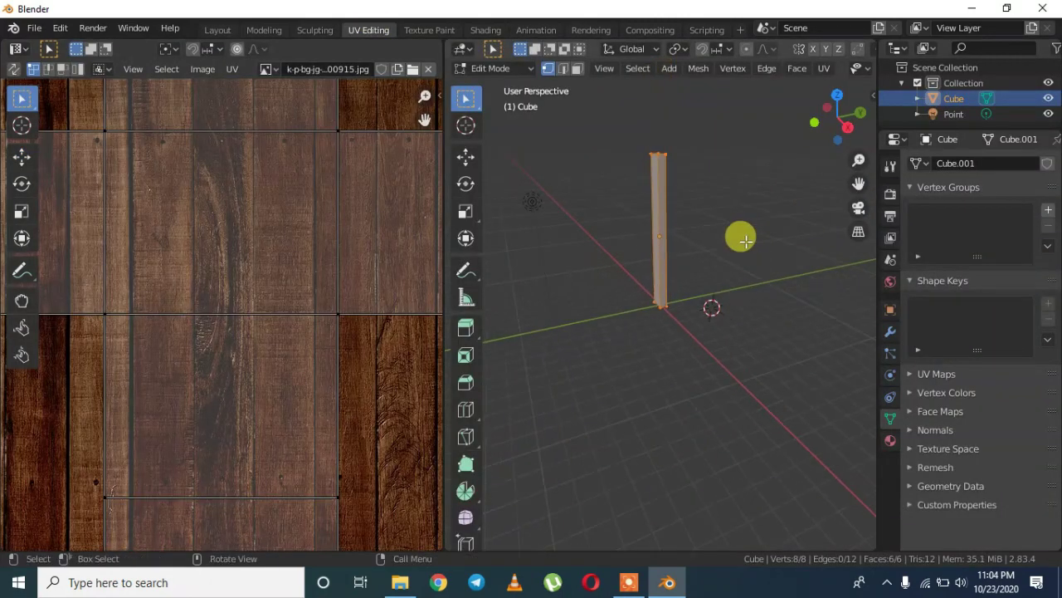
middle_drag(742, 234, 688, 244)
click(688, 244)
click(578, 69)
click(652, 249)
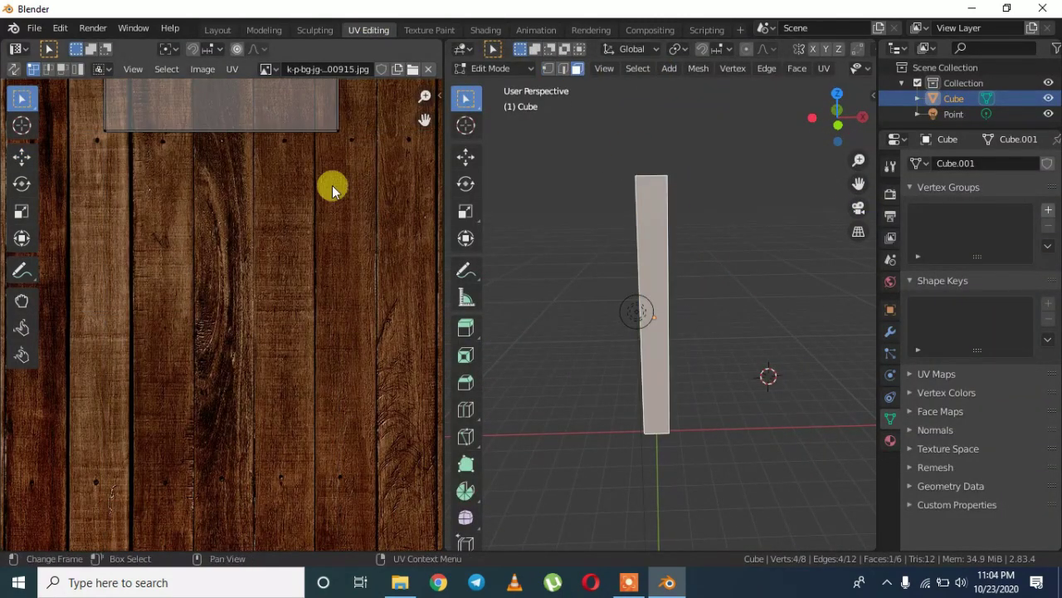
scroll(299, 166, down, 3)
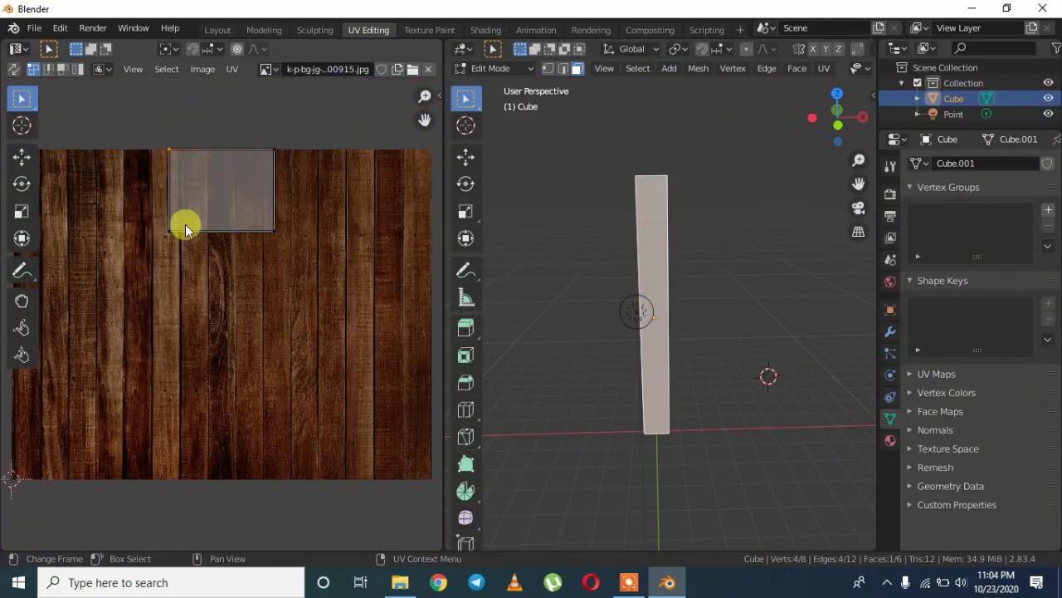
Step: Narrow the front face's UV rectangle by moving its side edges to match the width of one plank in the wood image
key(shift+space)
key(g)
key(g)
click(298, 196)
key(g)
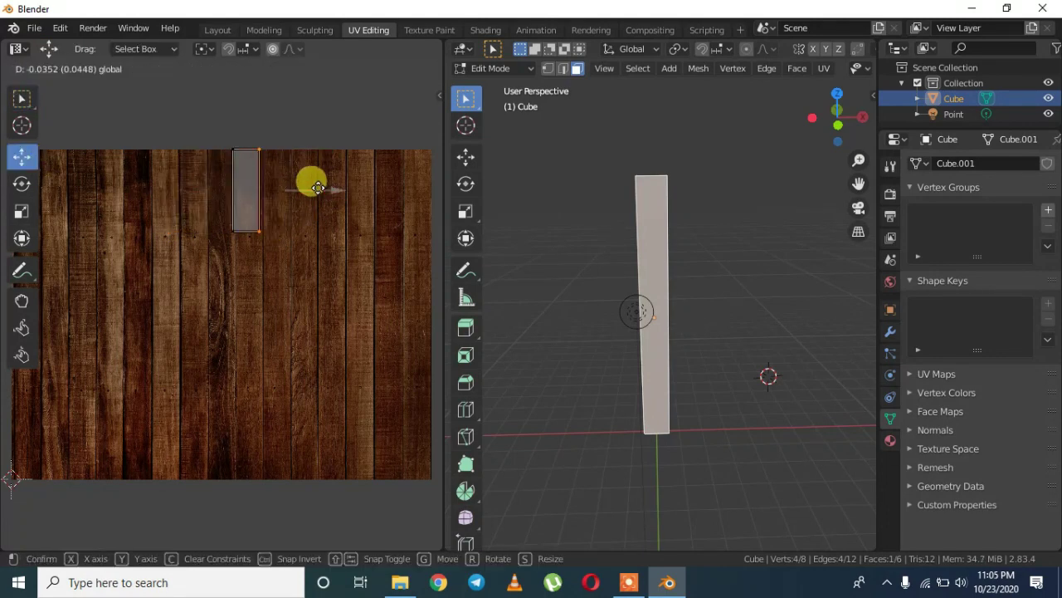
click(308, 177)
Step: Stretch the UV rectangle's lower edge down to the bottom of the wood image so it spans the plank's full length
click(263, 230)
key(g)
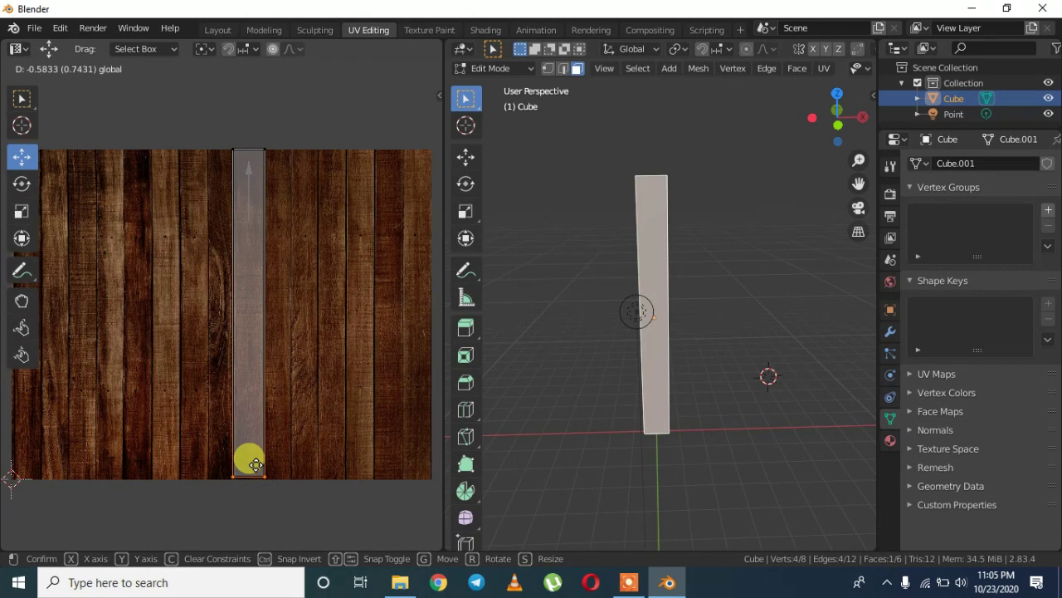
click(254, 465)
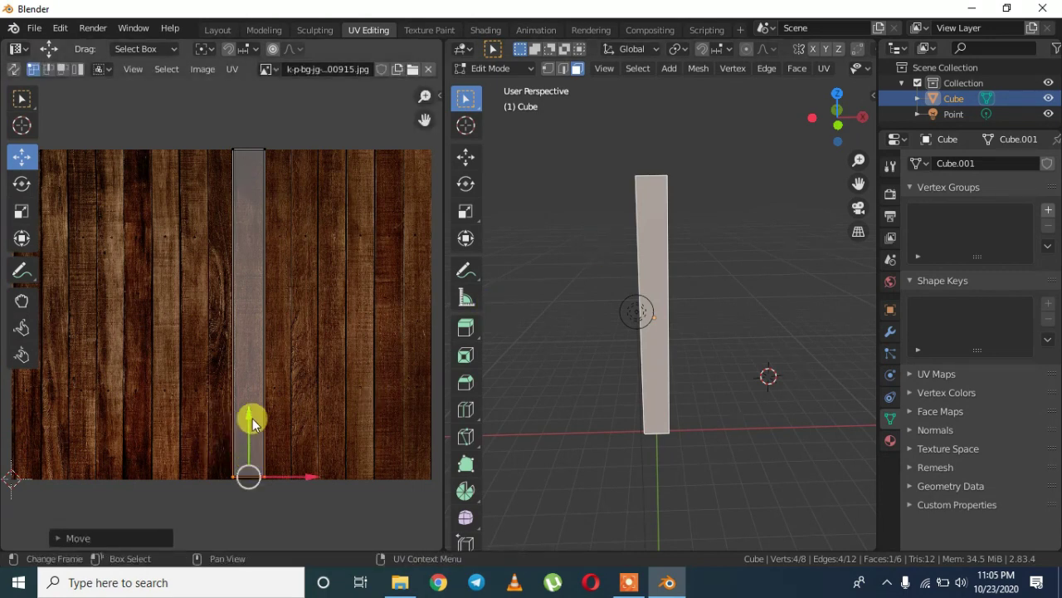
key(g)
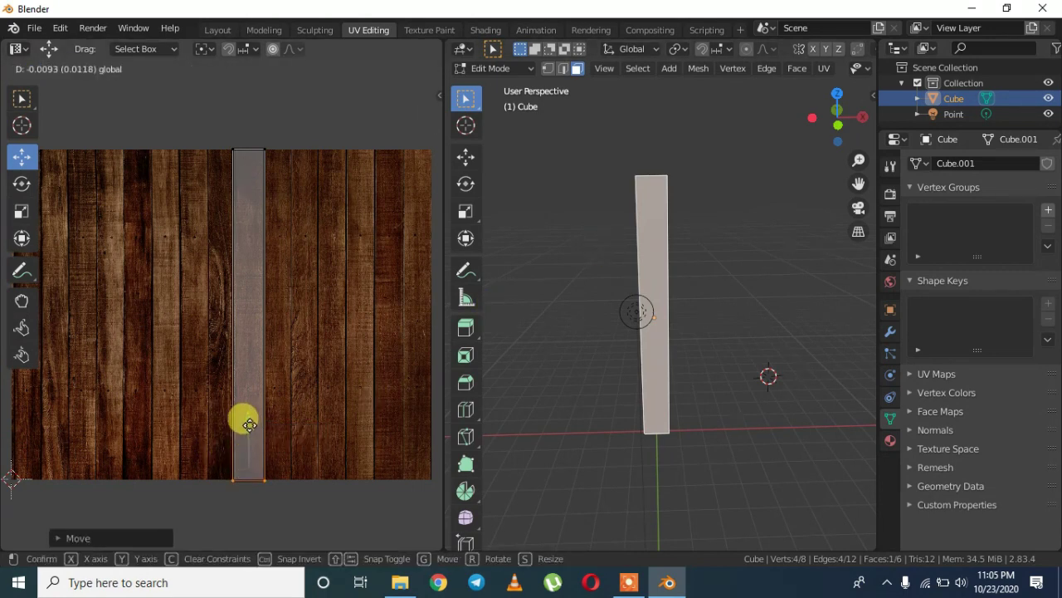
click(249, 425)
Step: Check the column's remapped front face in rendered shading in the Layout workspace
click(221, 30)
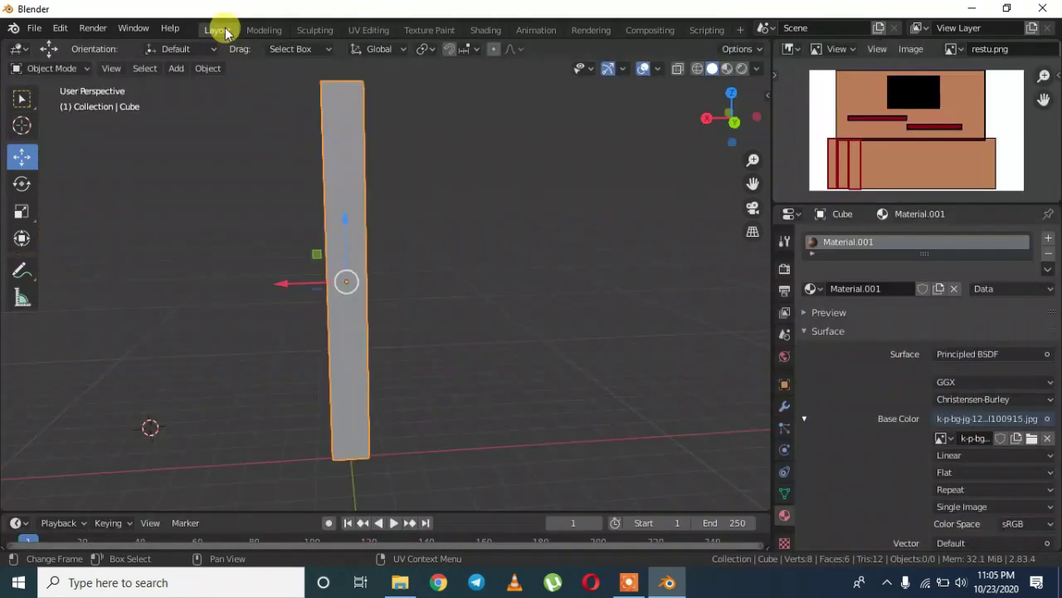
click(540, 241)
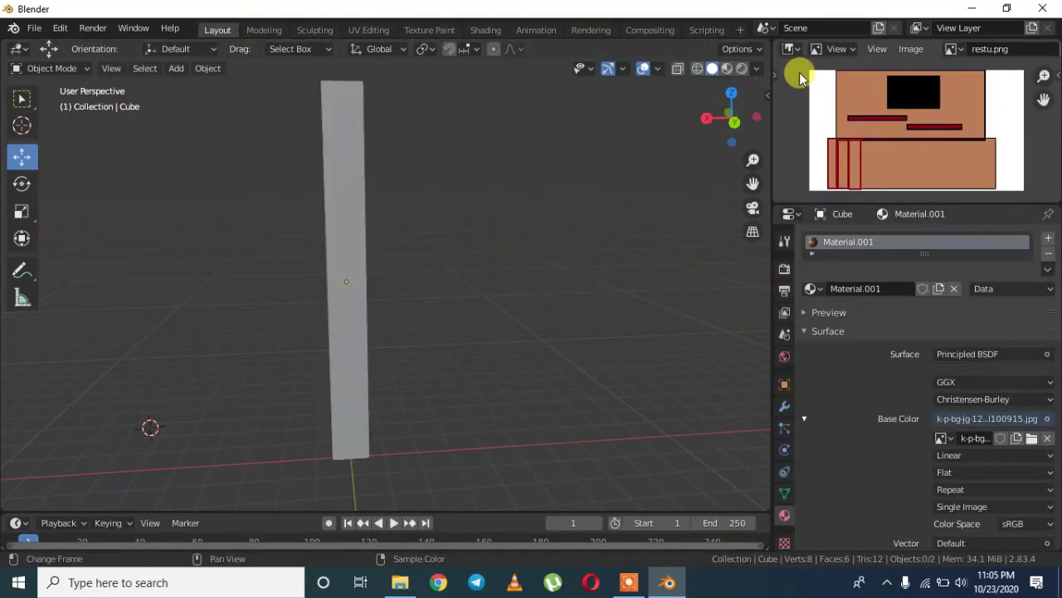
click(742, 69)
mouse_move(722, 173)
middle_down()
mouse_move(786, 172)
mouse_move(133, 176)
mouse_move(483, 192)
mouse_move(296, 186)
middle_up()
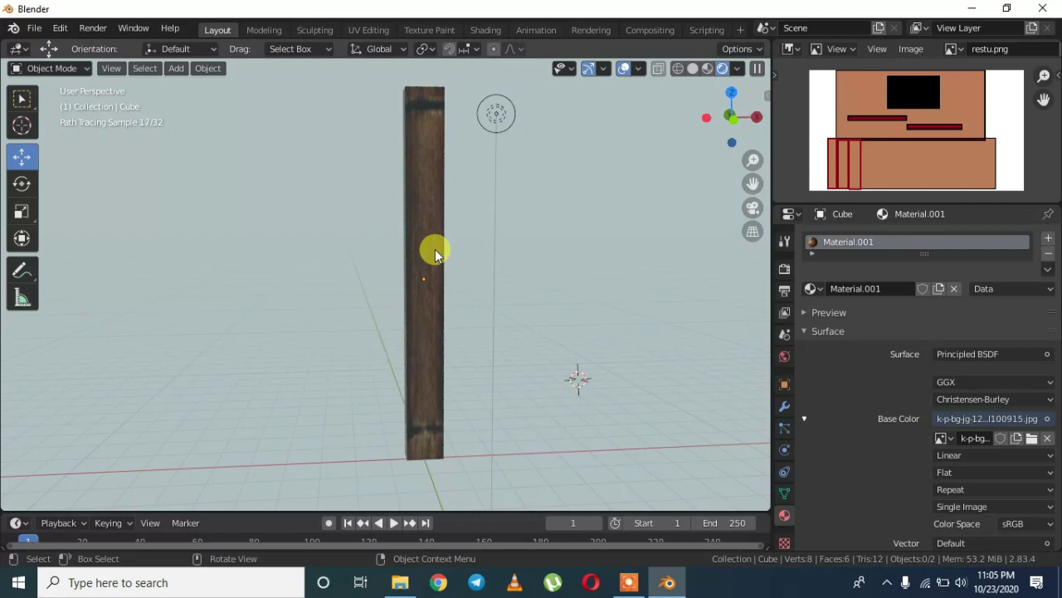
Step: Shorten the front face's UV rectangle by raising its lower edge about 0.127 and pulling its upper edge inward from the image border
click(375, 31)
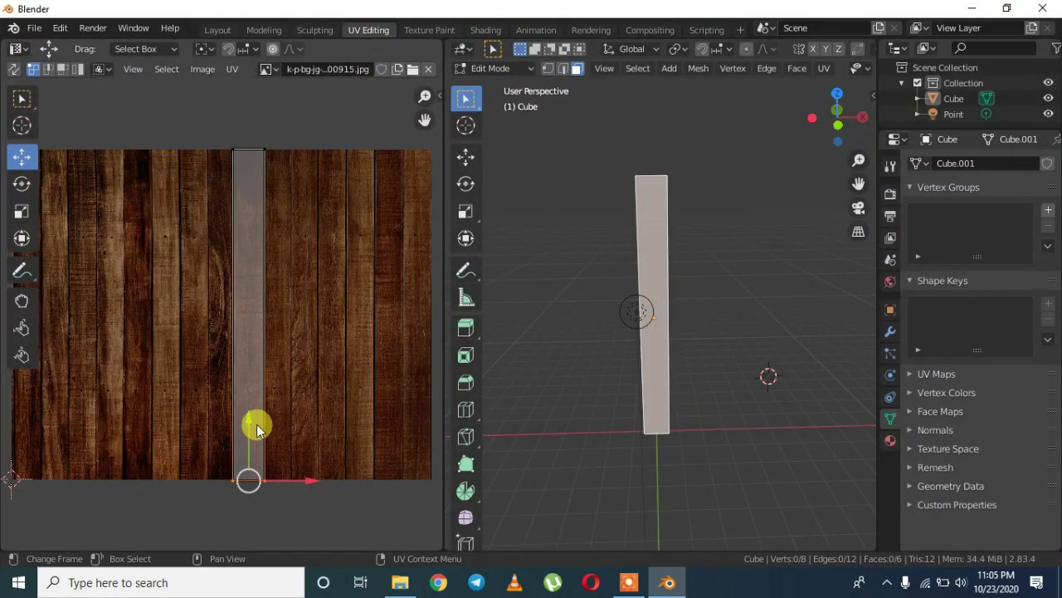
drag(249, 420, 247, 384)
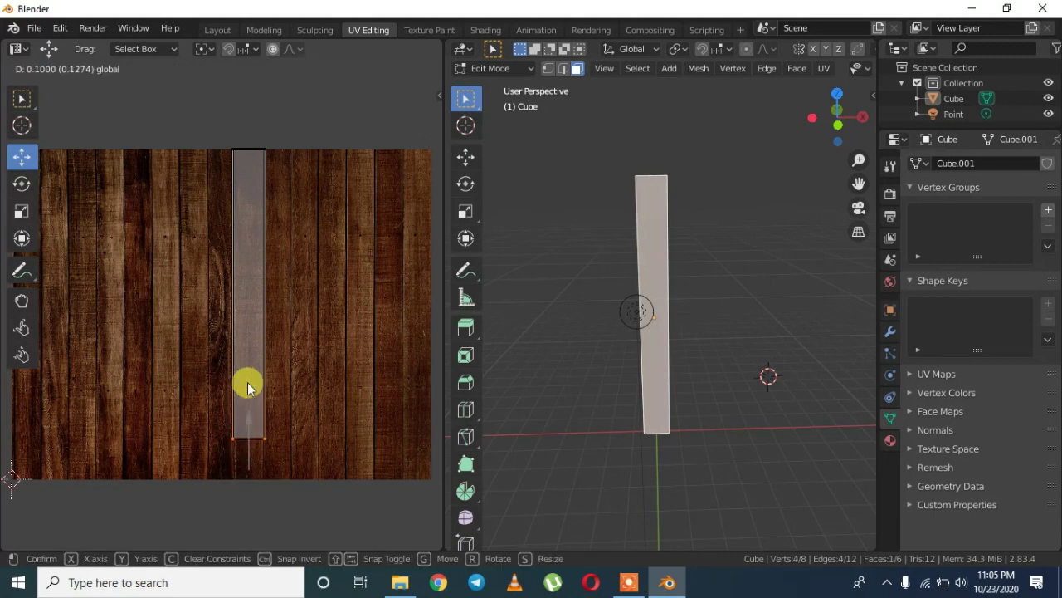
click(263, 153)
shift+click(244, 150)
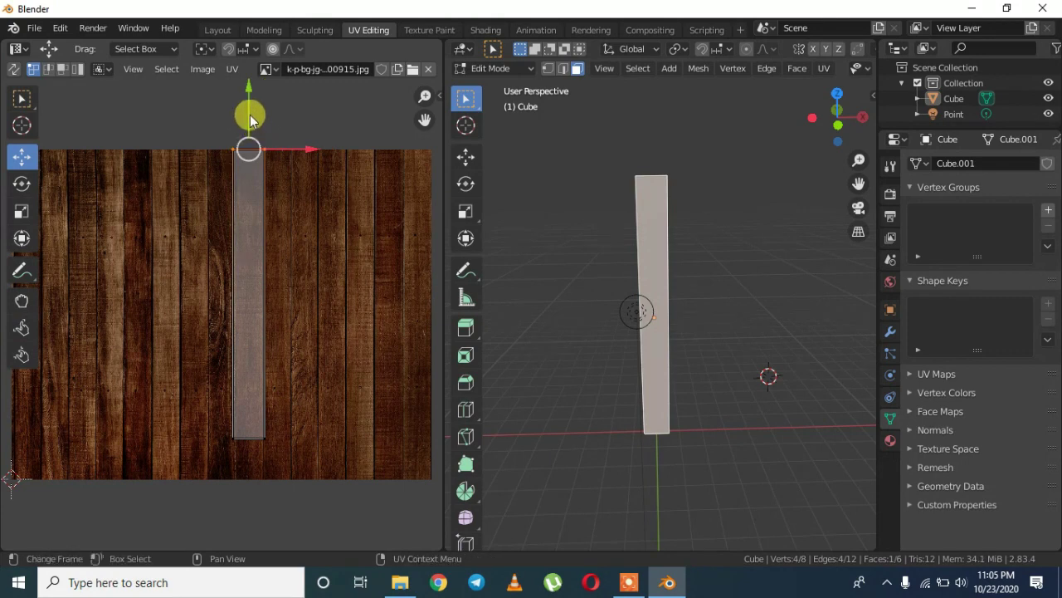
drag(249, 112, 247, 137)
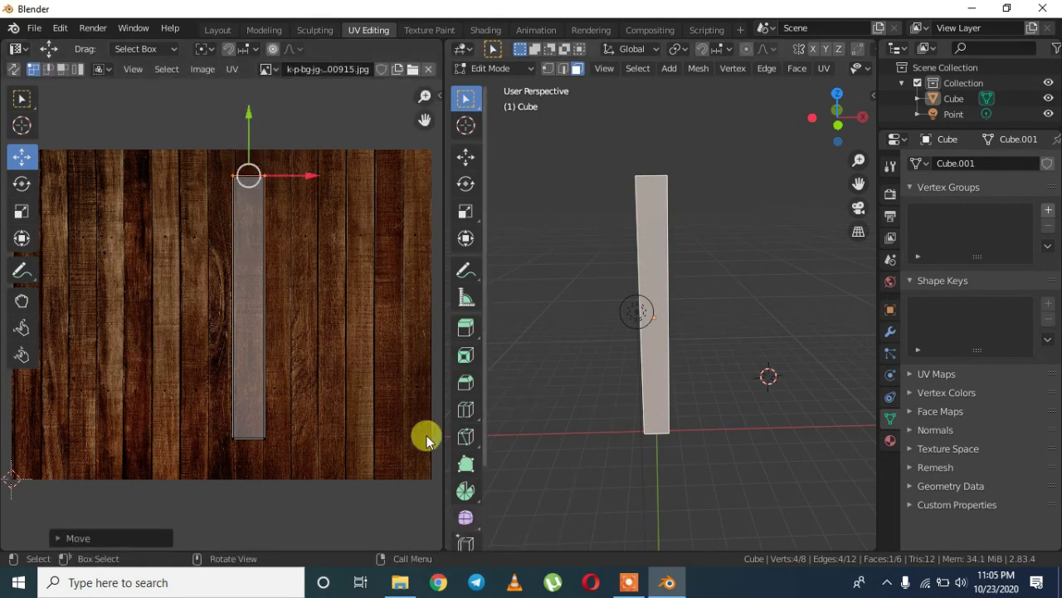
Step: Inspect the column with the shortened UV mapping in the Layout workspace's rendered view and return to solid shading
click(218, 30)
middle_drag(689, 208, 664, 203)
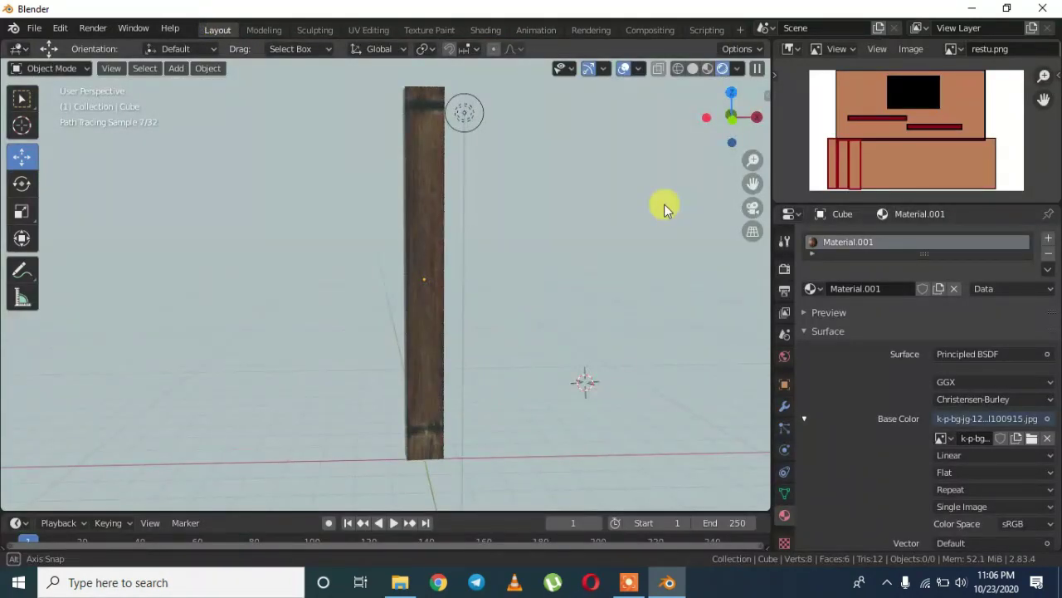
middle_drag(664, 204, 660, 203)
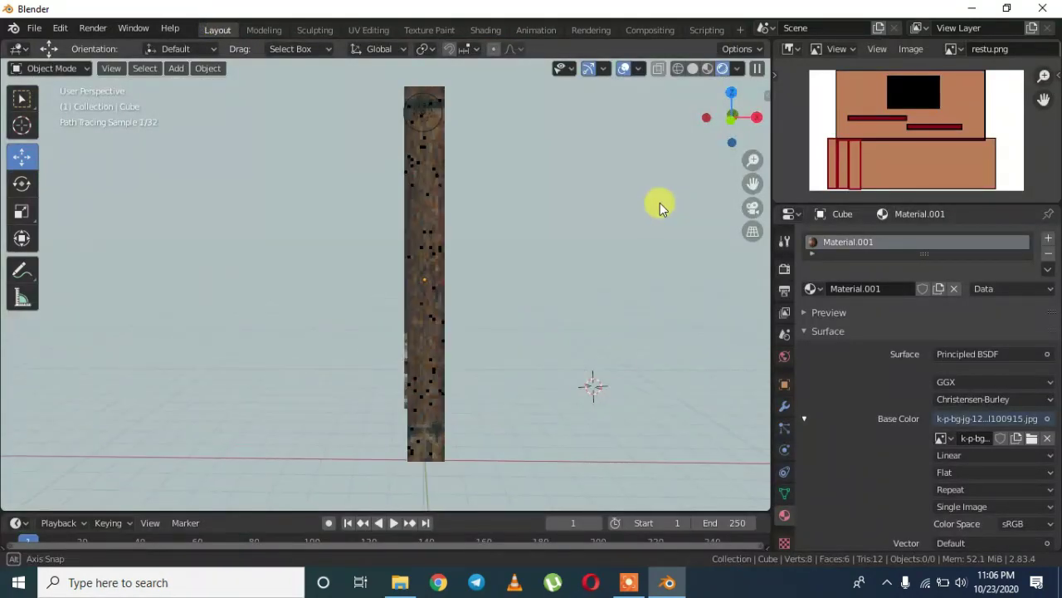
click(691, 70)
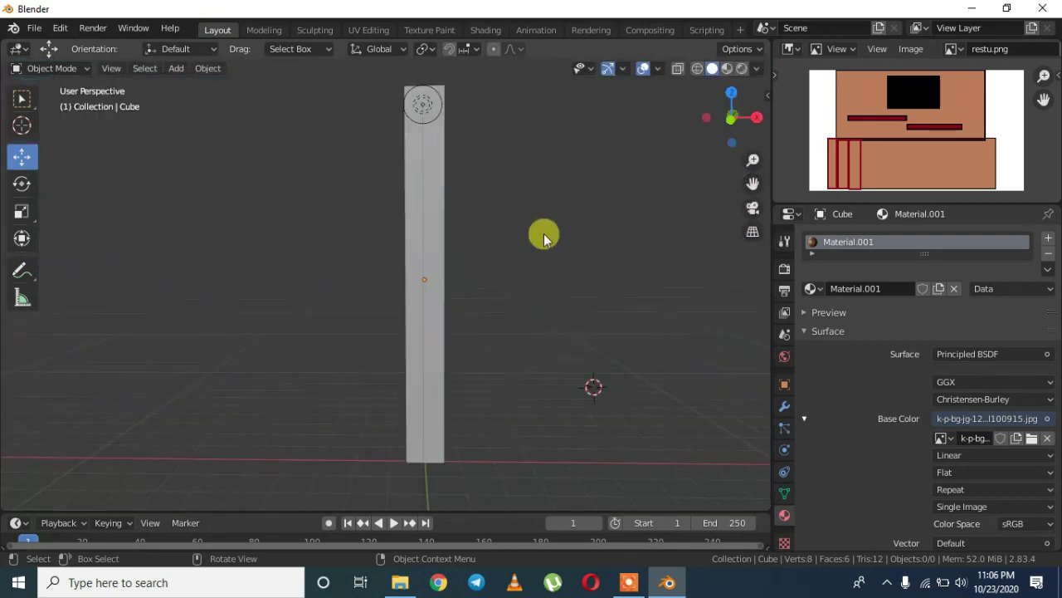
Step: Duplicate the column twice along the X axis to form three planks standing side by side
scroll(544, 284, down, 1)
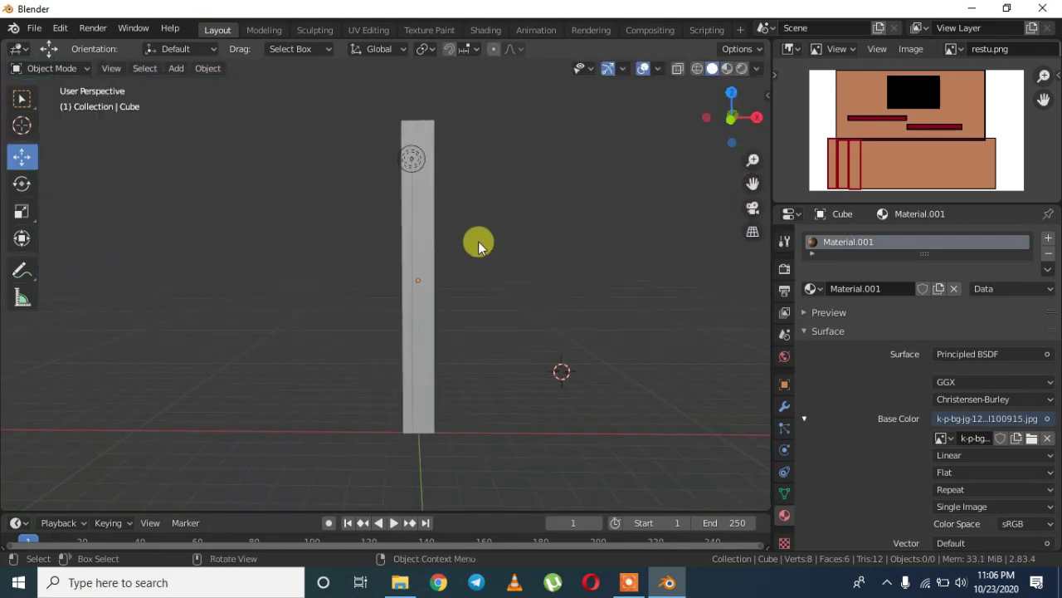
click(428, 227)
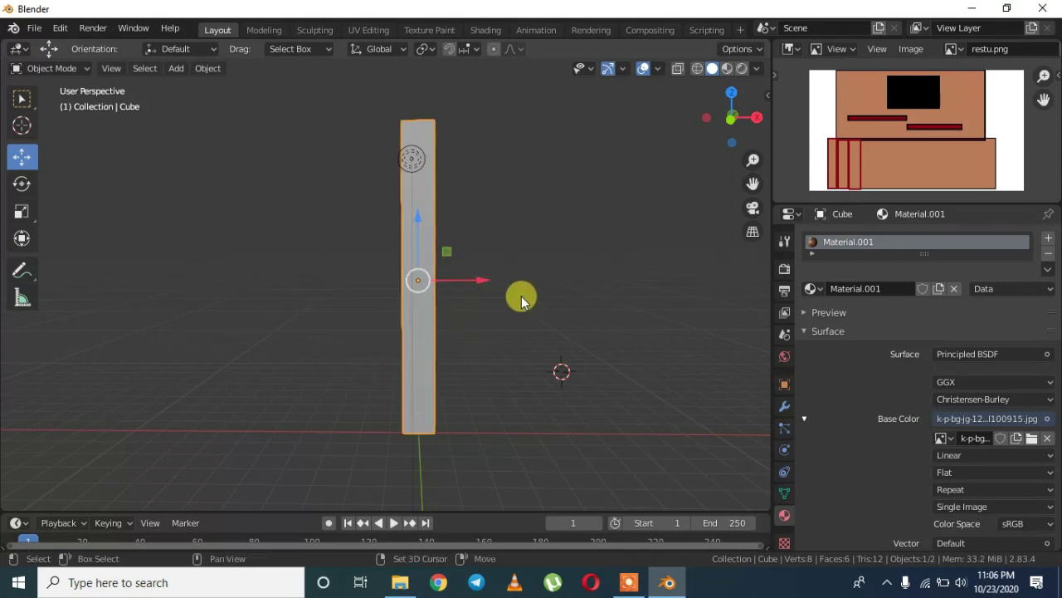
key(shift+d)
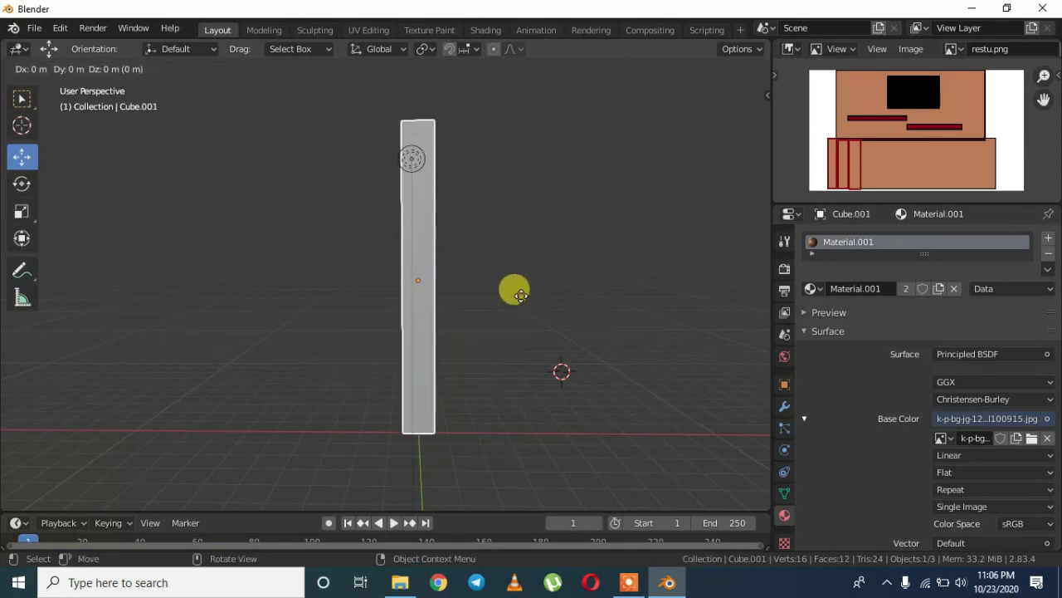
right_click(520, 296)
drag(476, 287, 513, 263)
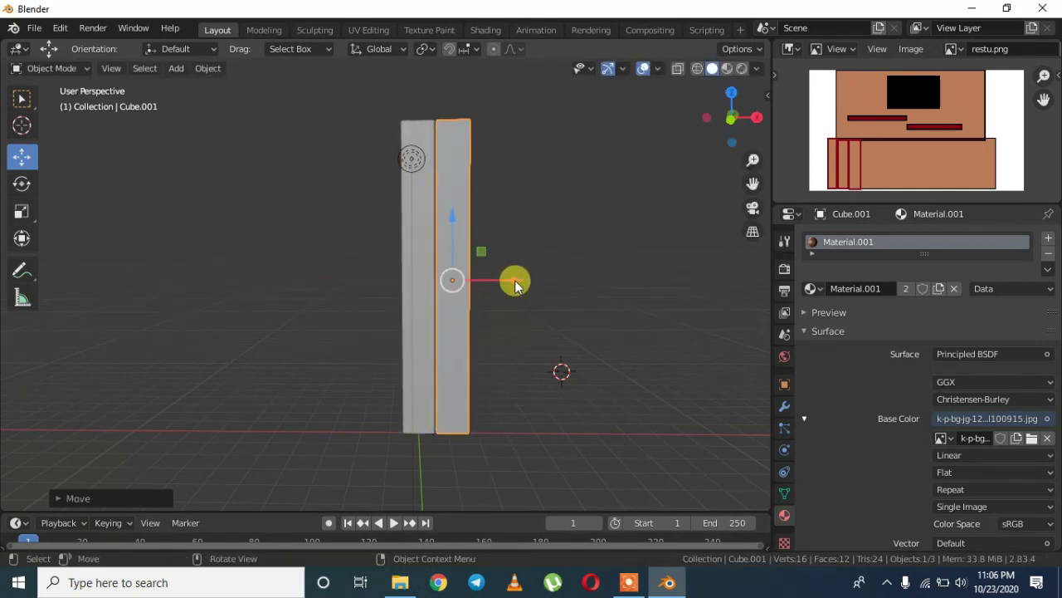
key(shift+d)
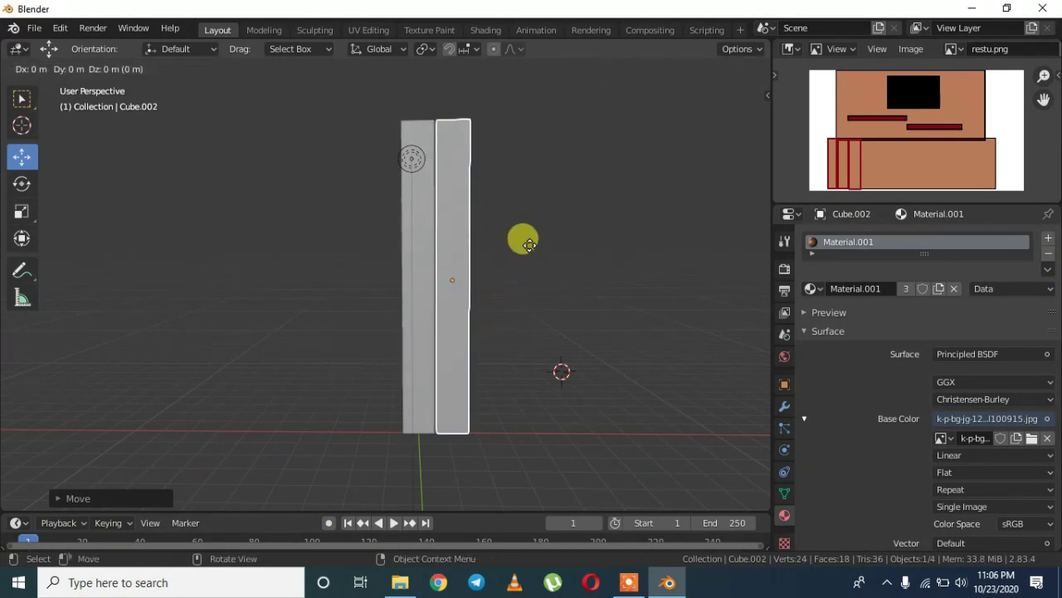
key(Escape)
drag(507, 279, 550, 278)
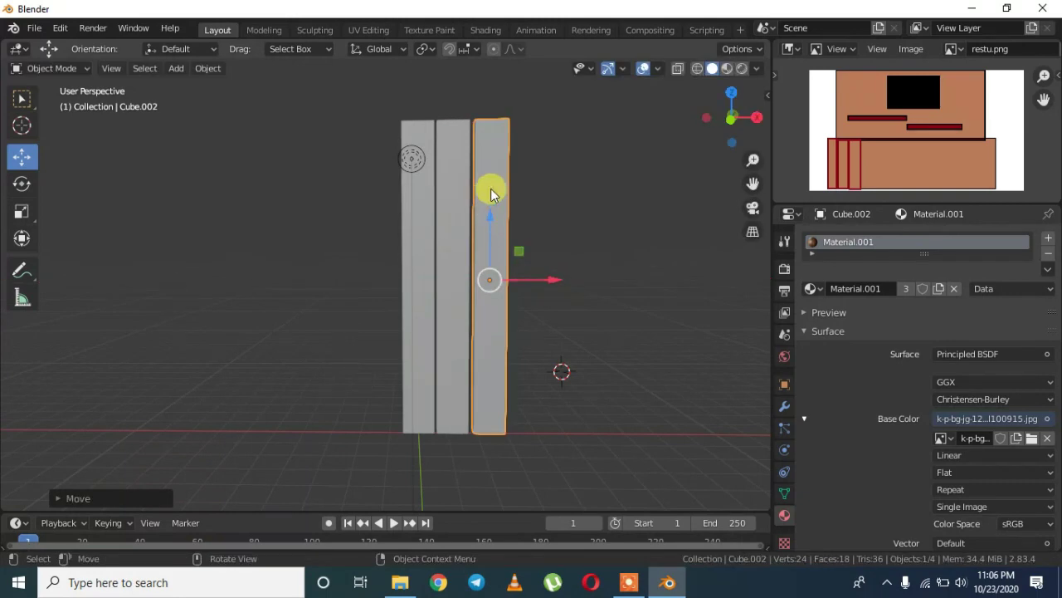
Step: Delete the point light and, in front view, duplicate the planks along X into a row of twelve
click(406, 169)
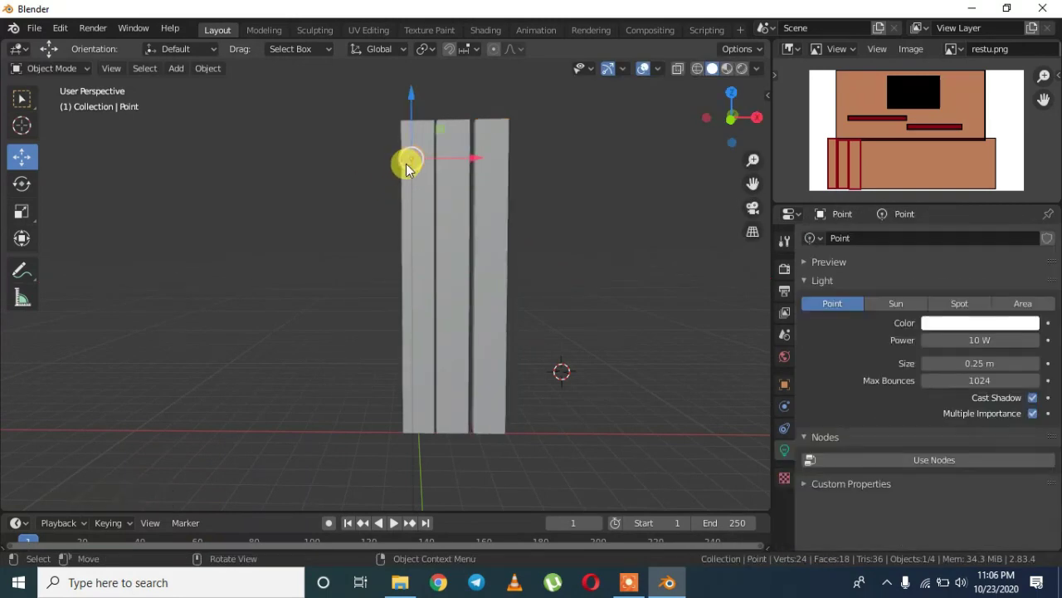
key(Delete)
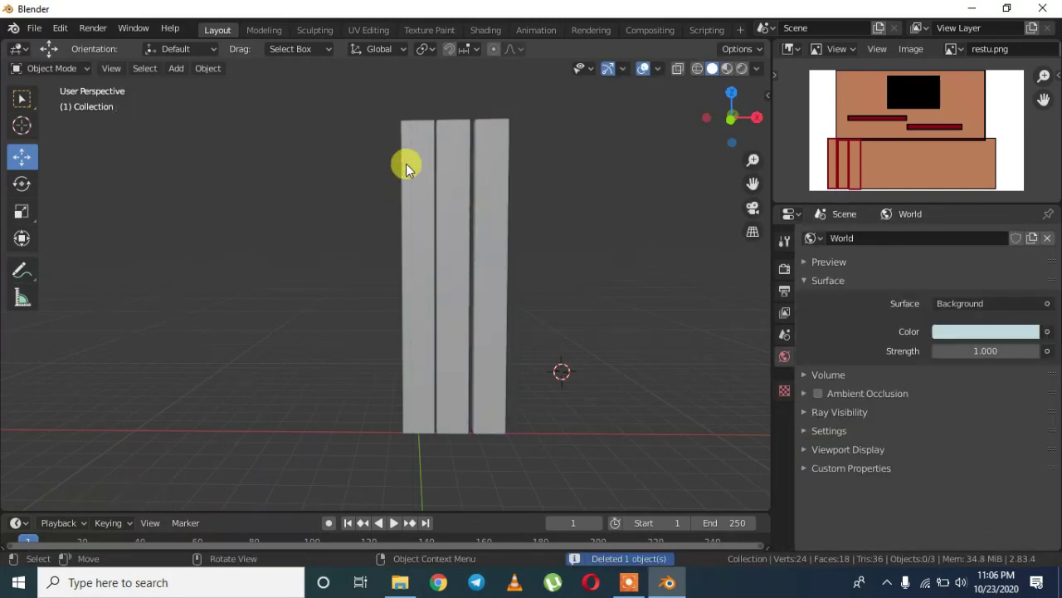
key(KP_1)
click(489, 280)
key(a)
key(shift+d)
key(x)
click(455, 282)
click(675, 196)
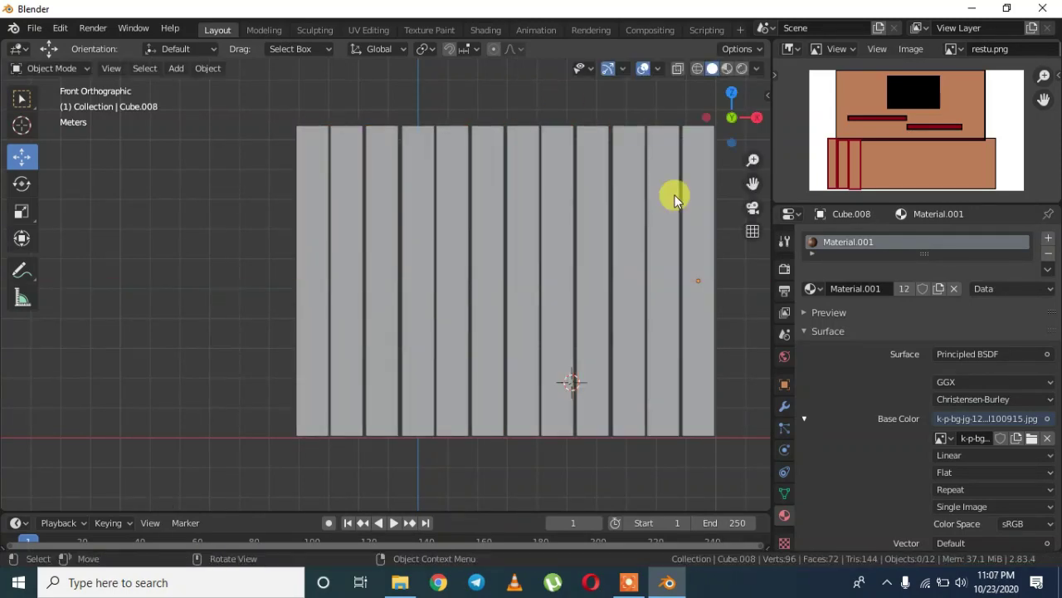
Step: Move the five planks at the row's negative X end along X to close the gaps between planks
click(727, 68)
click(712, 68)
click(621, 292)
key(alt+a)
drag(208, 291, 363, 295)
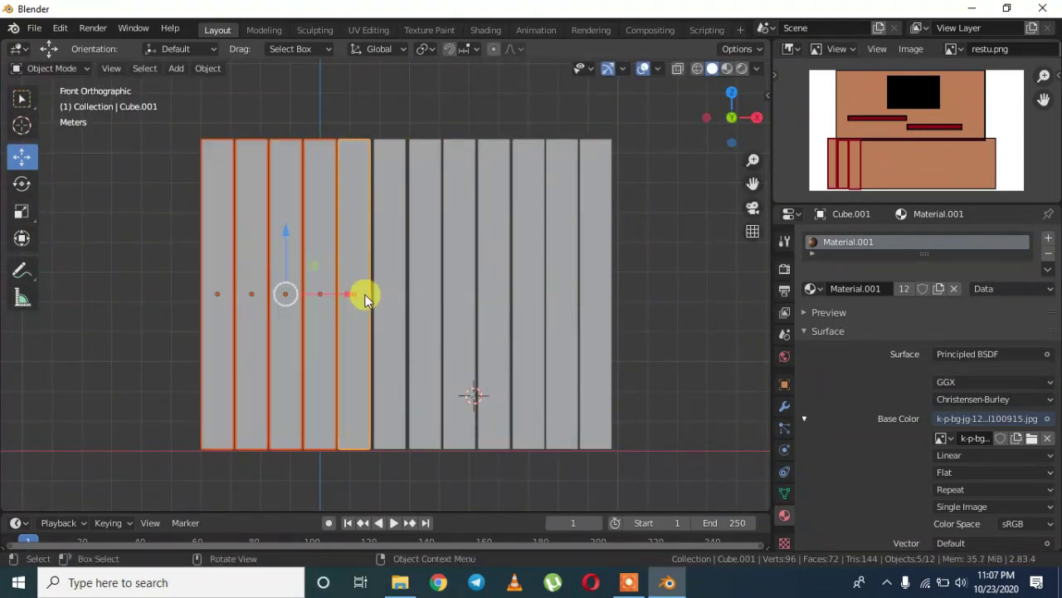
Step: Duplicate all twelve planks in place and view them from the left in orthographic projection
middle_drag(362, 296, 111, 279)
middle_drag(490, 275, 342, 178)
key(a)
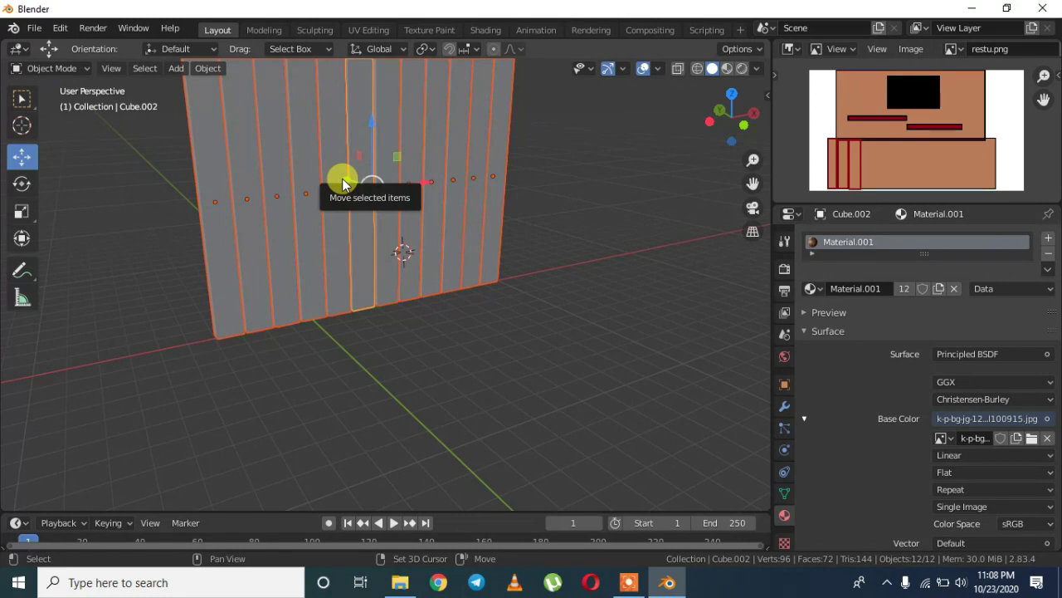
key(shift+d)
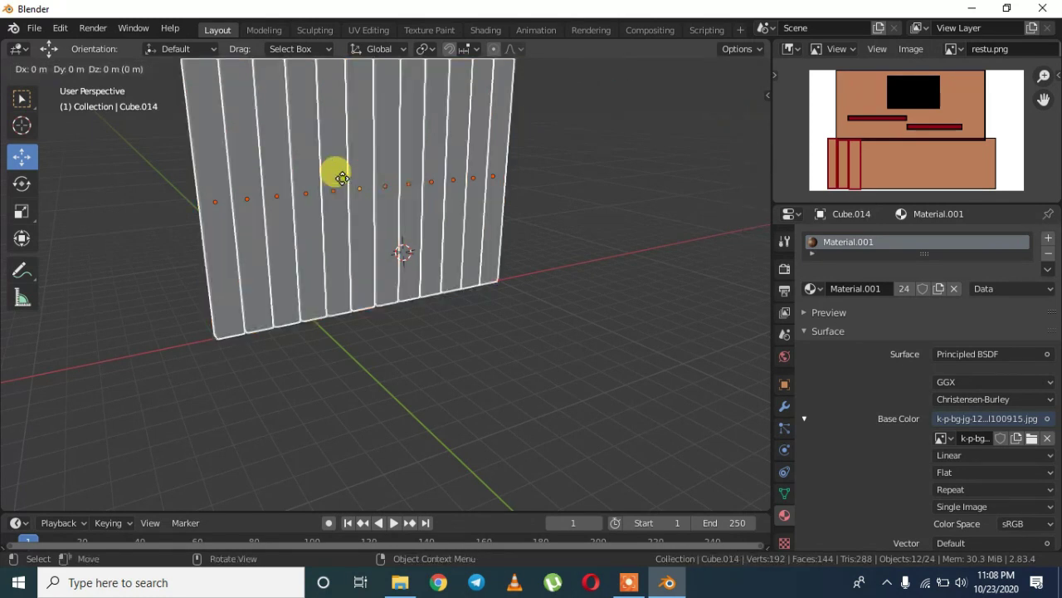
right_click(342, 177)
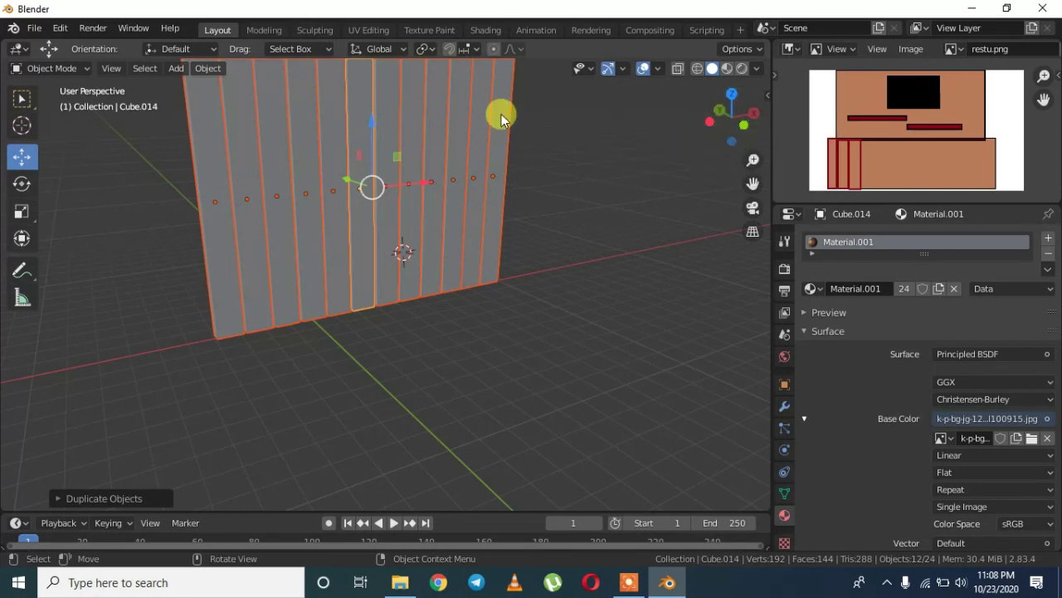
click(704, 122)
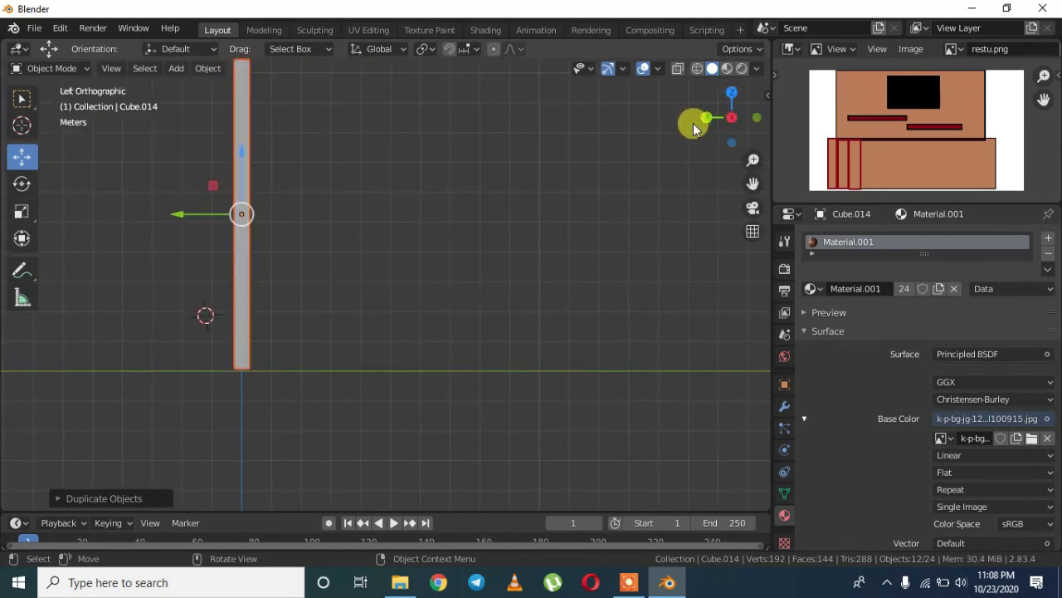
shift+middle_drag(509, 131, 578, 207)
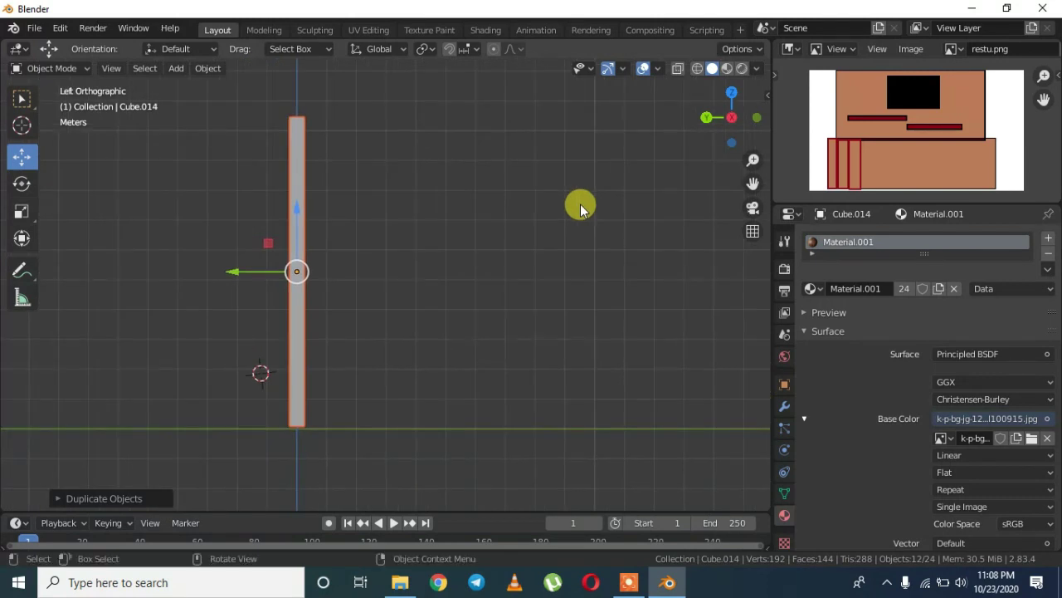
Step: Rename the active duplicated plank as floor and rotate the duplicated planks about -90.2° around the X axis
click(22, 184)
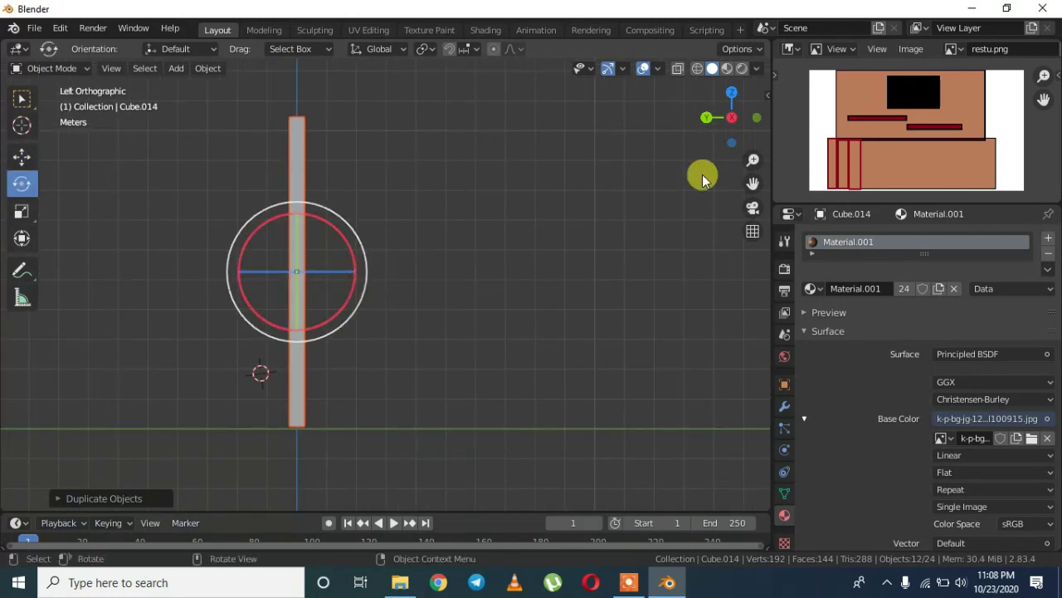
click(783, 386)
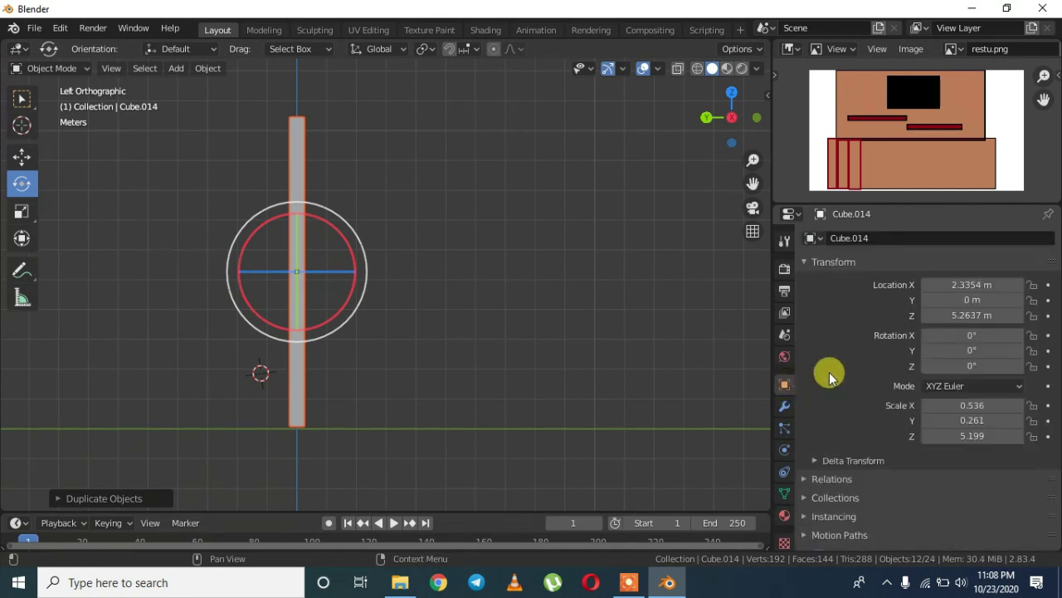
click(871, 241)
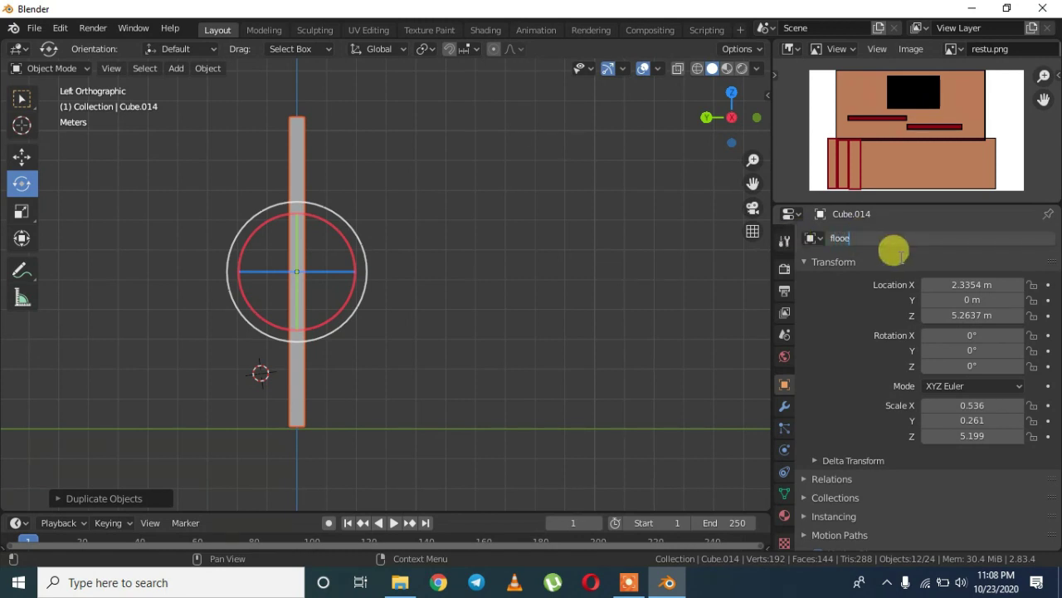
text(floor)
key(Return)
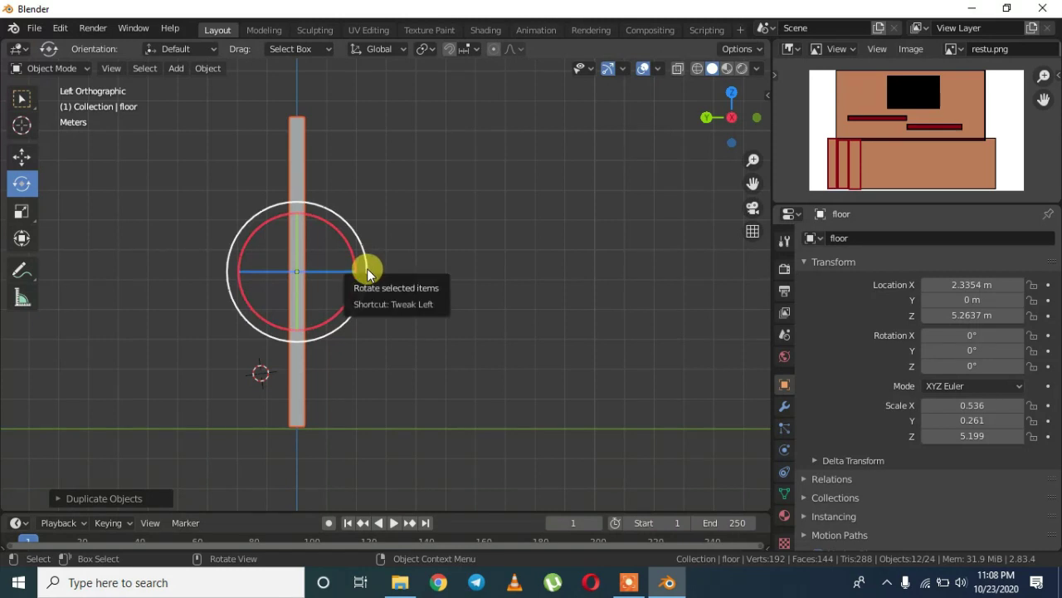
drag(365, 269, 283, 153)
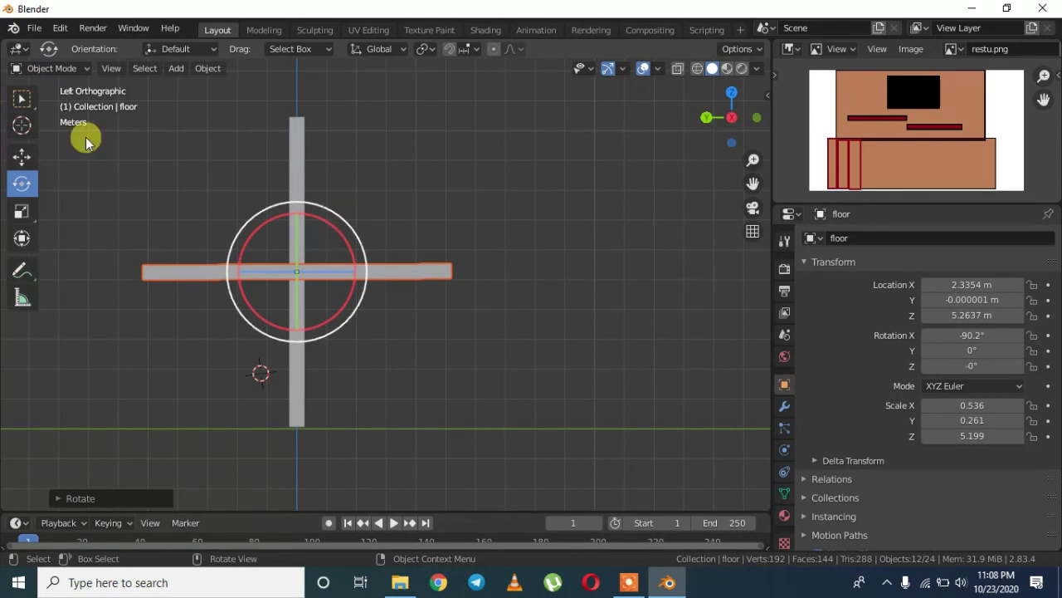
click(22, 156)
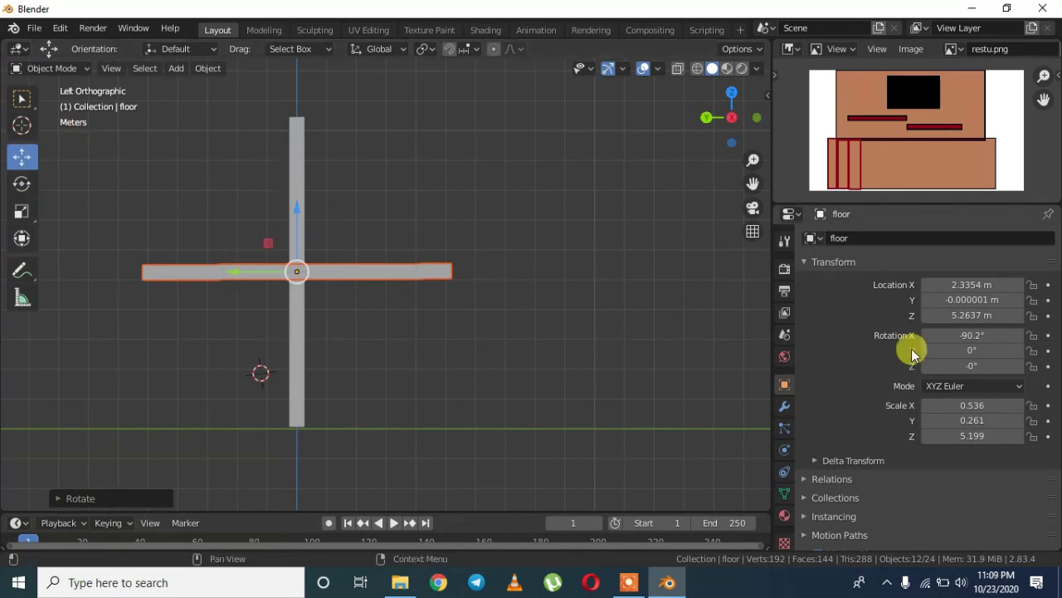
click(971, 335)
key(Return)
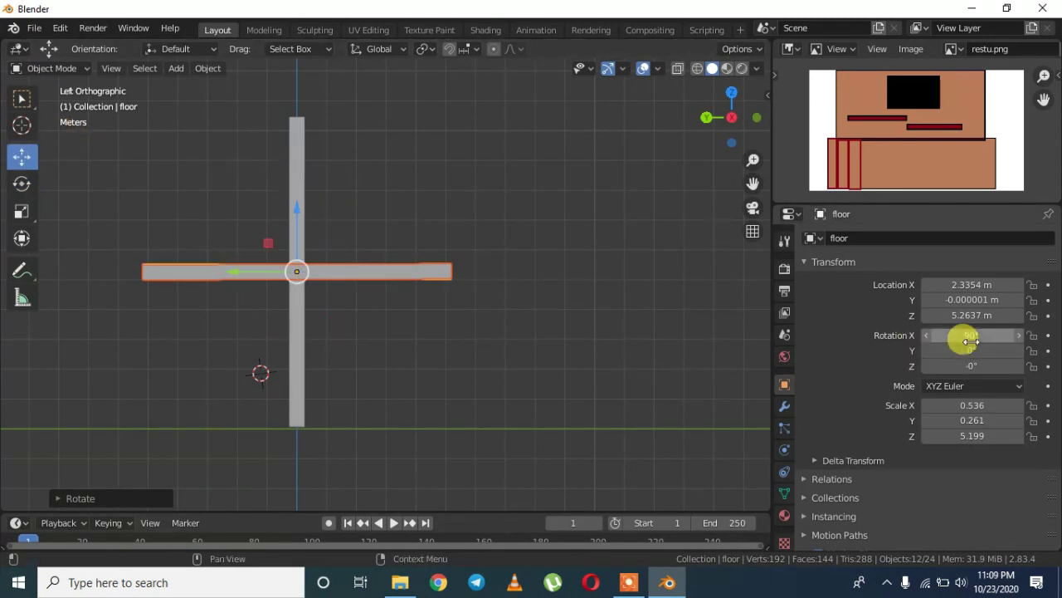
key(ctrl+z)
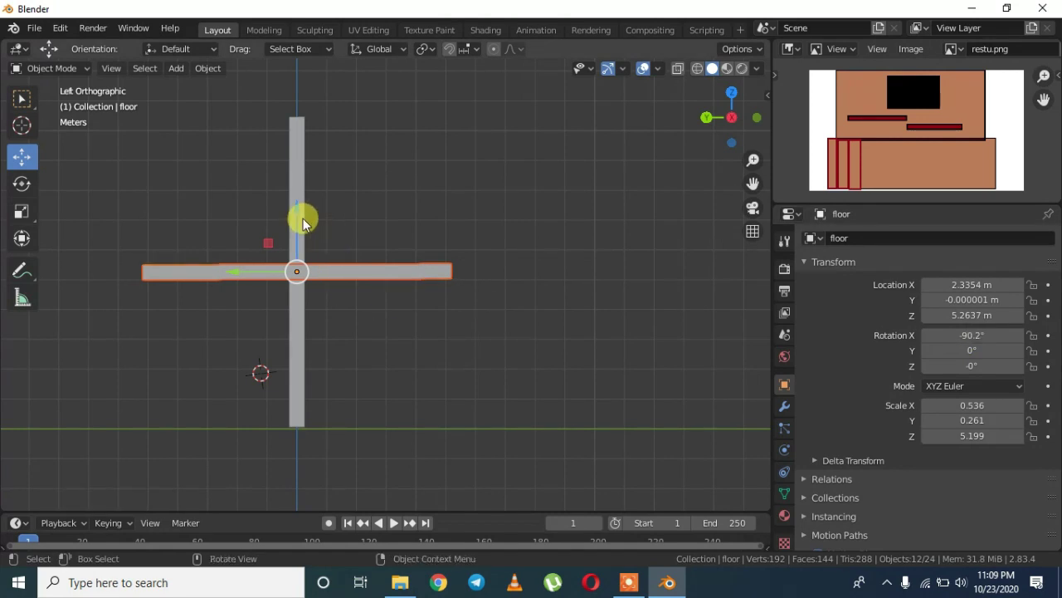
Step: Move the rotated floor planks to Z about 0.277 m and Y about -4.856 m, at the base of the wall
key(g)
drag(298, 239, 314, 366)
click(292, 399)
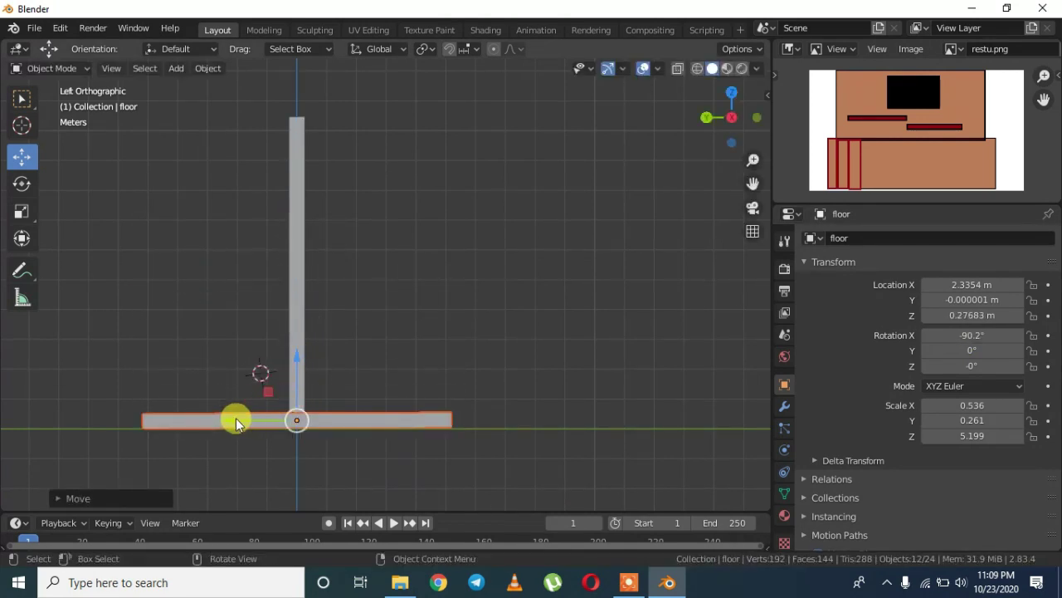
drag(236, 419, 384, 408)
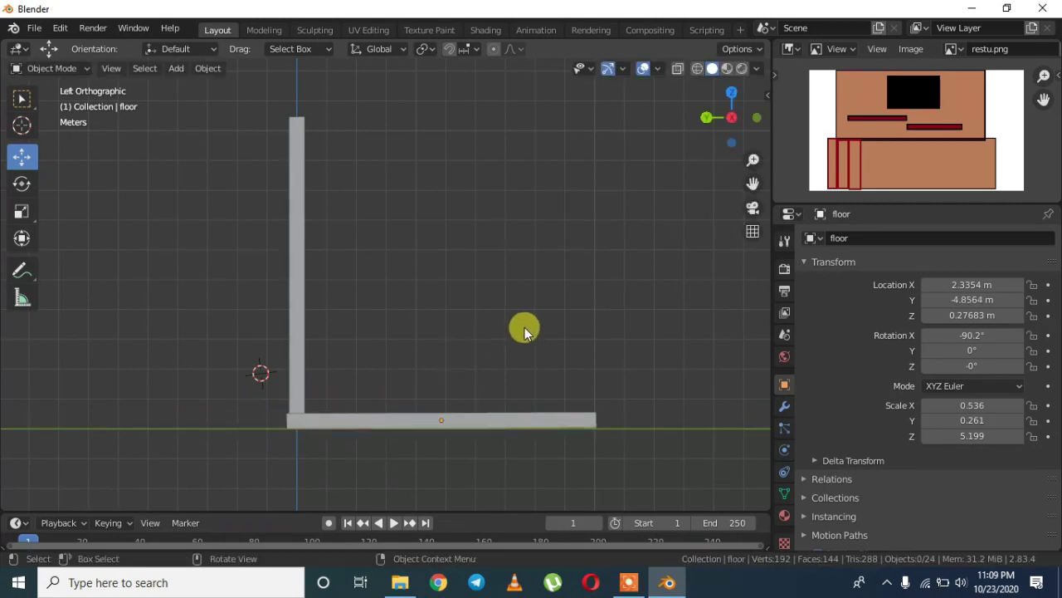
Step: Duplicate the wall plank at the negative X end and move the copy along Y to about -2.03 m
middle_drag(522, 327, 365, 353)
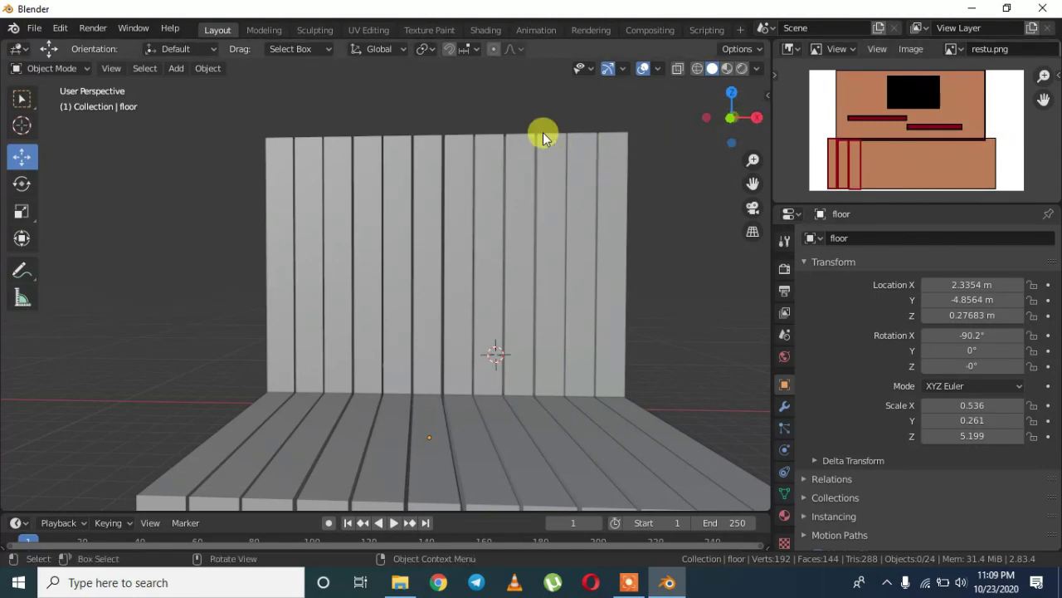
middle_drag(463, 116, 486, 126)
click(276, 239)
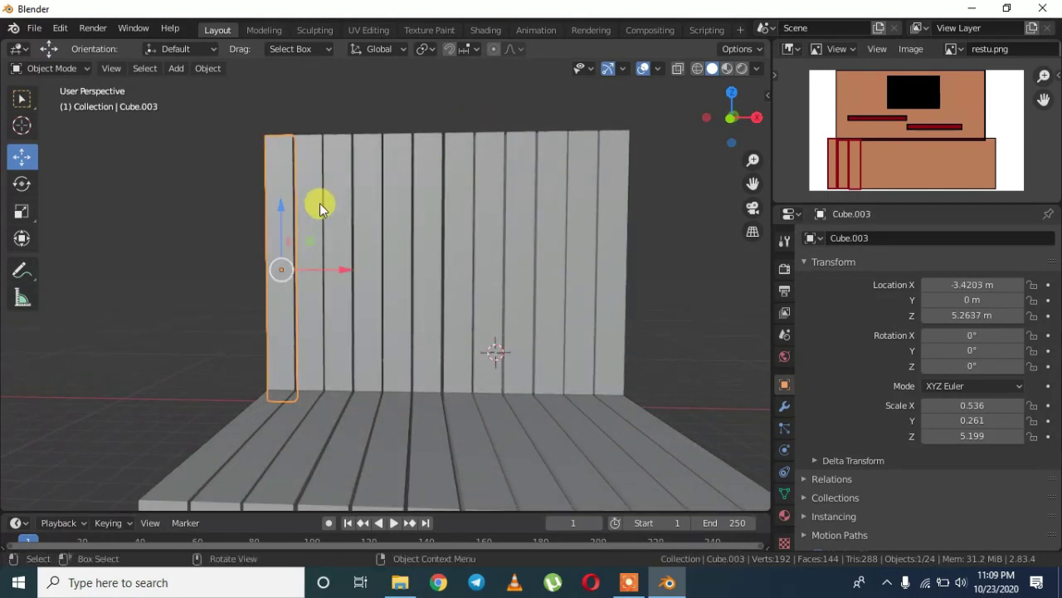
middle_drag(261, 155, 482, 188)
key(shift+d)
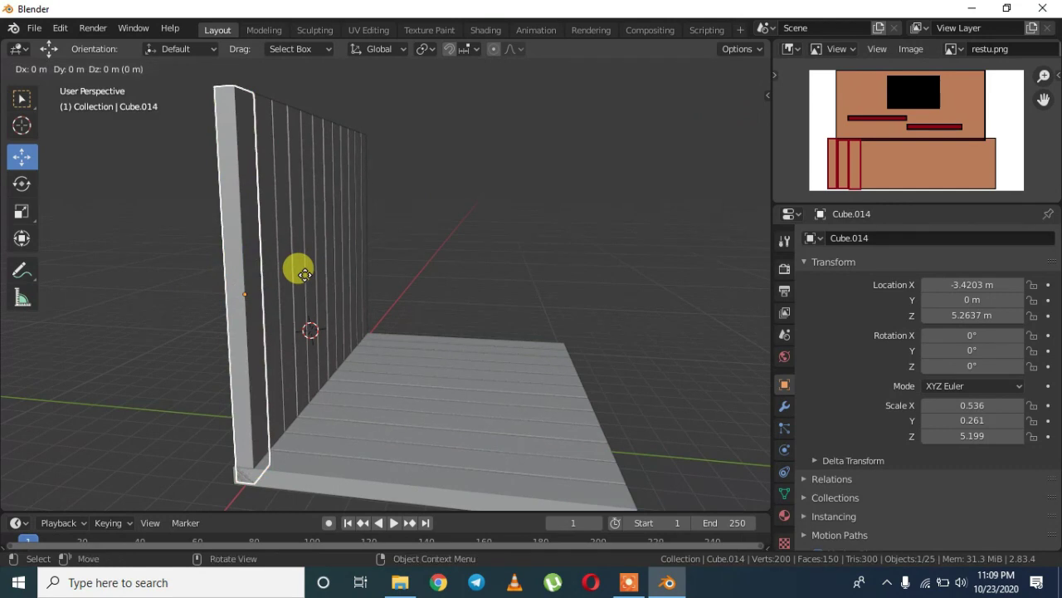
right_click(305, 275)
drag(170, 288, 256, 293)
Step: Rotate the duplicated plank 90° around the global Y axis so it lies horizontally
middle_drag(491, 272, 218, 246)
click(21, 183)
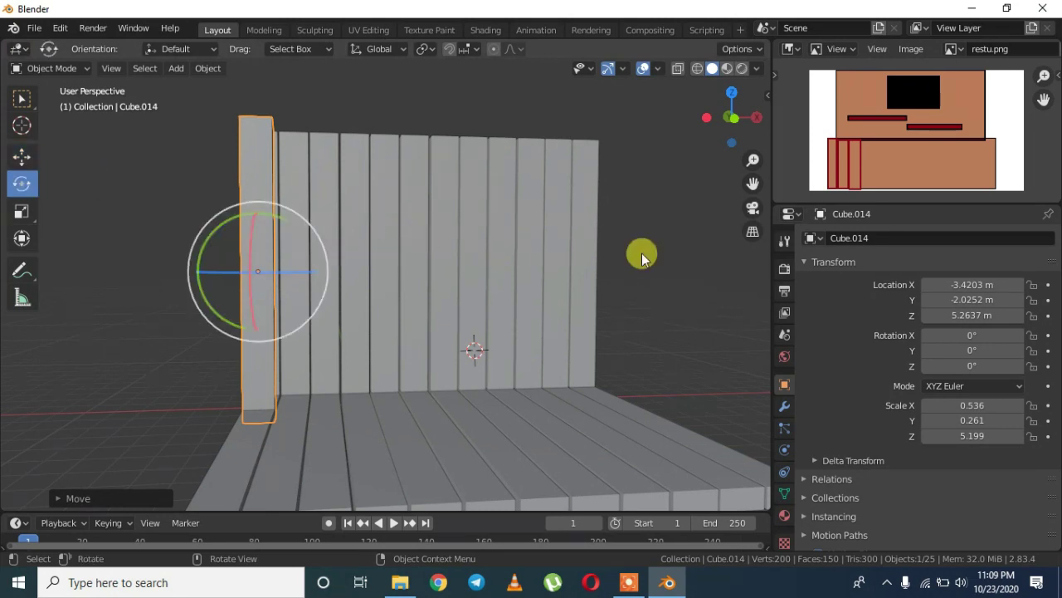
key(x)
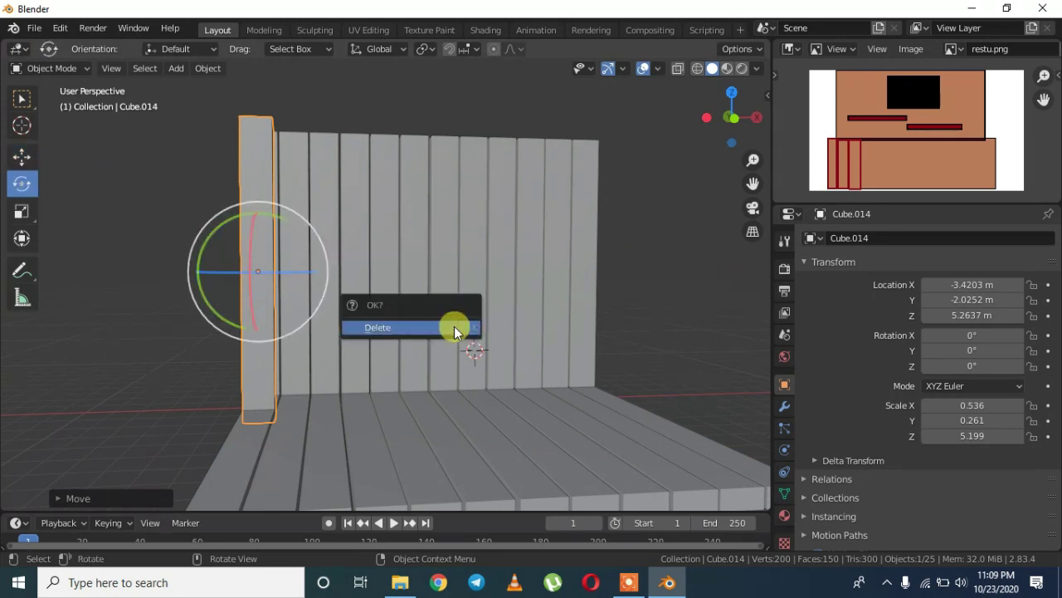
key(r)
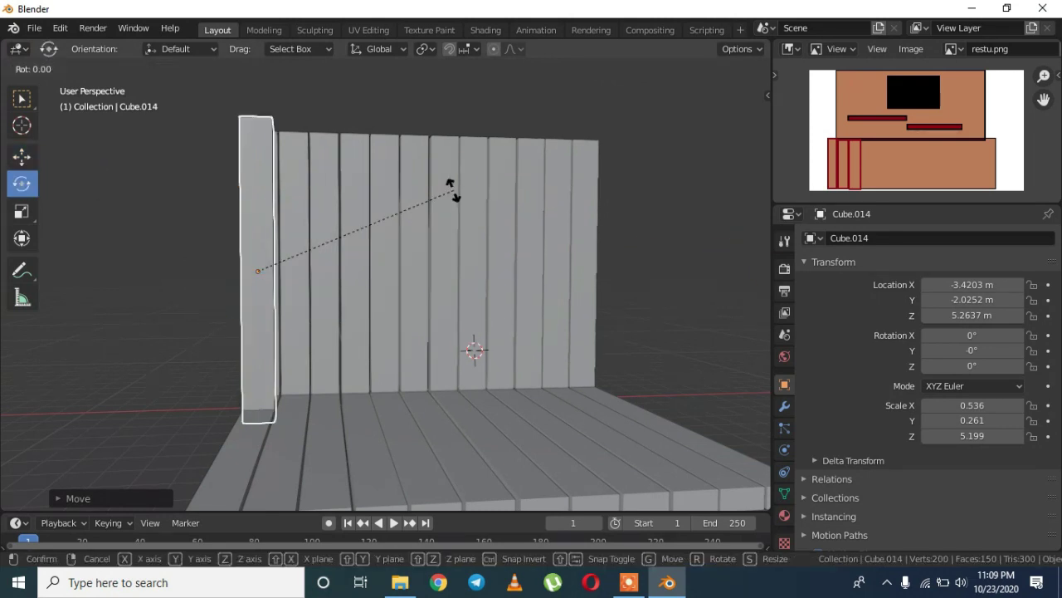
text(x)
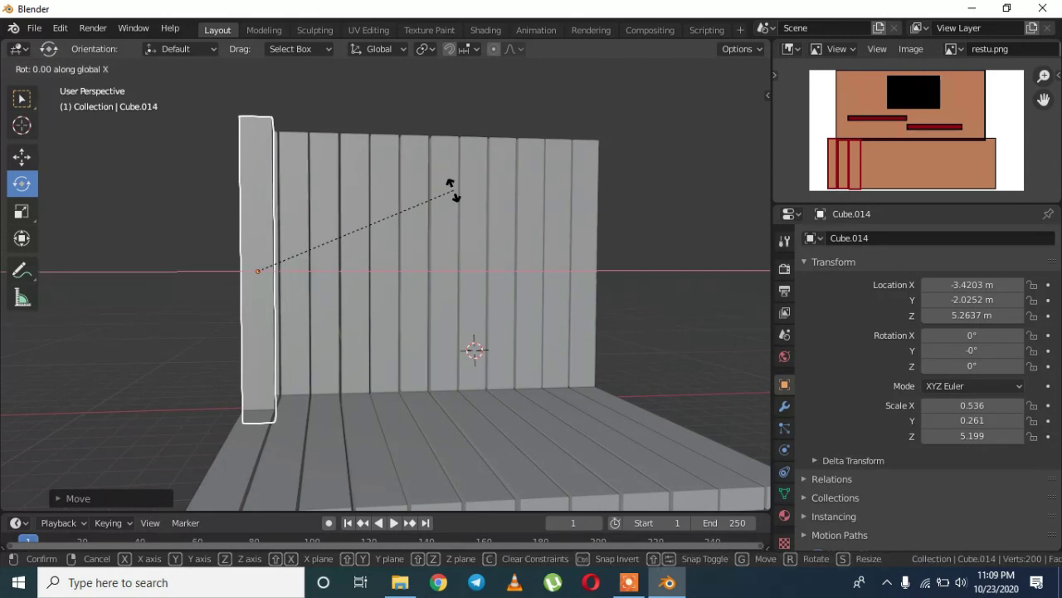
text(90)
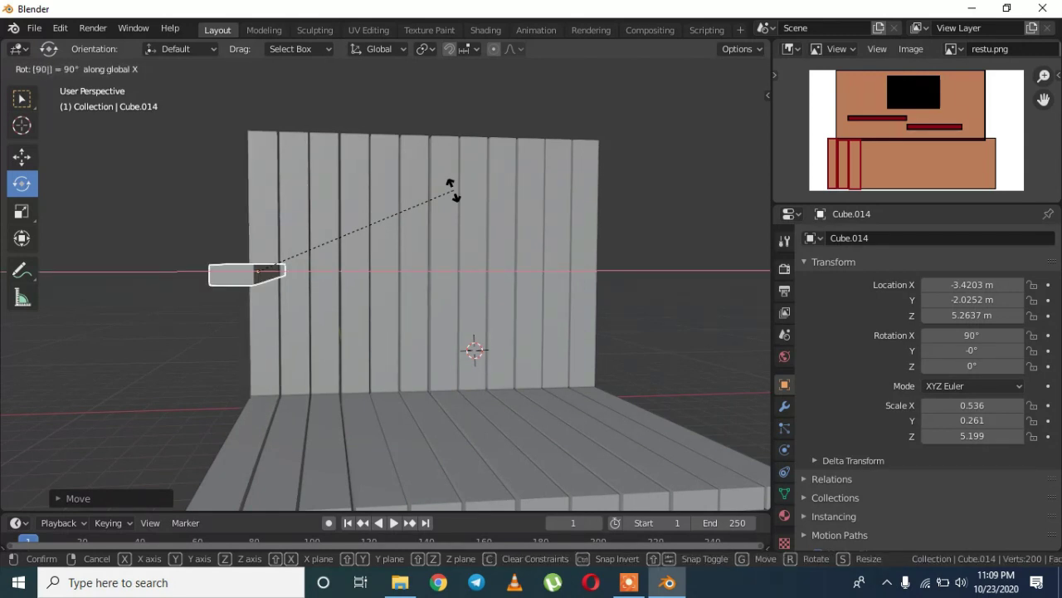
key(BackSpace)
key(BackSpace)
text(y)
text(90)
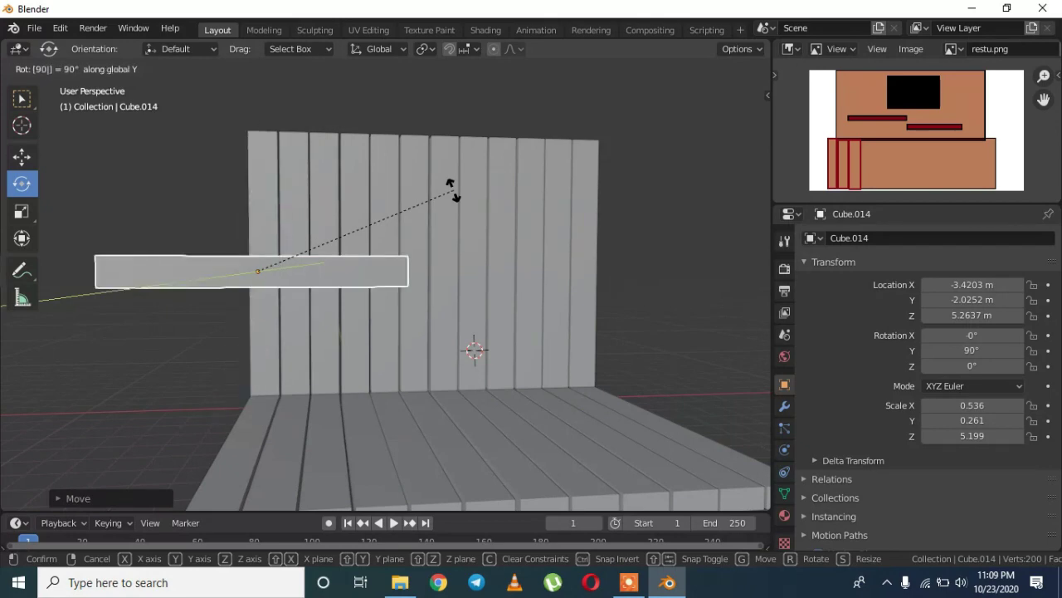
click(453, 190)
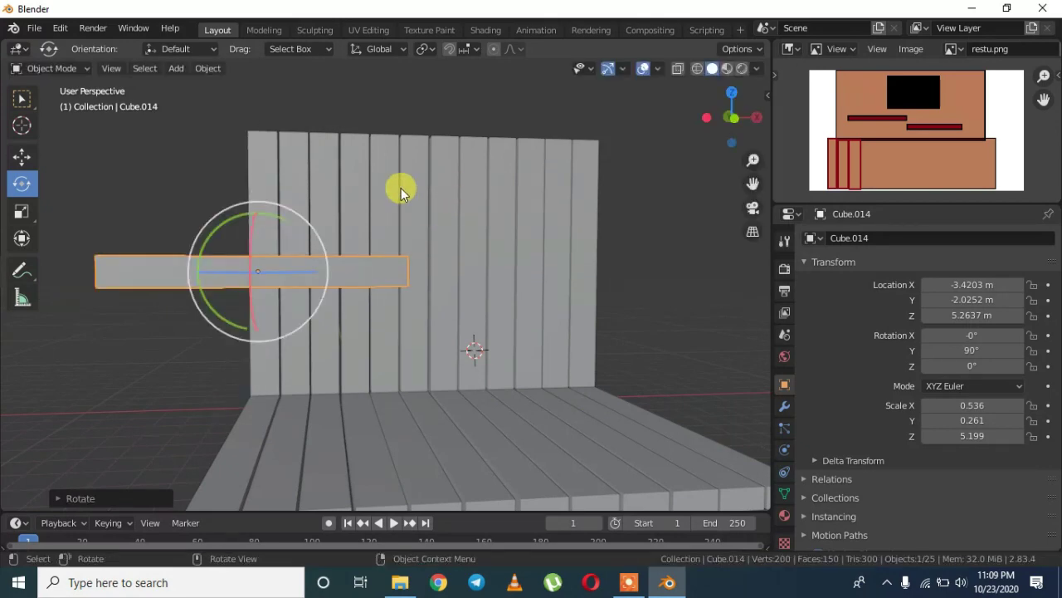
Step: Move the horizontal plank along Y to about 0.145 m, into the wall
middle_drag(401, 187, 3, 183)
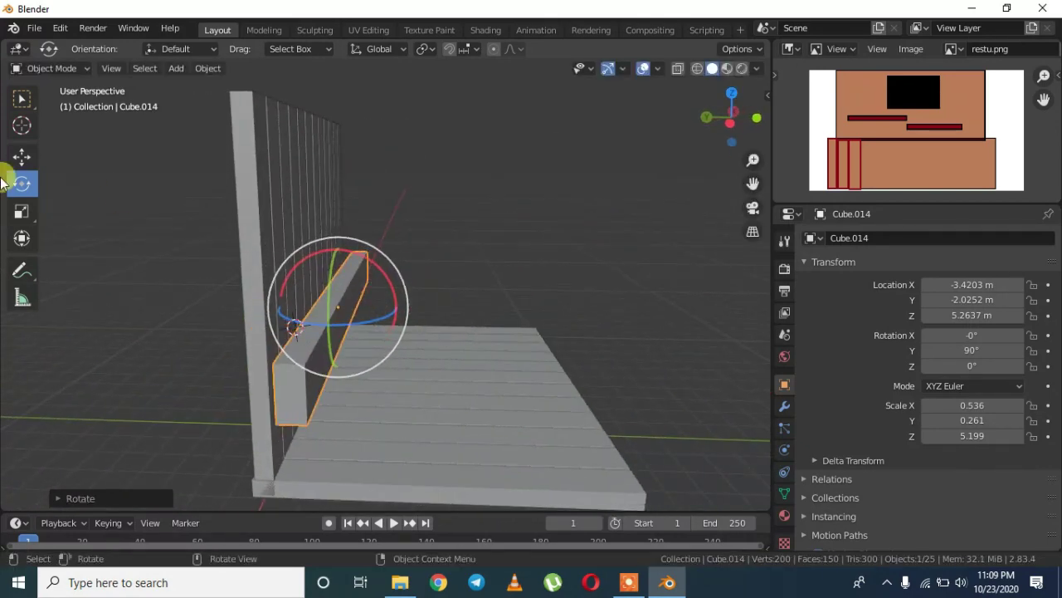
click(22, 156)
middle_drag(429, 256, 251, 270)
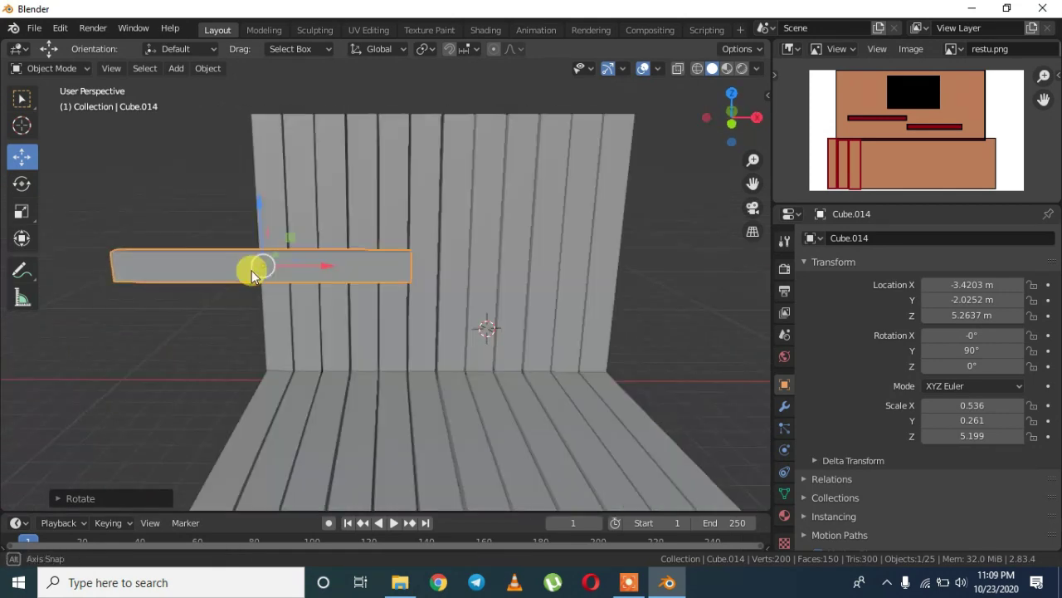
mouse_move(278, 253)
mouse_down()
mouse_move(282, 224)
mouse_move(301, 226)
mouse_move(287, 227)
mouse_move(295, 249)
mouse_up()
Step: Turn the horizontal plank flat around the global X axis and set its Y rotation to 0°
middle_drag(355, 235, 487, 230)
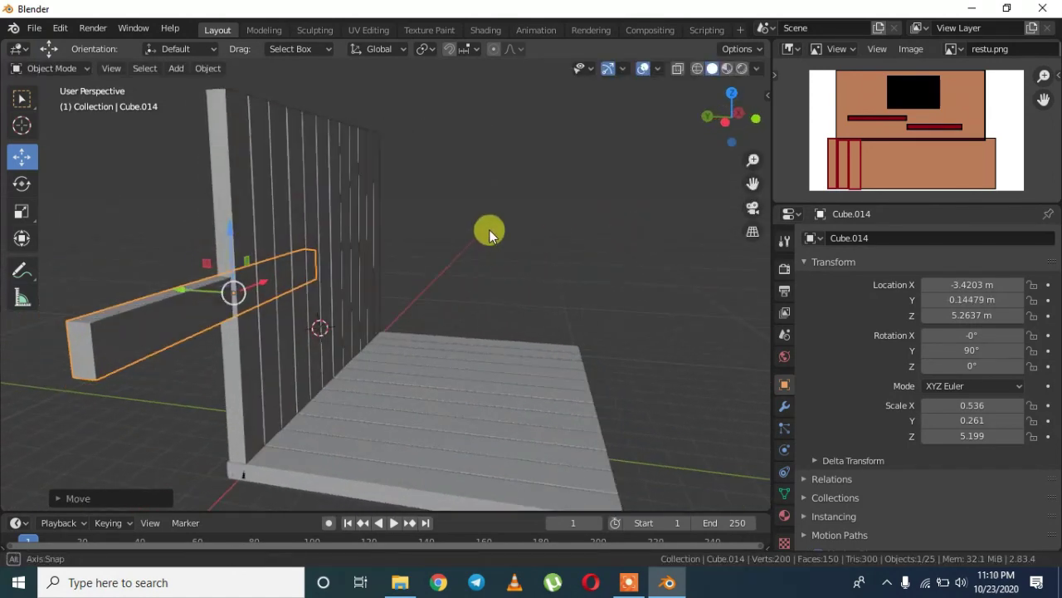
click(18, 184)
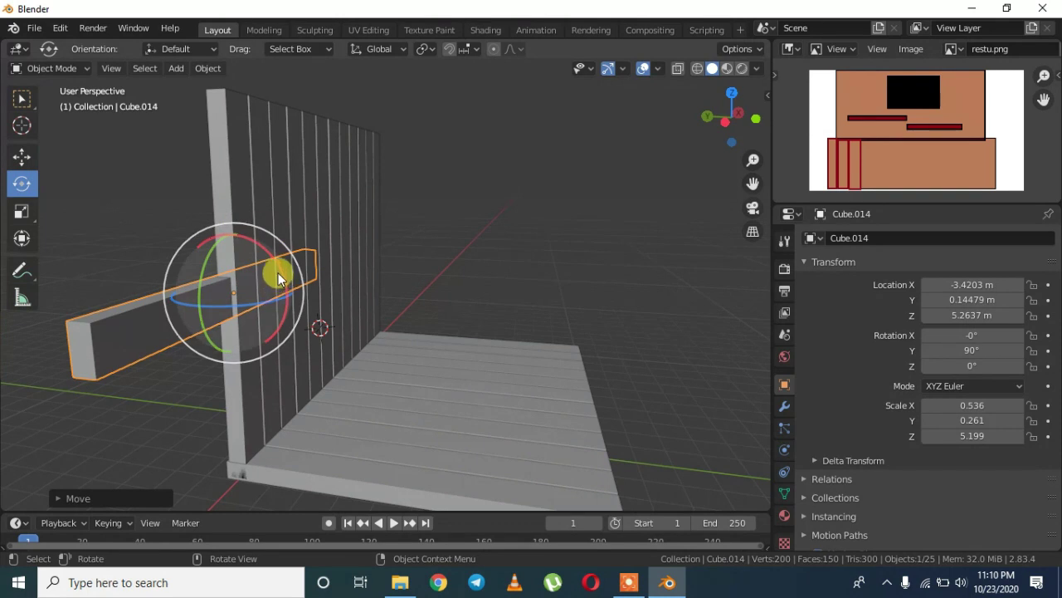
drag(278, 266, 292, 464)
click(976, 349)
text(0)
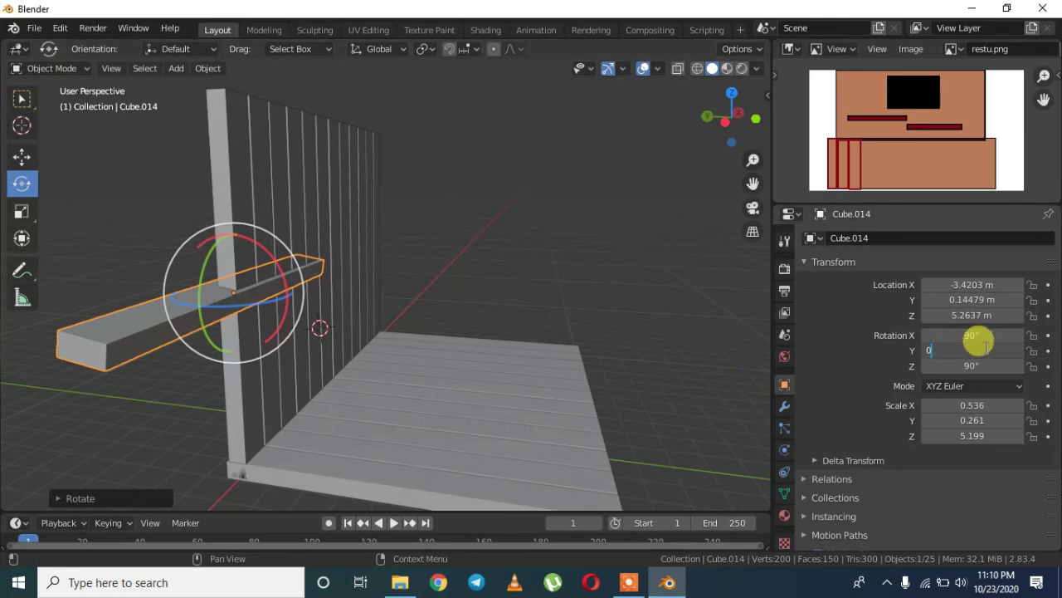
key(Return)
Step: Move the flat plank in front of the wall to X about -0.434 m and Y about -0.864 m
click(22, 156)
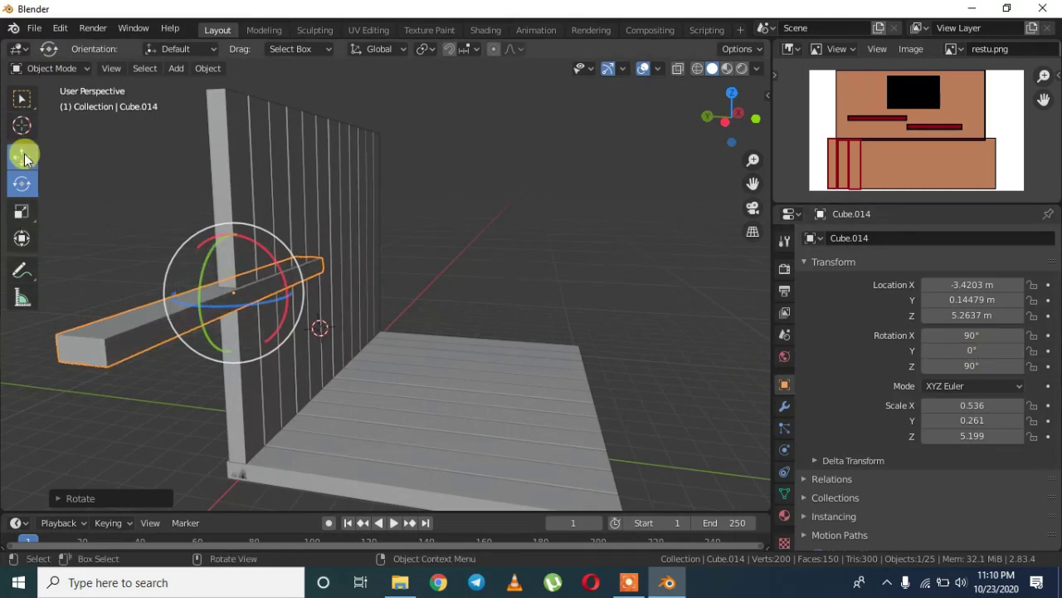
drag(239, 290, 231, 283)
middle_drag(379, 286, 331, 261)
drag(331, 261, 412, 245)
Step: Shorten the shelf plank along global X to a Z scale of about 3.465 and move it to X about -0.116 m
key(s)
key(x)
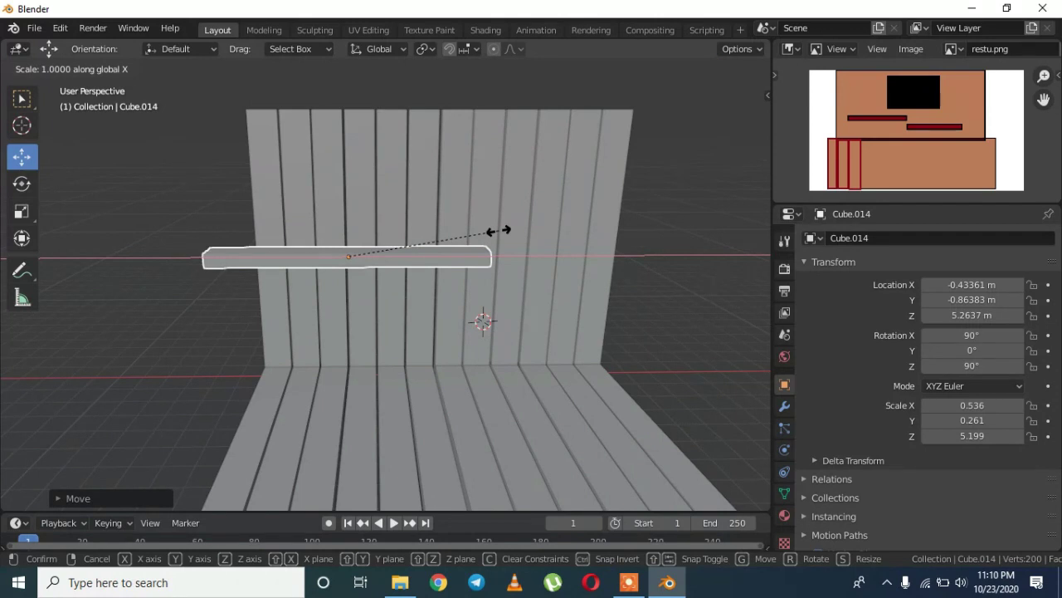
click(448, 236)
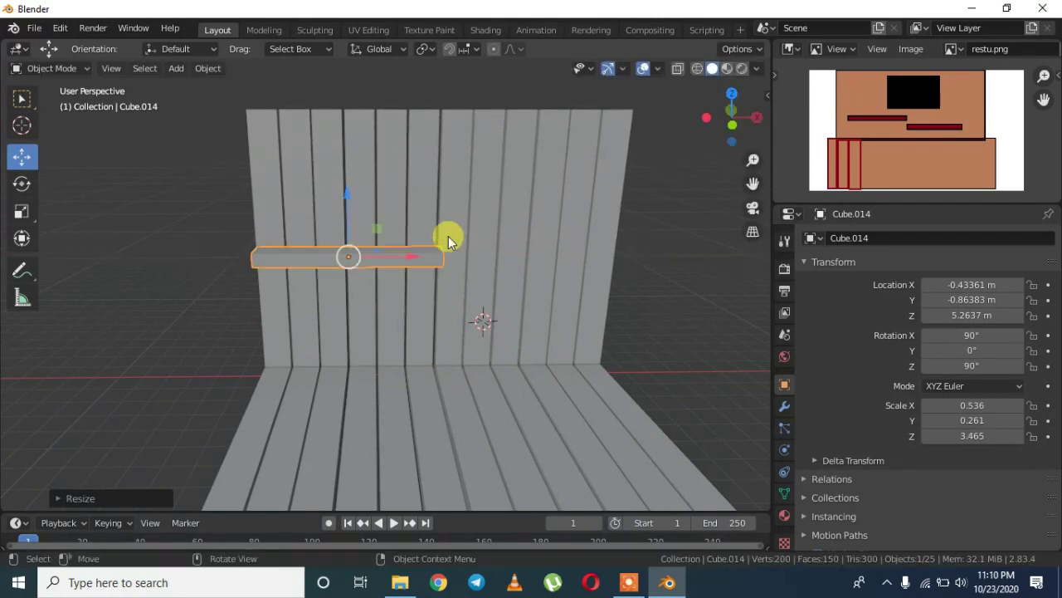
drag(404, 259, 417, 249)
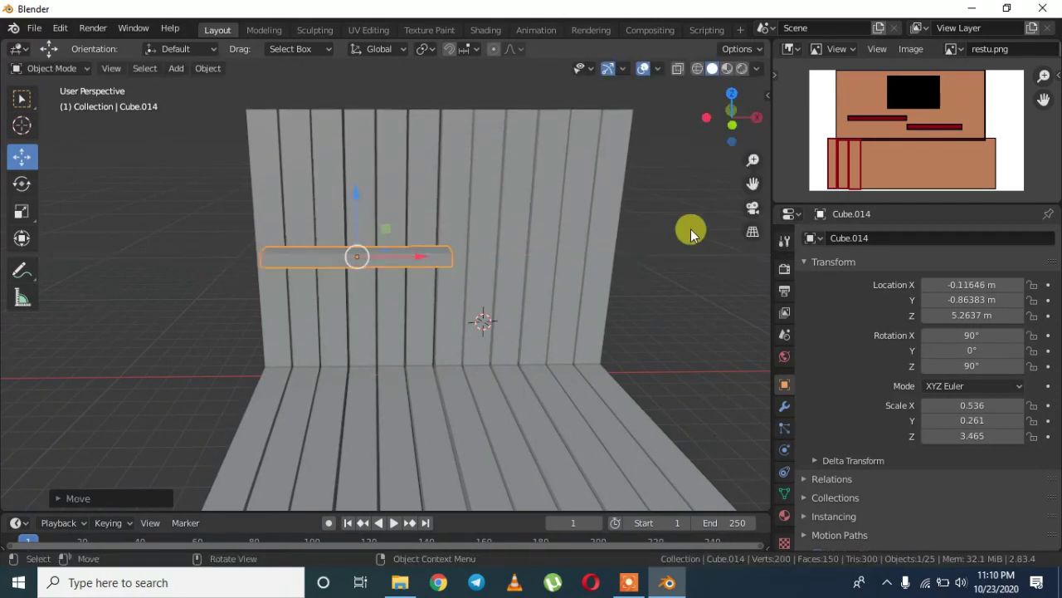
click(661, 239)
Step: Duplicate the shelf plank, lower the copy to Z about 3.972 m and move it along X to about 5.804 m
middle_drag(661, 239, 648, 211)
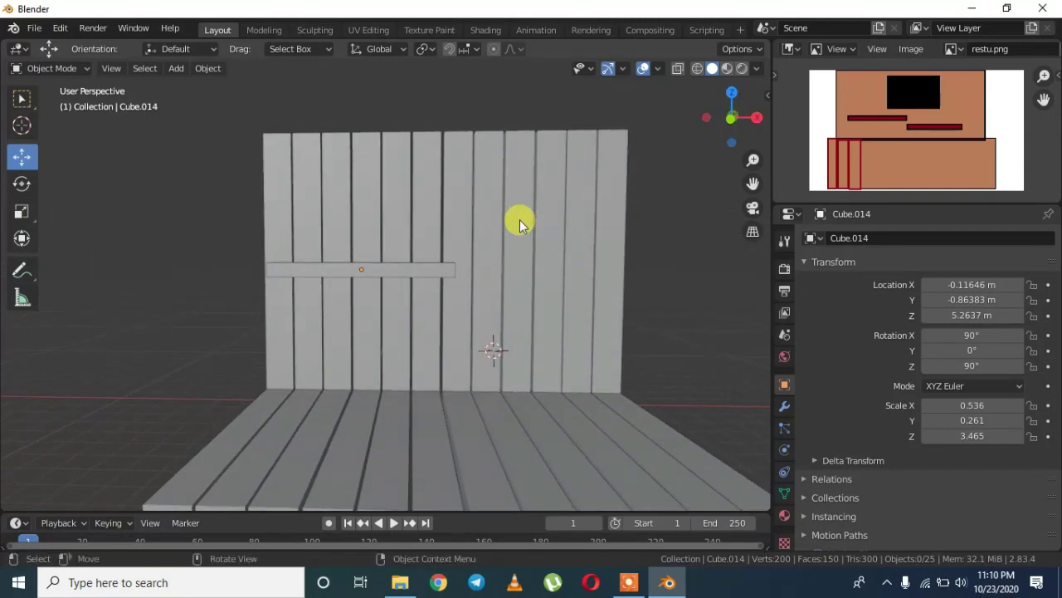
click(408, 271)
key(shift+d)
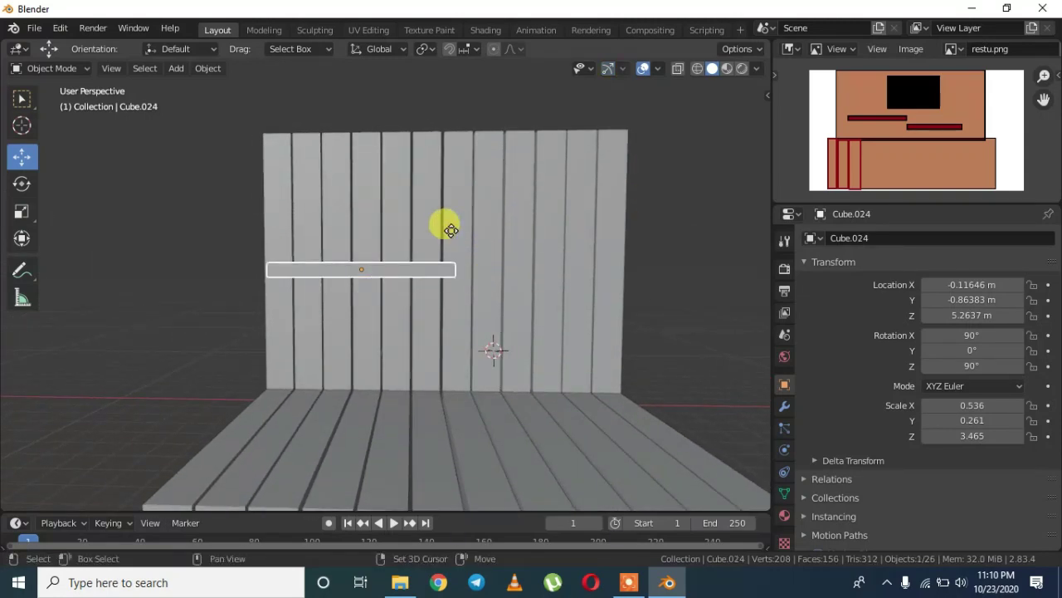
right_click(435, 239)
drag(362, 221, 369, 260)
key(g)
key(x)
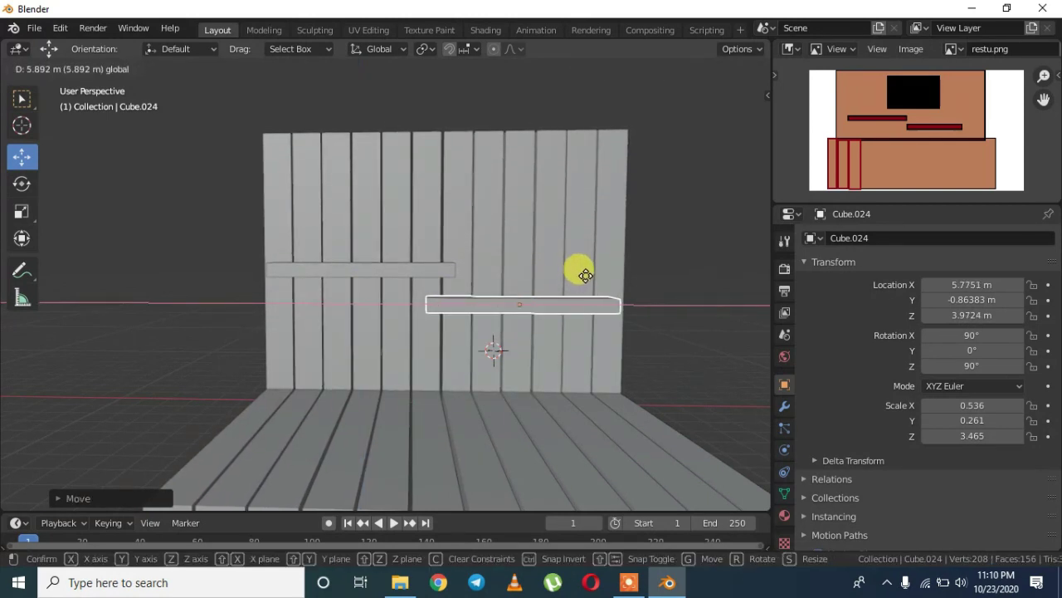
click(590, 278)
Step: Select both shelf planks and lower them together slightly, bringing the lower one to Z about 3.799 m
middle_drag(721, 186, 656, 161)
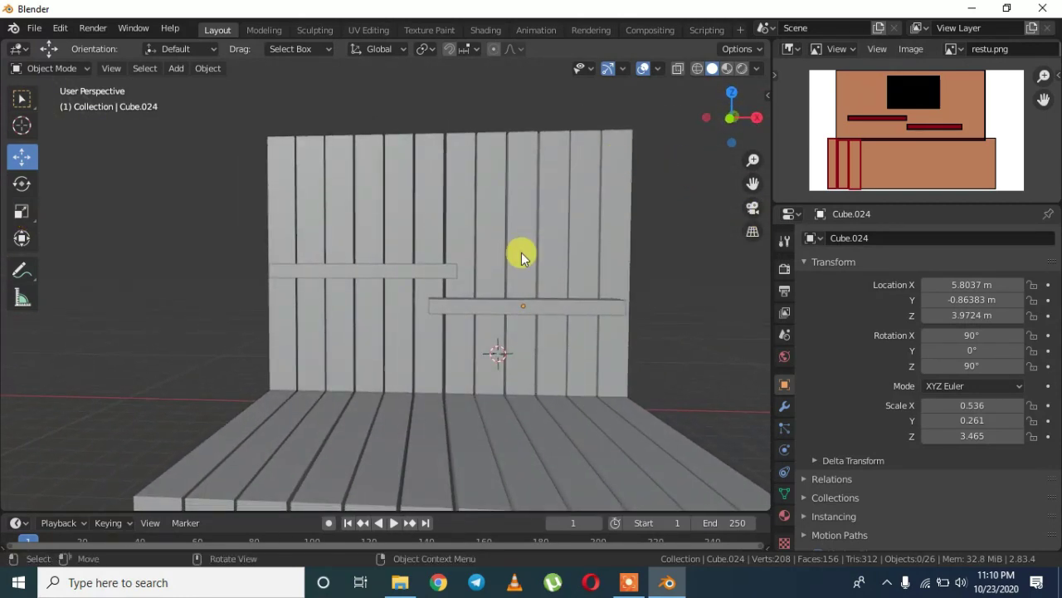
click(426, 267)
shift+click(518, 305)
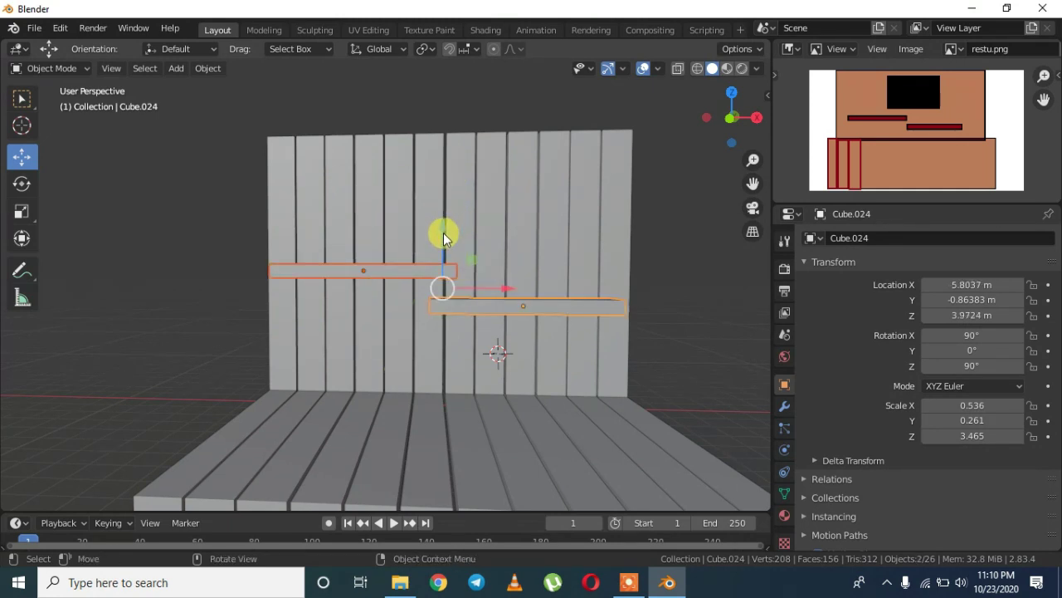
drag(443, 232, 445, 239)
click(719, 226)
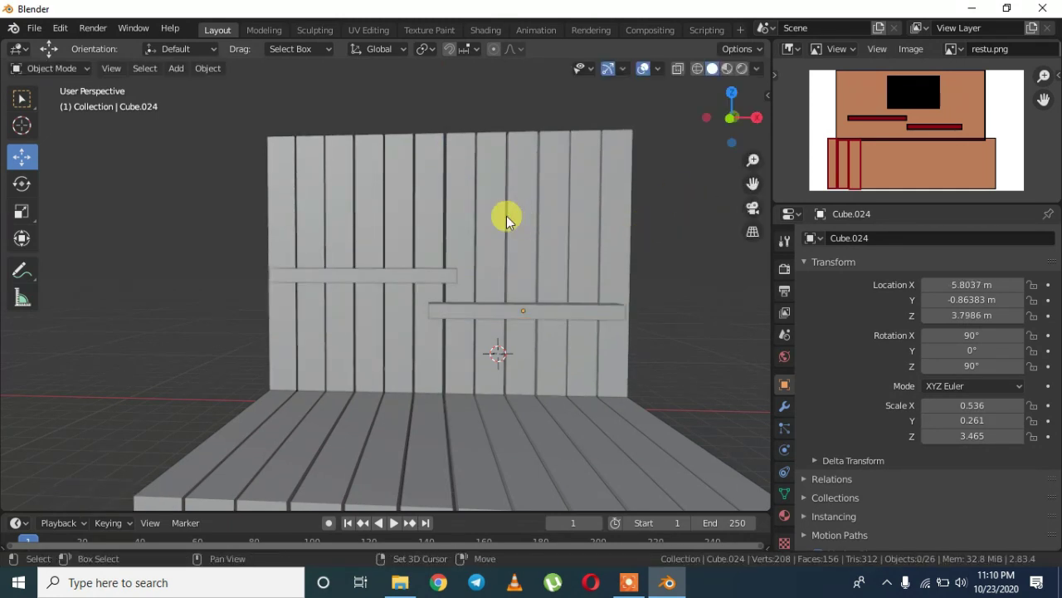
Step: Place the 3D cursor on the wall above the shelves and add a cube there
shift+right_click(442, 203)
key(shift+a)
mouse_move(407, 60)
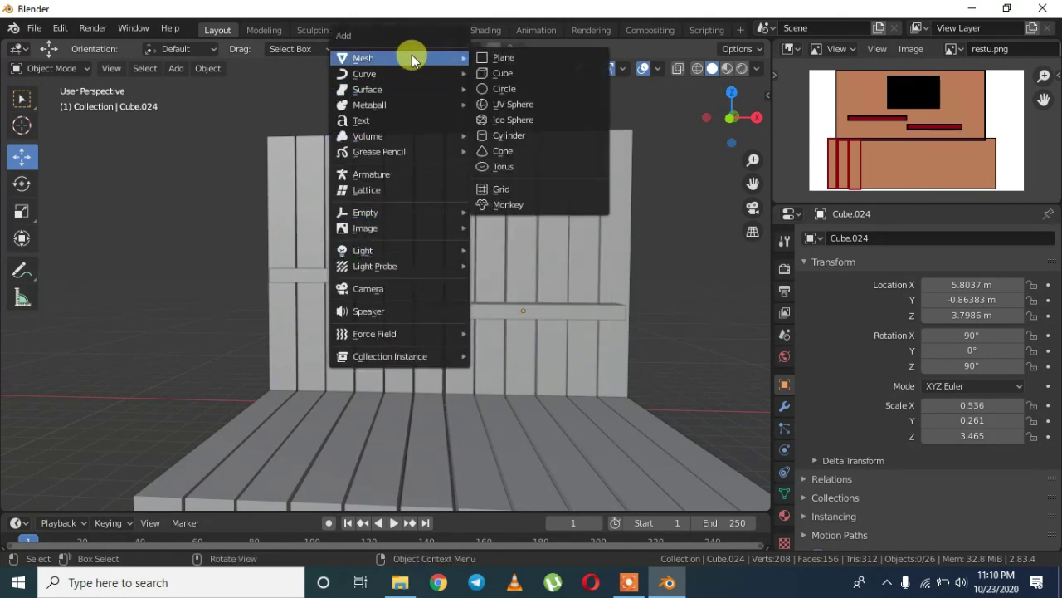
click(524, 79)
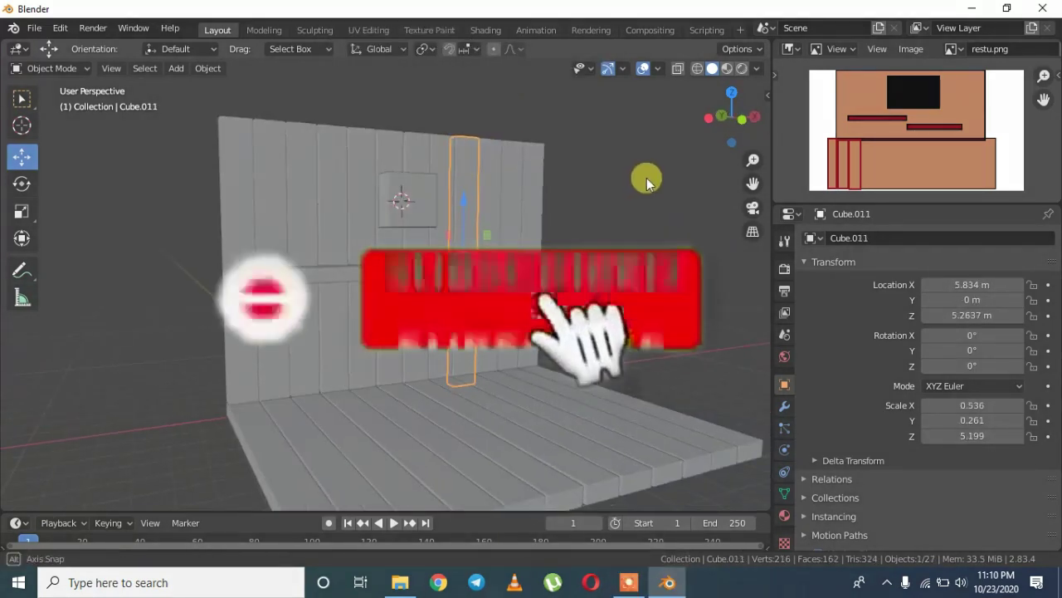
Step: Scale the new cube along Y to about 0.396 and move it along Y to about -2.926 m
click(359, 182)
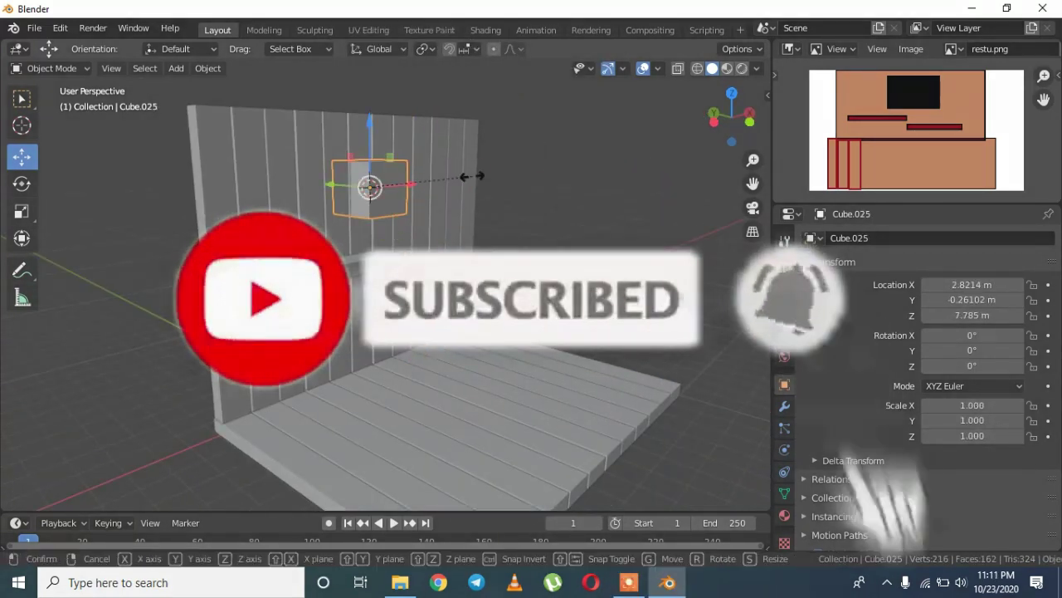
key(s)
key(x)
key(z)
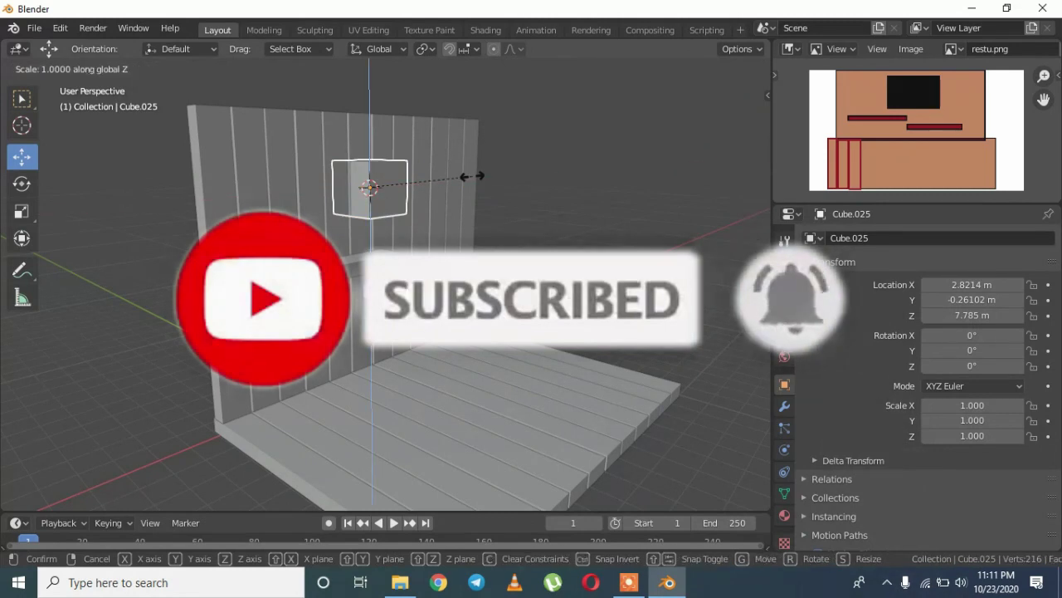
key(y)
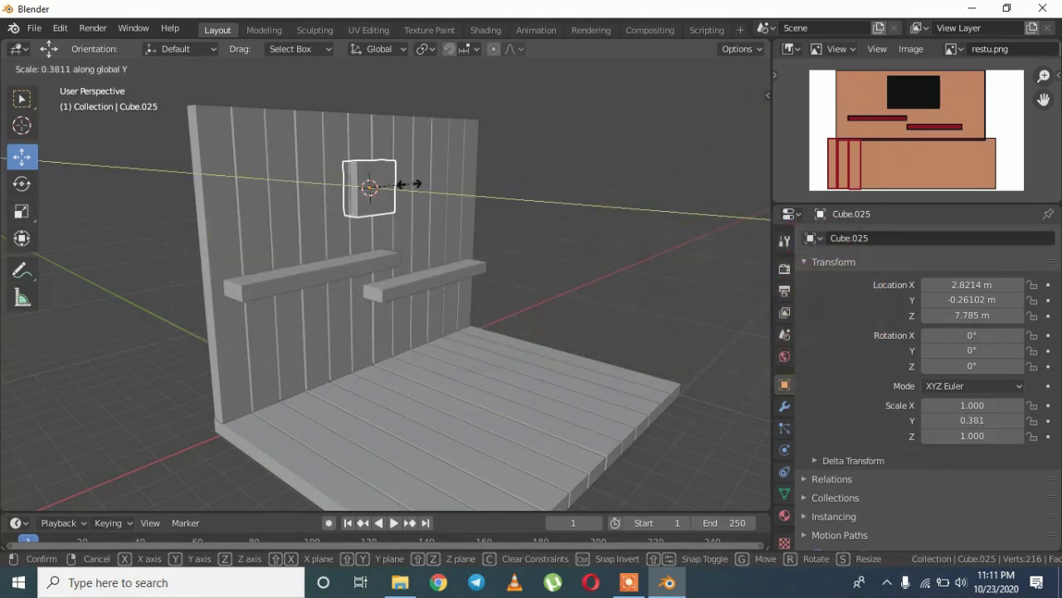
click(406, 188)
drag(345, 183, 448, 182)
middle_drag(517, 175, 619, 171)
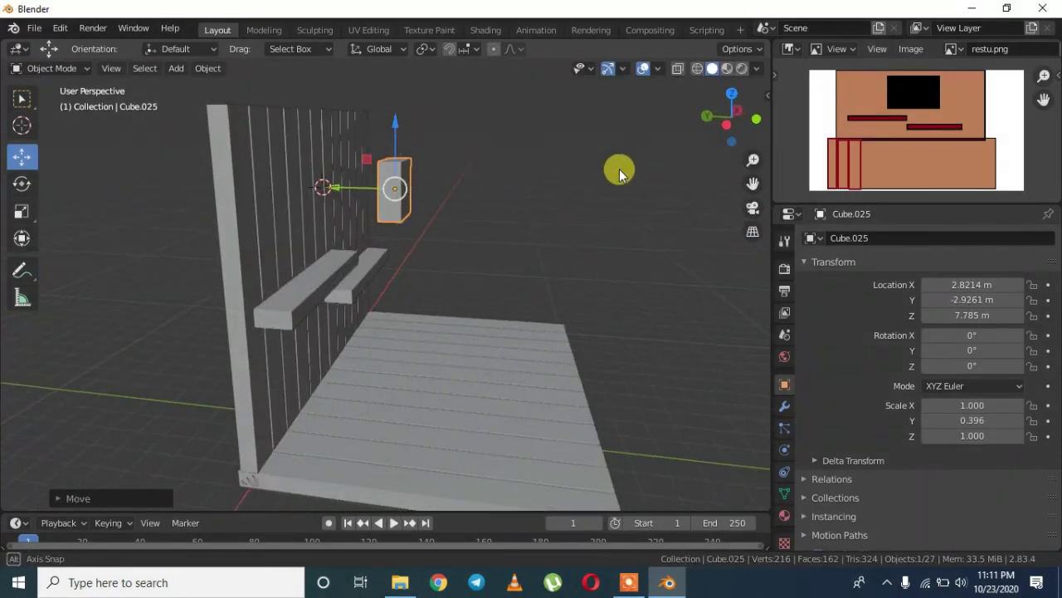
key(s)
key(x)
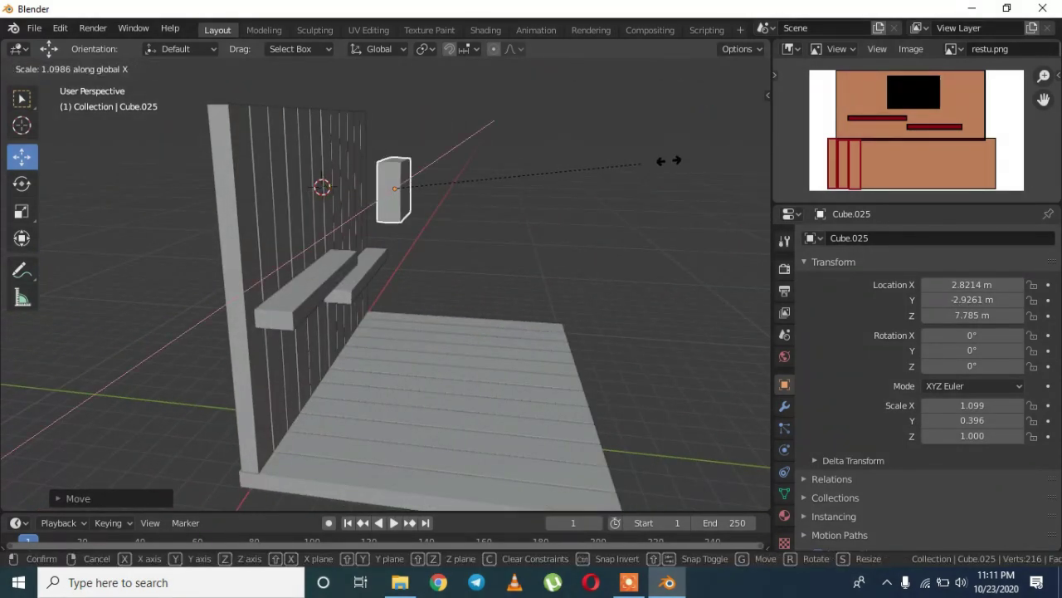
right_click(304, 124)
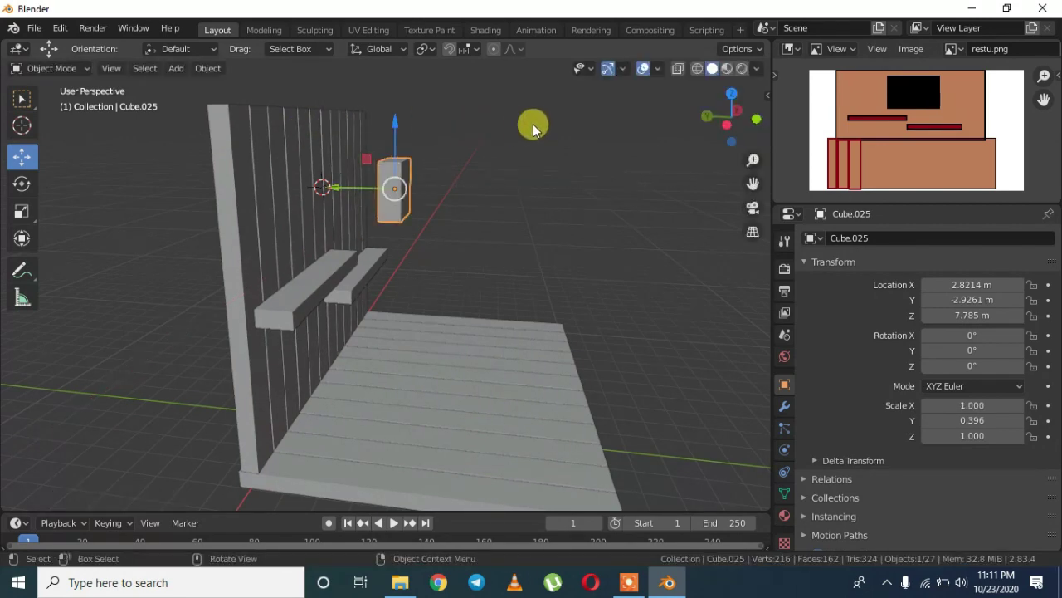
Step: Scale the cube above the shelves to about 2.850 in X, 1.129 in Y and 1.704 in Z
middle_drag(532, 124, 351, 107)
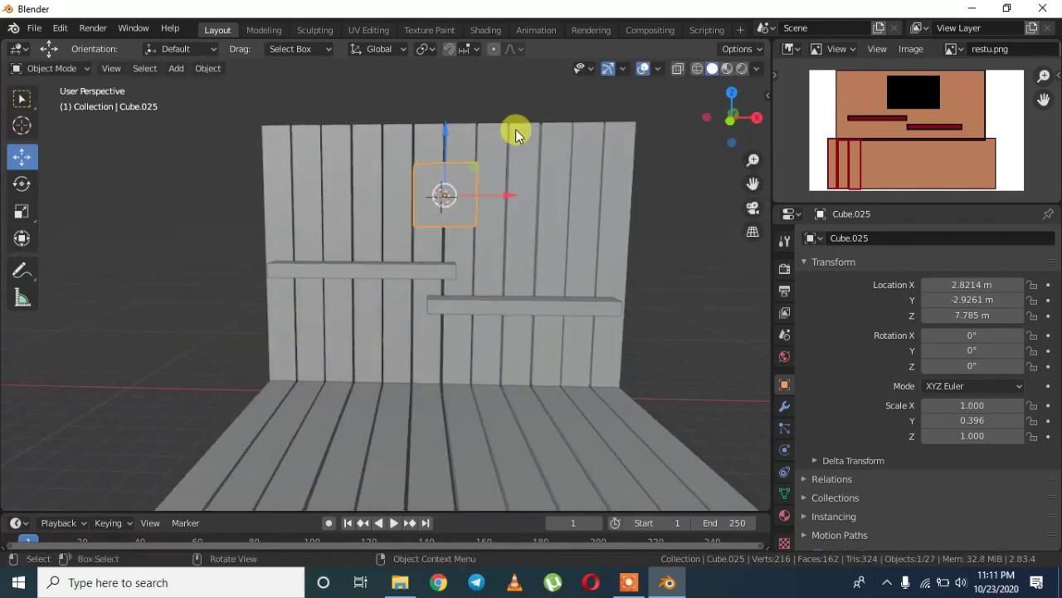
key(s)
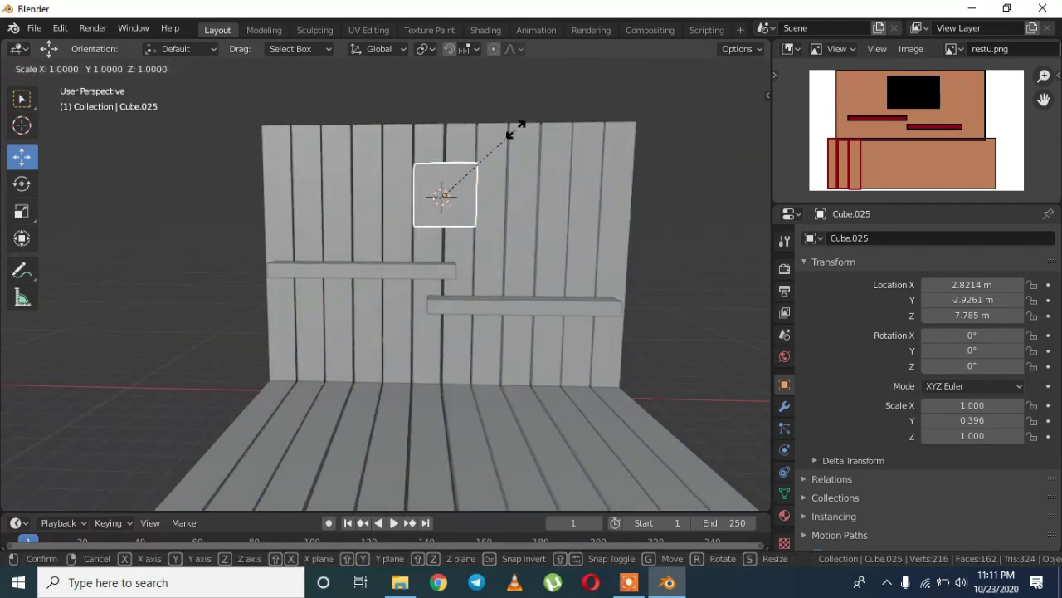
key(shift+z)
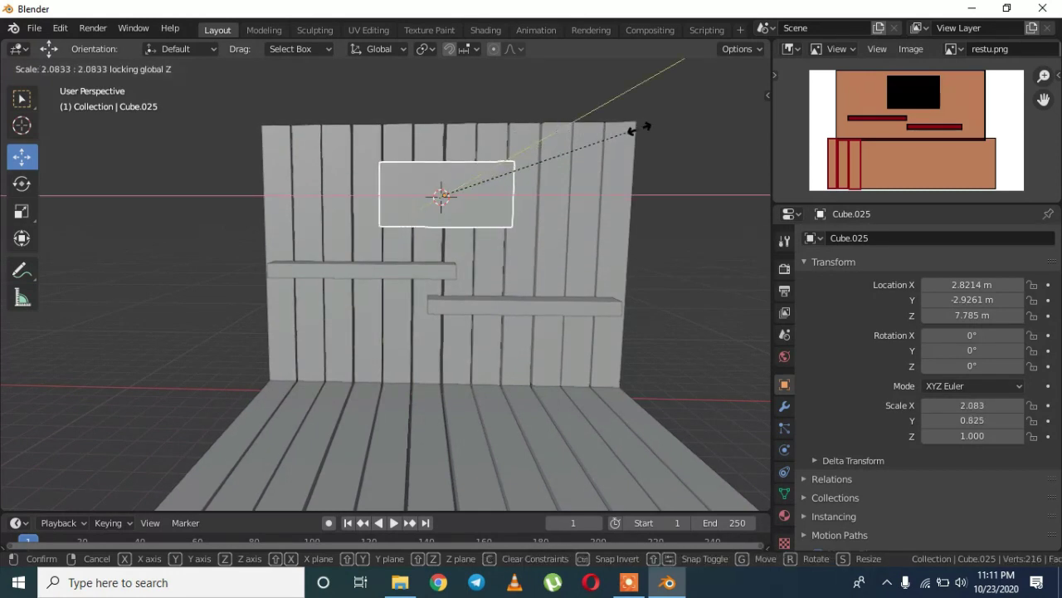
click(603, 137)
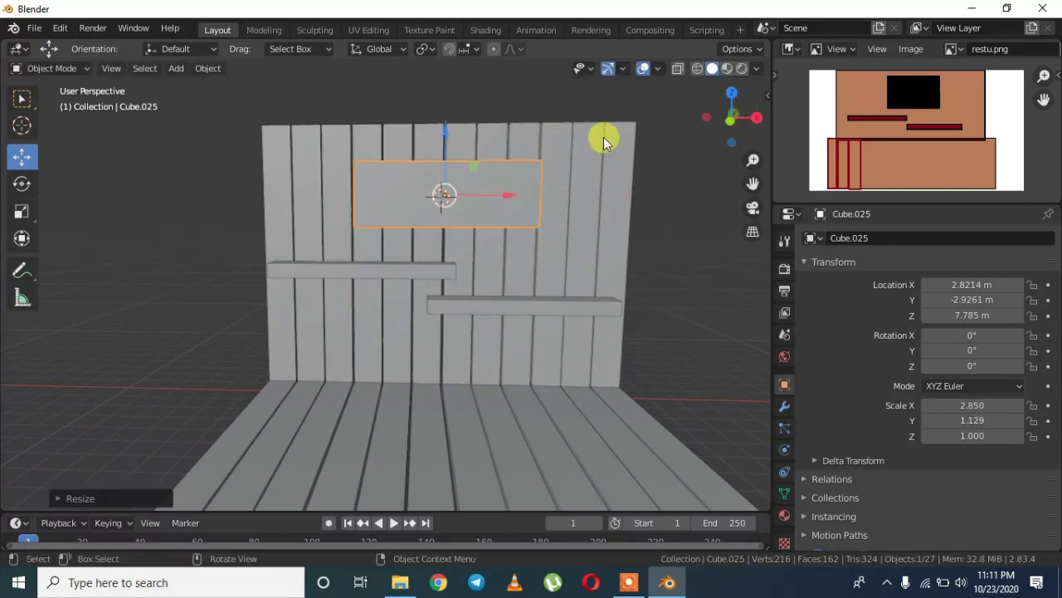
key(s)
key(z)
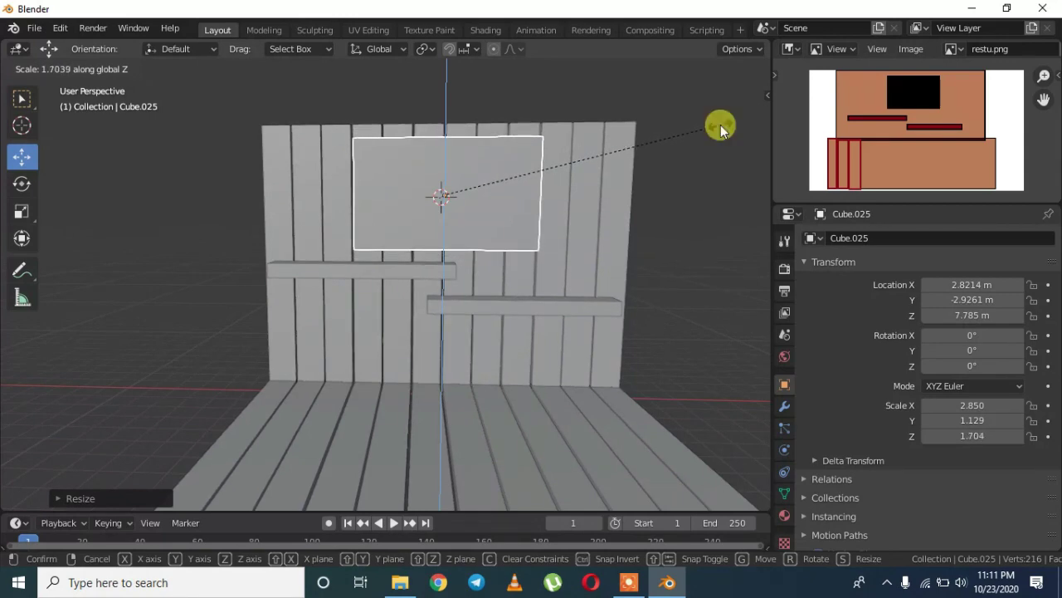
click(721, 126)
Step: Flatten the box along Y to a scale of about 0.151 with the Scale tool
middle_drag(635, 173, 142, 181)
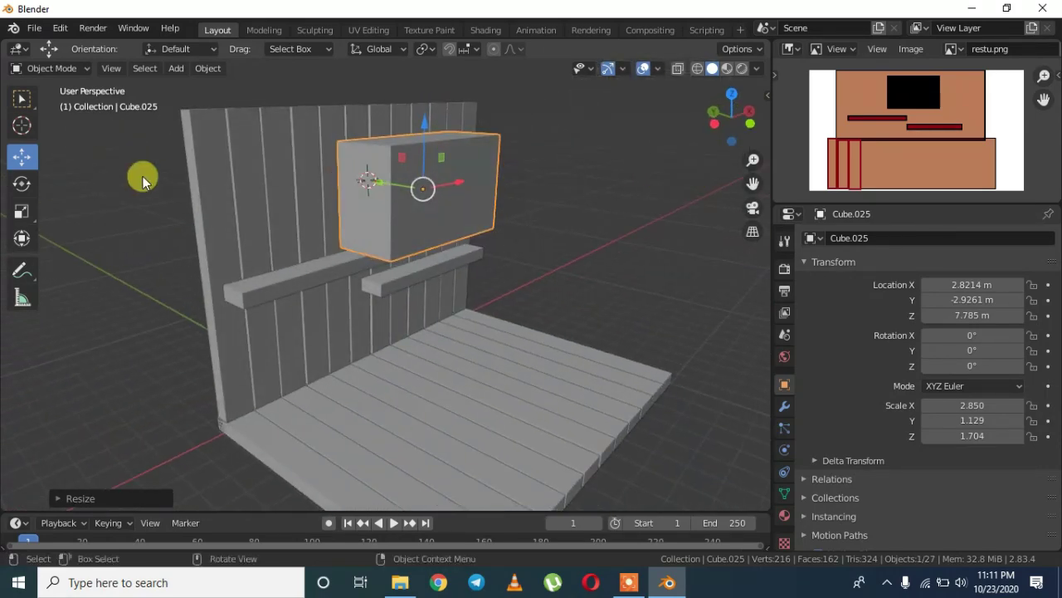
click(24, 190)
click(22, 216)
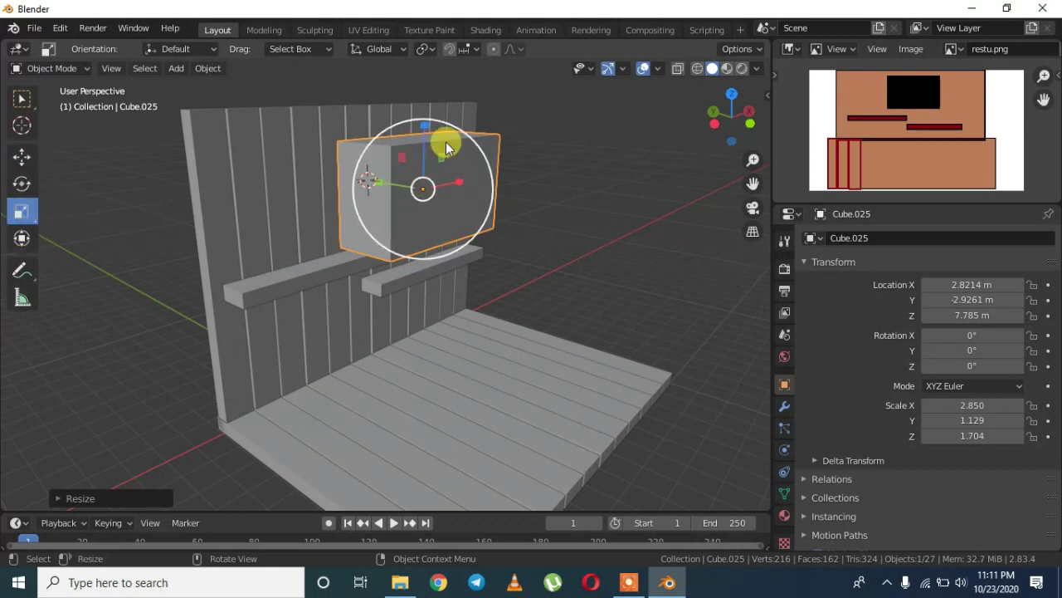
drag(427, 133, 525, 147)
key(ctrl+z)
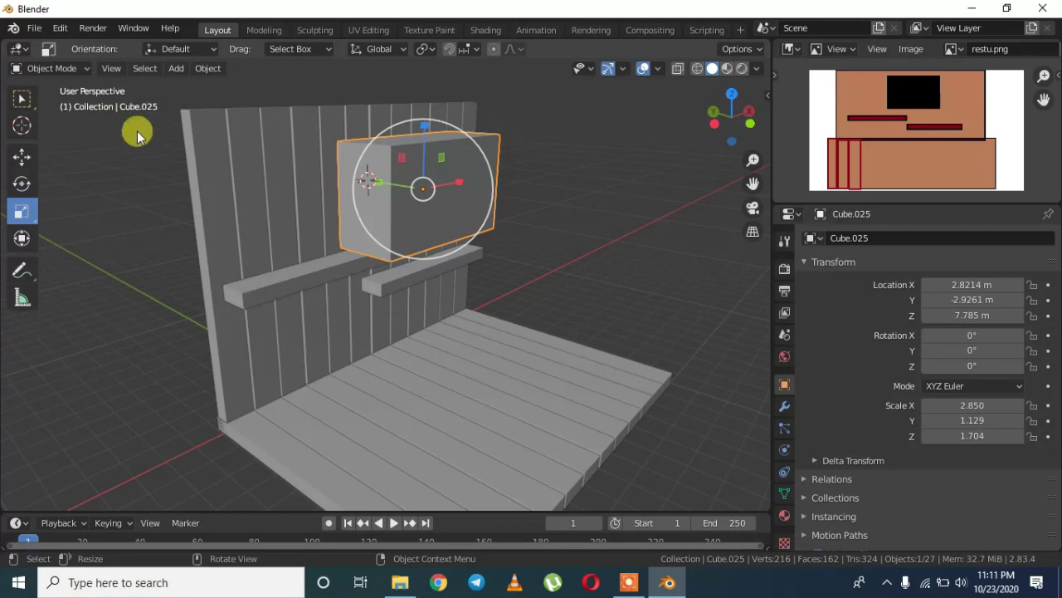
middle_drag(451, 154, 474, 157)
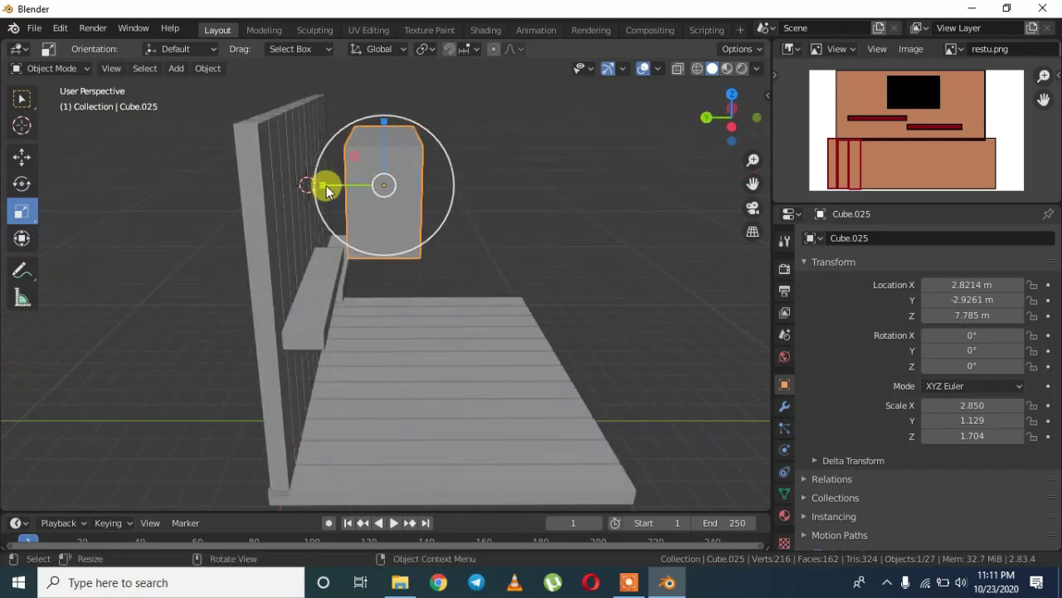
drag(326, 189, 379, 183)
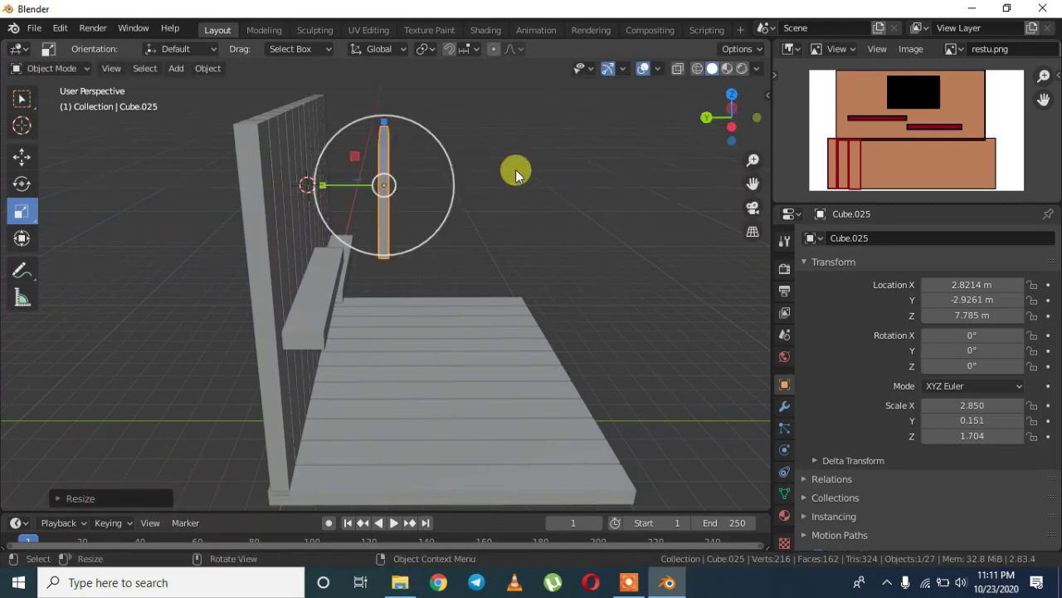
middle_drag(515, 167, 536, 159)
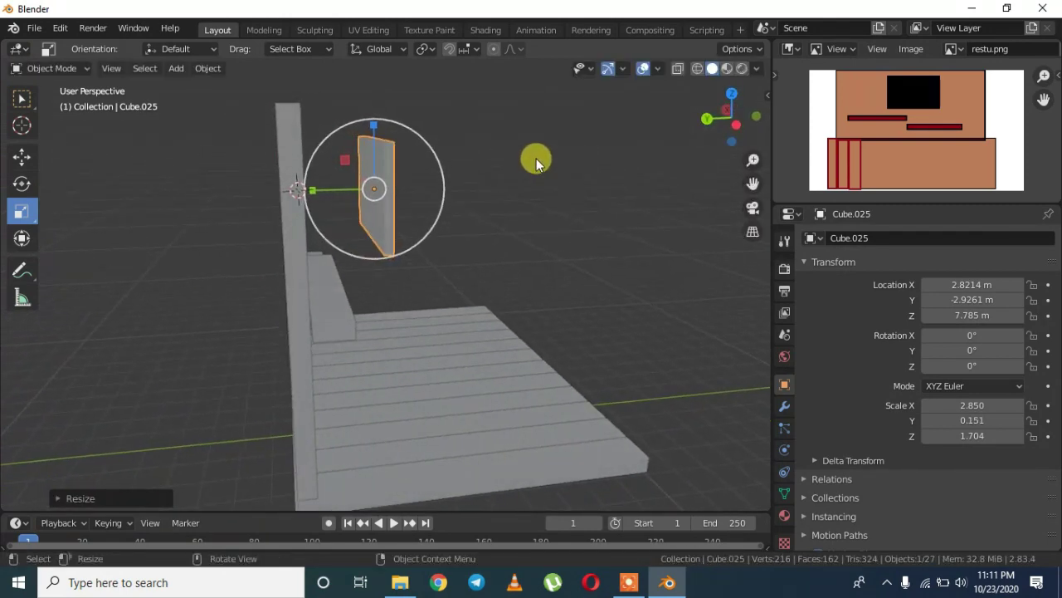
Step: In Edit Mode, extrude the flattened box's wall-facing face a short distance toward the wall
key(grave)
key(Tab)
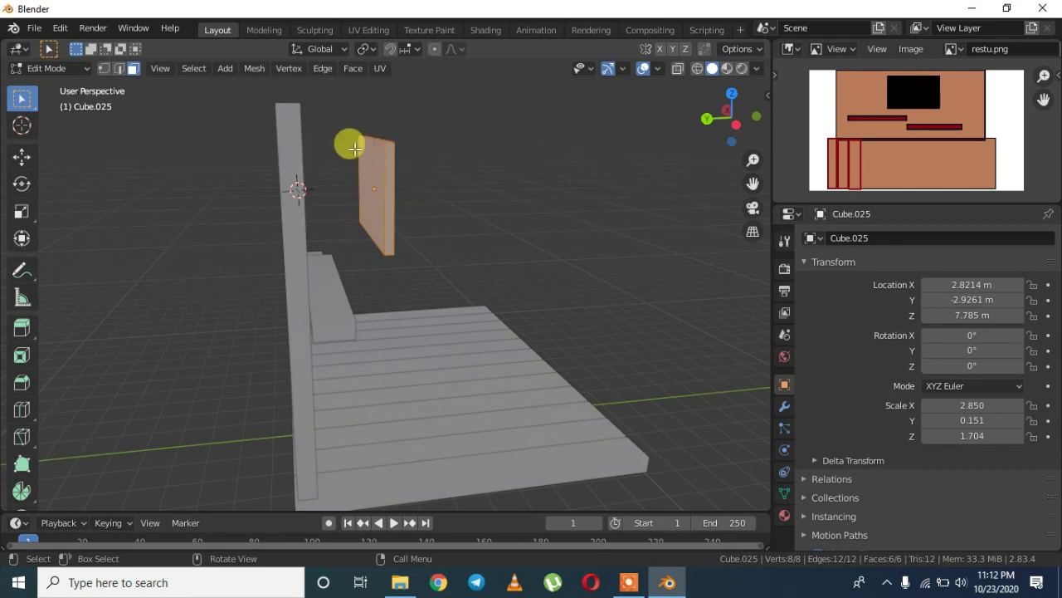
click(135, 70)
click(376, 170)
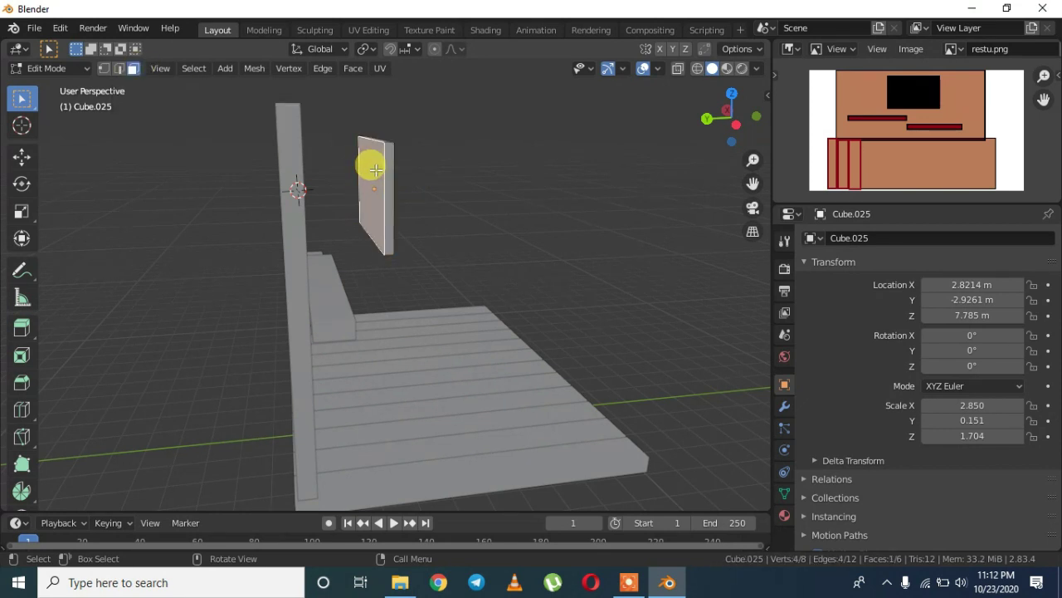
click(121, 69)
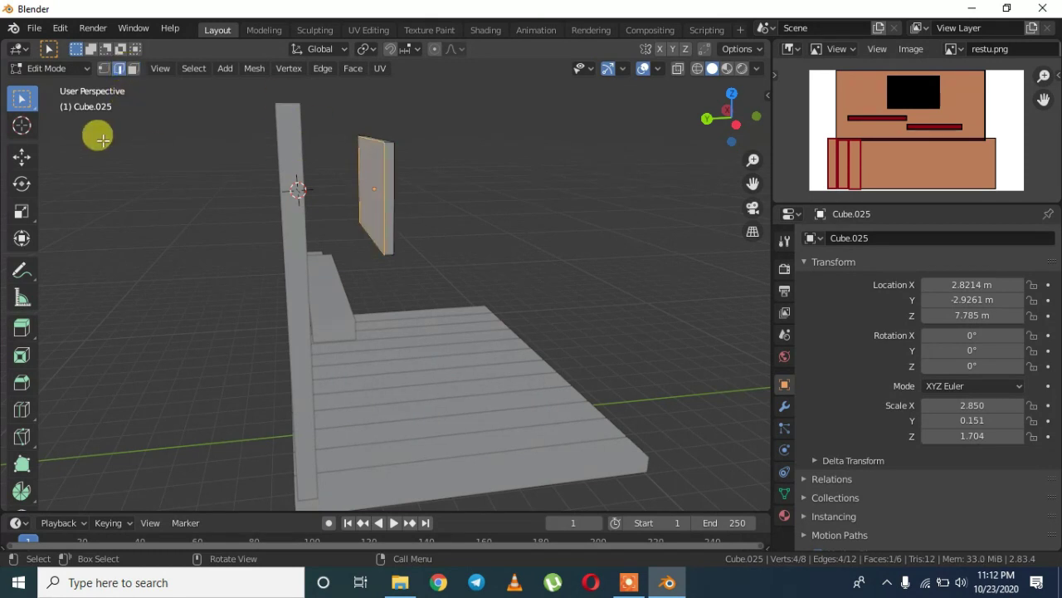
click(386, 195)
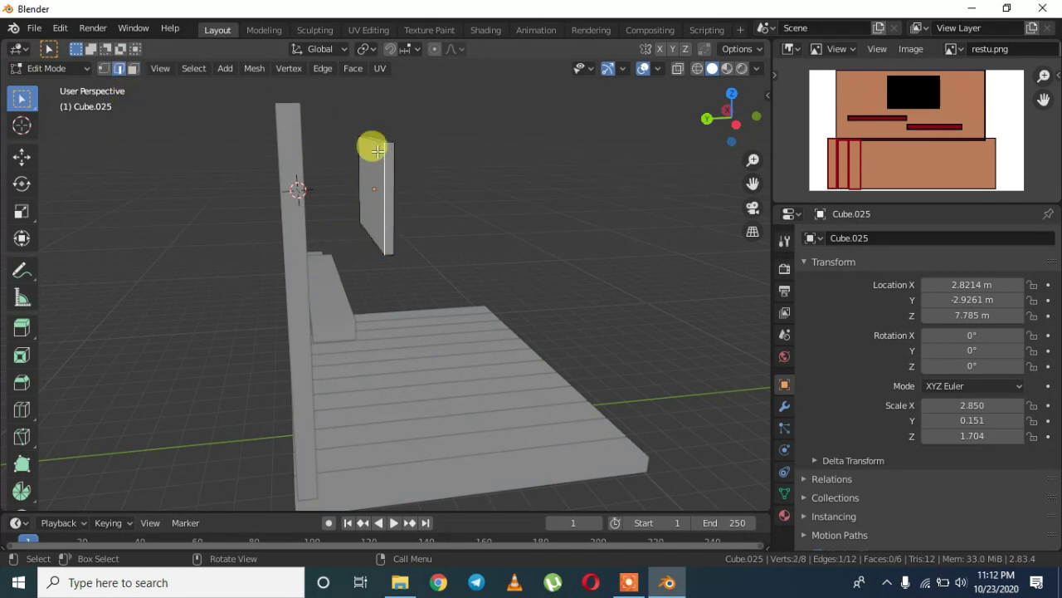
click(134, 69)
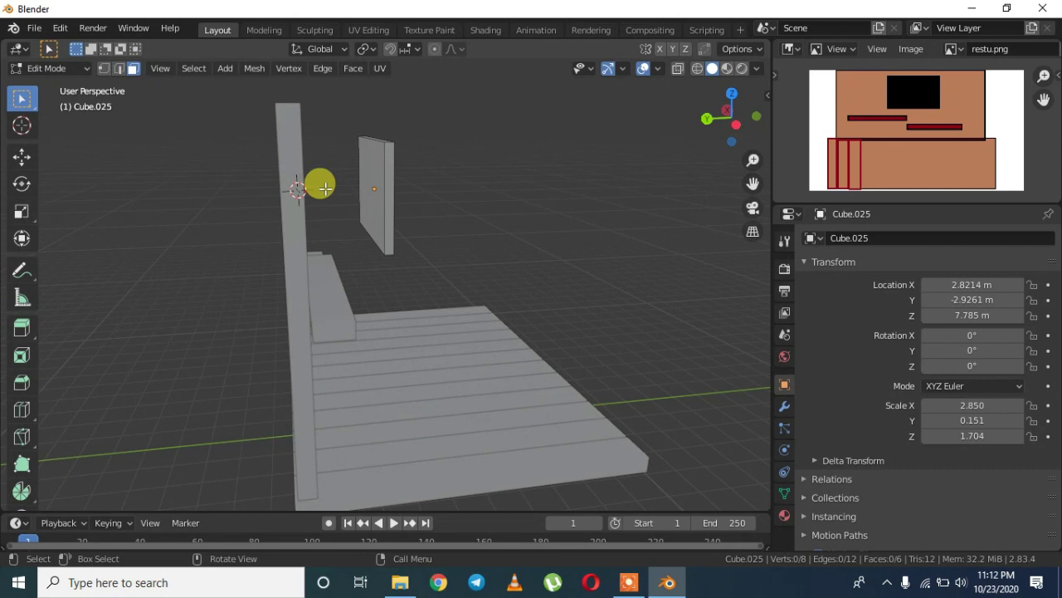
click(371, 183)
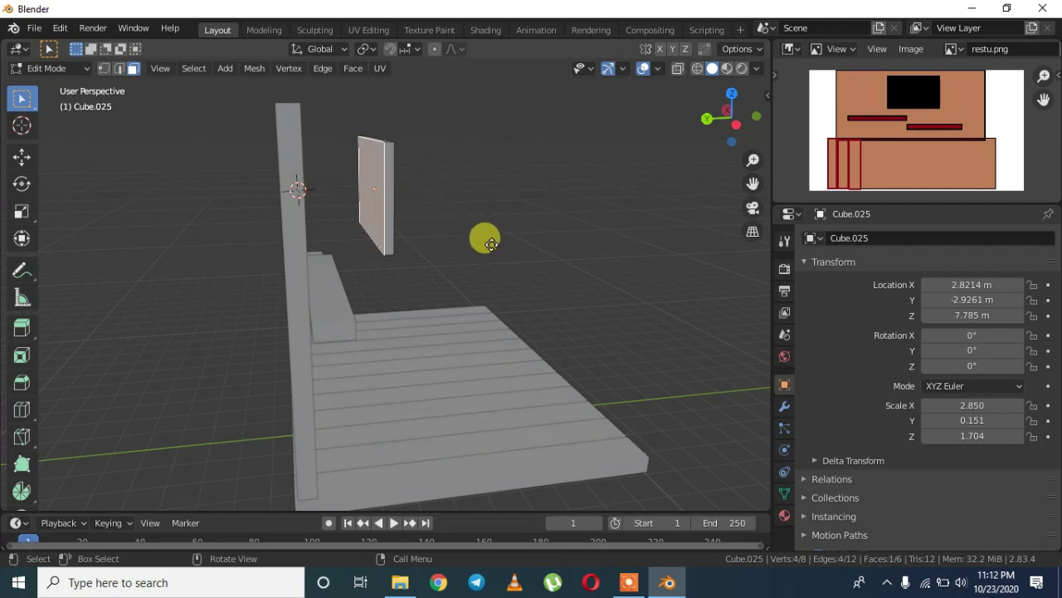
key(e)
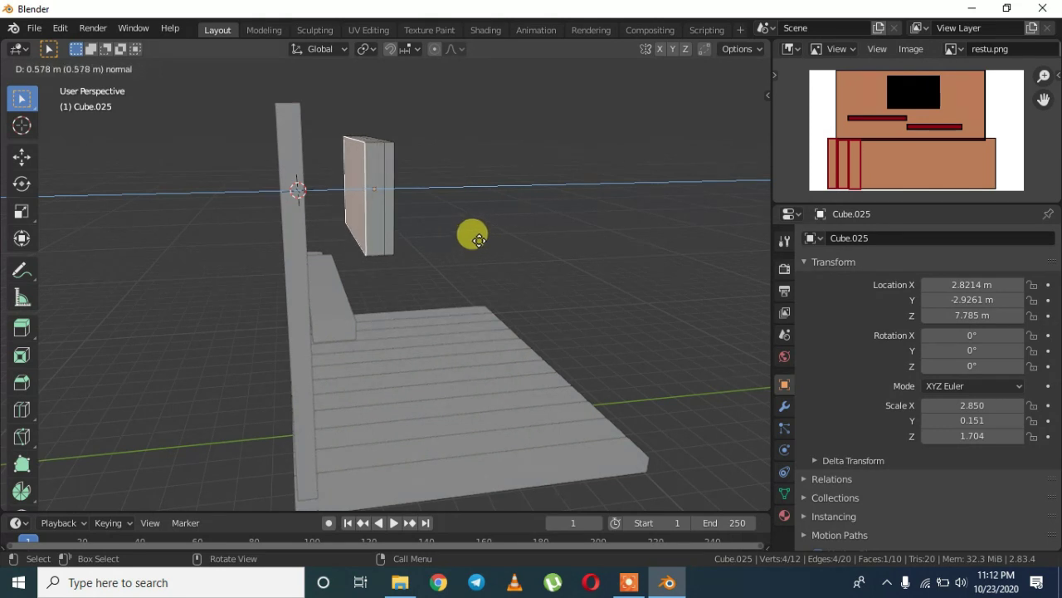
click(483, 237)
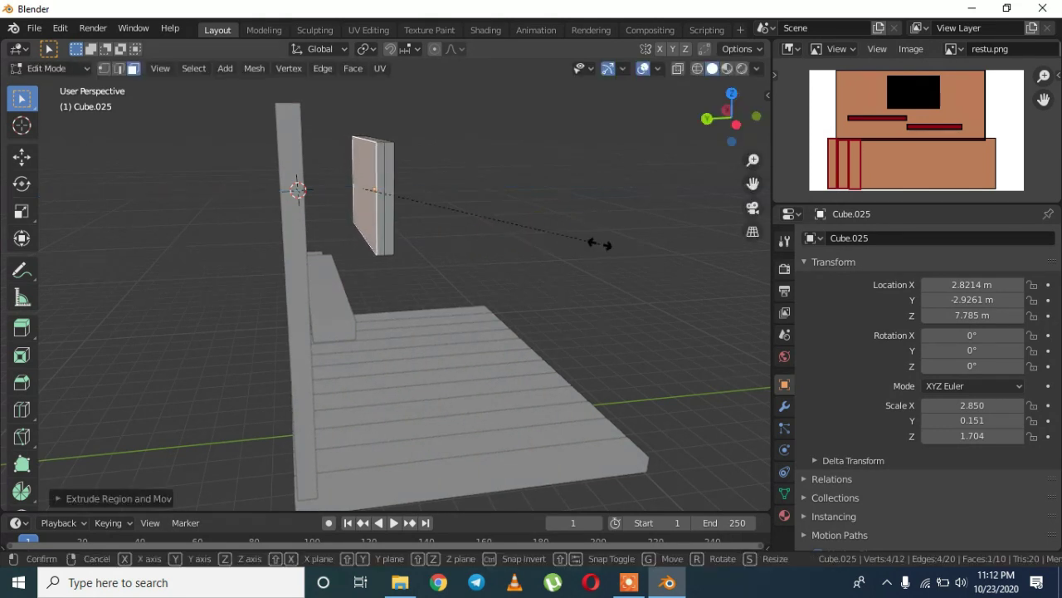
Step: Scale the extruded back face down to taper the rear of the box, and return to Object Mode
key(s)
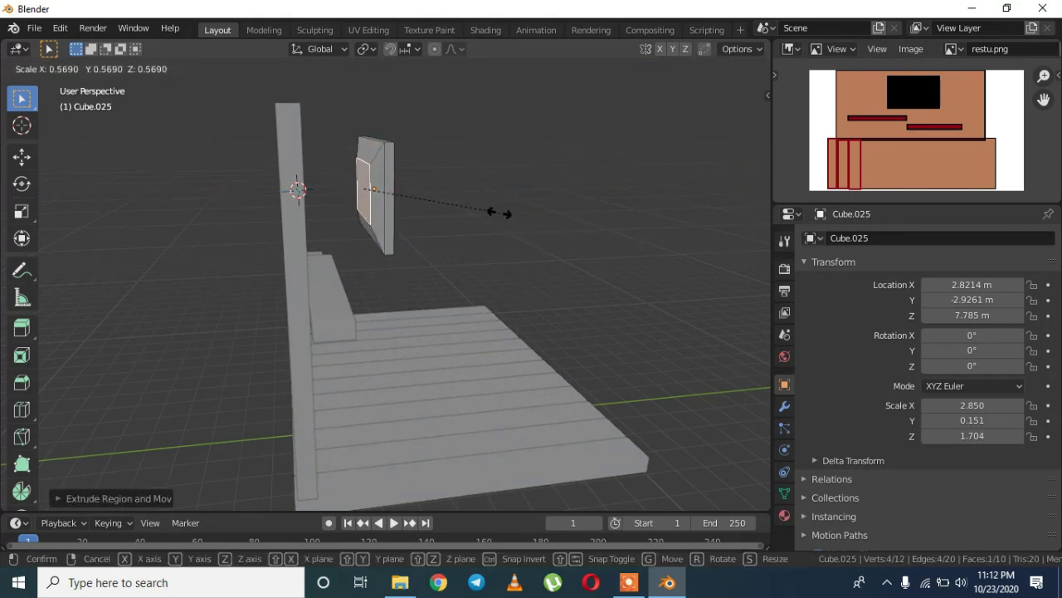
click(481, 206)
key(Tab)
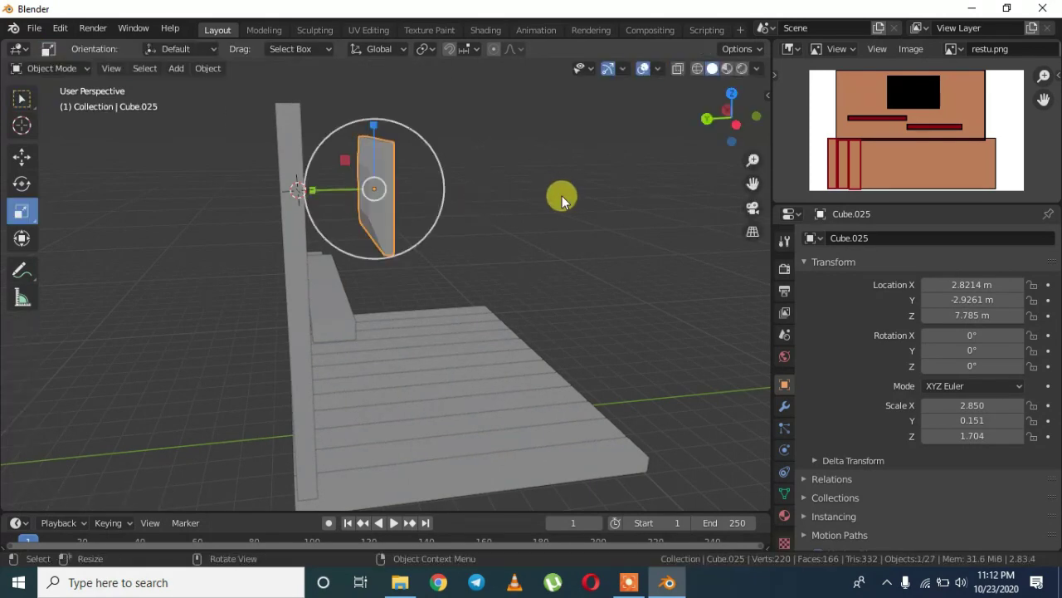
click(589, 189)
Step: Extrude the box's front face inward by about 0.07 m and scale it down slightly to form a thin border
middle_drag(589, 190, 335, 140)
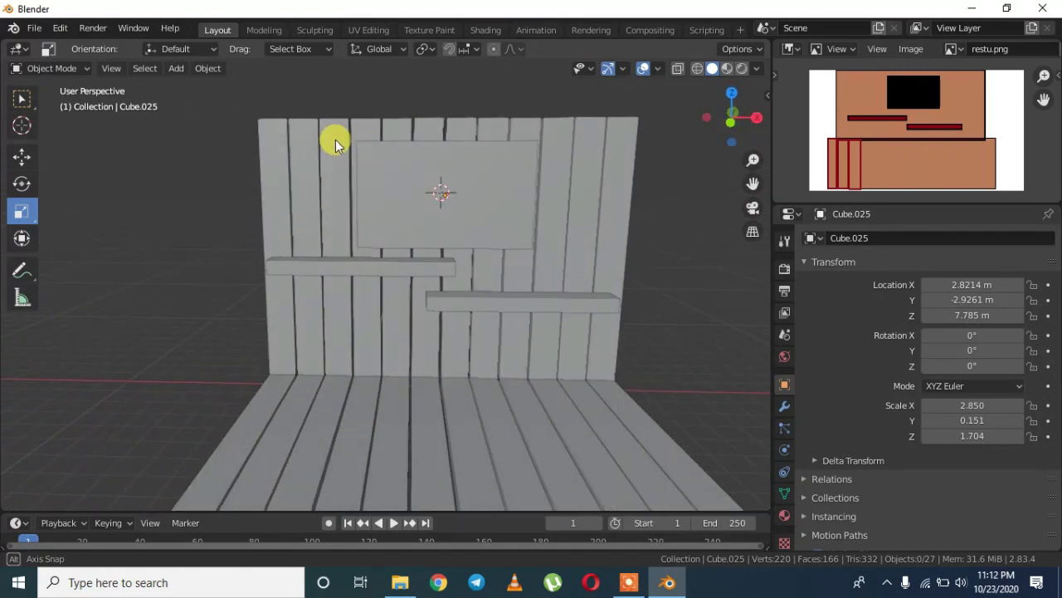
click(482, 173)
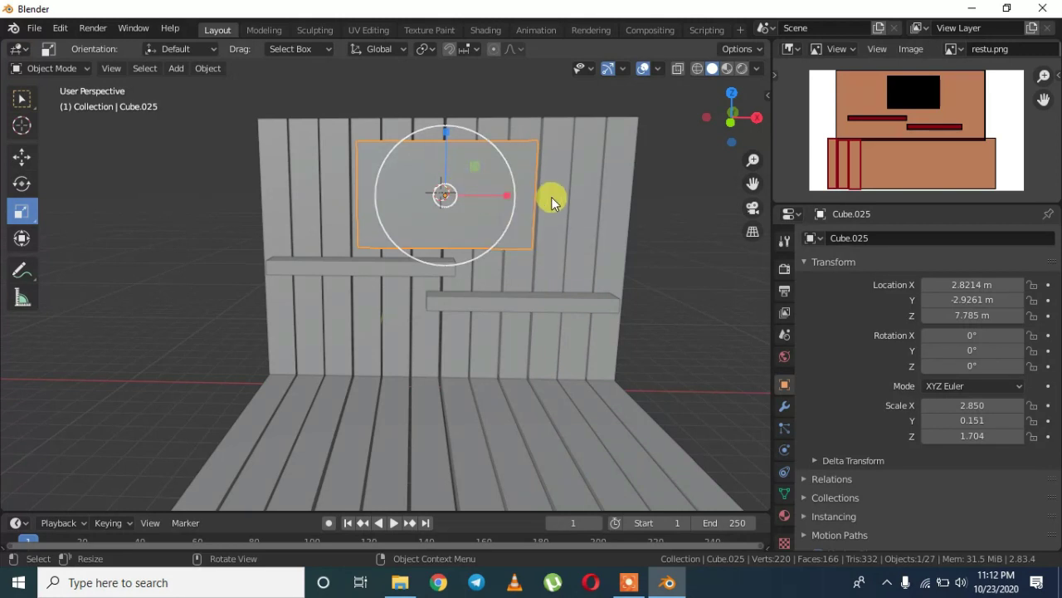
middle_drag(550, 163, 652, 240)
scroll(569, 173, up, 3)
key(Tab)
click(542, 224)
key(e)
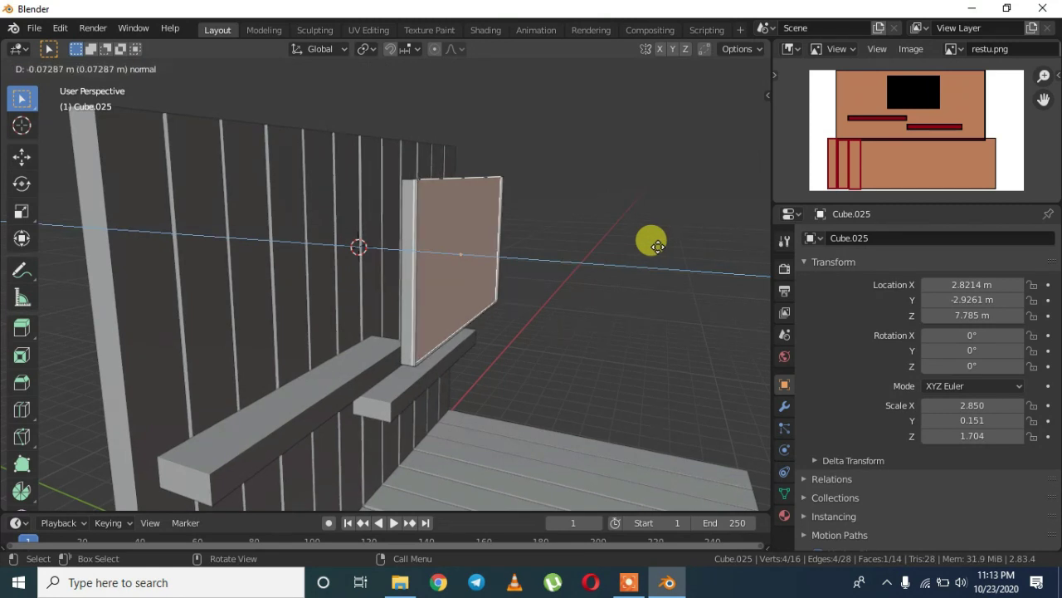
click(659, 247)
key(s)
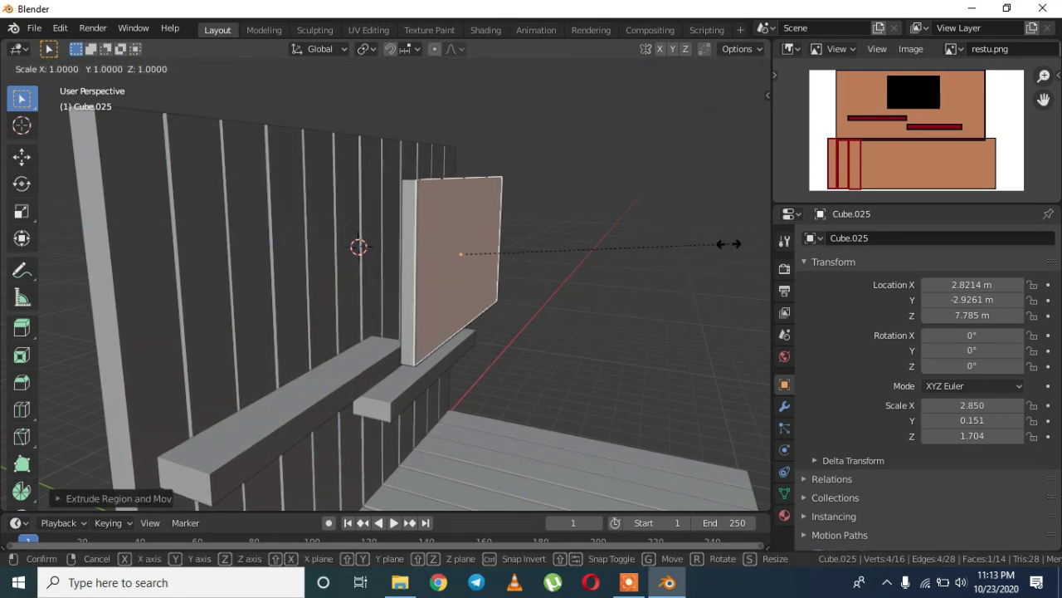
click(704, 217)
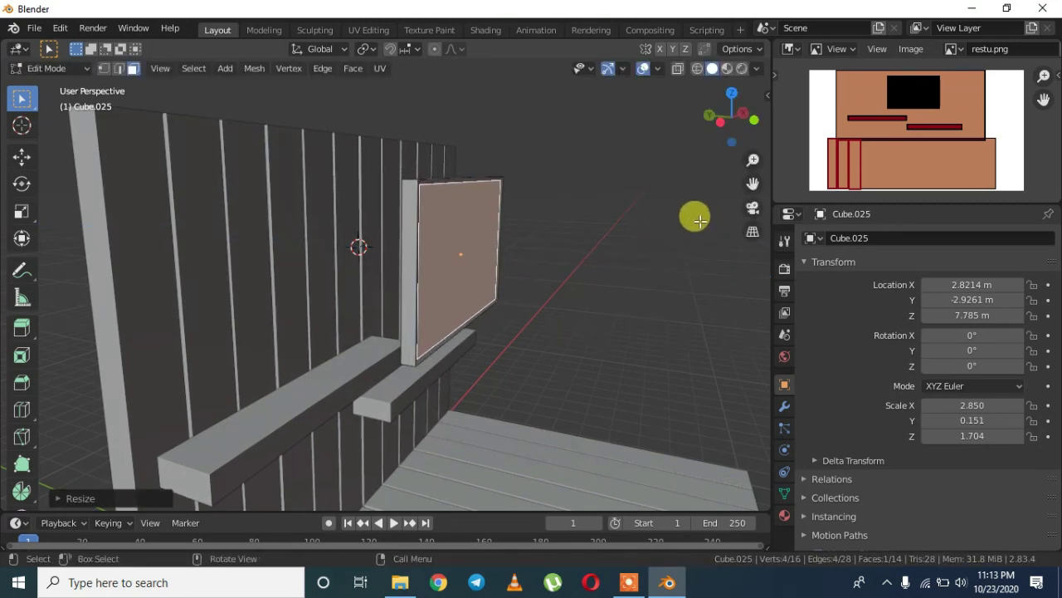
Step: Separate the selected inner front face into its own object and return to Object Mode
middle_drag(695, 220, 551, 214)
key(p)
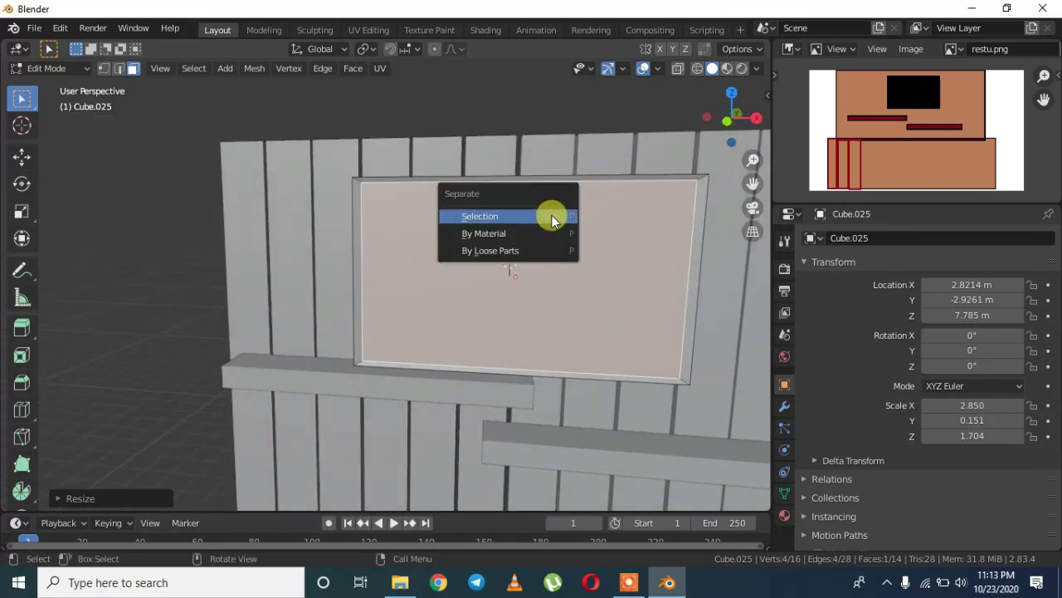
click(500, 216)
key(Tab)
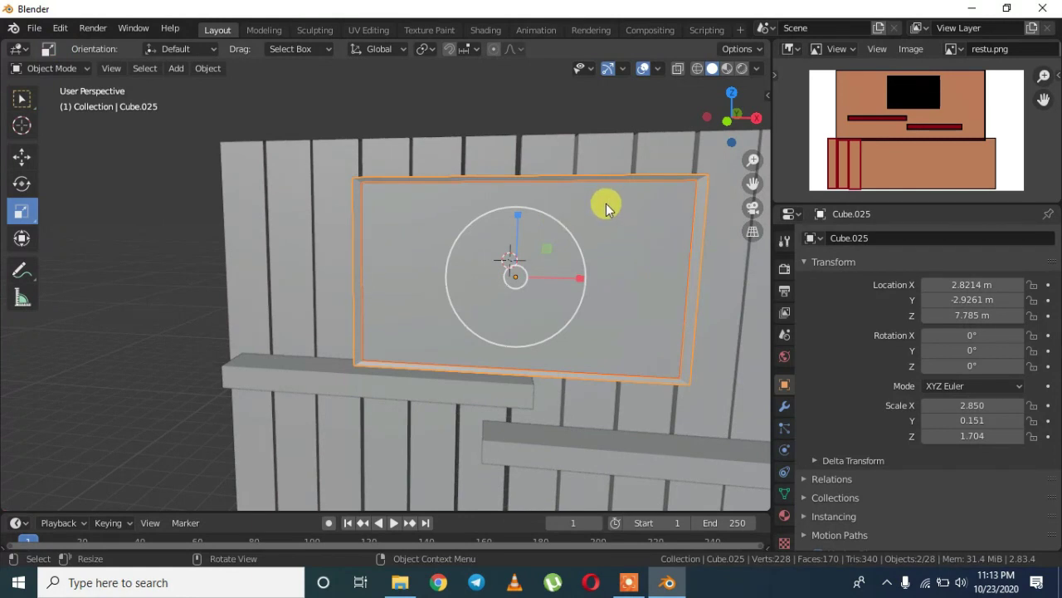
Step: Give the separated front panel a new material with a Glass BSDF surface and a near-black color
click(637, 206)
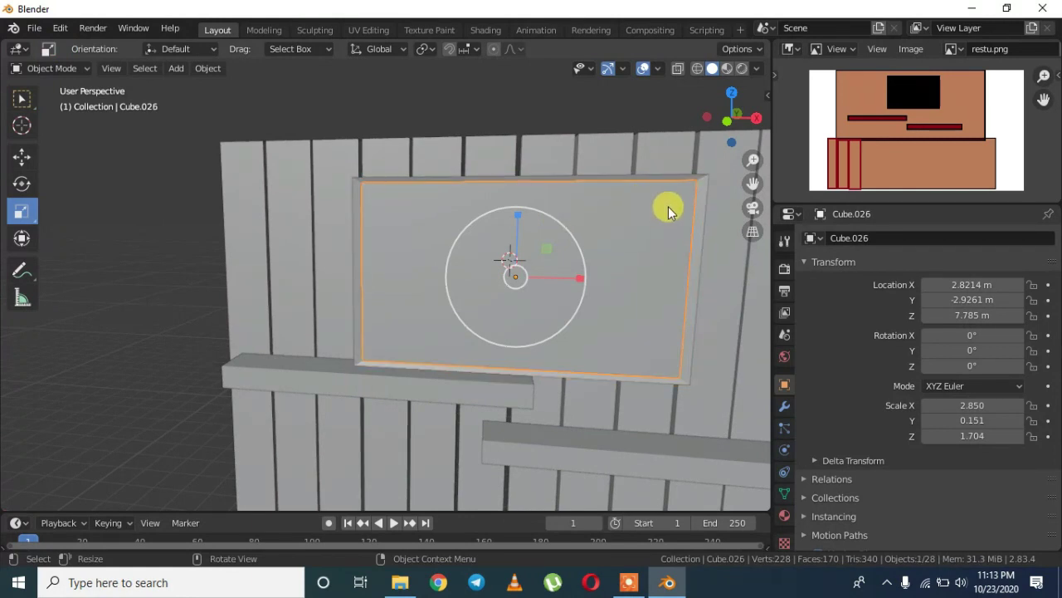
click(784, 514)
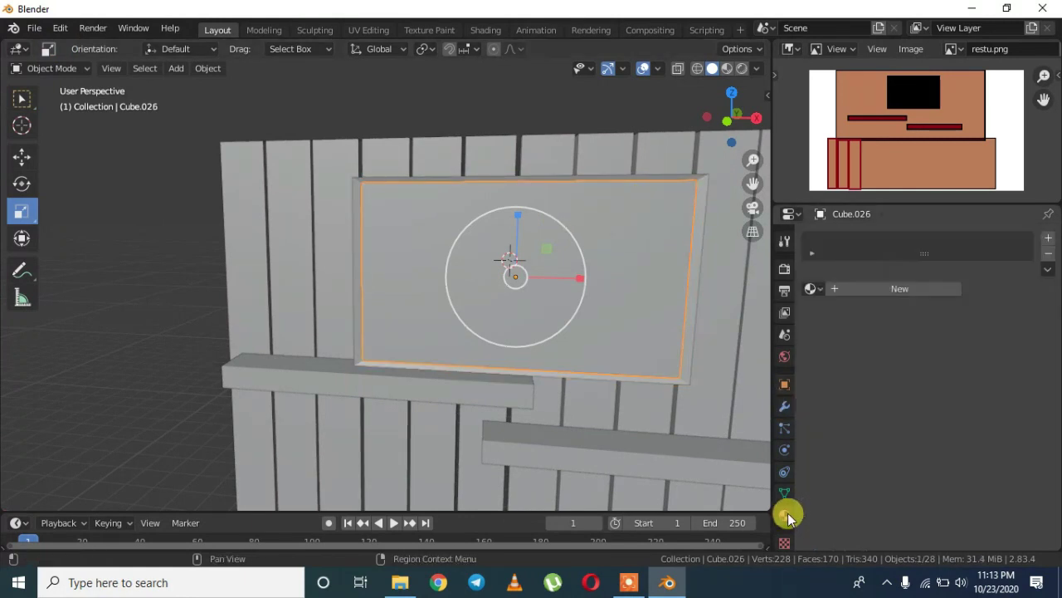
click(903, 290)
click(980, 356)
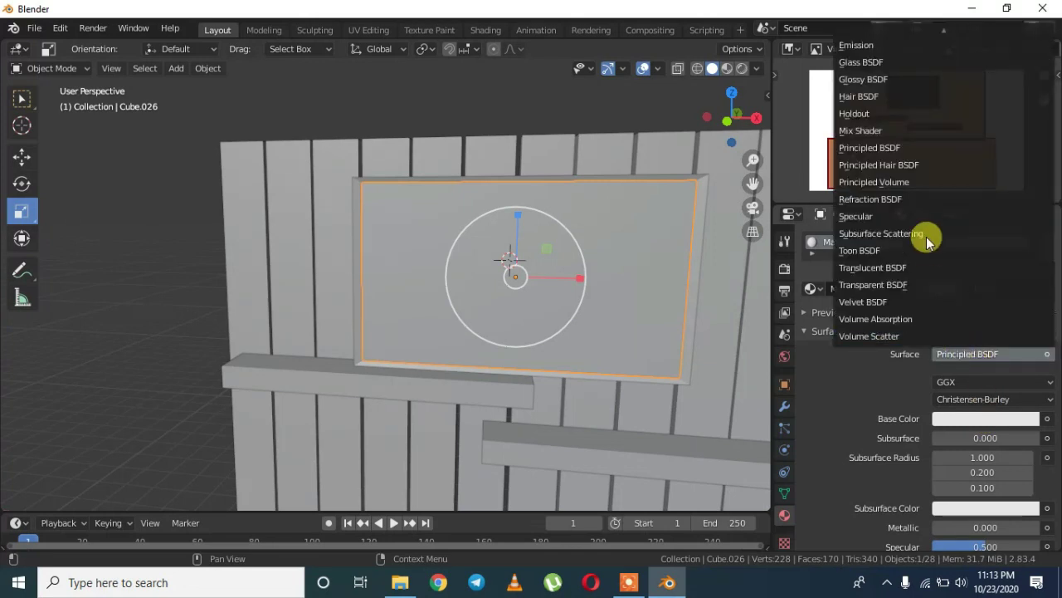
click(874, 63)
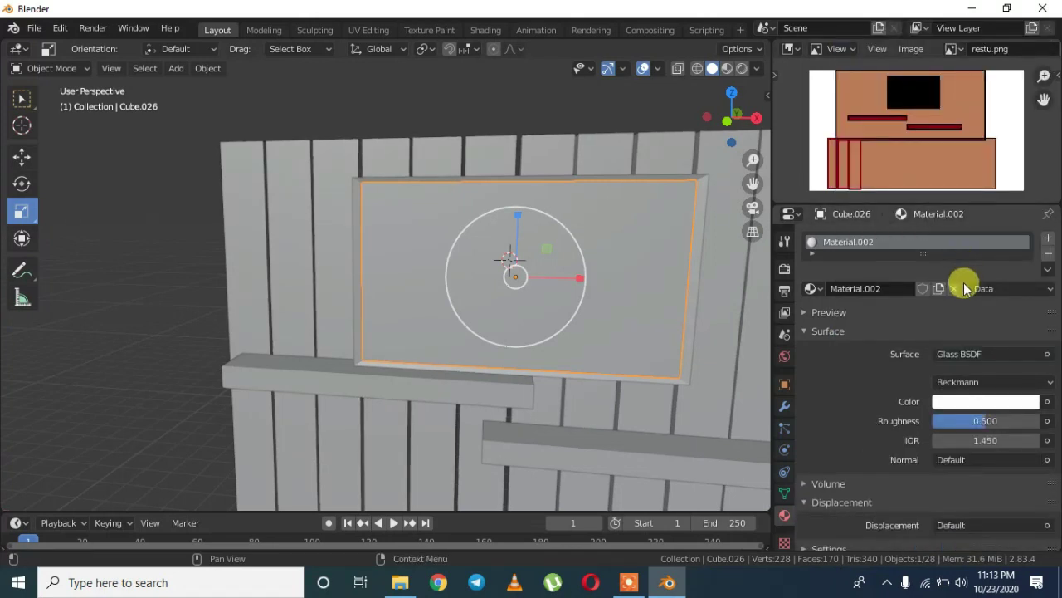
click(985, 402)
drag(1027, 228, 1027, 281)
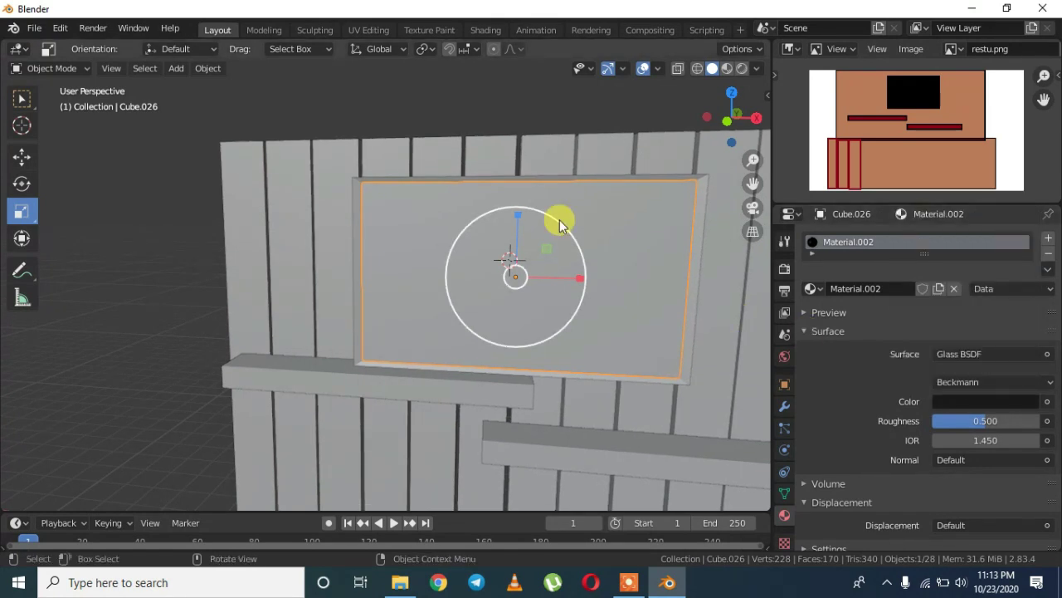
Step: Give the screen's outer frame a new Principled BSDF material with a black base color
click(557, 178)
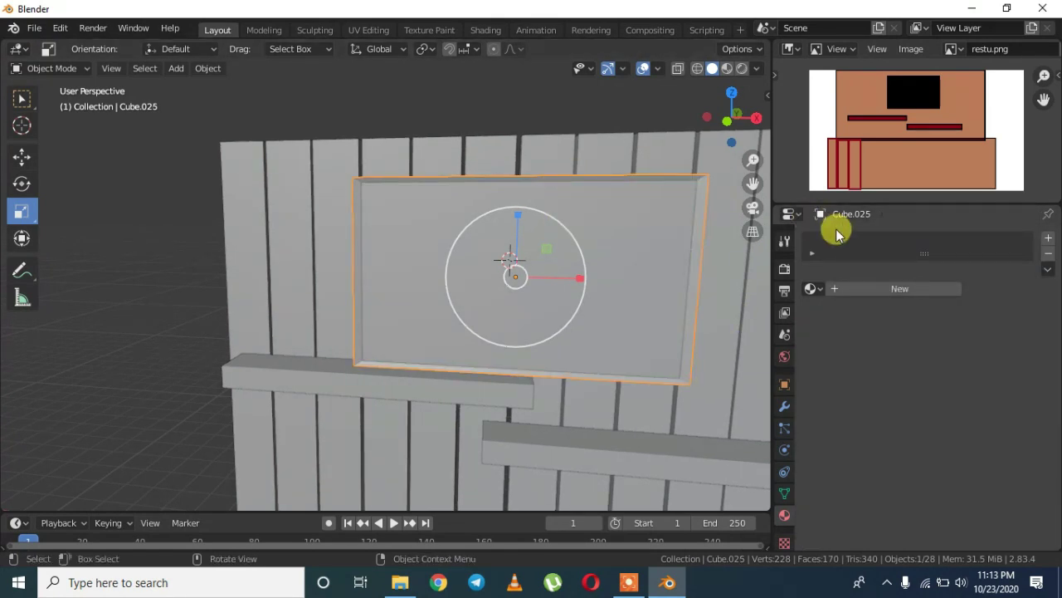
click(885, 288)
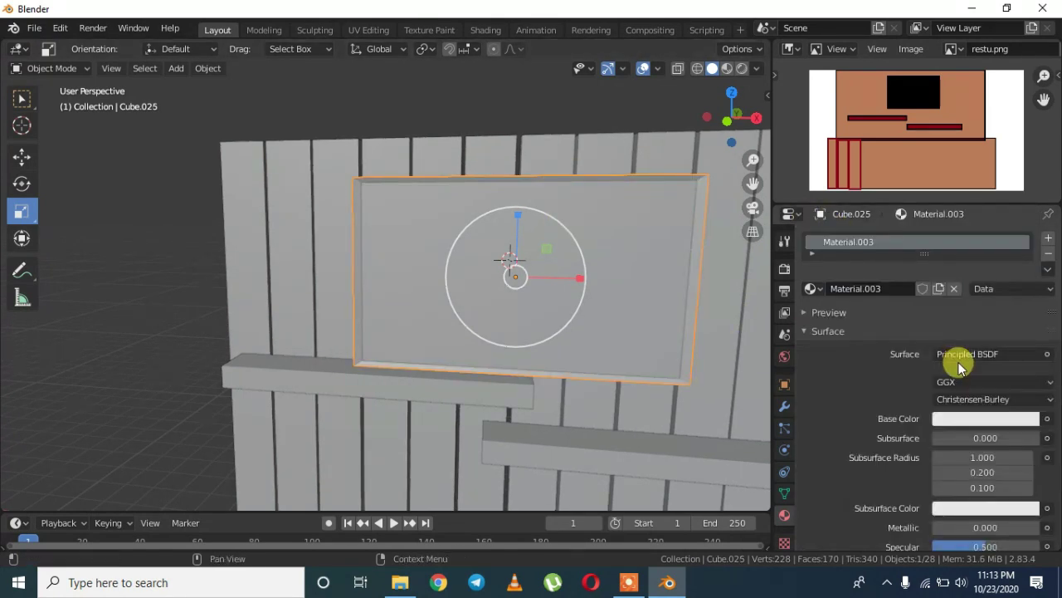
click(996, 419)
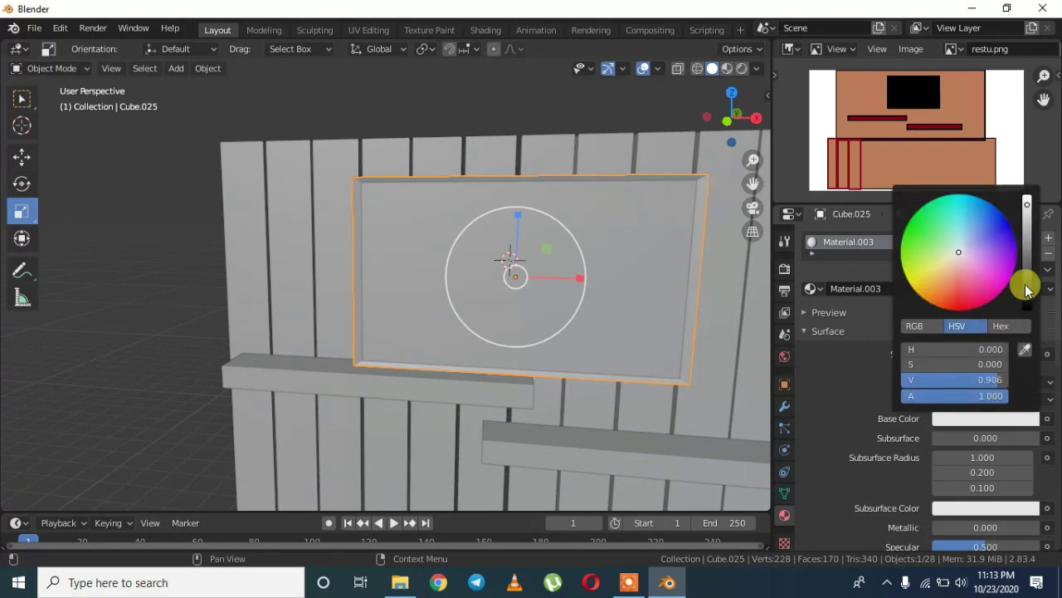
click(1030, 301)
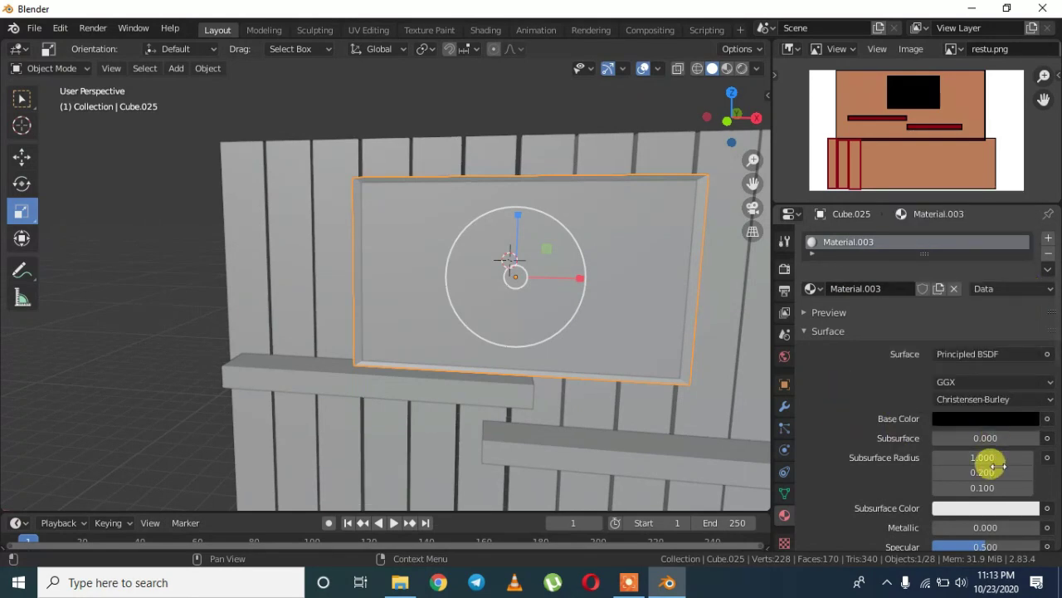
Step: Set the frame material to metallic 0.836, anisotropic 0.343, sheen 0.236, clearcoat 0.943, IOR 6.950 and transmission 0.250
scroll(991, 464, down, 1)
scroll(999, 347, down, 7)
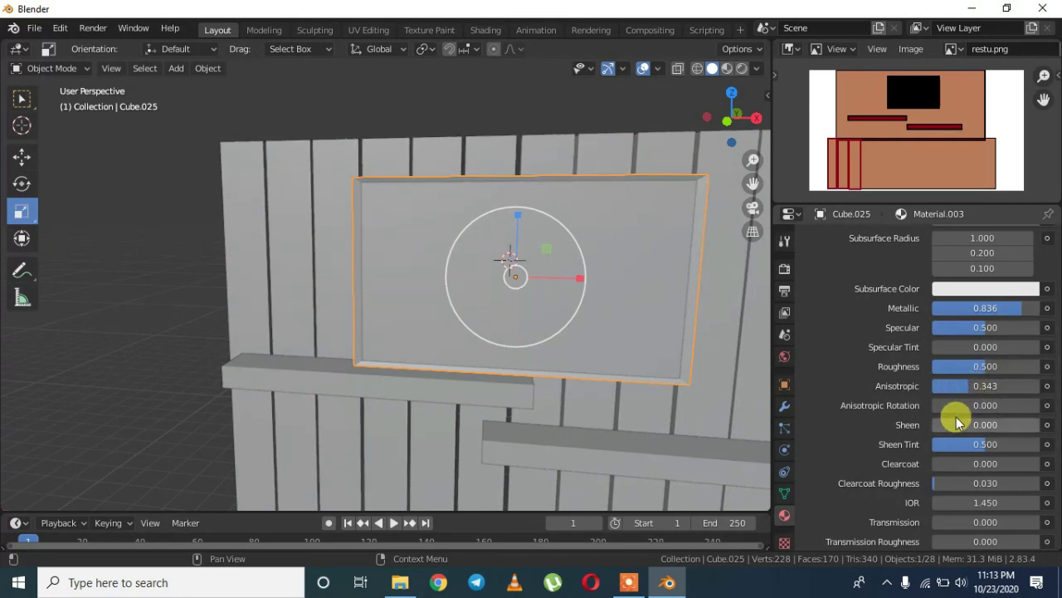
drag(950, 422, 953, 422)
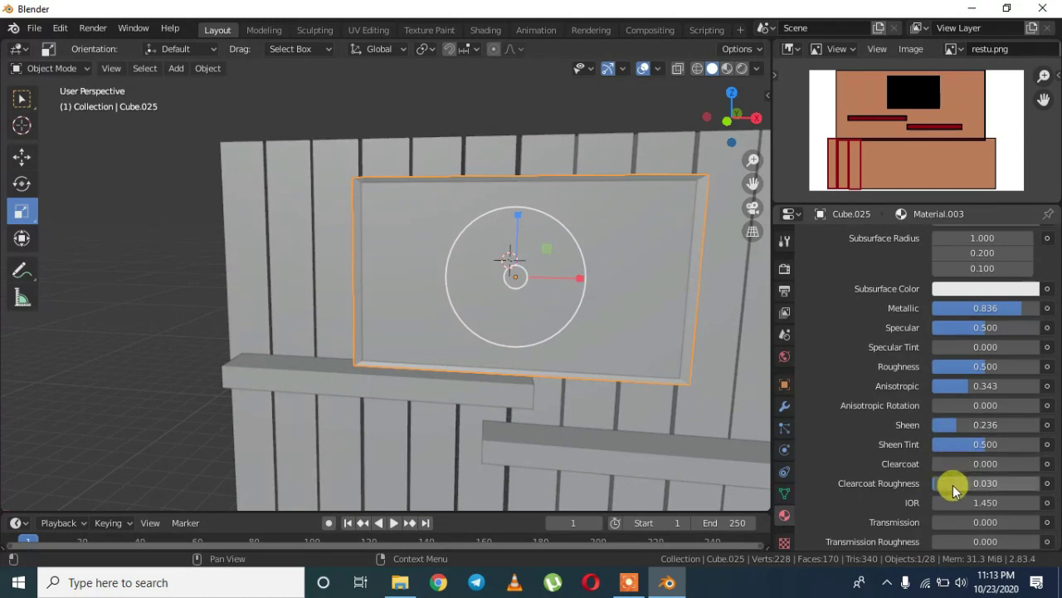
drag(949, 469, 951, 470)
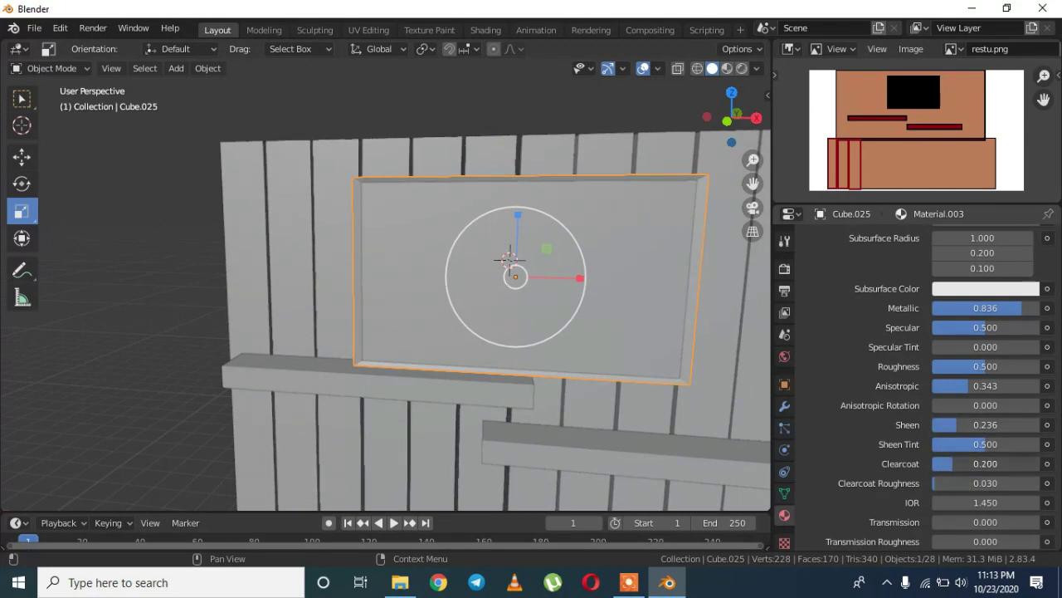
drag(1031, 463, 1034, 462)
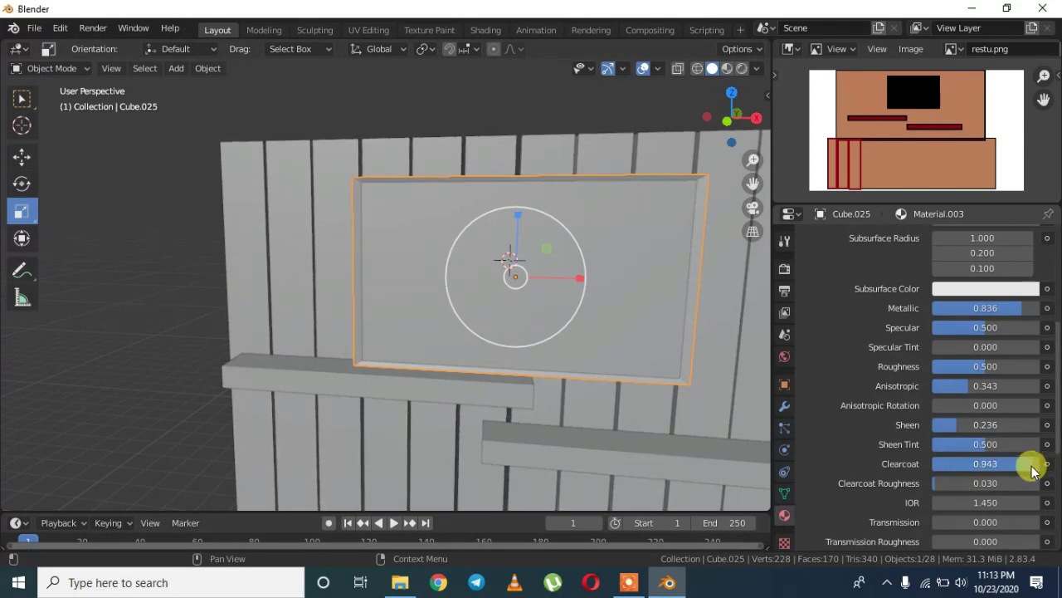
drag(939, 503, 955, 503)
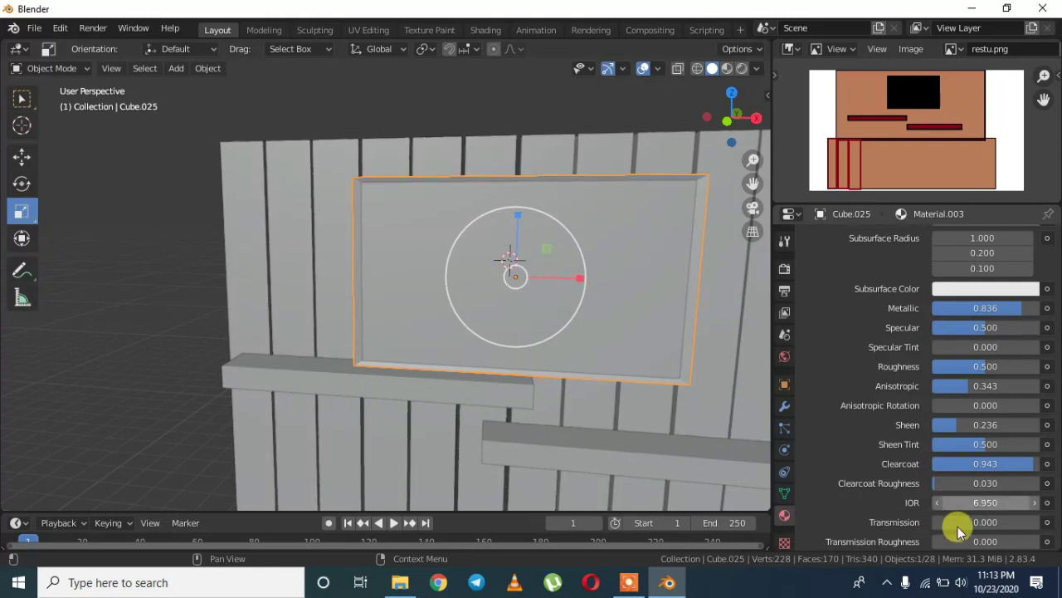
click(955, 523)
text(0.25)
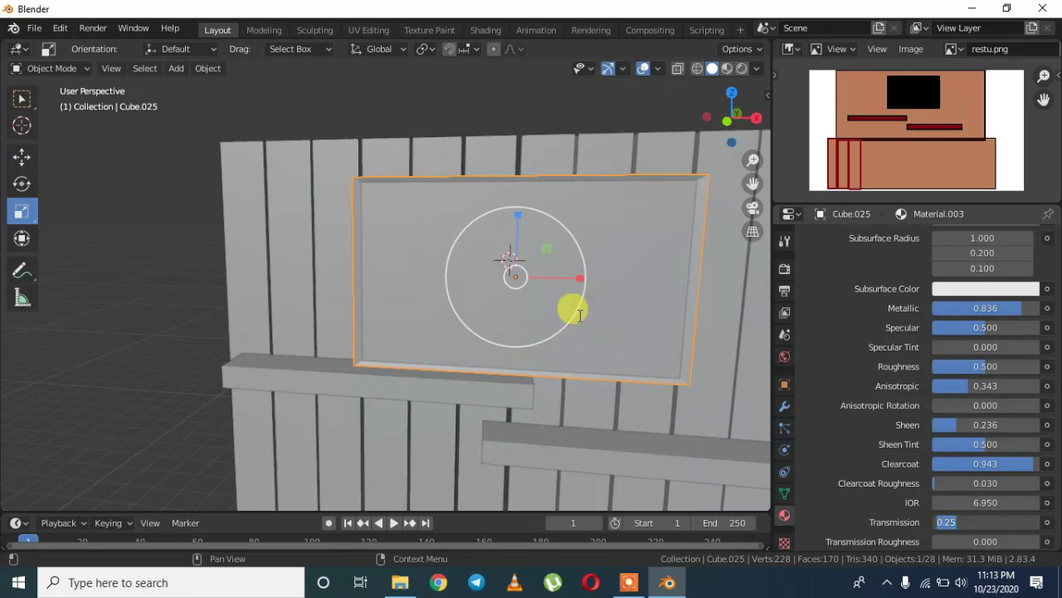
key(Return)
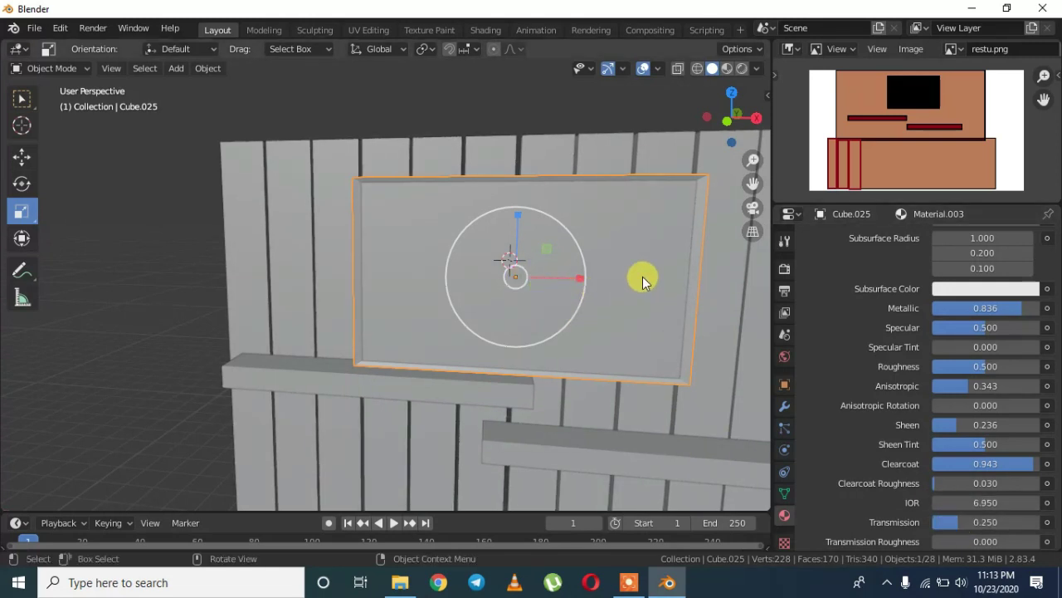
Step: Select the glass panel together with its frame, move both along Y back against the plank wall, and deselect them
click(643, 277)
middle_drag(586, 273, 629, 269)
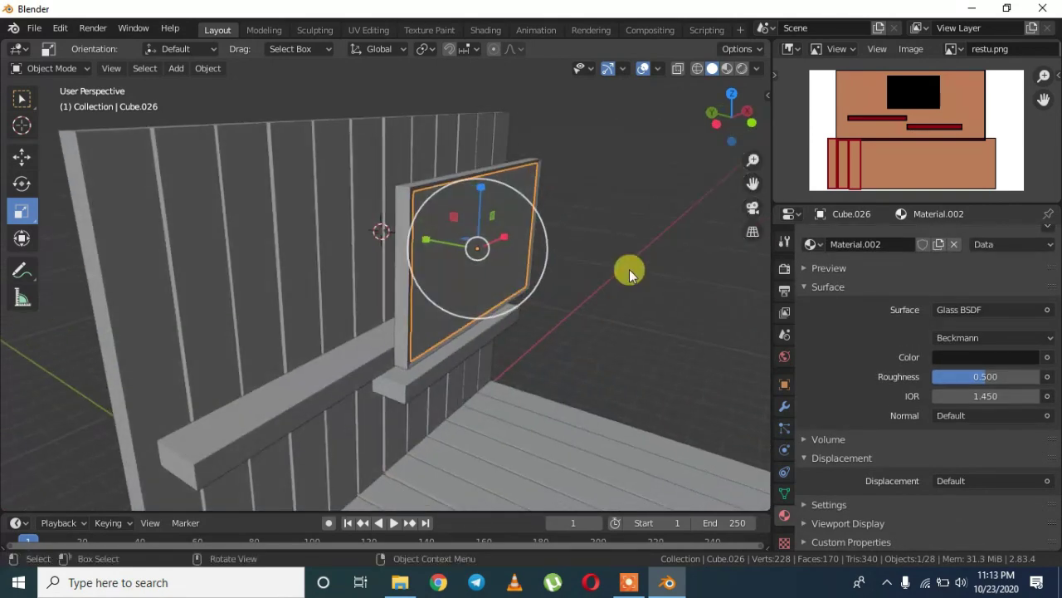
click(409, 185)
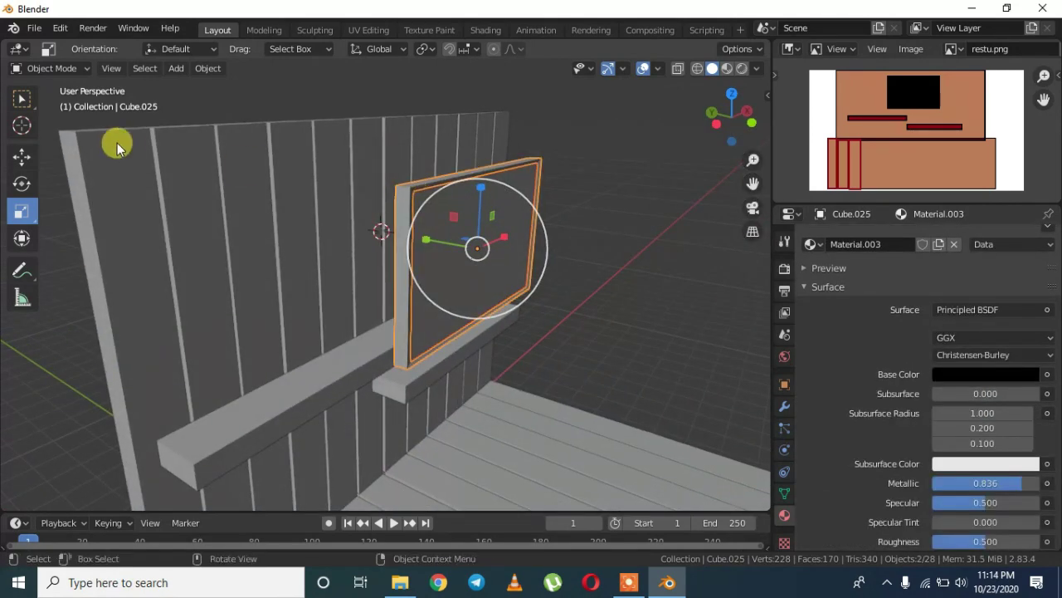
click(31, 154)
mouse_move(439, 238)
middle_down()
mouse_move(481, 209)
mouse_move(439, 244)
middle_up()
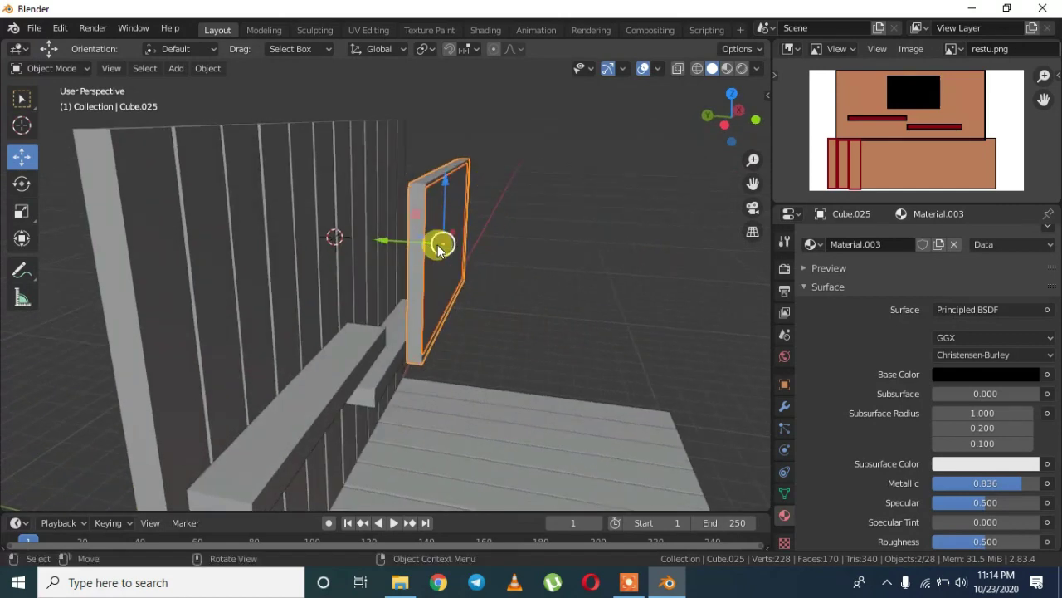
drag(399, 244, 297, 229)
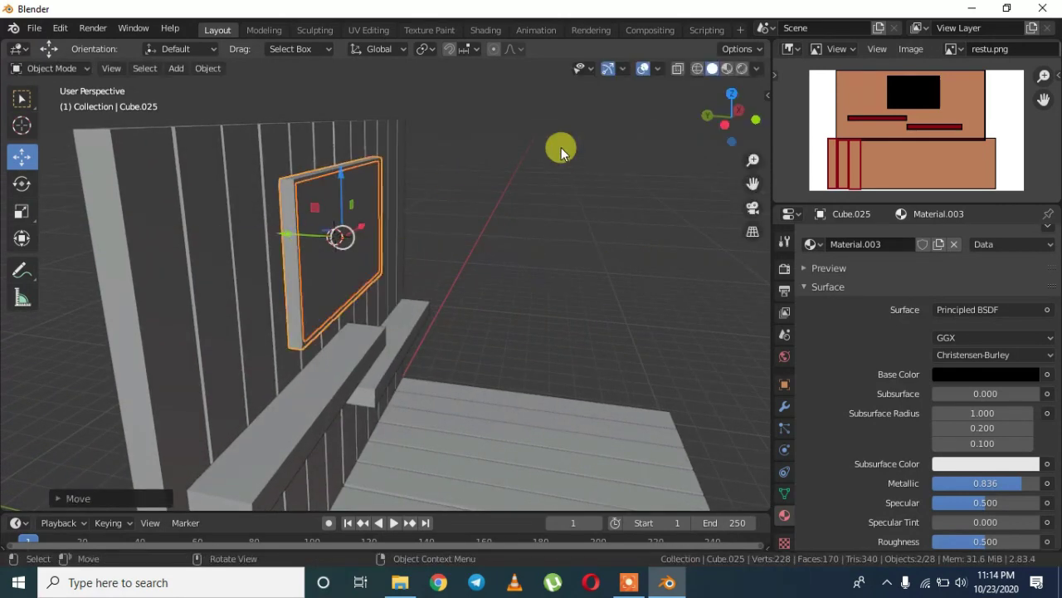
click(561, 147)
right_click(593, 181)
click(532, 149)
Step: Preview the wall, shelves and screen from the front in rendered shading, and return to solid shading
middle_drag(532, 149, 379, 154)
ctrl+middle_drag(474, 175, 473, 180)
scroll(473, 179, down, 5)
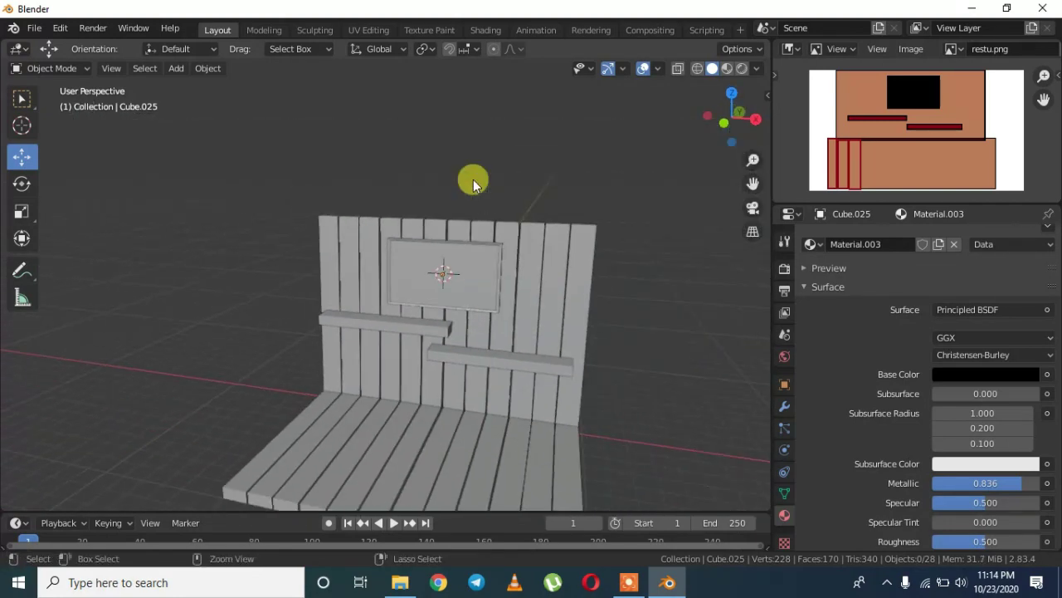
middle_drag(526, 254, 562, 229)
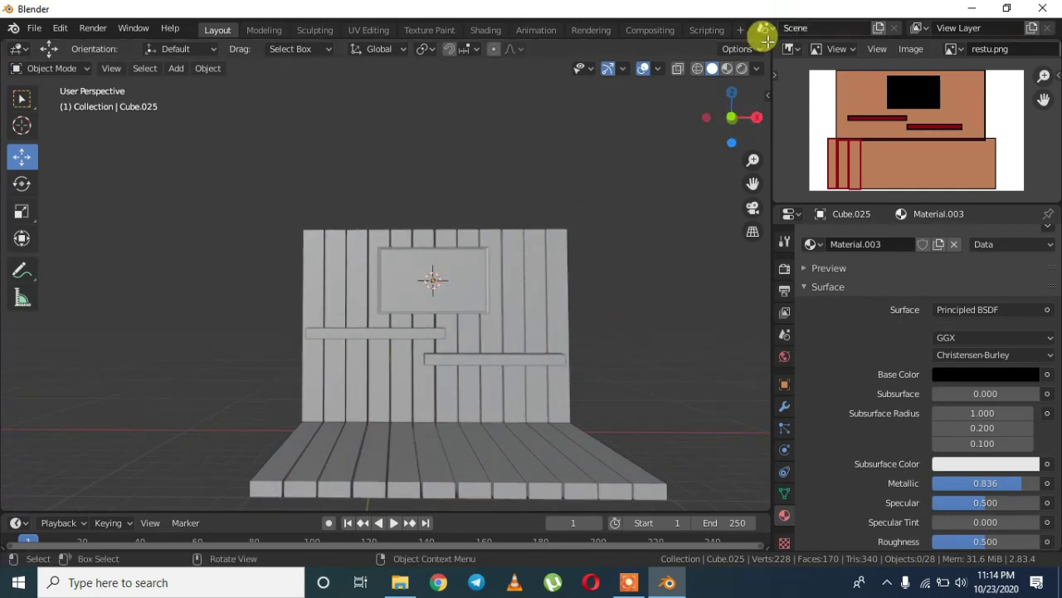
click(744, 66)
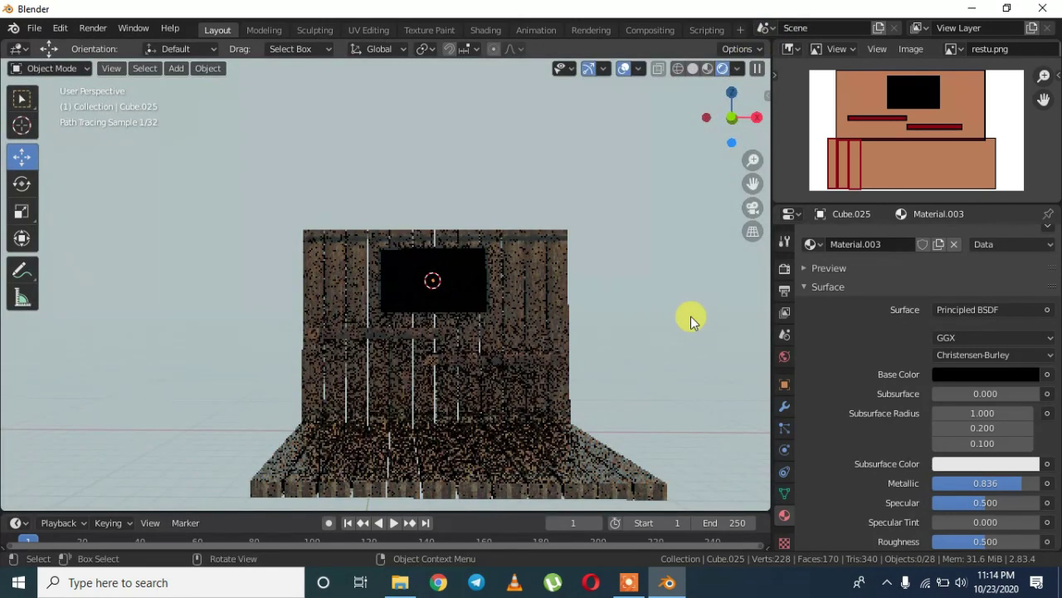
scroll(660, 316, up, 1)
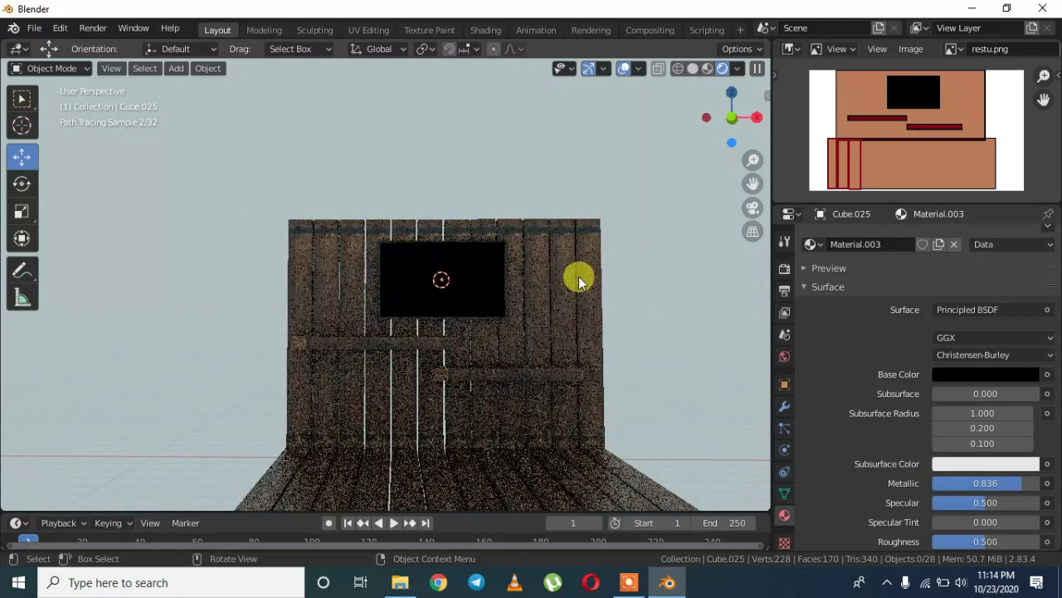
mouse_move(578, 282)
middle_down()
mouse_move(580, 260)
mouse_move(669, 283)
middle_up()
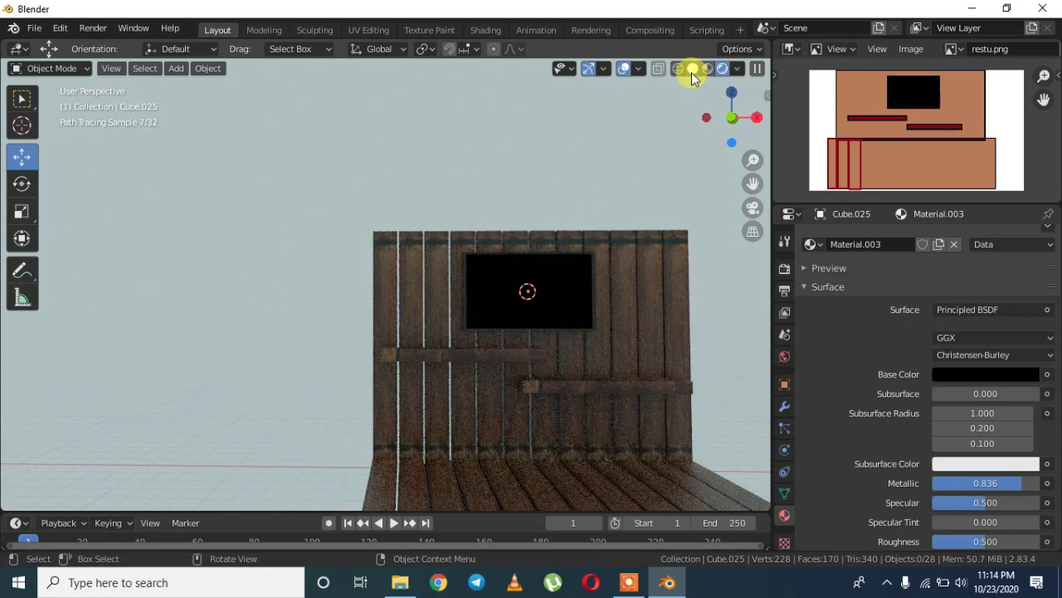
click(692, 70)
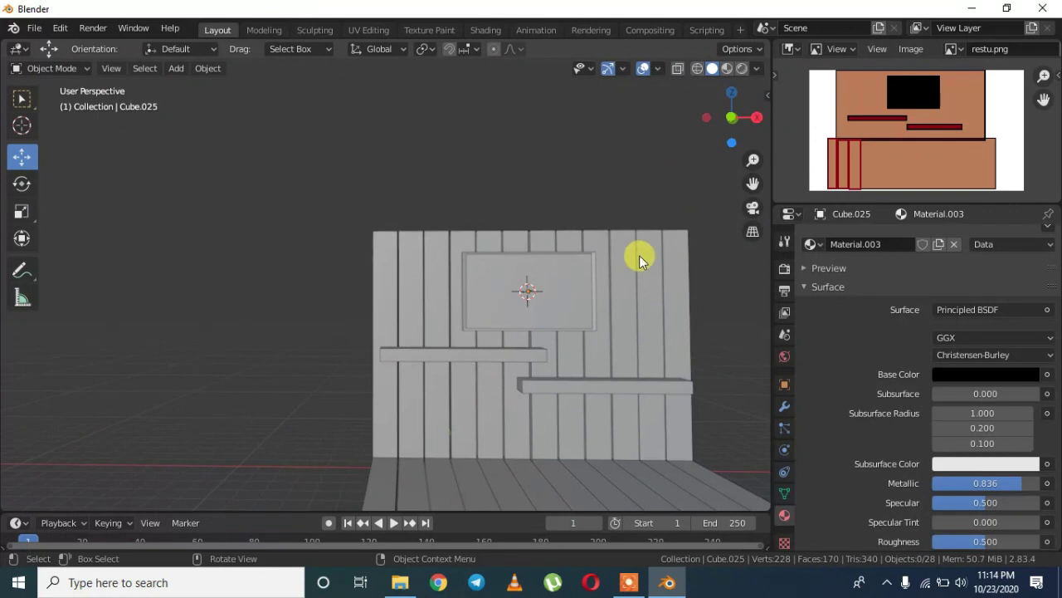
Step: Switch to Chrome, search Google Images for "wood material texture" and open the HD light wood texture result from Pinterest
click(454, 585)
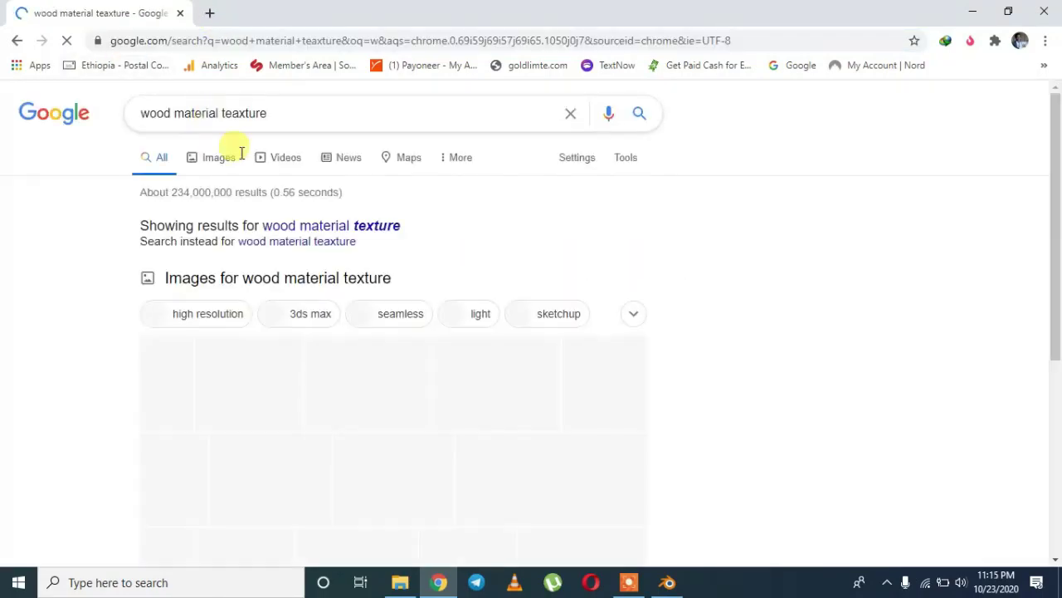
click(209, 159)
scroll(1053, 202, down, 2)
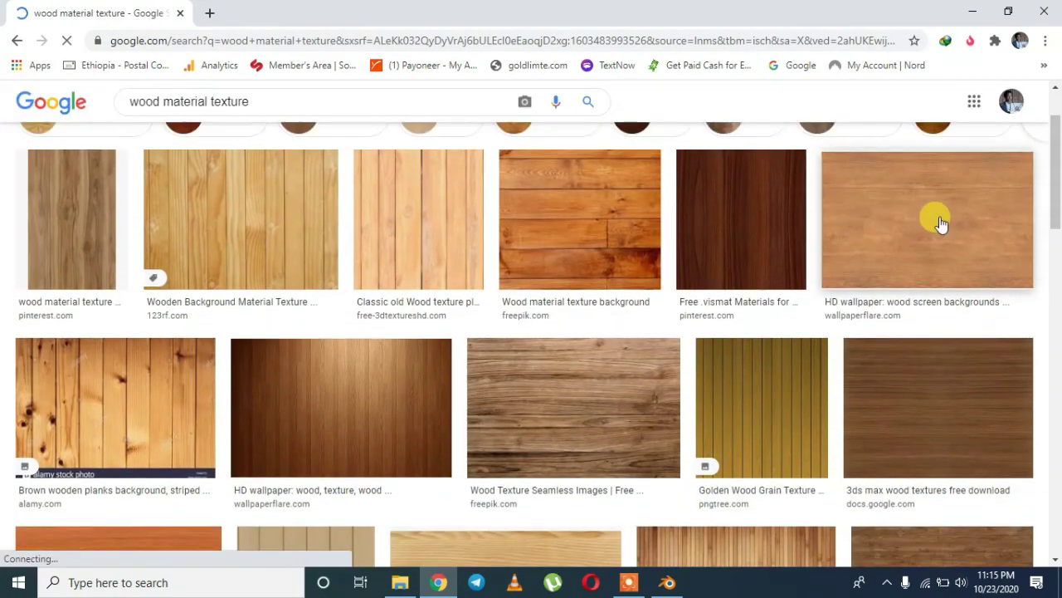
click(938, 220)
scroll(1056, 332, down, 2)
scroll(659, 308, up, 2)
click(659, 308)
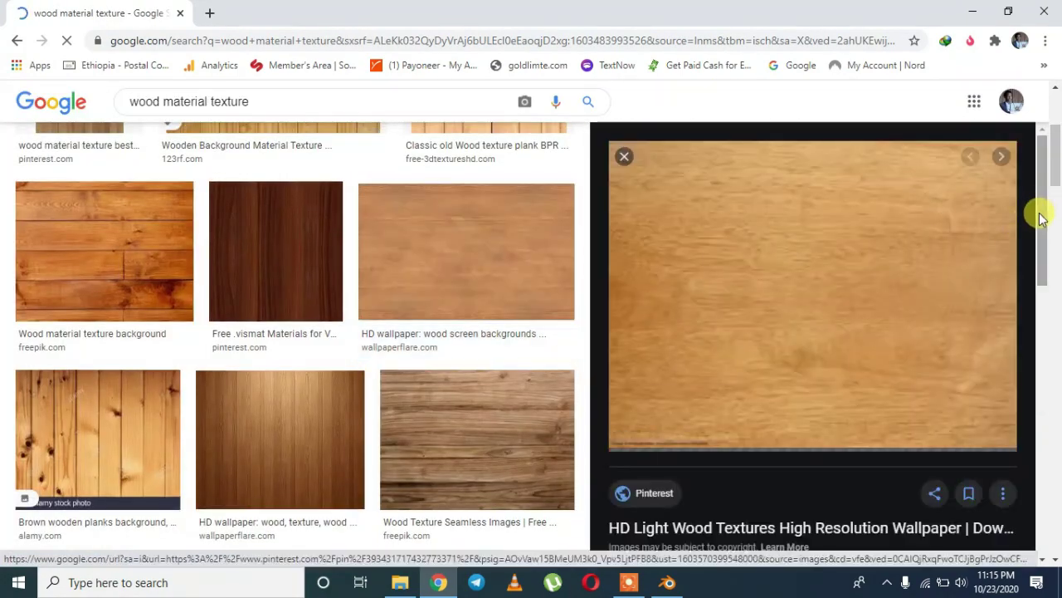
Step: Save the light wood texture image to the Desktop as a JPEG named "second"
right_click(857, 266)
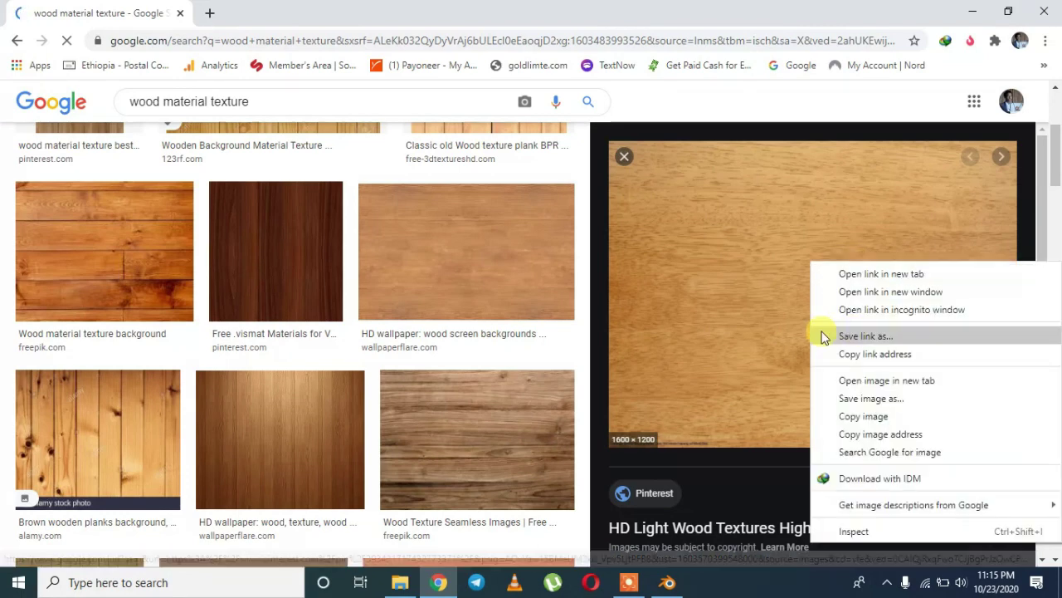
click(870, 399)
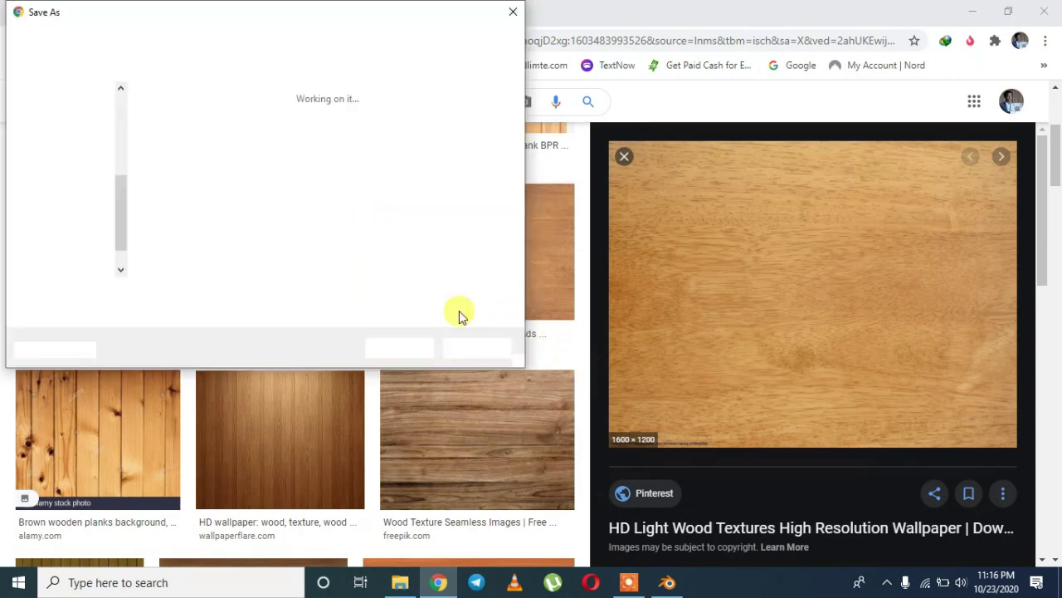
text(se)
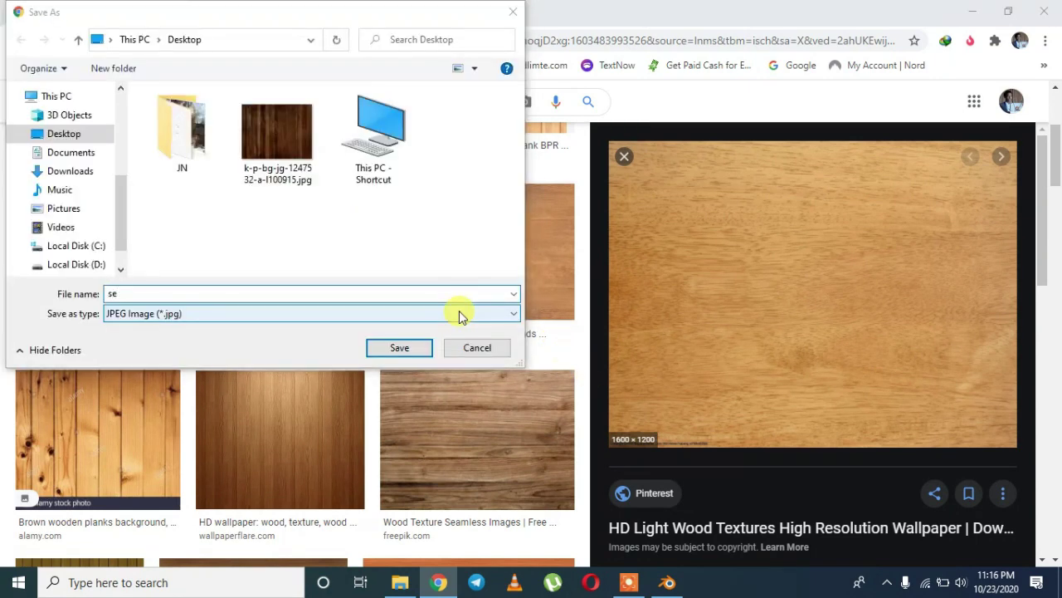
text(cond)
key(Return)
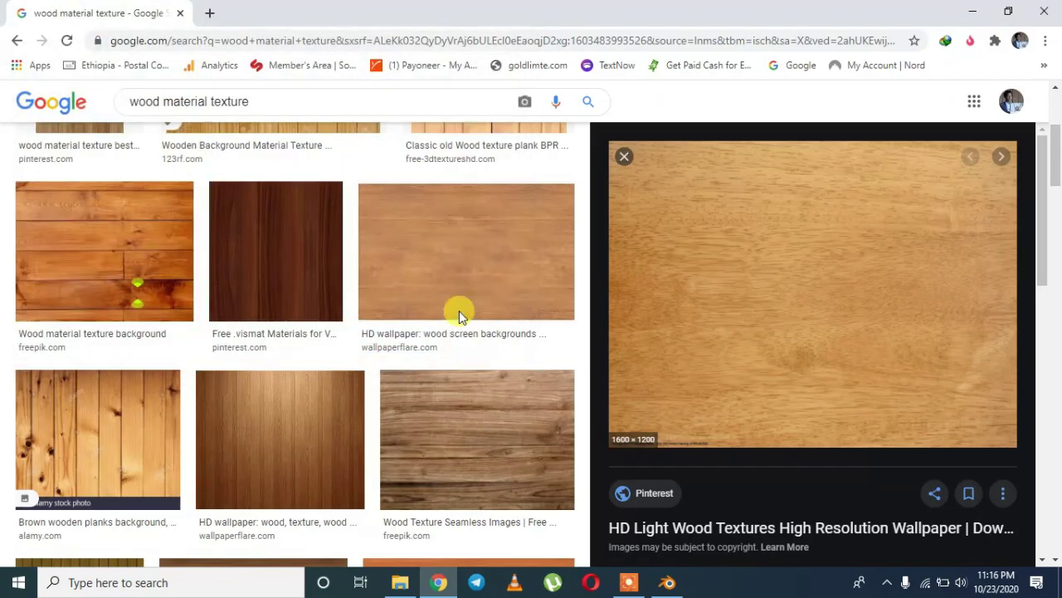
Step: Switch back to Blender and replace the wall planks' base color image with second.jpg from the Desktop
click(667, 581)
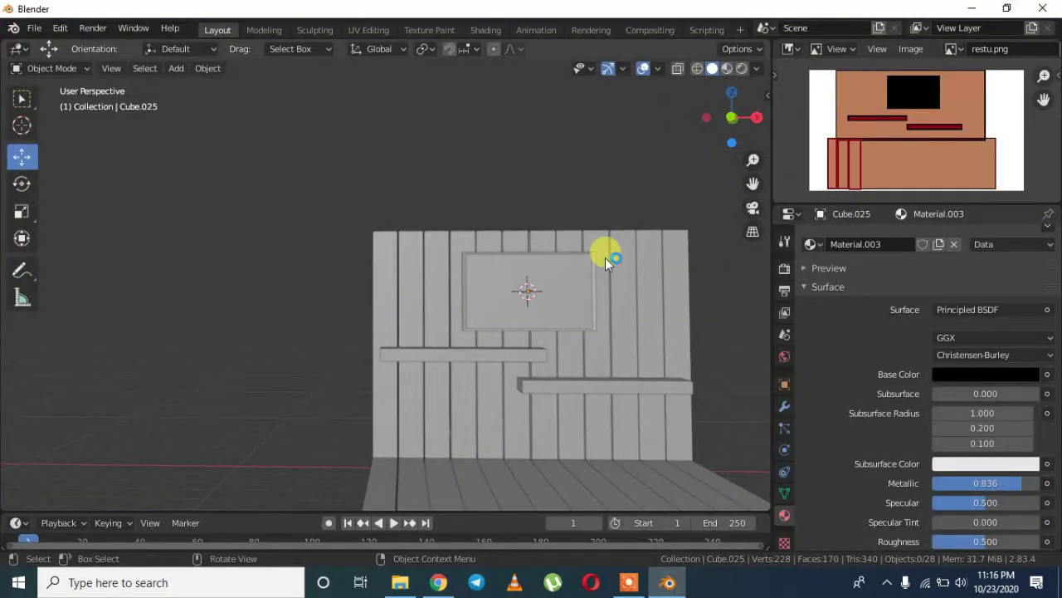
click(671, 285)
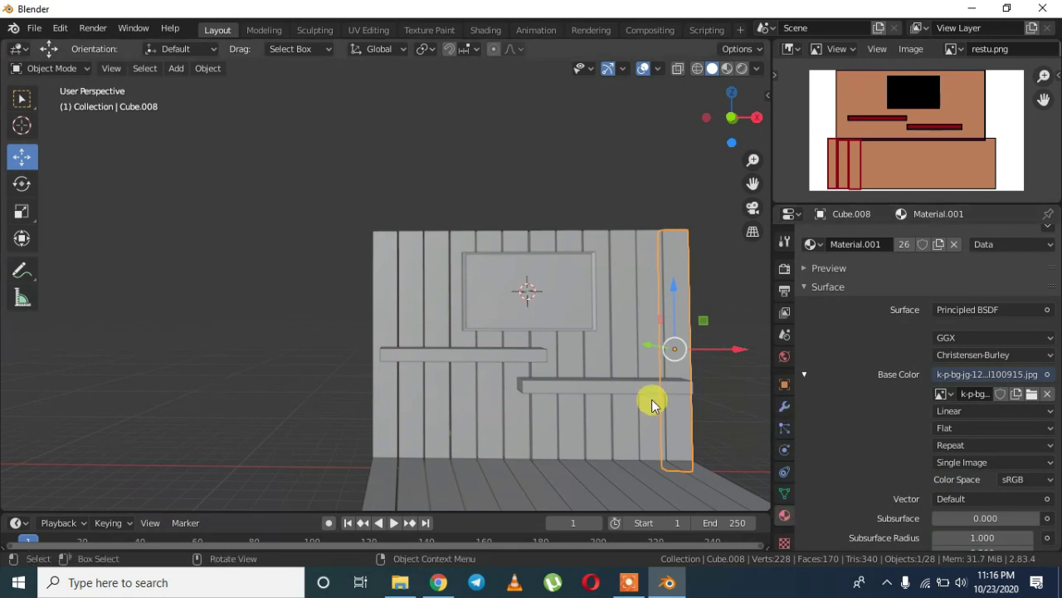
click(610, 385)
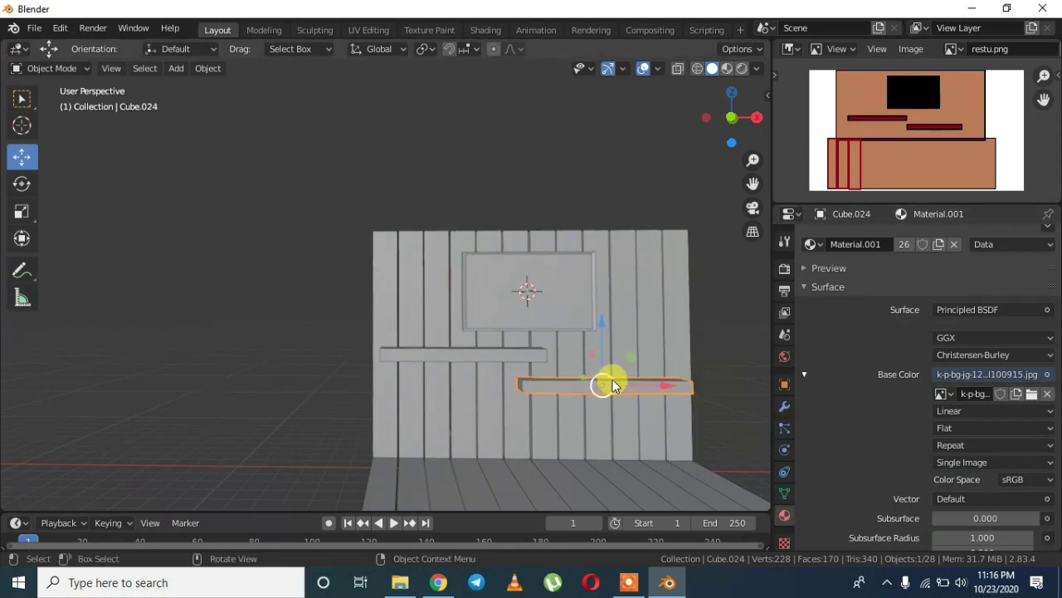
click(679, 287)
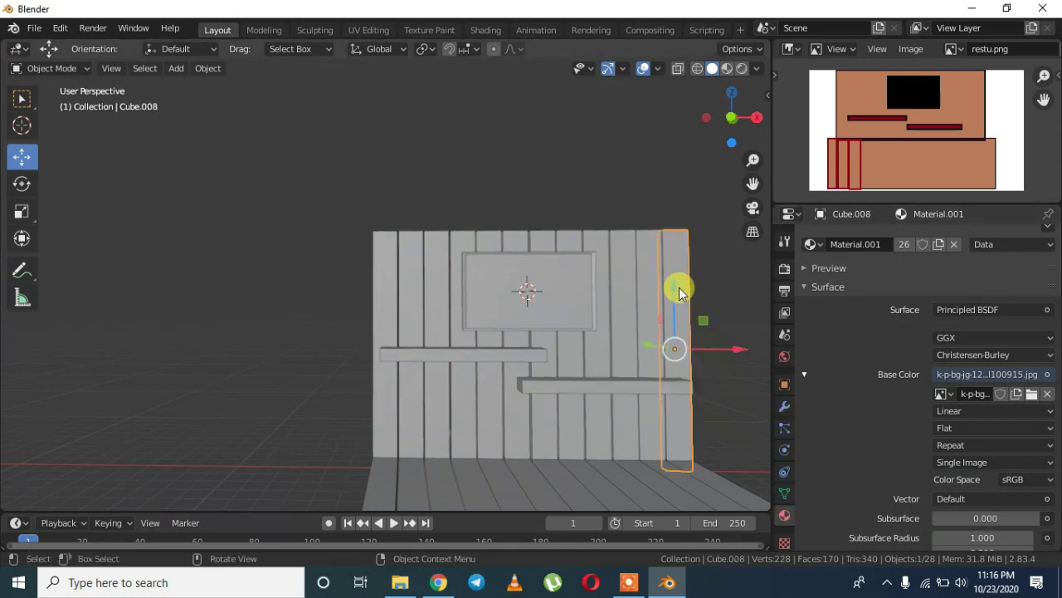
click(1030, 395)
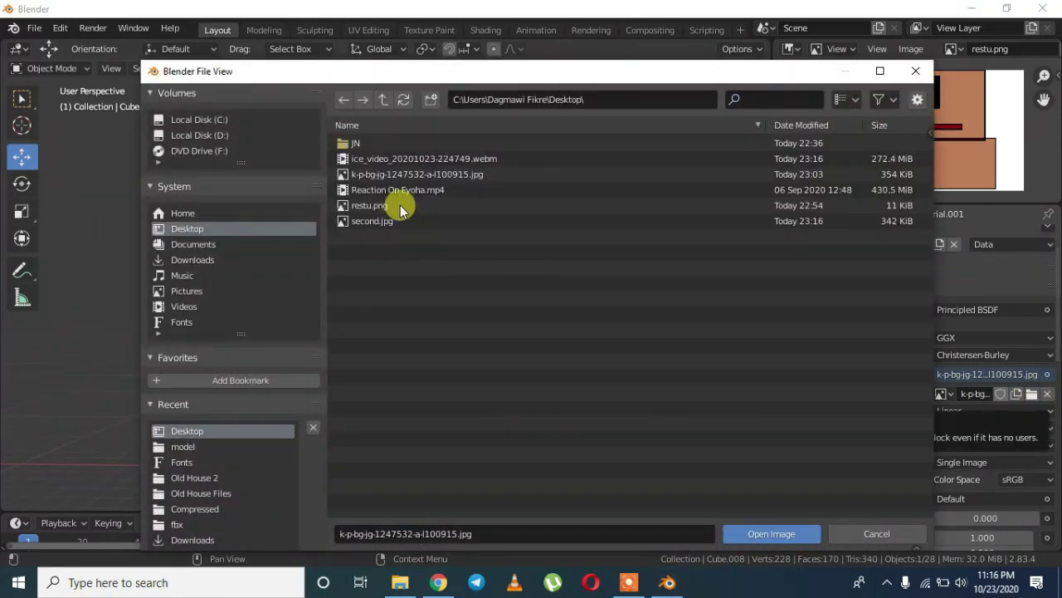
click(382, 220)
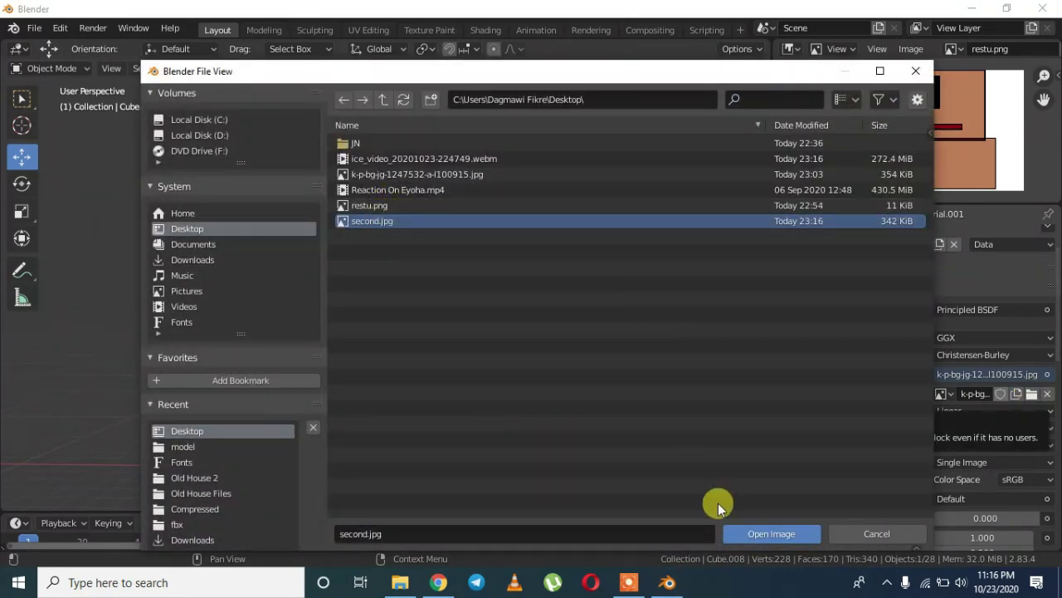
click(767, 535)
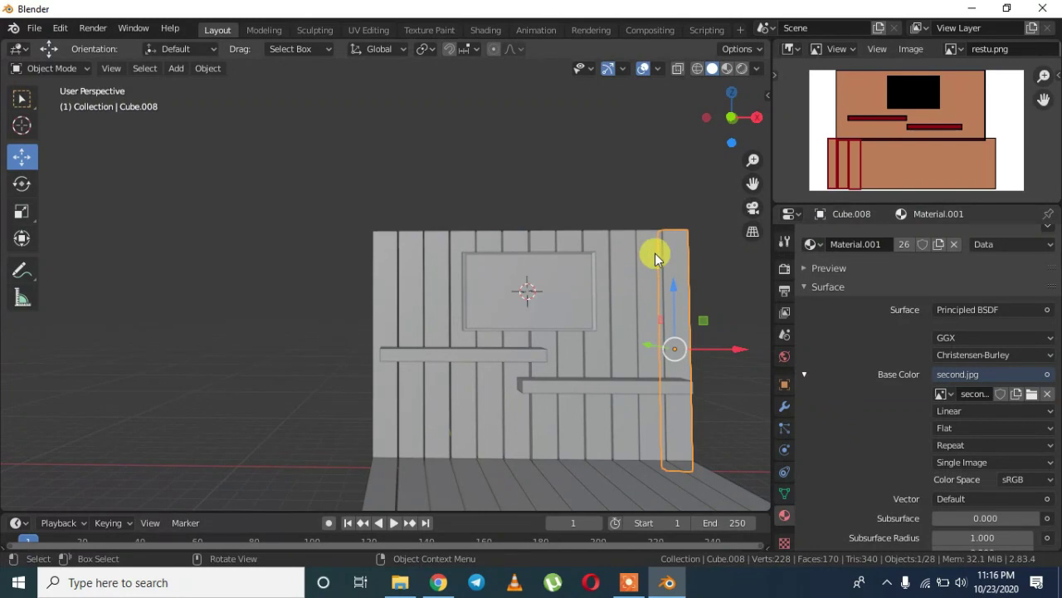
Step: Preview the second.jpg wood texture on the wall and floor planks in rendered shading, and return to solid shading
click(654, 258)
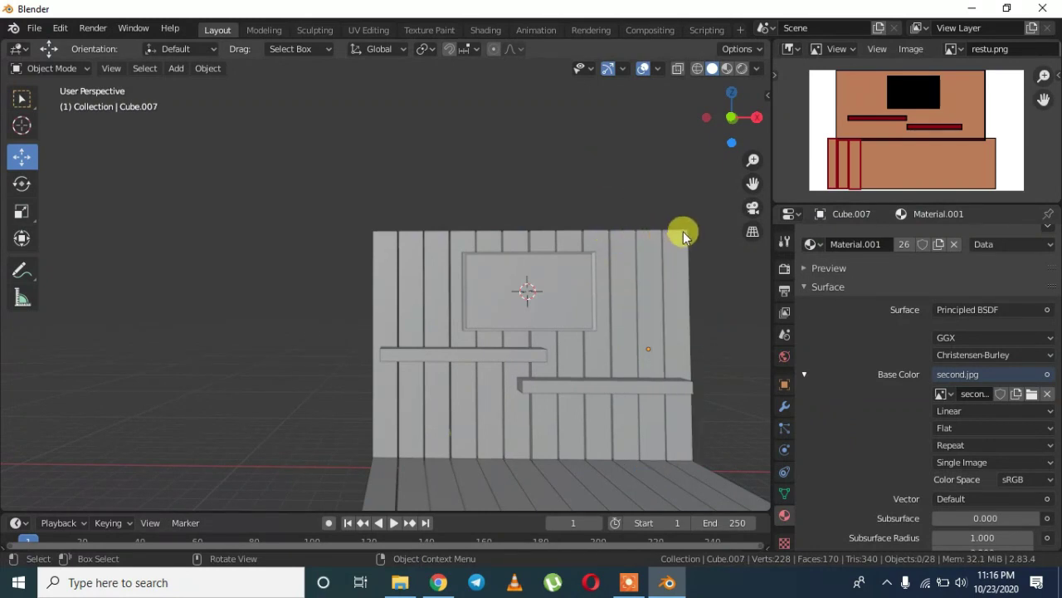
mouse_move(683, 272)
middle_down()
mouse_move(665, 300)
mouse_move(654, 297)
mouse_move(581, 221)
middle_up()
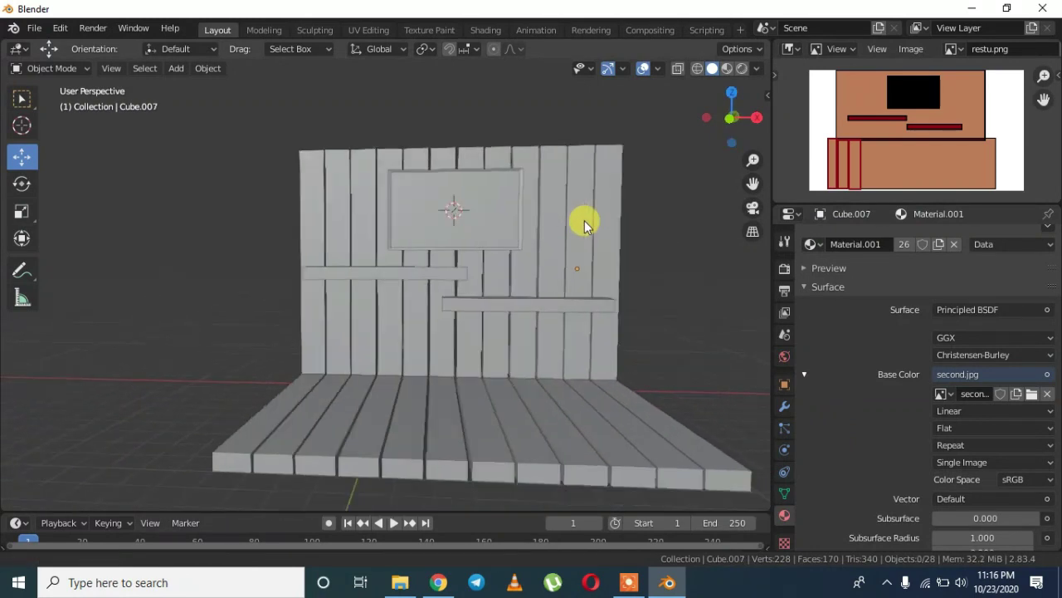
click(744, 68)
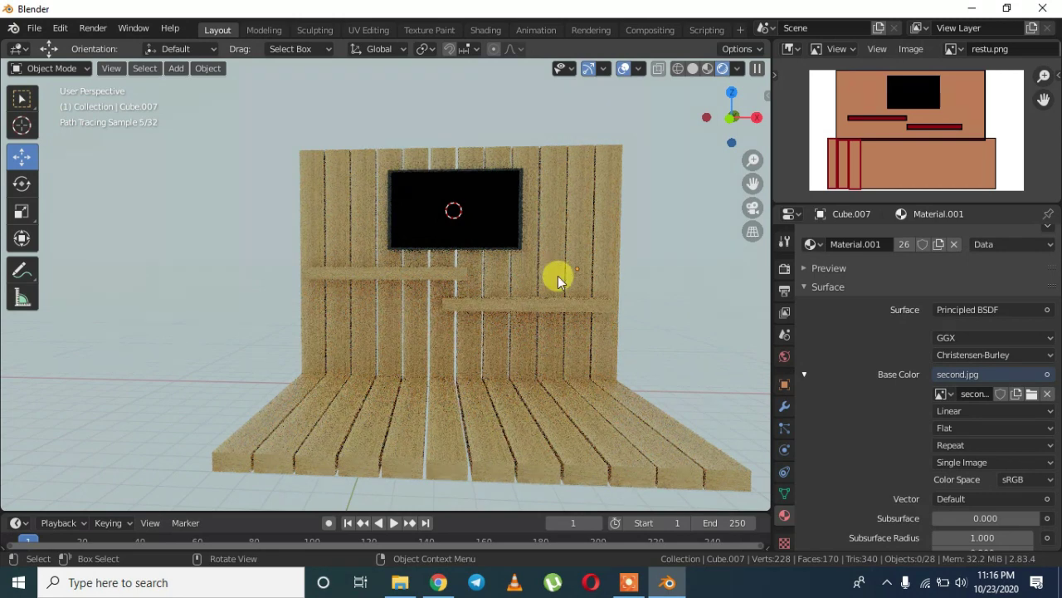
click(694, 70)
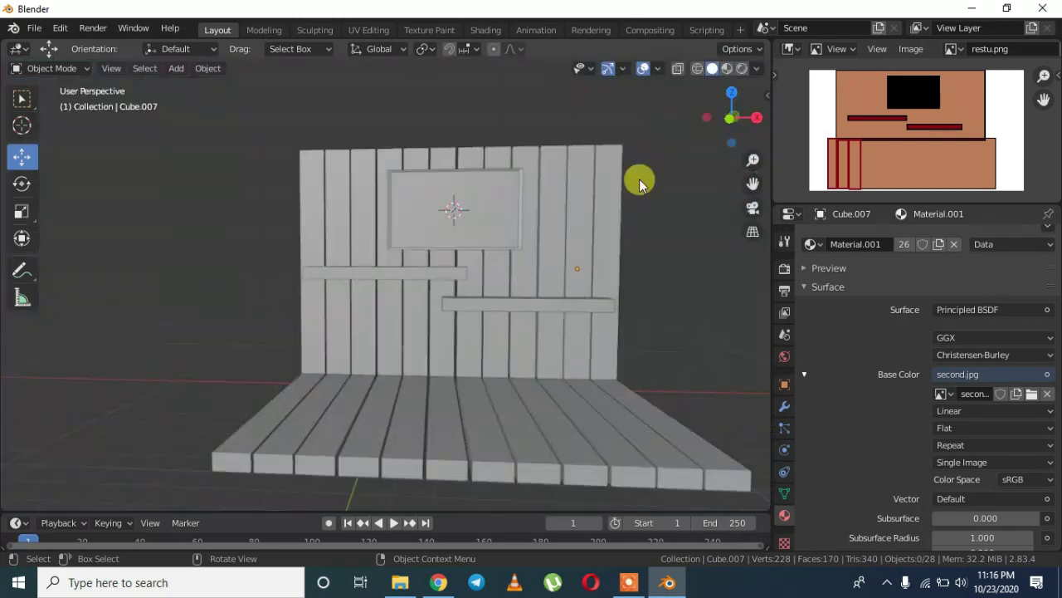
Step: Add a cube, scale it up until it encloses the whole plank set, and shift it slightly forward along Y
mouse_move(569, 185)
middle_down()
mouse_move(659, 221)
mouse_move(658, 239)
mouse_move(606, 221)
middle_up()
key(shift+a)
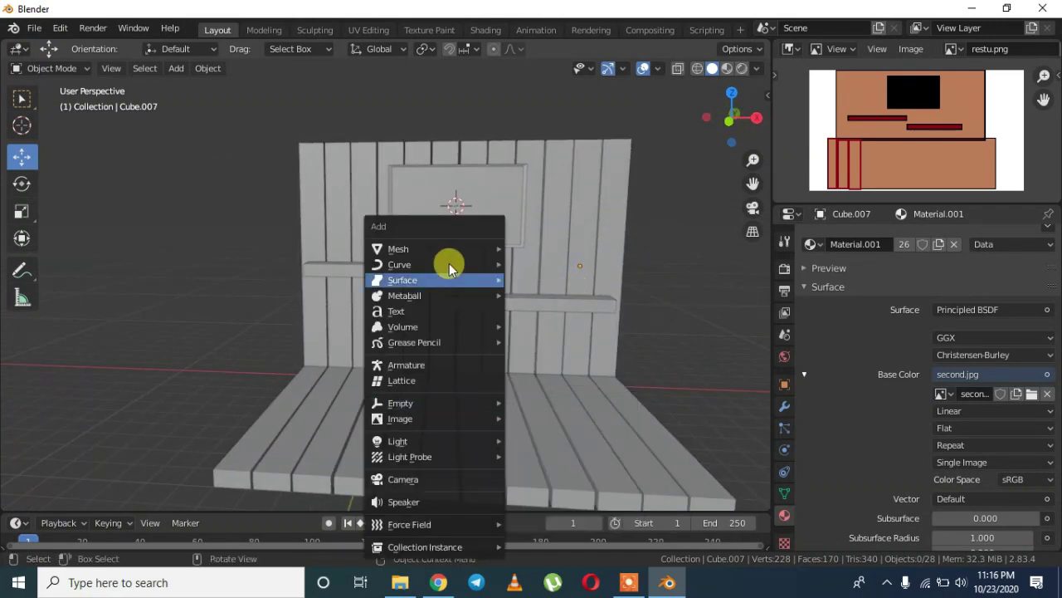
mouse_move(452, 249)
click(538, 264)
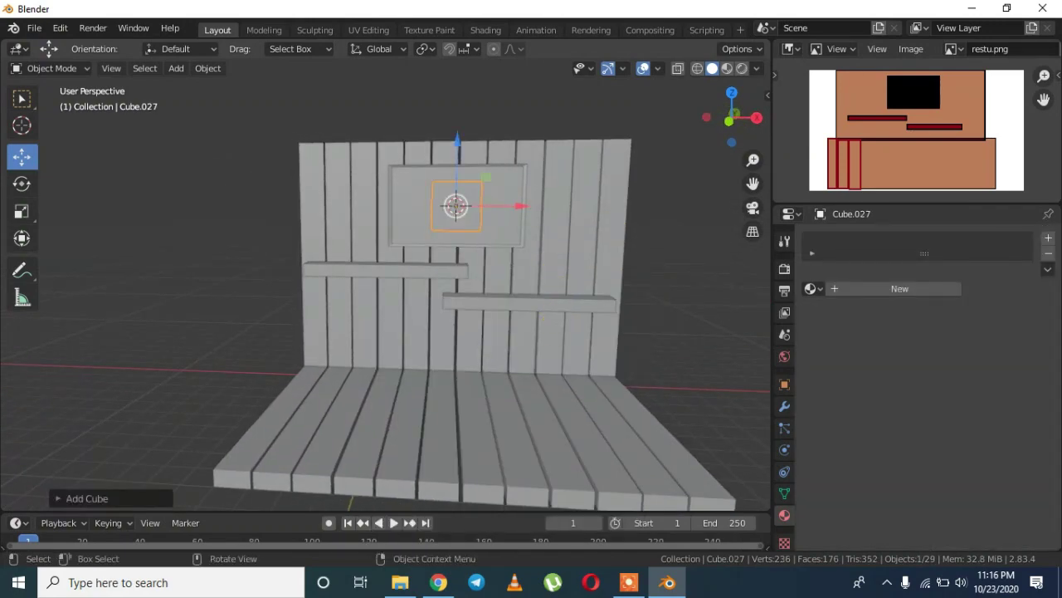
key(s)
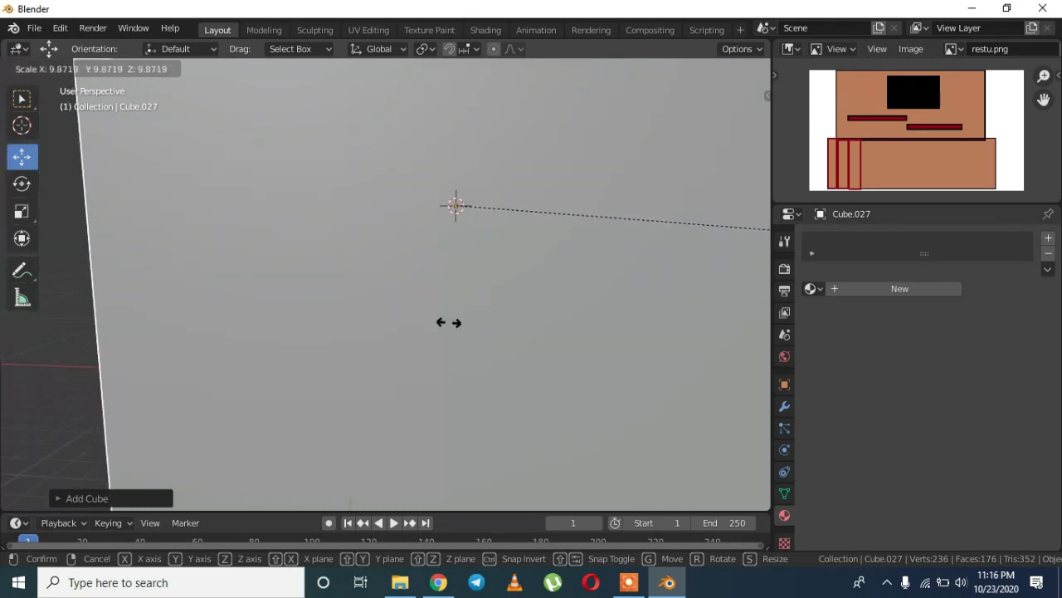
click(415, 313)
scroll(415, 314, down, 3)
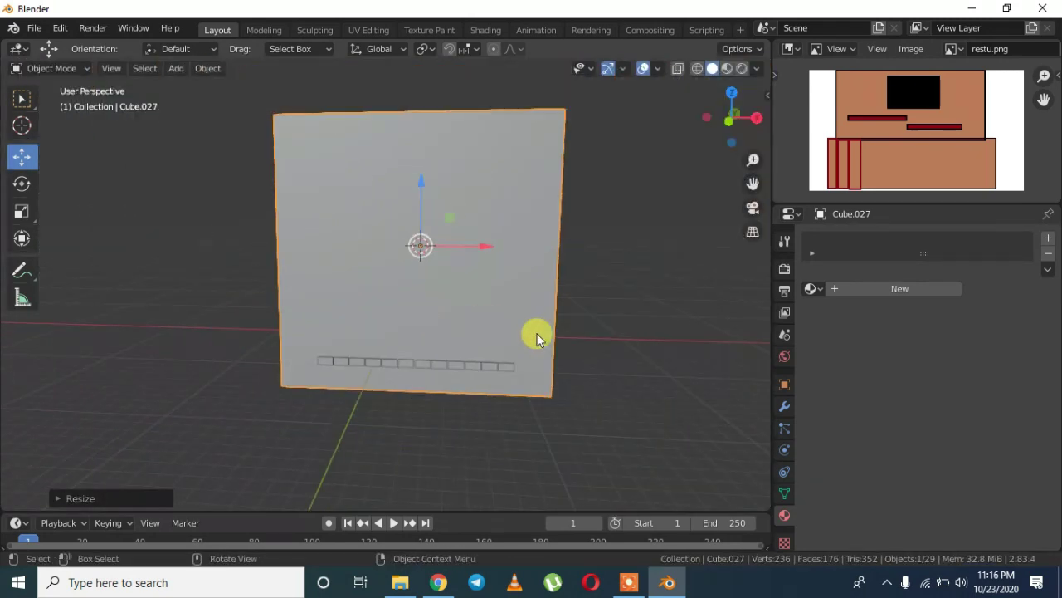
middle_drag(548, 354, 433, 285)
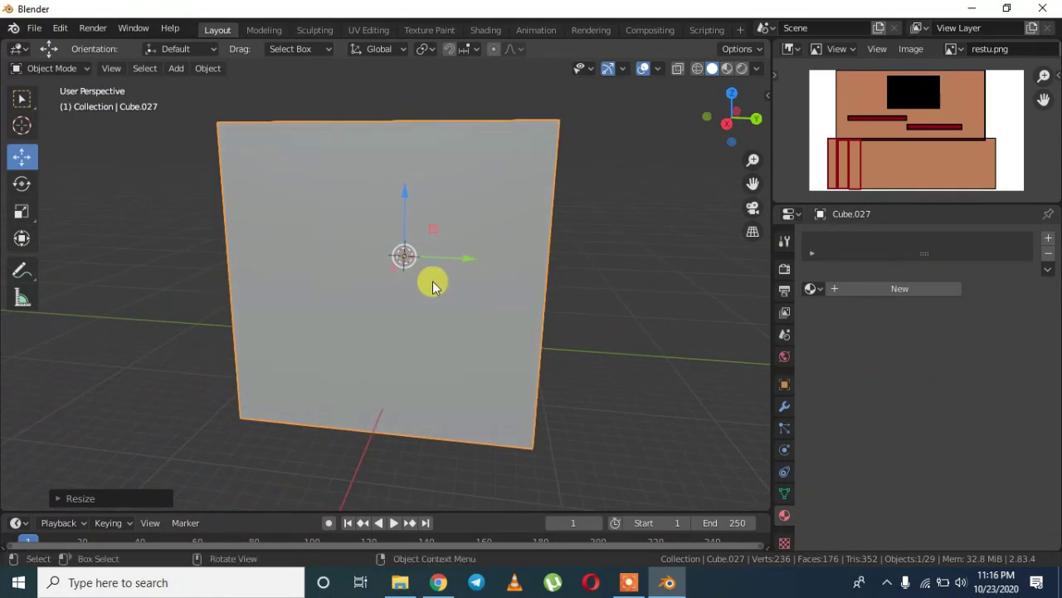
drag(462, 264, 434, 251)
click(534, 282)
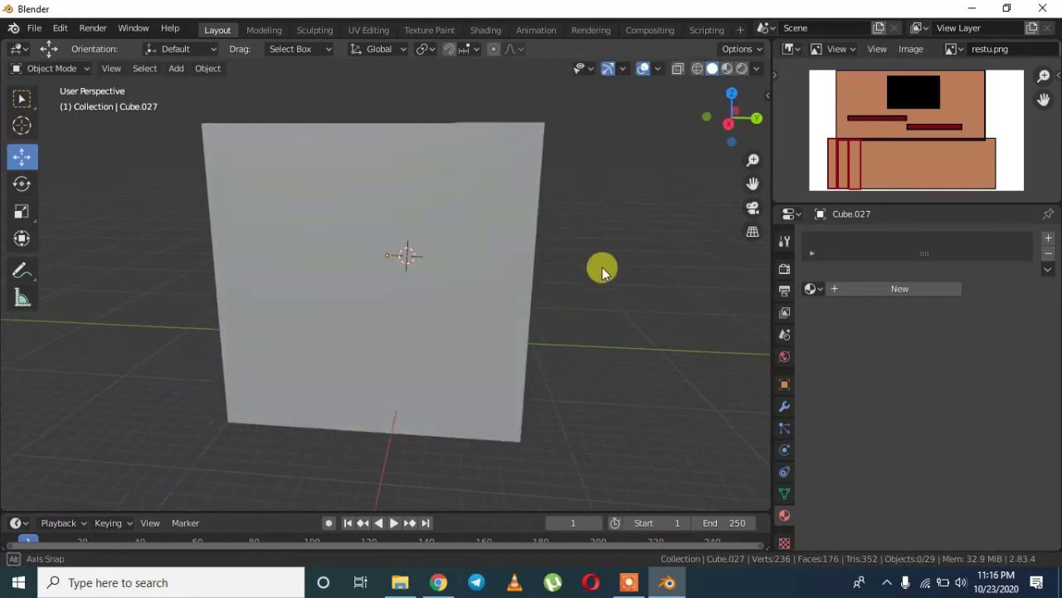
Step: Subdivide the back face of the enclosing cube with 9 cuts
middle_drag(605, 271, 467, 247)
click(413, 214)
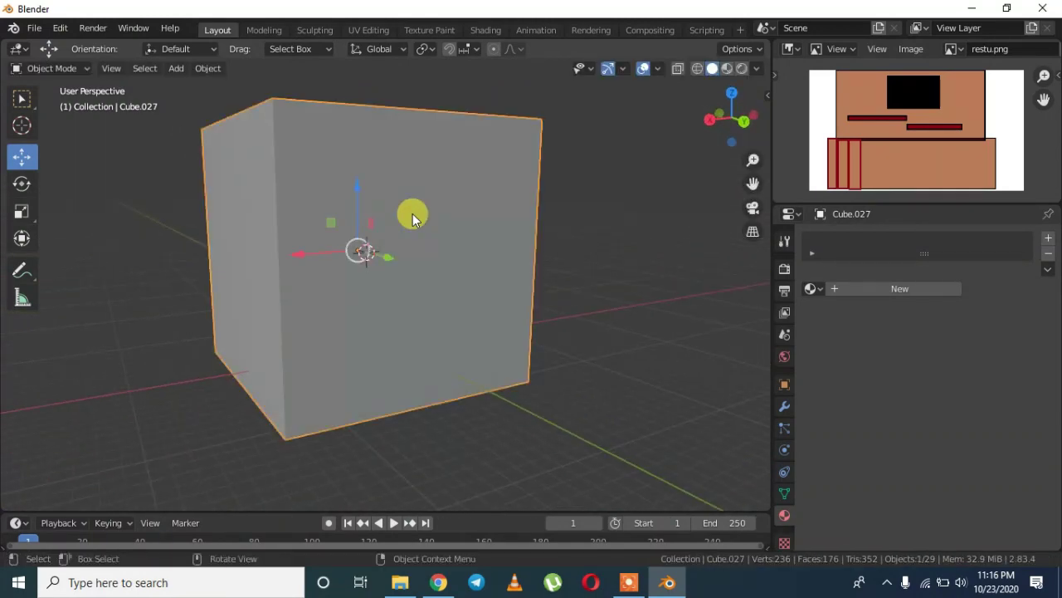
key(Tab)
click(440, 232)
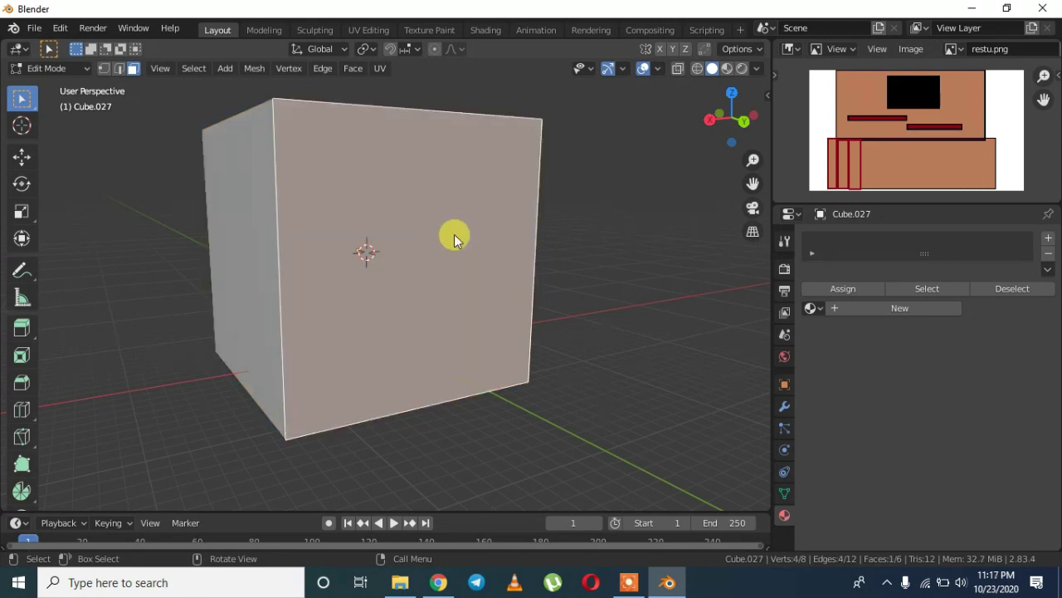
right_click(409, 236)
click(366, 239)
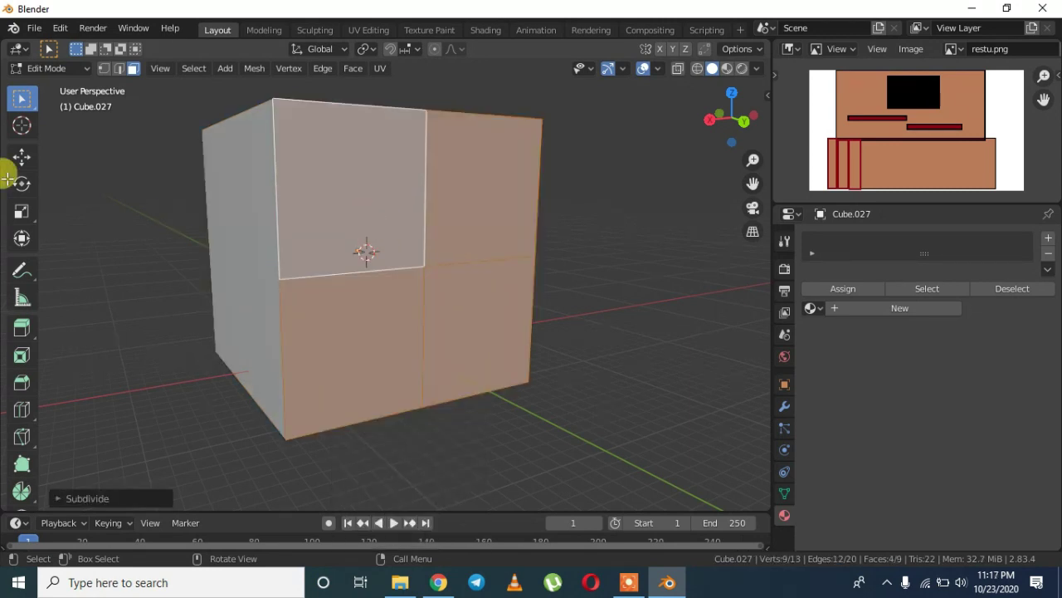
click(64, 499)
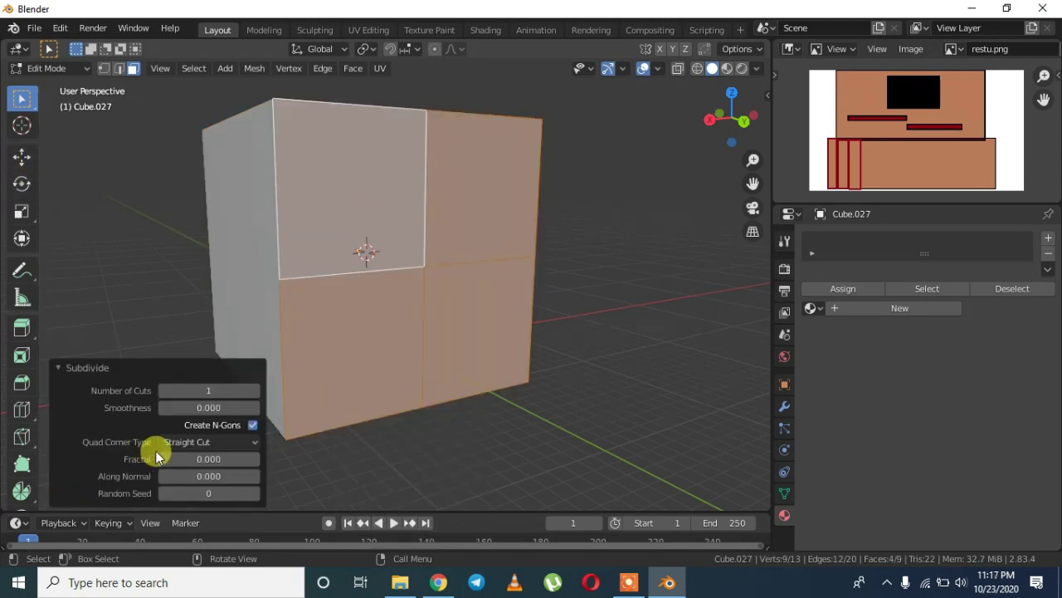
mouse_move(194, 391)
mouse_down()
mouse_move(217, 390)
mouse_move(190, 384)
mouse_up()
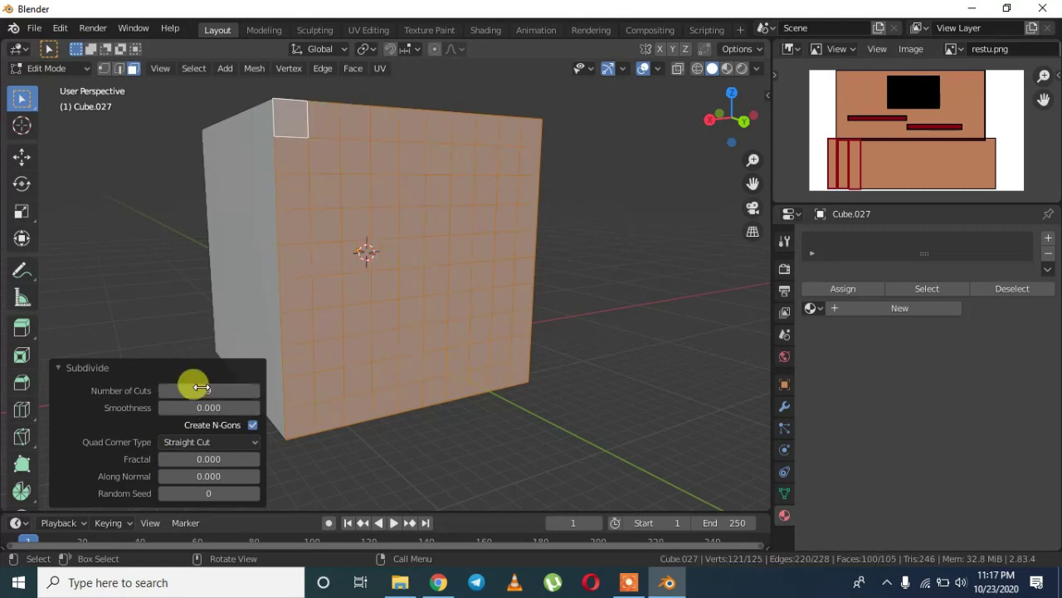
middle_drag(360, 337, 121, 200)
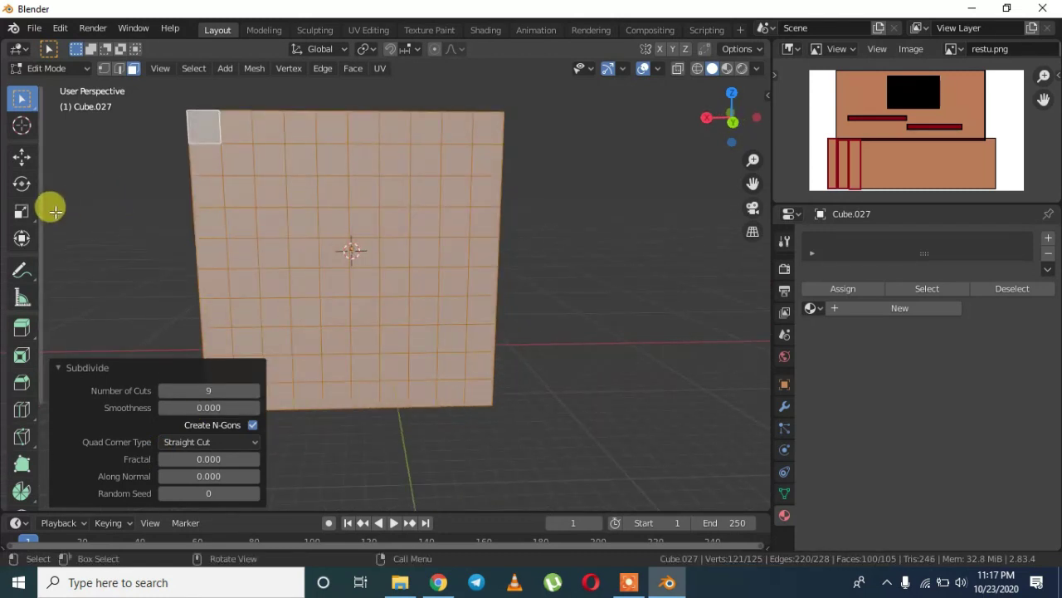
Step: Delete a block of faces four wide and two high in the upper middle of the subdivided back wall
click(22, 155)
click(333, 192)
shift+click(357, 189)
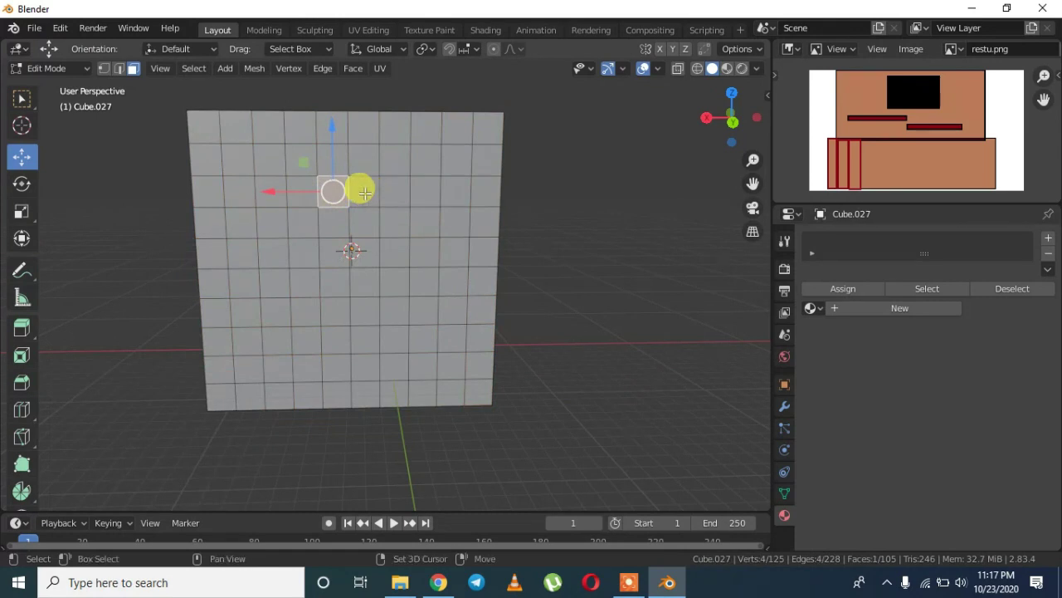
shift+click(387, 189)
shift+click(384, 218)
shift+click(355, 225)
shift+click(332, 222)
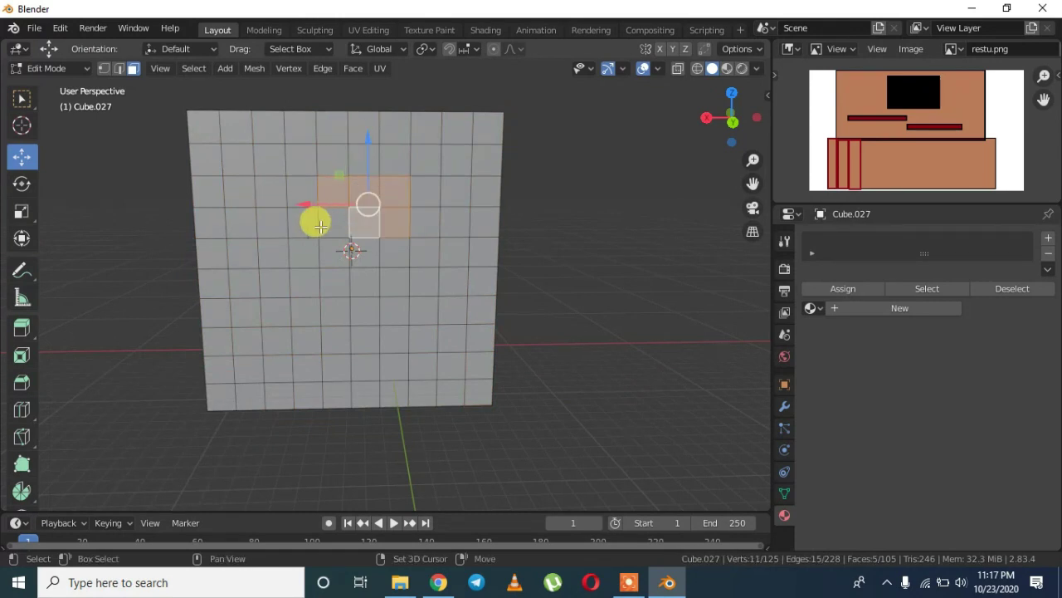
shift+click(302, 193)
shift+click(303, 222)
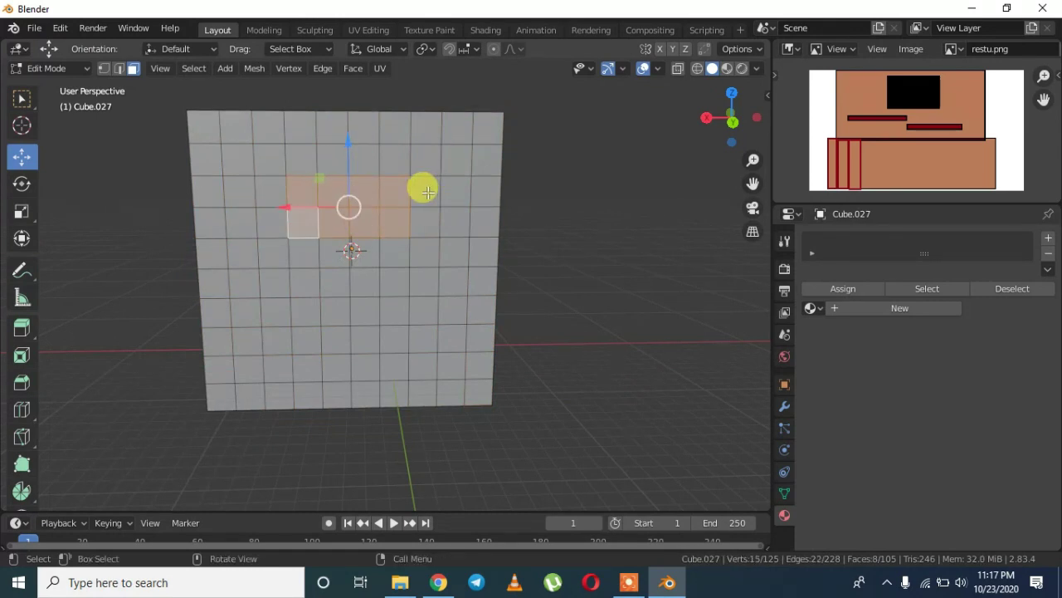
key(x)
click(386, 232)
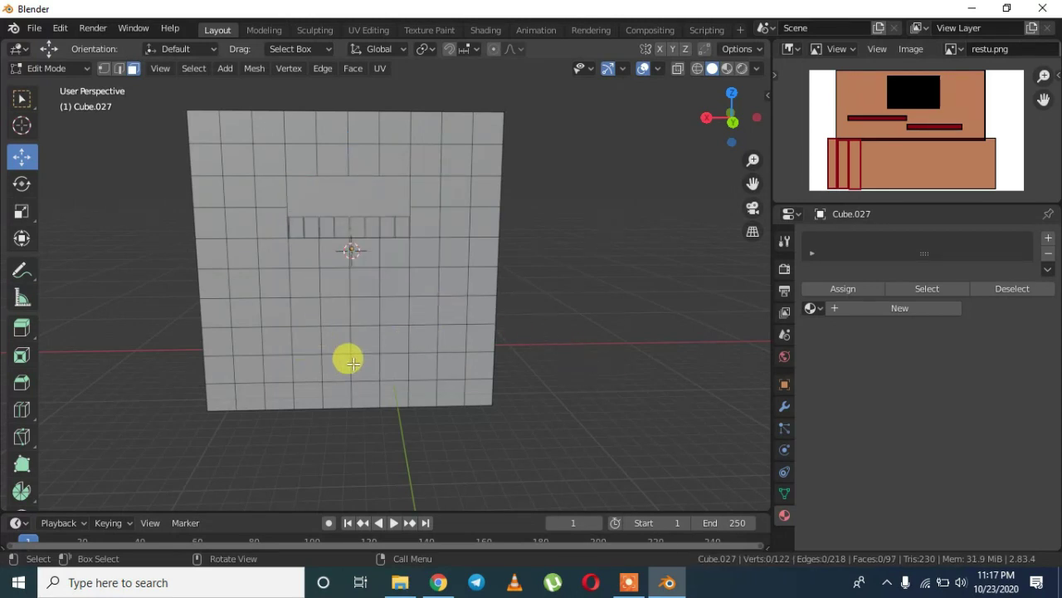
Step: Delete a second block of faces four wide and two high near the bottom of the subdivided back wall
click(307, 340)
shift+click(391, 340)
shift+click(365, 341)
shift+click(338, 369)
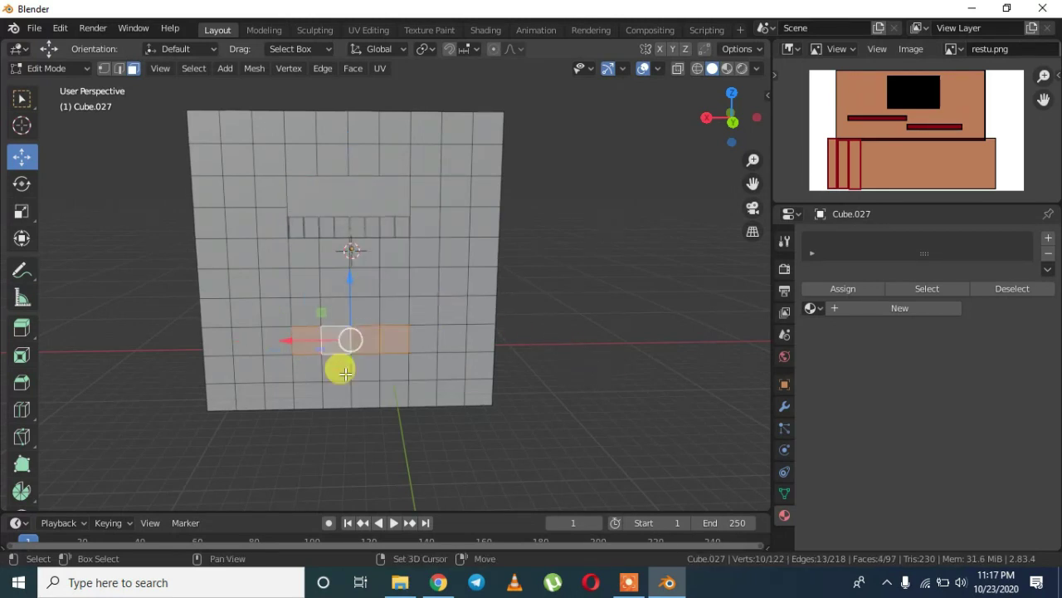
shift+click(308, 369)
shift+click(373, 368)
shift+click(340, 364)
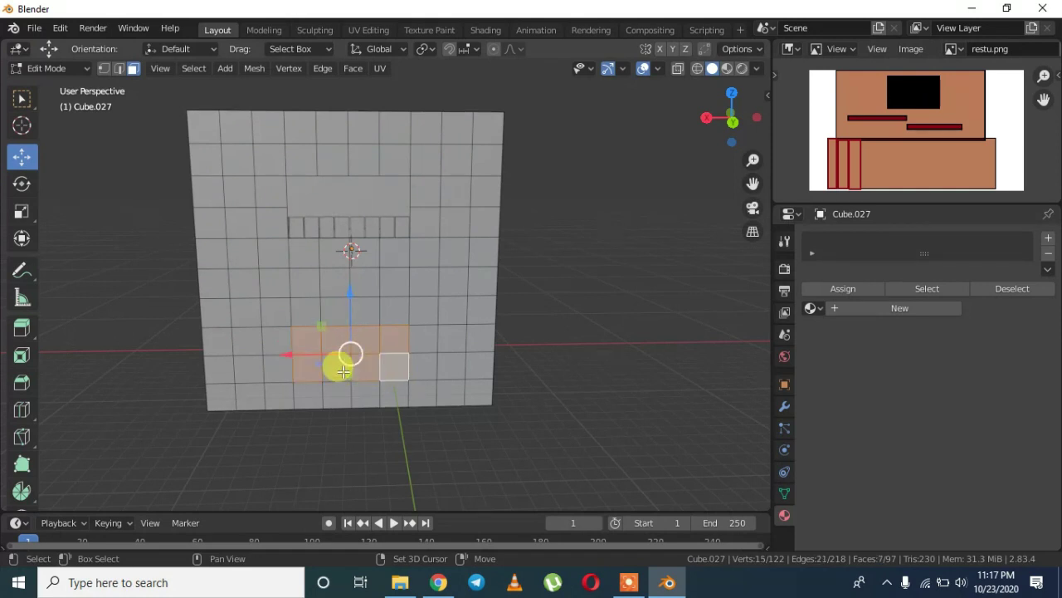
shift+click(353, 378)
key(x)
click(356, 398)
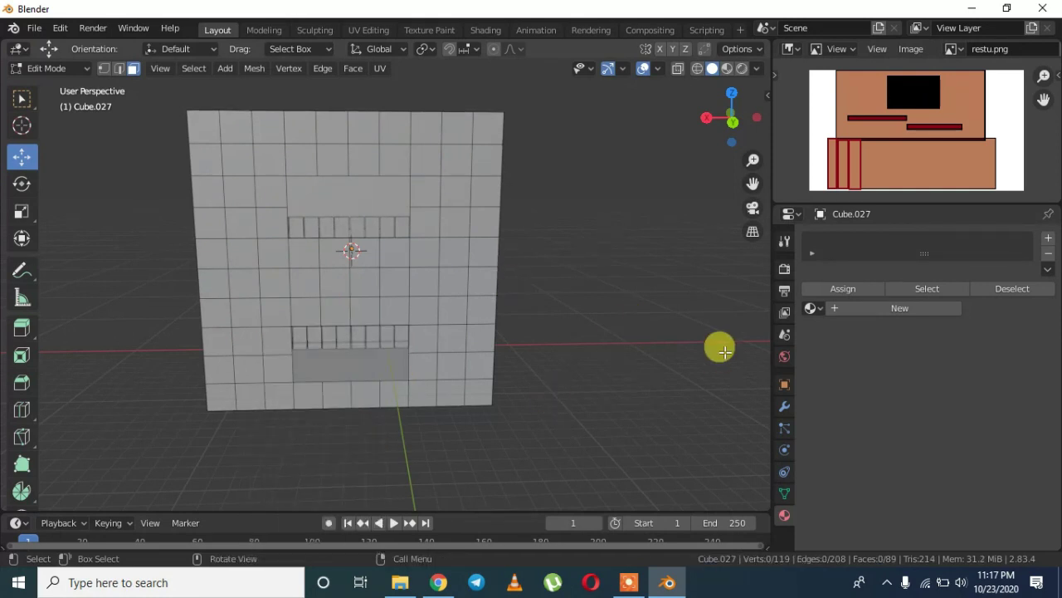
Step: Delete the cube's front face to open the room, and return to Object Mode
middle_drag(719, 347, 194, 321)
click(392, 299)
key(x)
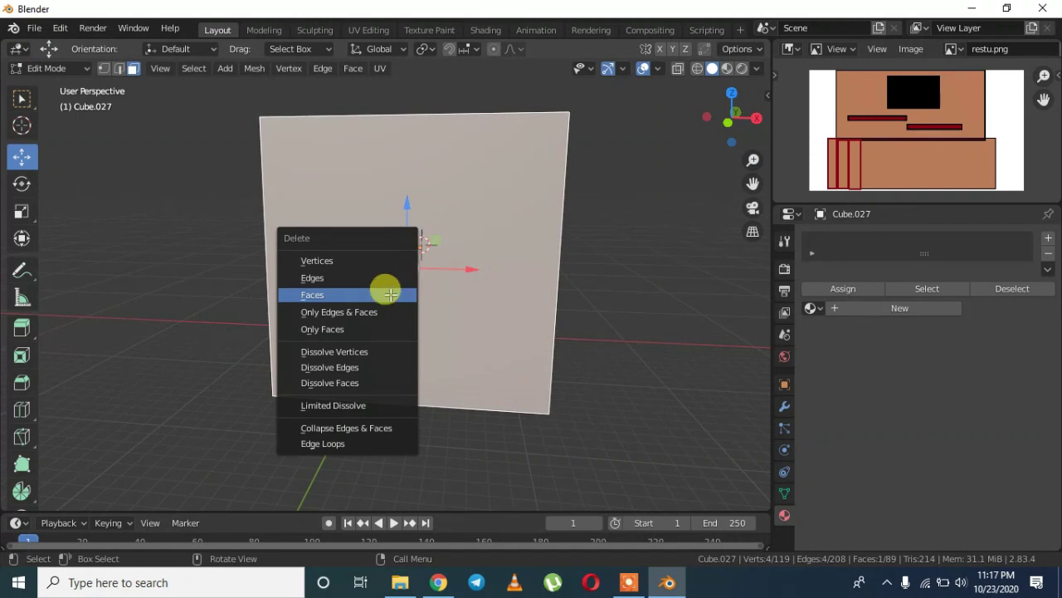
click(391, 295)
key(grave)
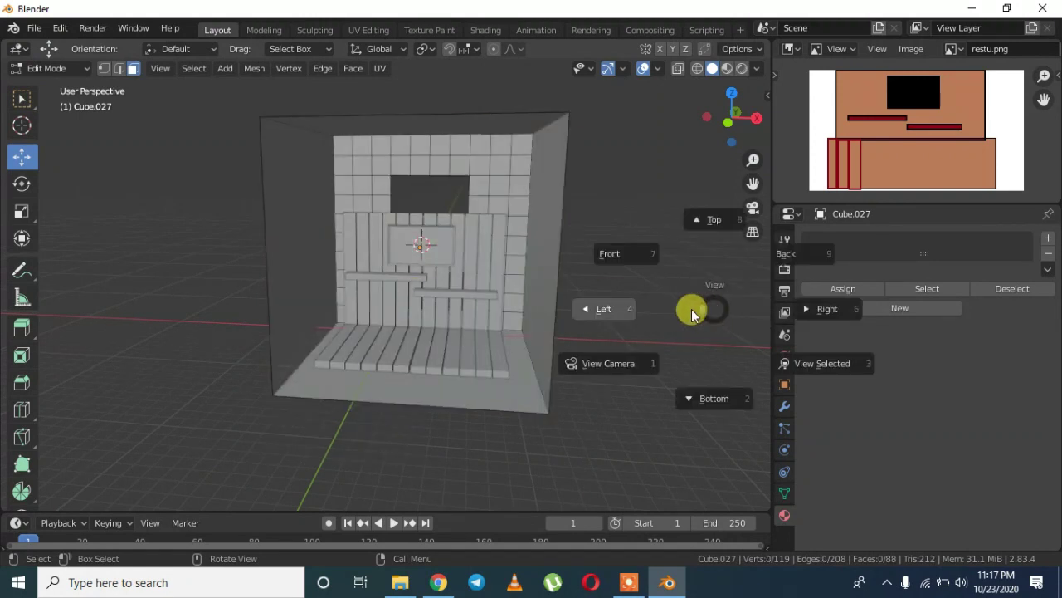
key(Tab)
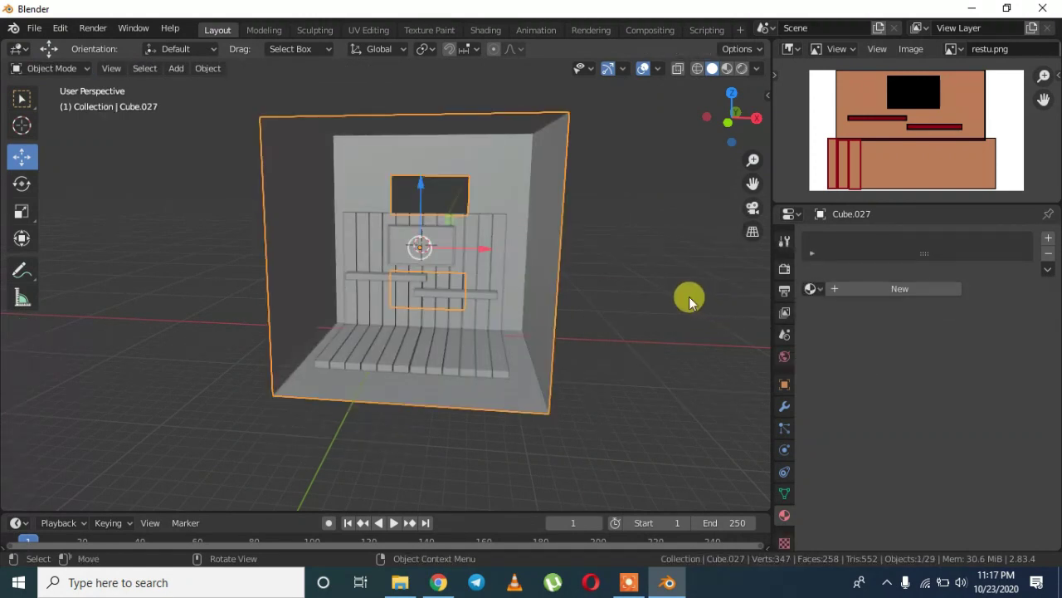
Step: Preview the open room around the planks in rendered shading, and return to solid shading
click(628, 251)
middle_drag(628, 252, 542, 264)
scroll(542, 266, up, 2)
scroll(542, 264, up, 1)
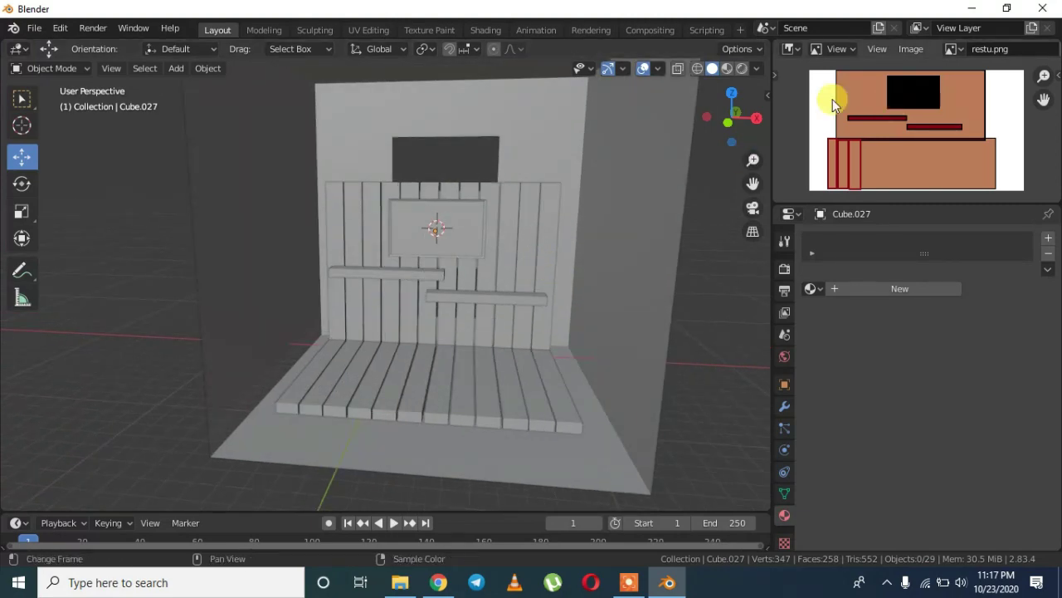
click(742, 68)
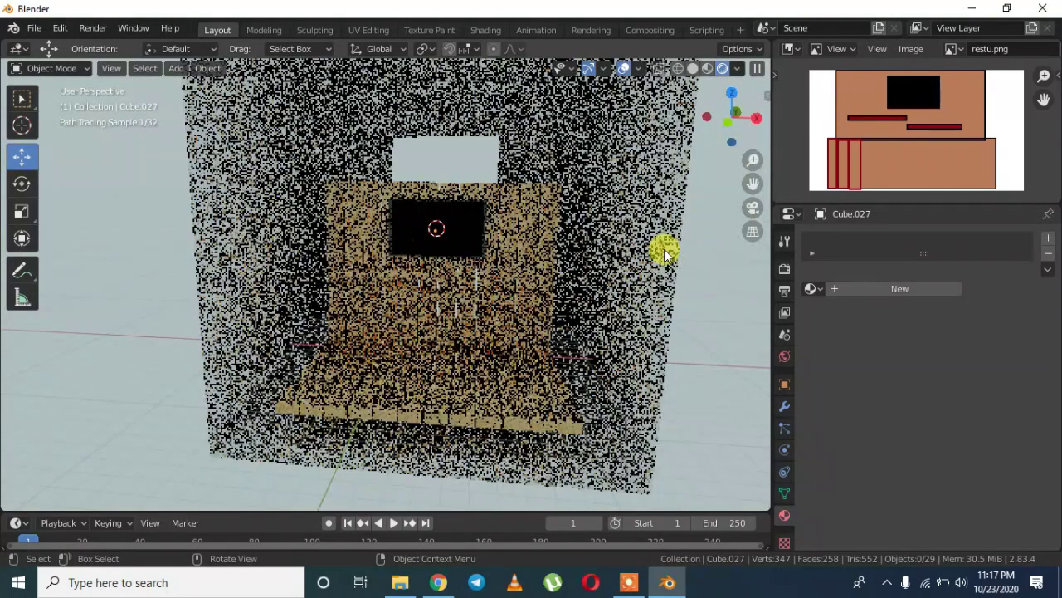
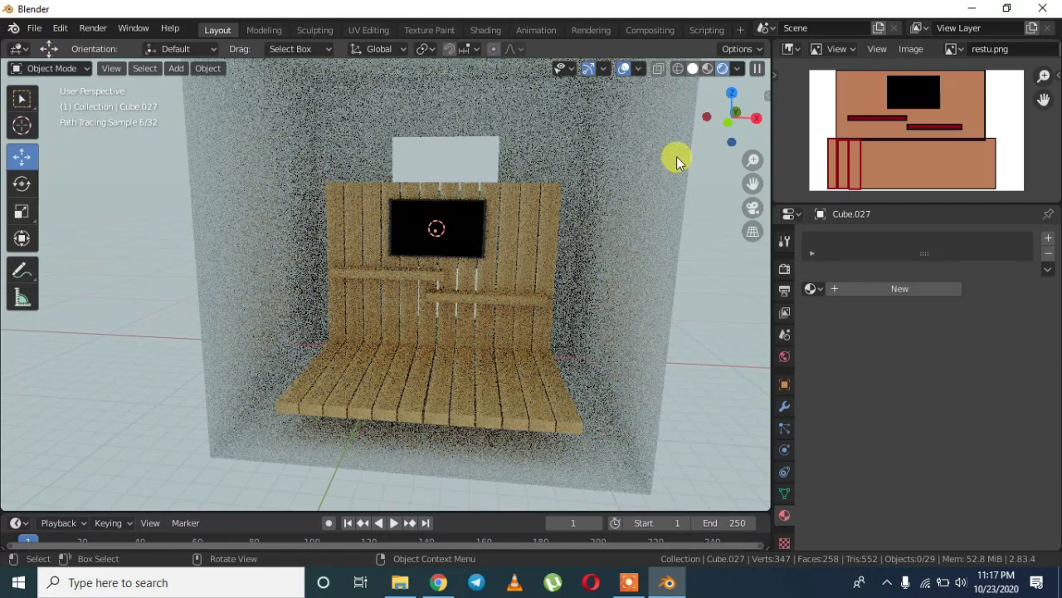
key(z)
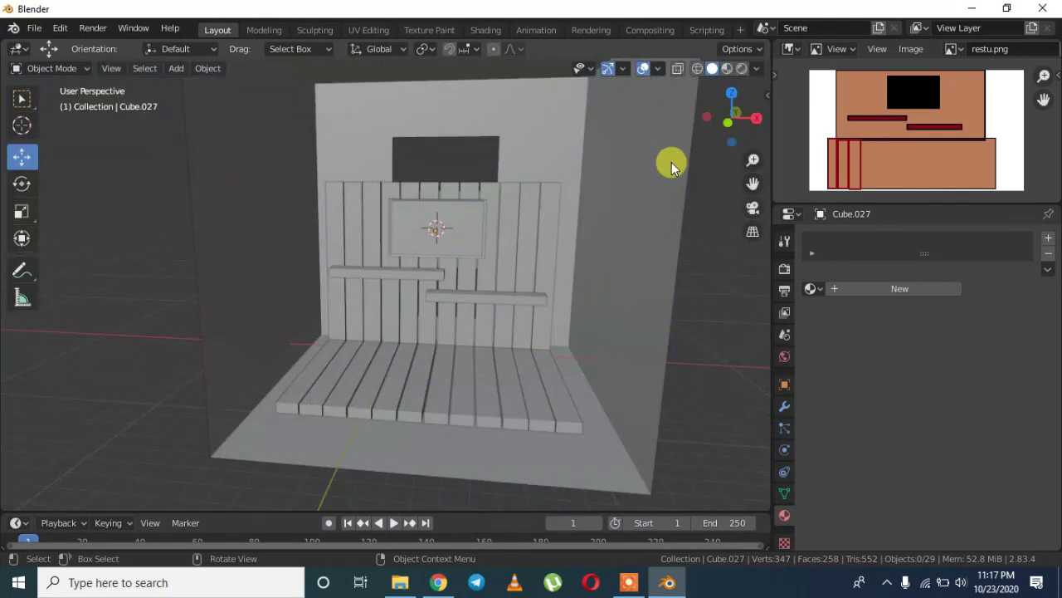
Step: Scale the room box down uniformly to 0.803 so it fits more closely around the planks
scroll(634, 236, up, 4)
mouse_move(638, 236)
middle_down()
mouse_move(665, 189)
mouse_move(592, 197)
mouse_move(593, 174)
mouse_move(656, 232)
middle_up()
click(656, 230)
key(s)
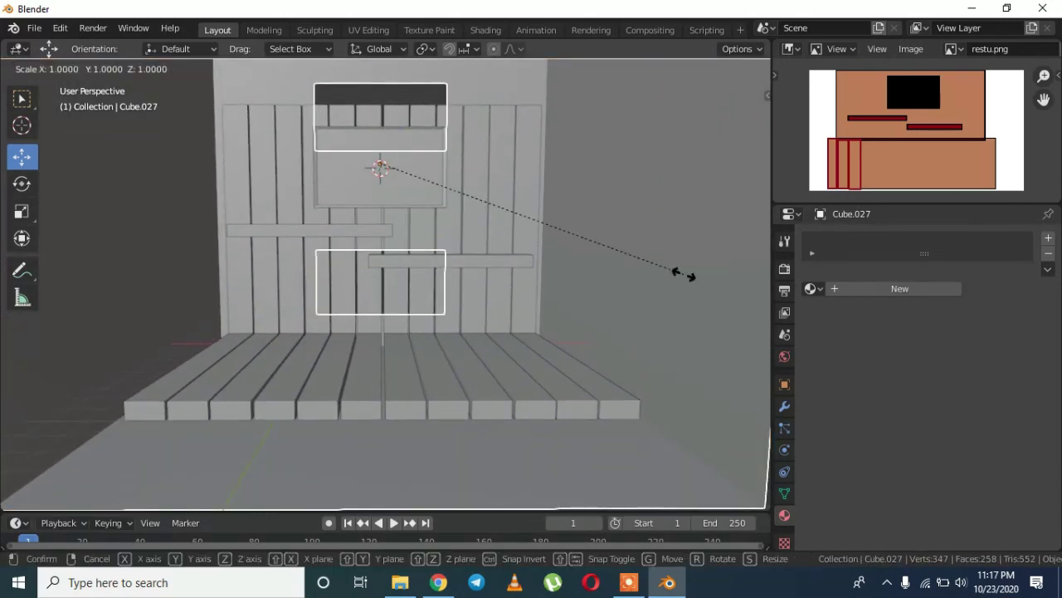
click(624, 253)
Step: Move the room box forward along the Y axis to bring its back wall closer to the plank wall
mouse_move(525, 249)
middle_down()
mouse_move(554, 261)
mouse_move(536, 249)
middle_up()
key(g)
key(y)
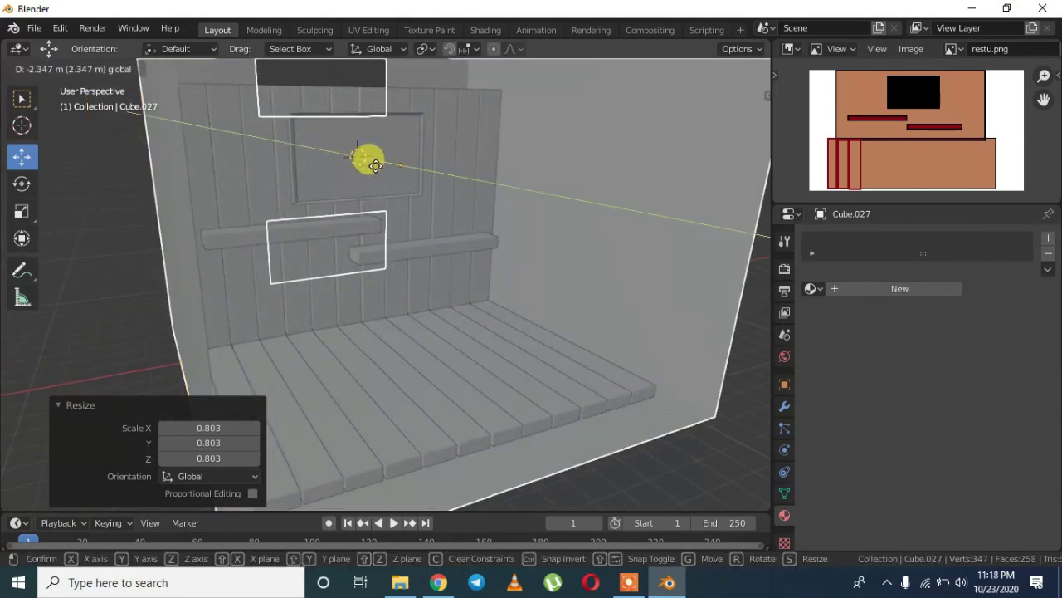
click(358, 155)
click(419, 218)
middle_drag(419, 218, 475, 236)
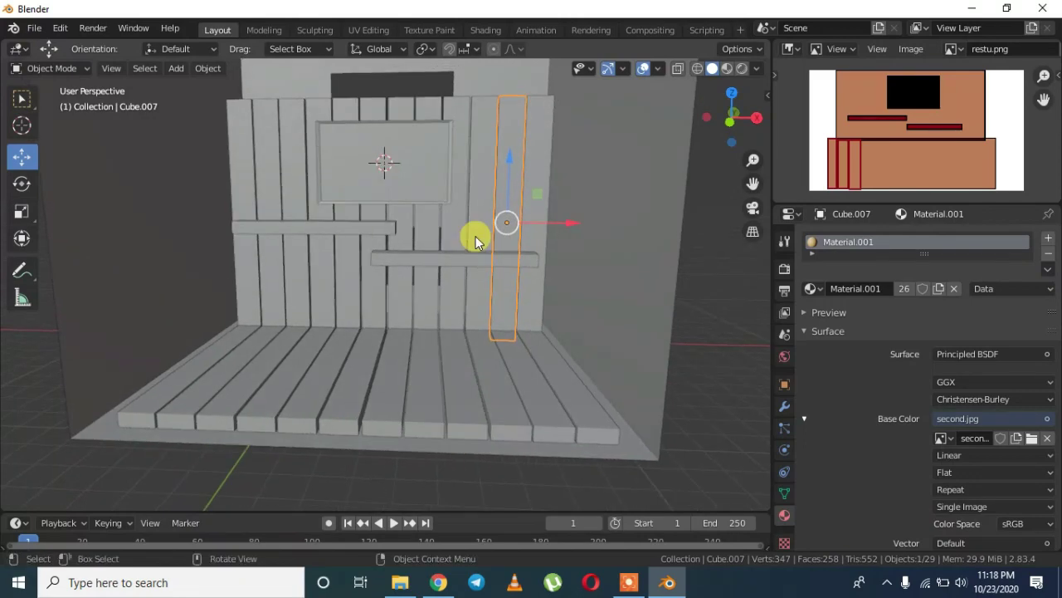
Step: Narrow the room box along the X axis to a scale of 0.947
click(633, 315)
key(s)
key(x)
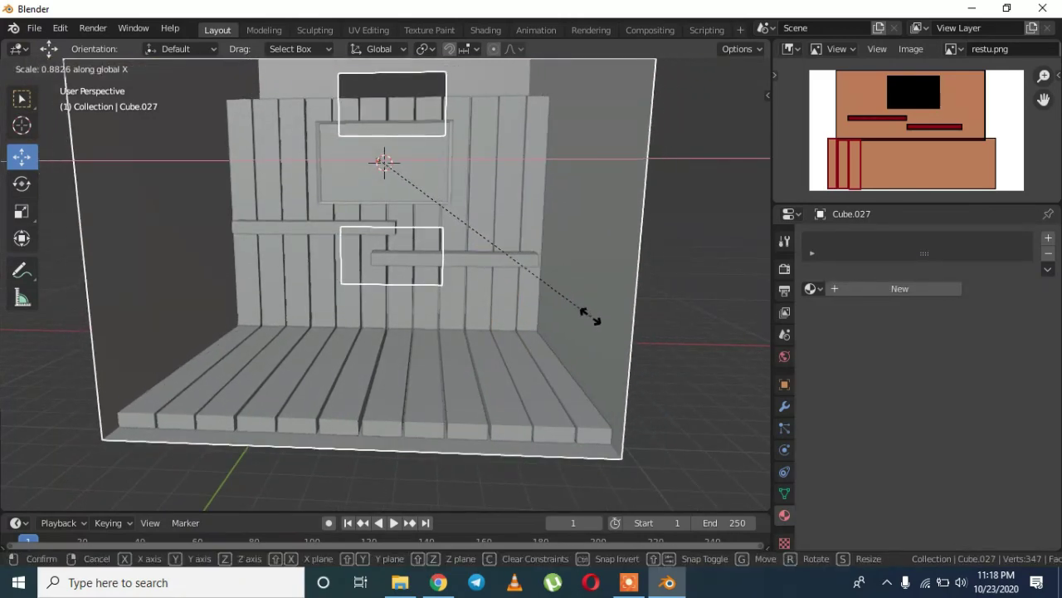
click(609, 315)
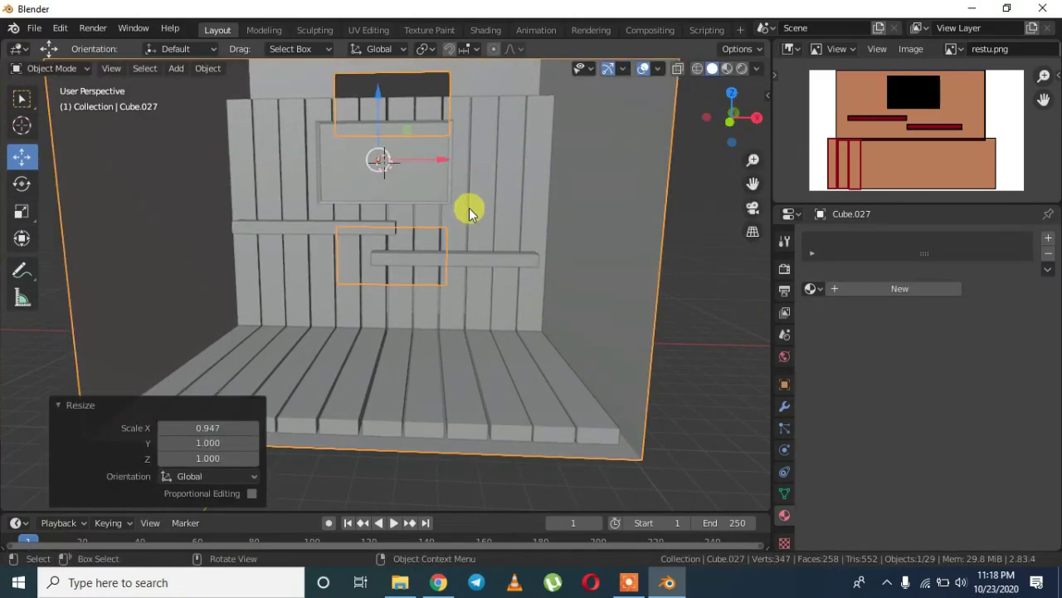
Step: Move the room box 0.204 m along the X axis to centre it around the planks, and deselect it
key(g)
key(x)
click(440, 161)
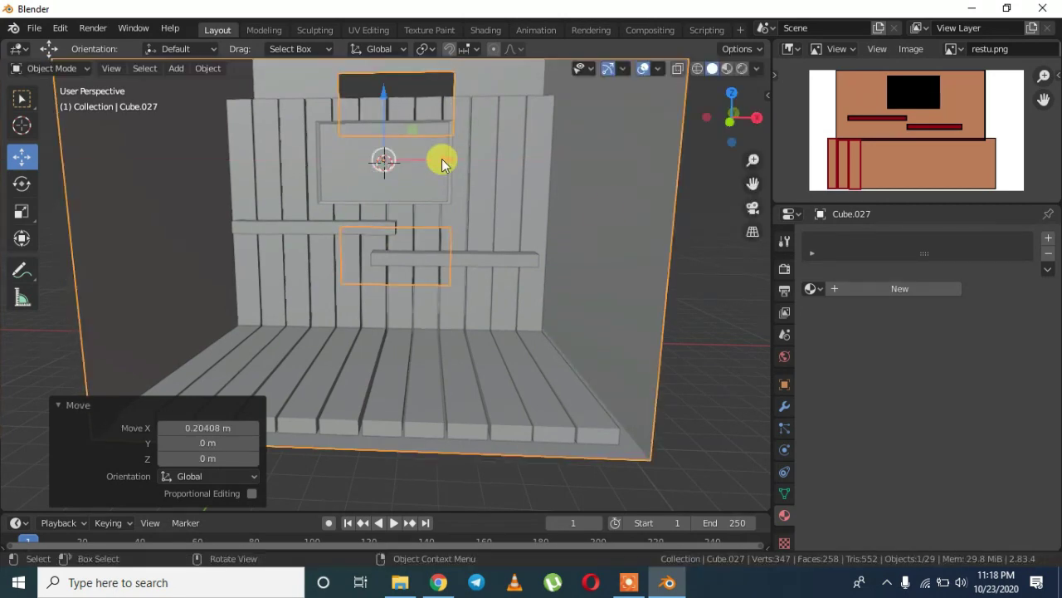
click(724, 306)
middle_drag(724, 306, 669, 249)
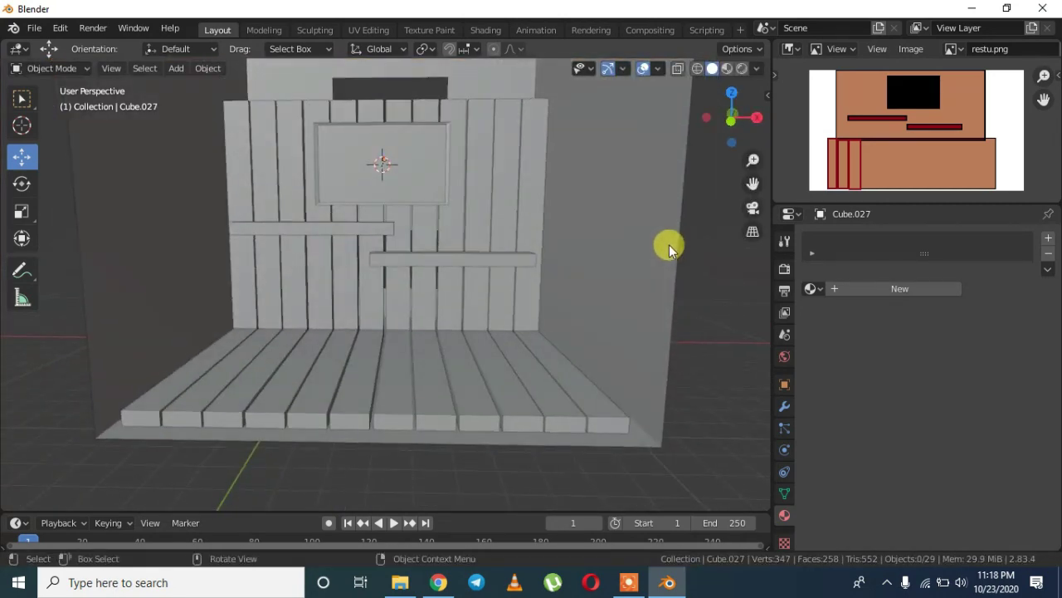
Step: Add a camera to the scene and move it 14.703 m along negative Y, out in front of the plank wall
key(shift+a)
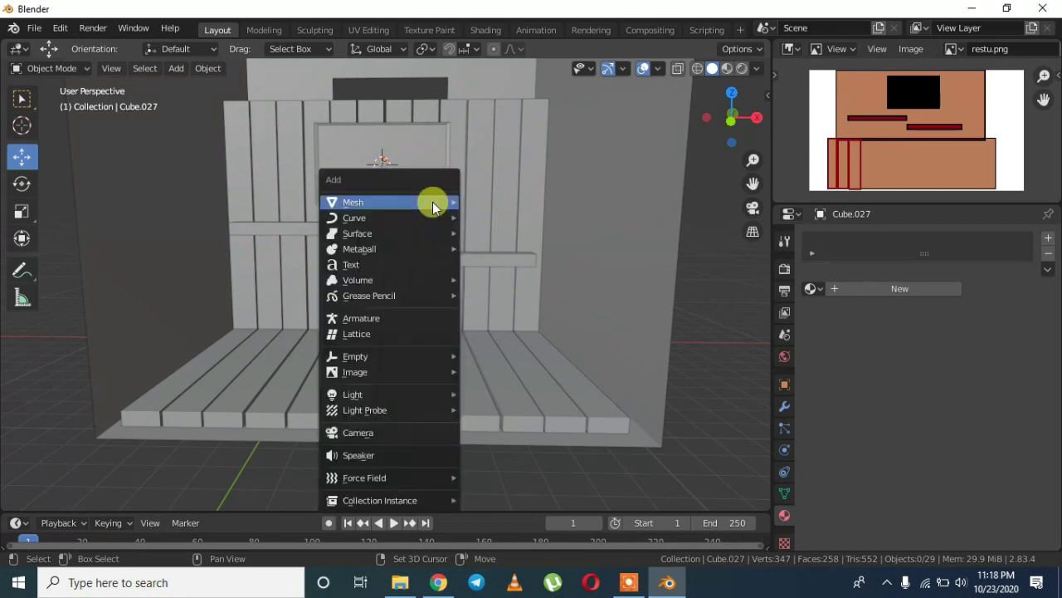
click(386, 445)
middle_drag(439, 253, 540, 296)
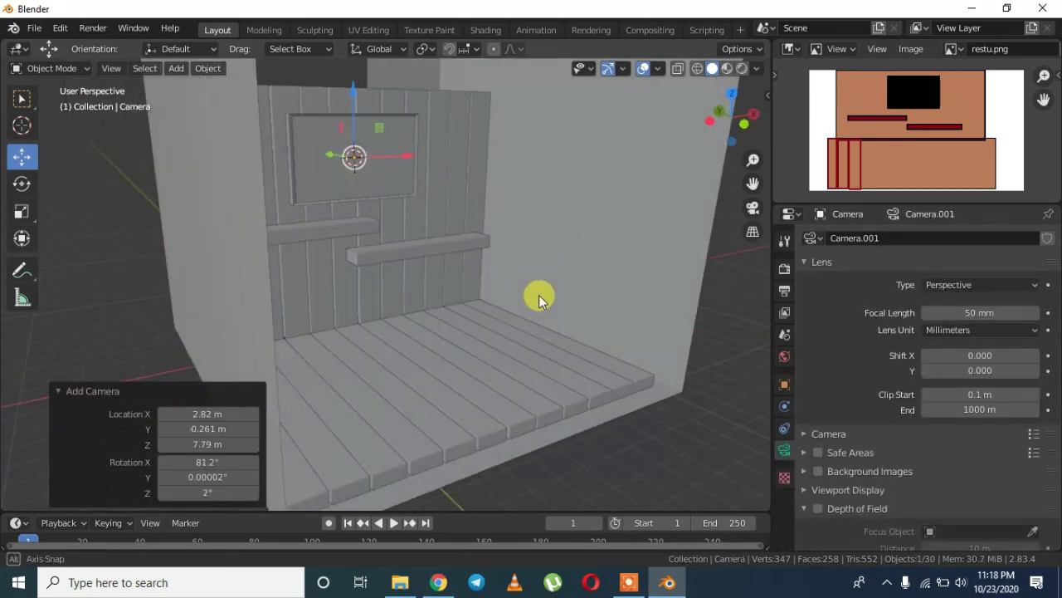
drag(331, 152, 642, 237)
middle_drag(642, 237, 561, 241)
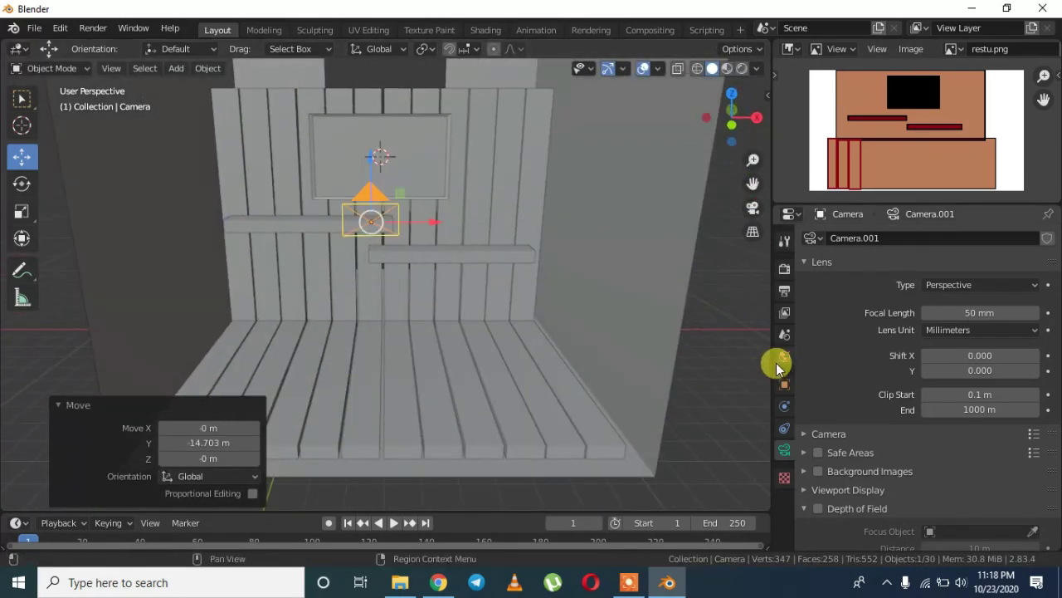
Step: Look through the camera and set its location to X 3.9214 m, Y -27.234 m, Z 8.655 m to frame the room
click(752, 209)
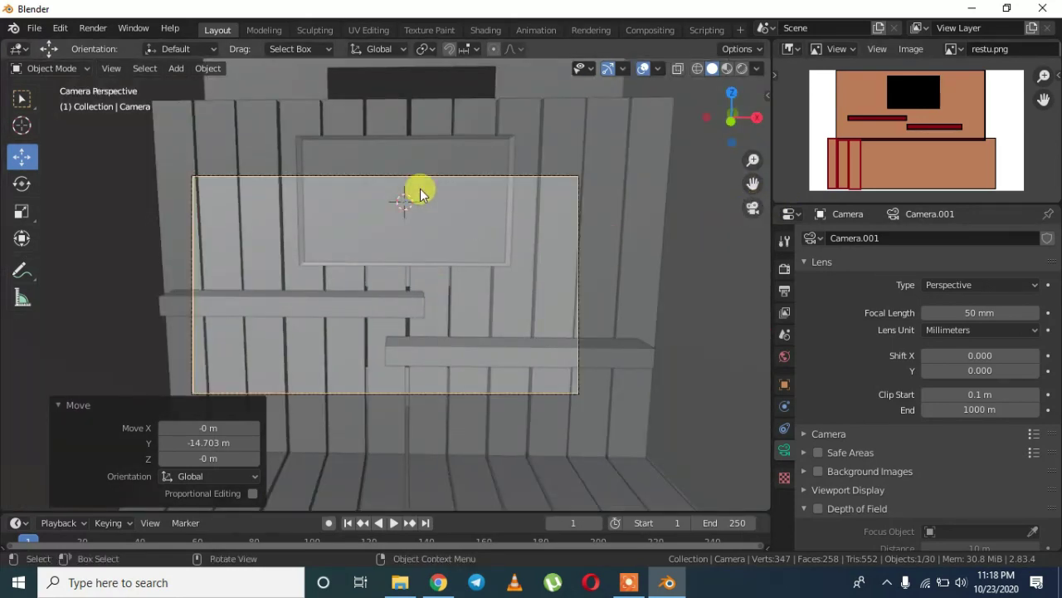
click(785, 384)
drag(954, 284, 999, 315)
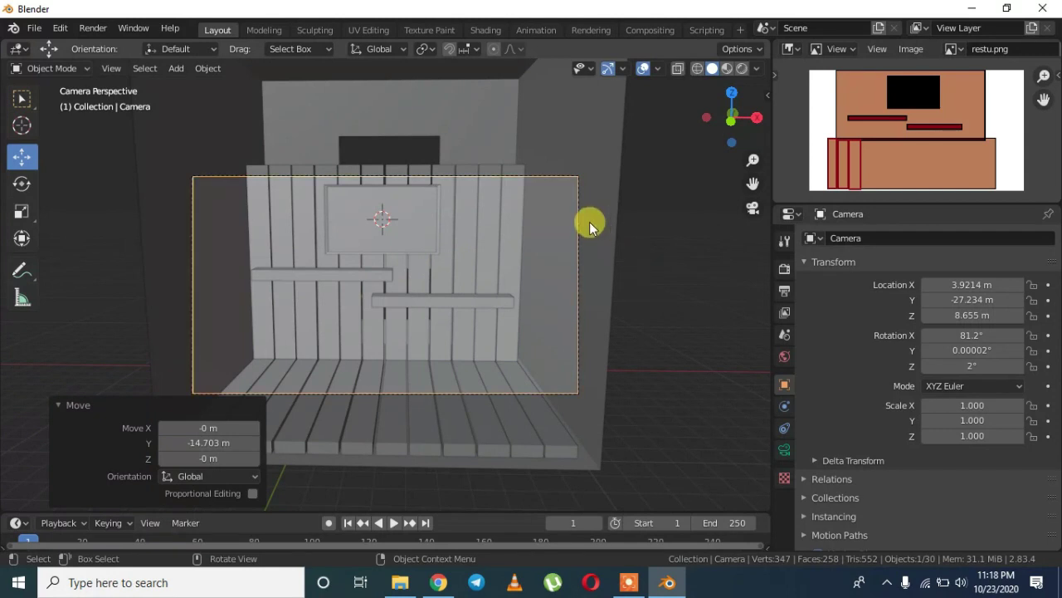
Step: Scale the planks, shelves and screen together uniformly to 1.022, leaving the room box and camera out of the selection
click(376, 217)
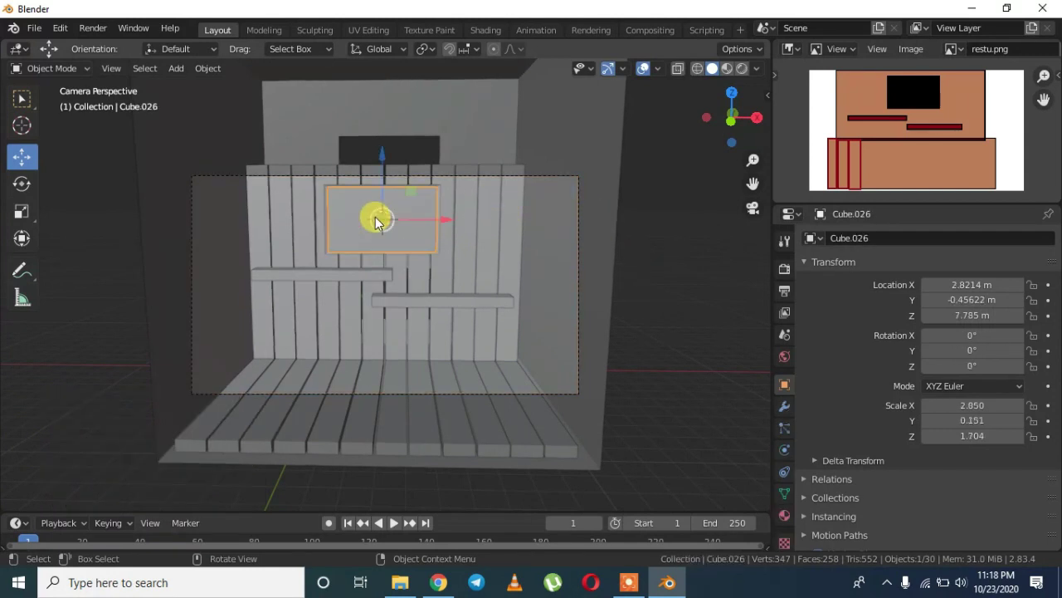
key(b)
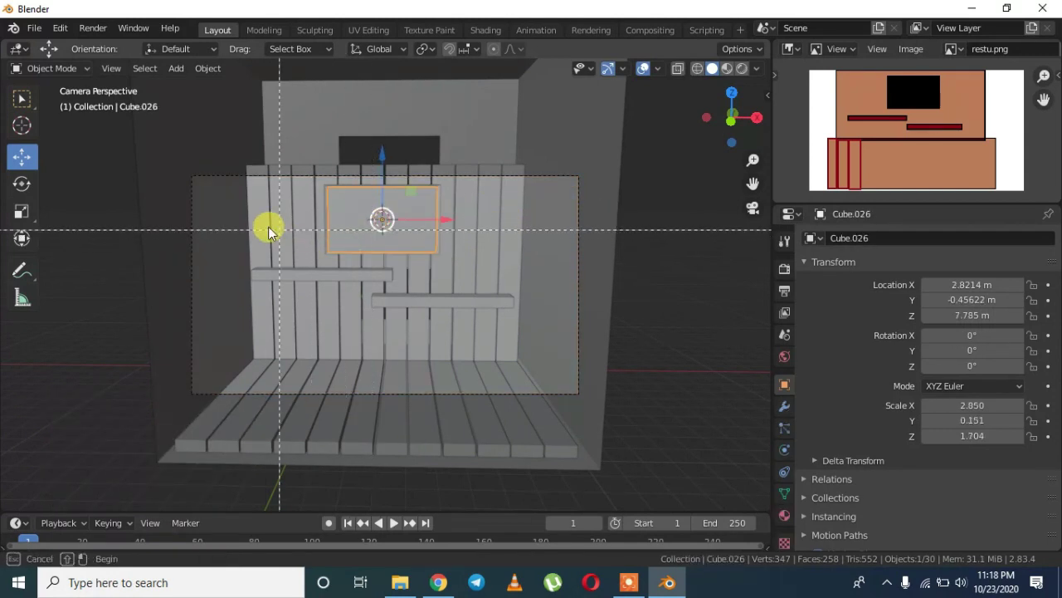
drag(251, 213, 515, 370)
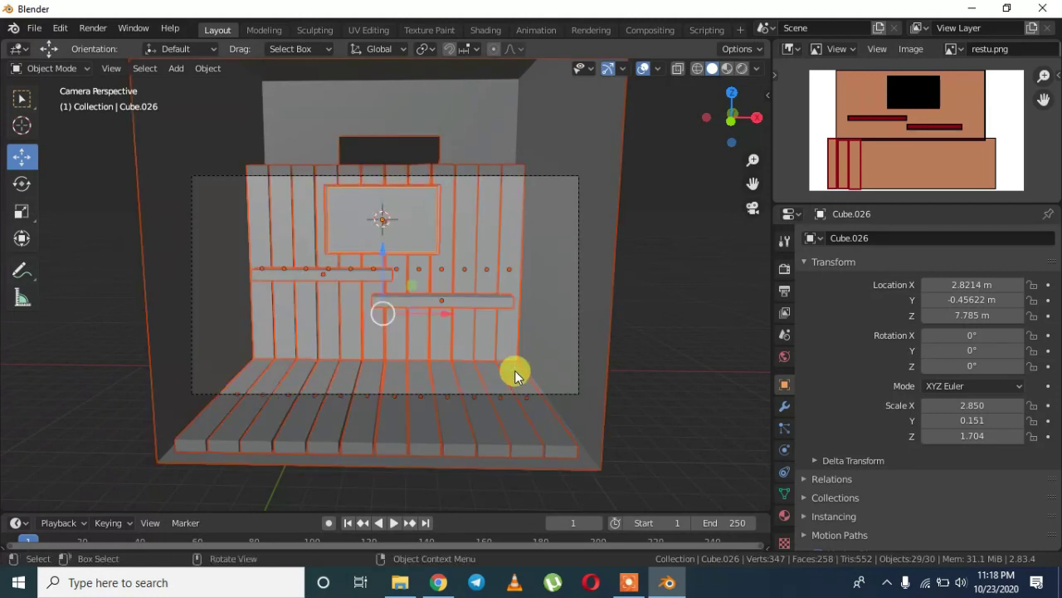
shift+click(613, 238)
shift+click(613, 239)
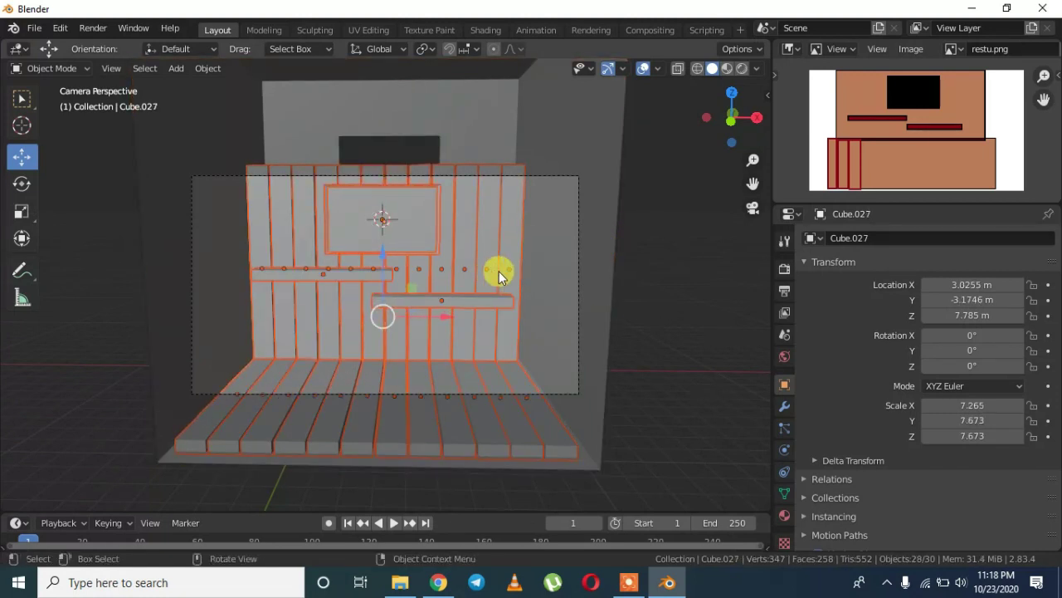
key(s)
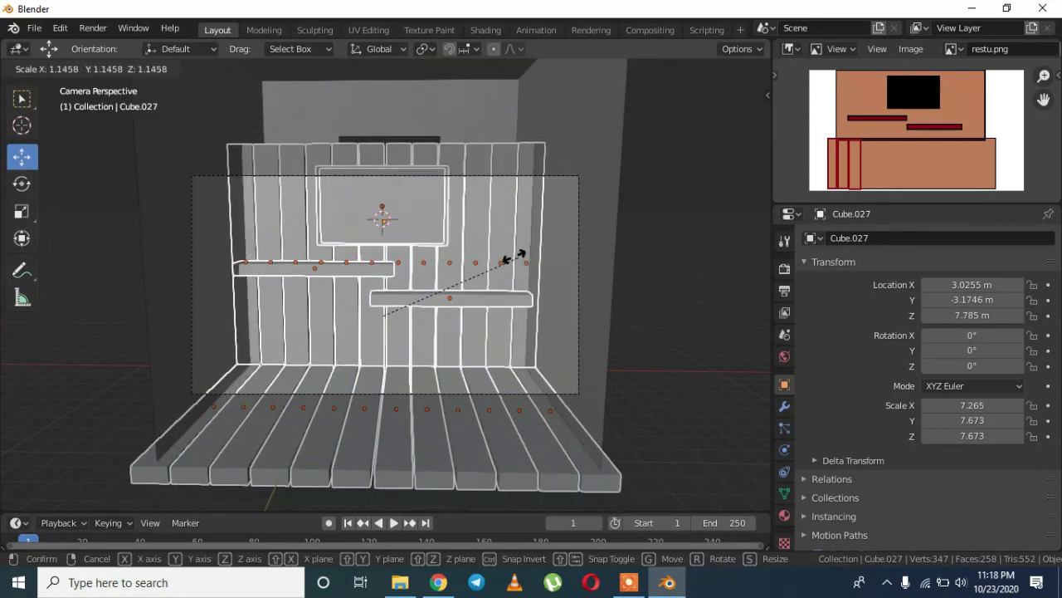
click(502, 258)
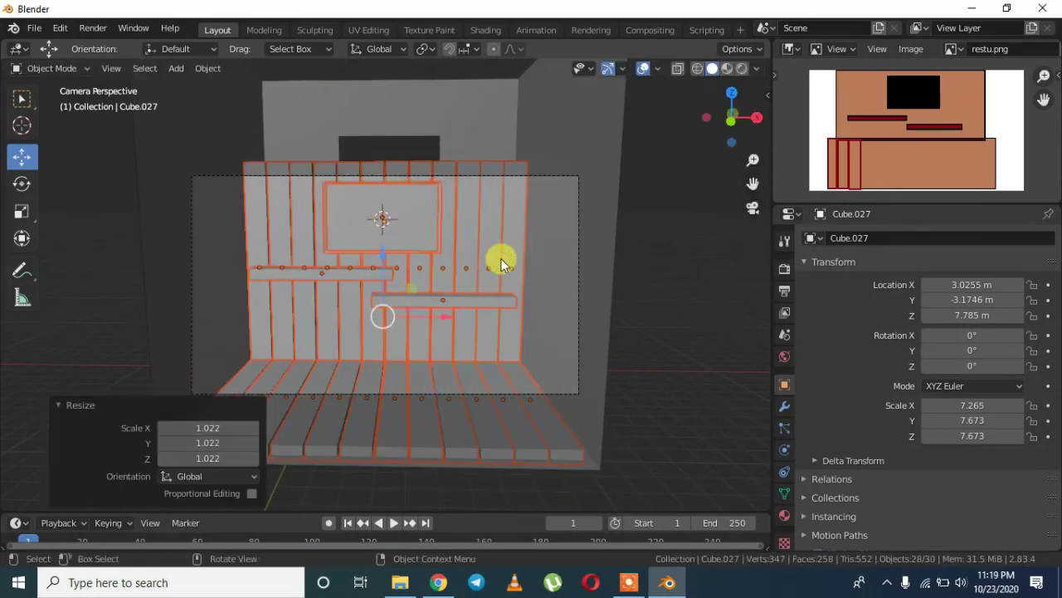
click(691, 266)
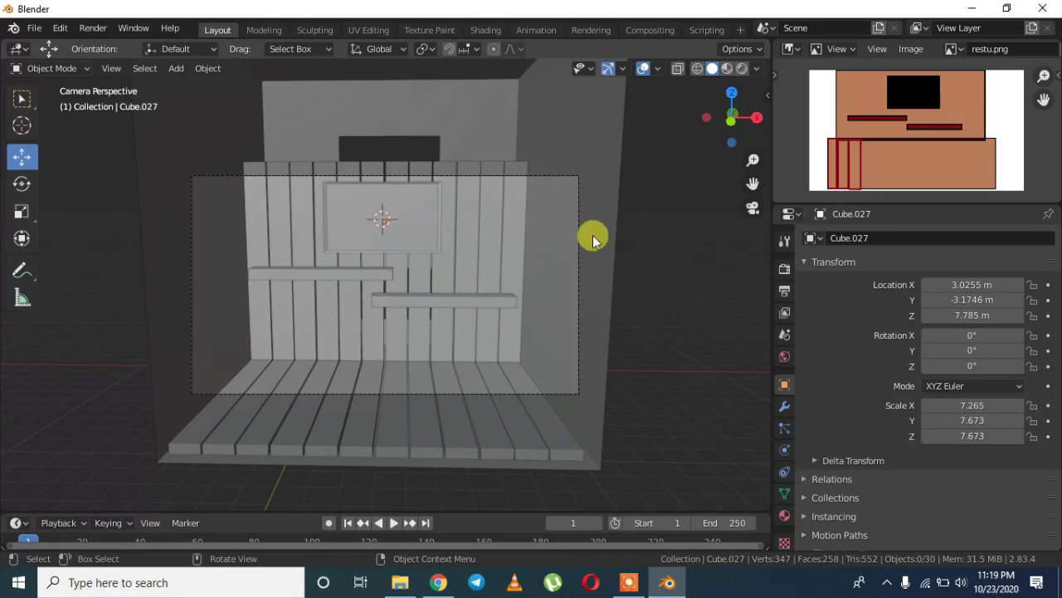
Step: Darken the world background colour to a very dark tone, checking the room in rendered shading
click(741, 68)
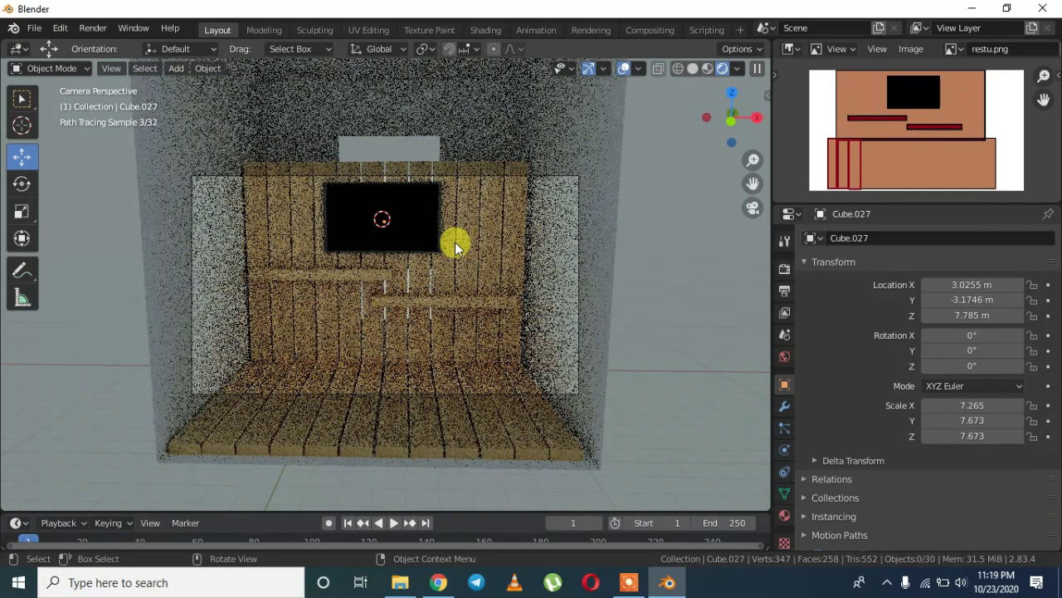
click(698, 69)
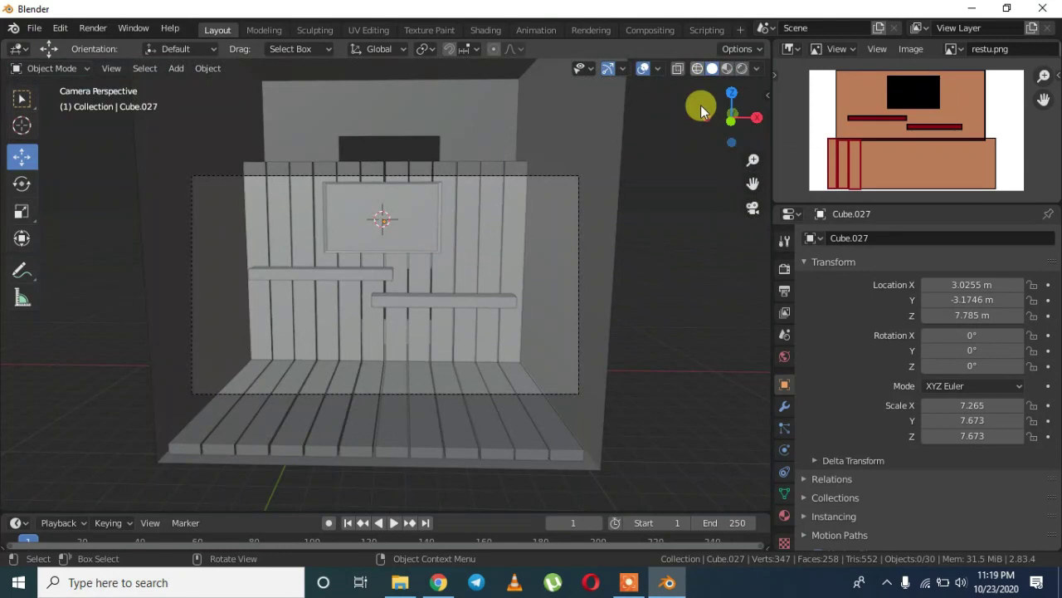
click(784, 356)
click(978, 332)
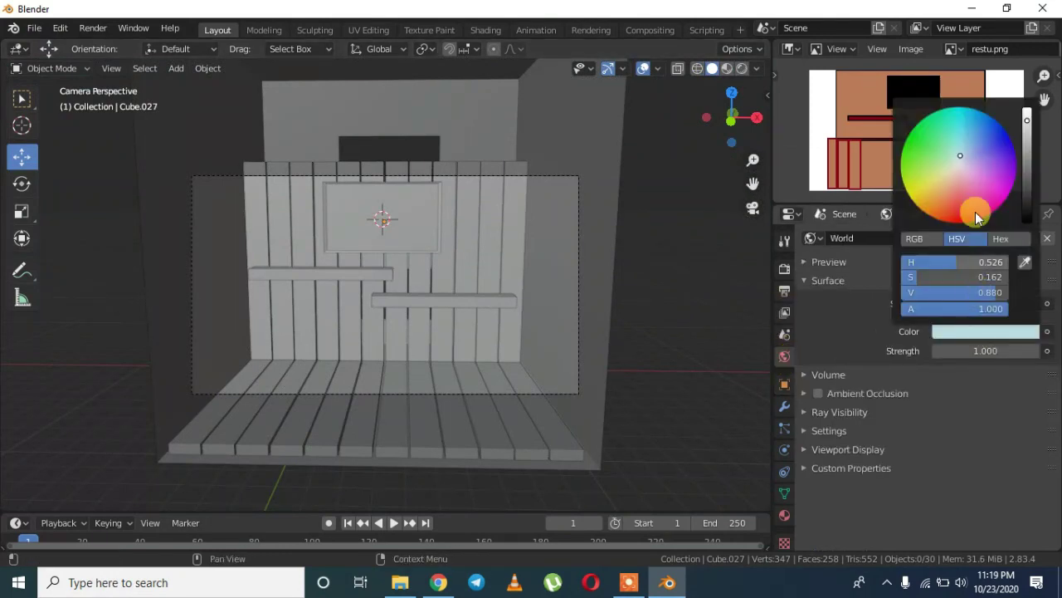
drag(1026, 205, 1025, 213)
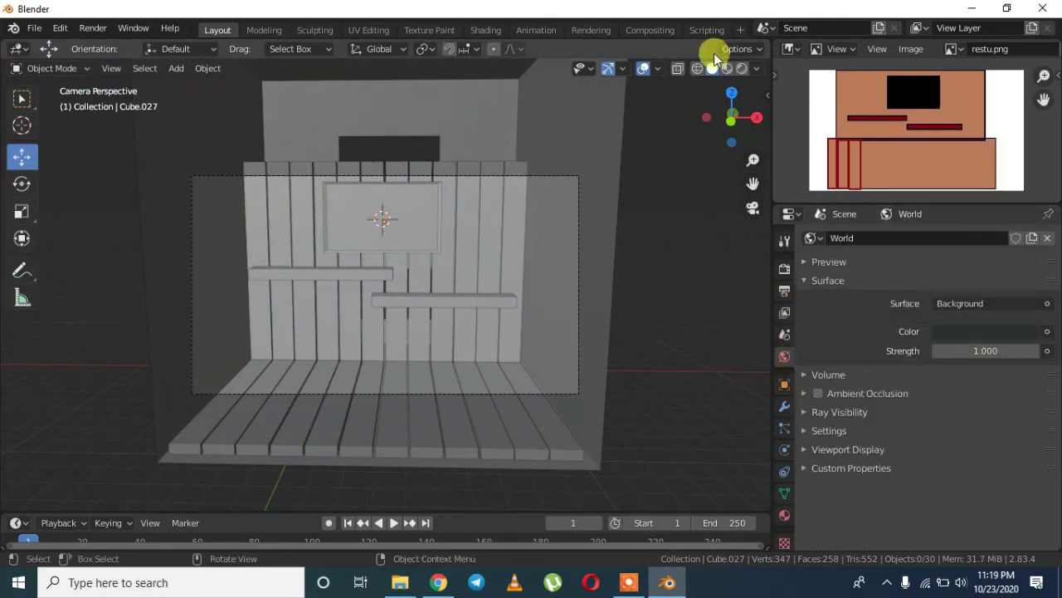
click(756, 68)
click(743, 69)
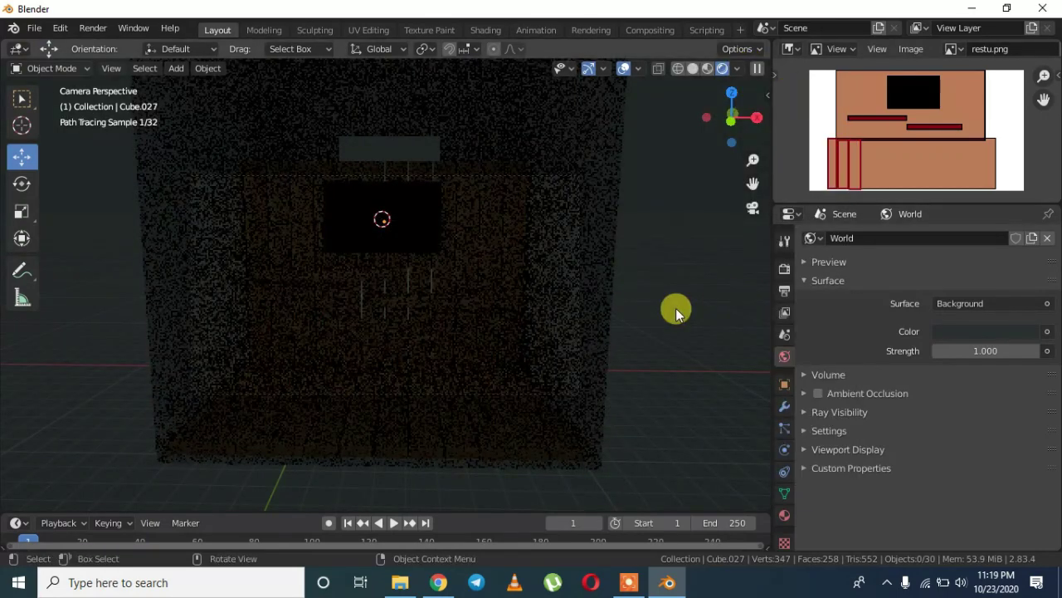
Step: Add a point light and move it down by about 2.81 m to below the black screen
key(shift+a)
mouse_move(339, 57)
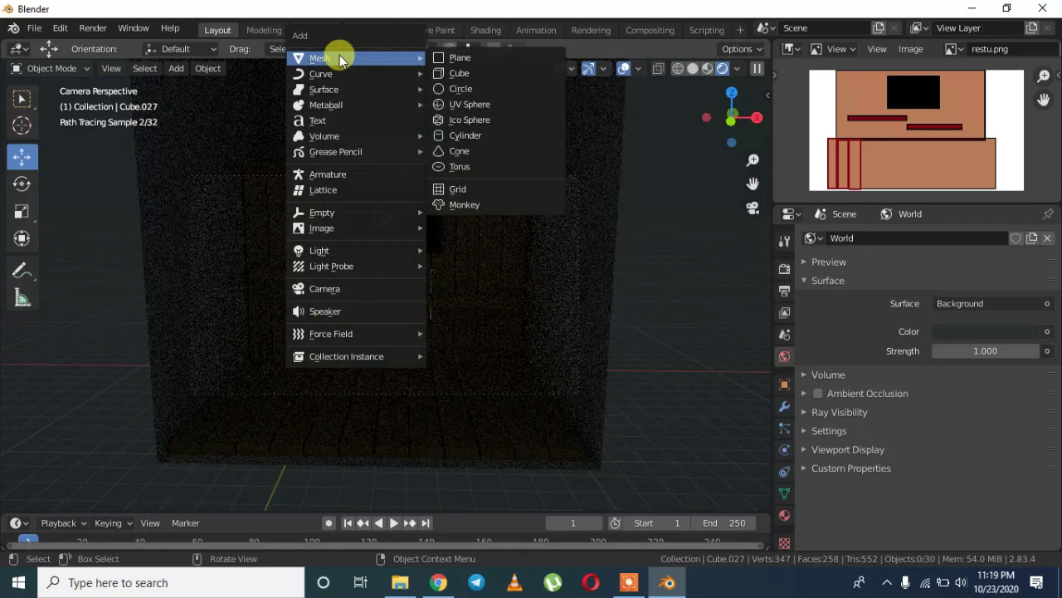
mouse_move(452, 248)
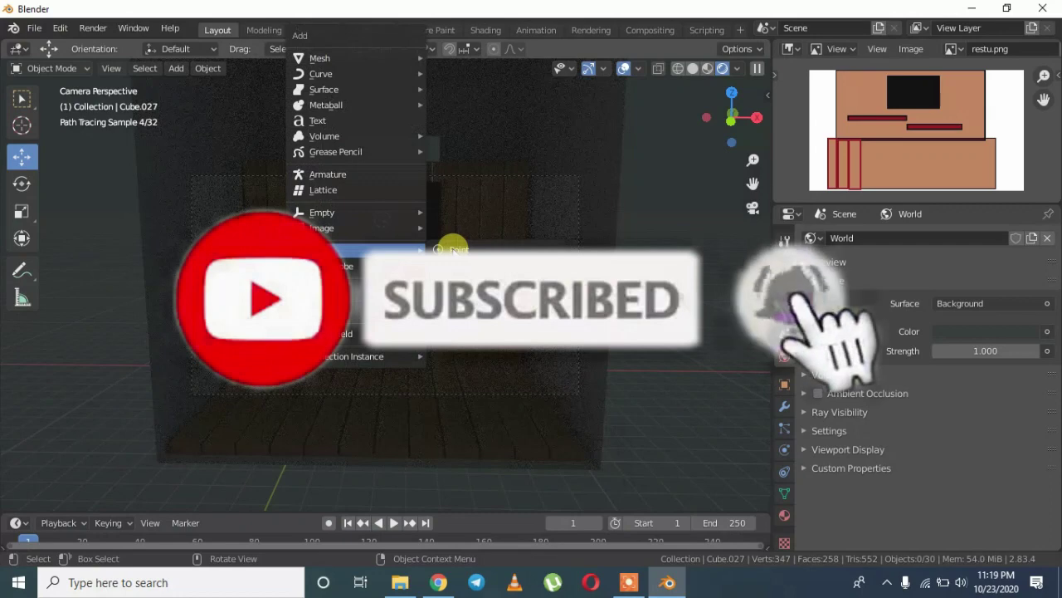
click(452, 248)
key(g)
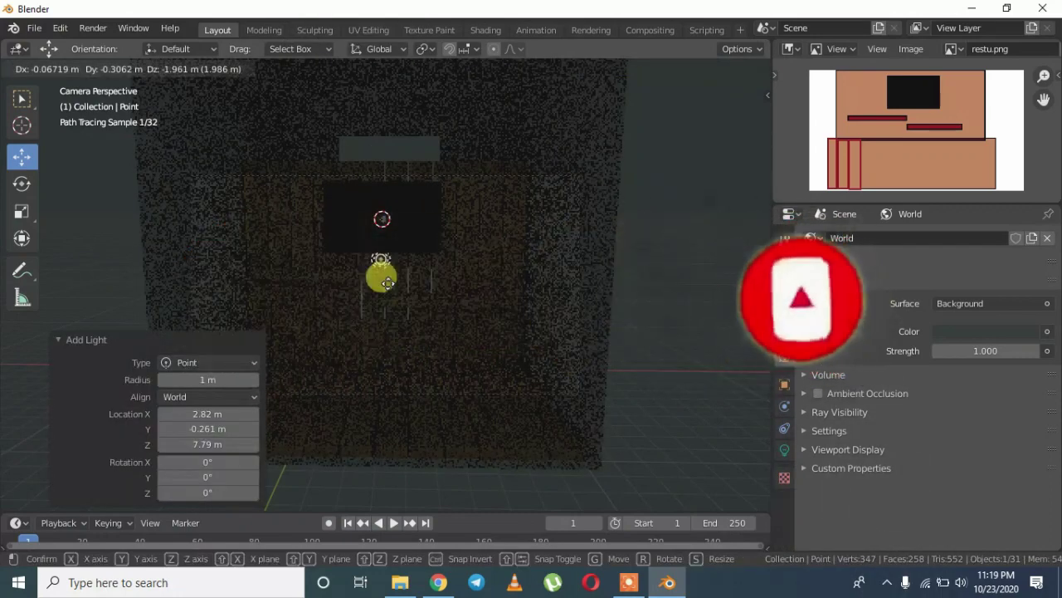
click(379, 275)
Step: In solid shading, pull the point light forward along the Y axis into the room and raise it 2.0734 m
middle_drag(379, 275, 486, 285)
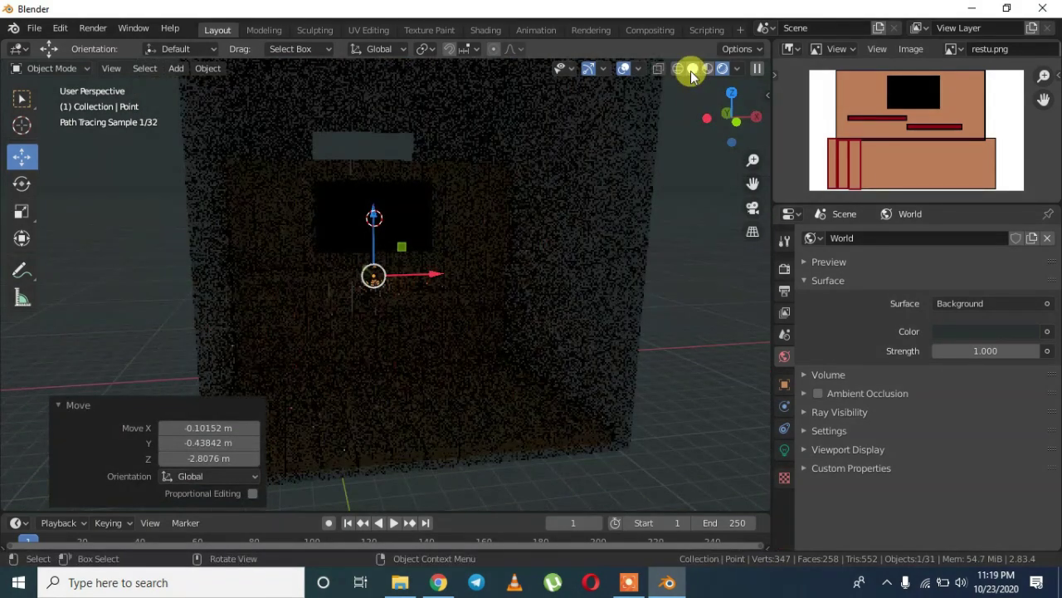
key(z)
middle_drag(421, 260, 443, 272)
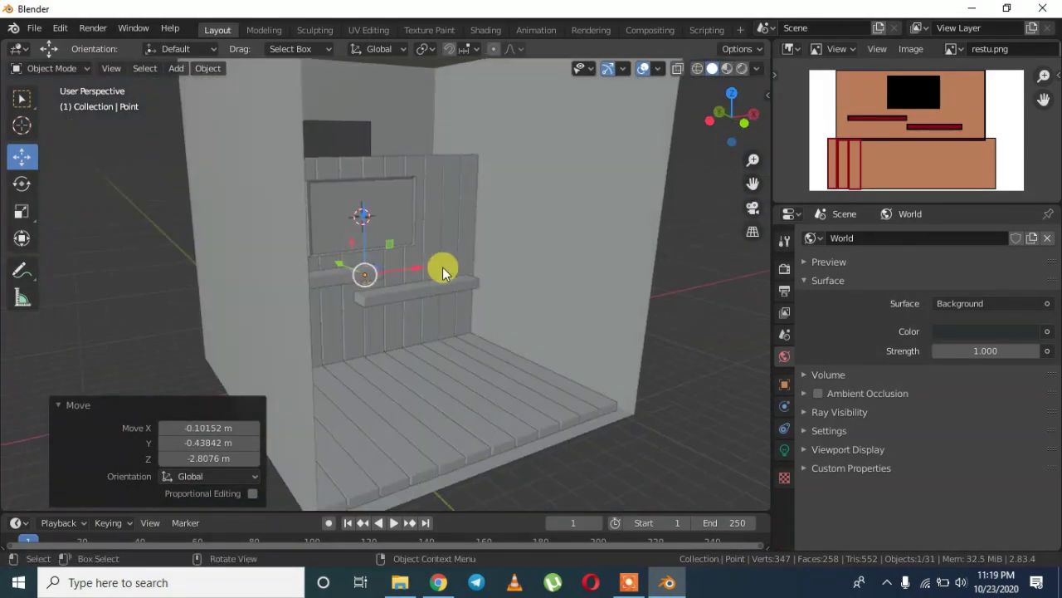
drag(343, 261, 427, 280)
drag(438, 238, 434, 207)
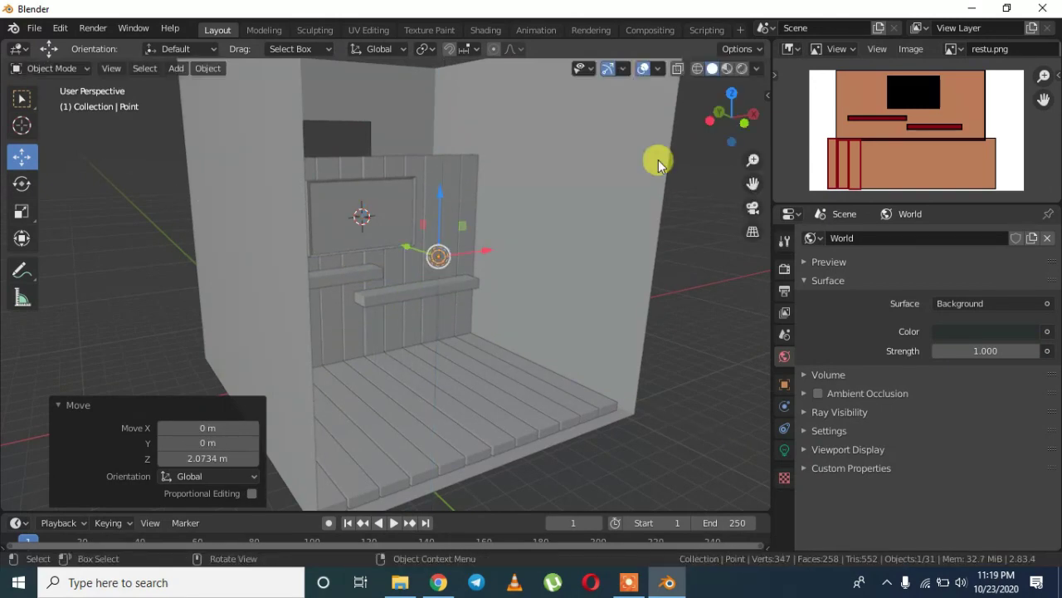
Step: In rendered shading, reposition the point light along the Y axis nearer the plank wall and lower it 0.566 m along Z
click(739, 71)
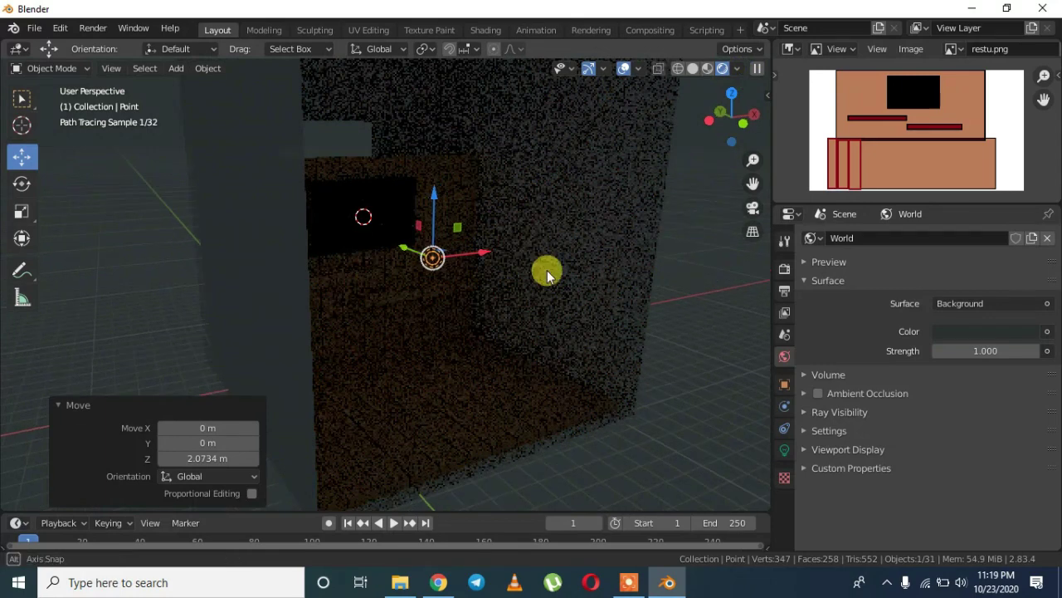
middle_drag(547, 270, 390, 249)
key(g)
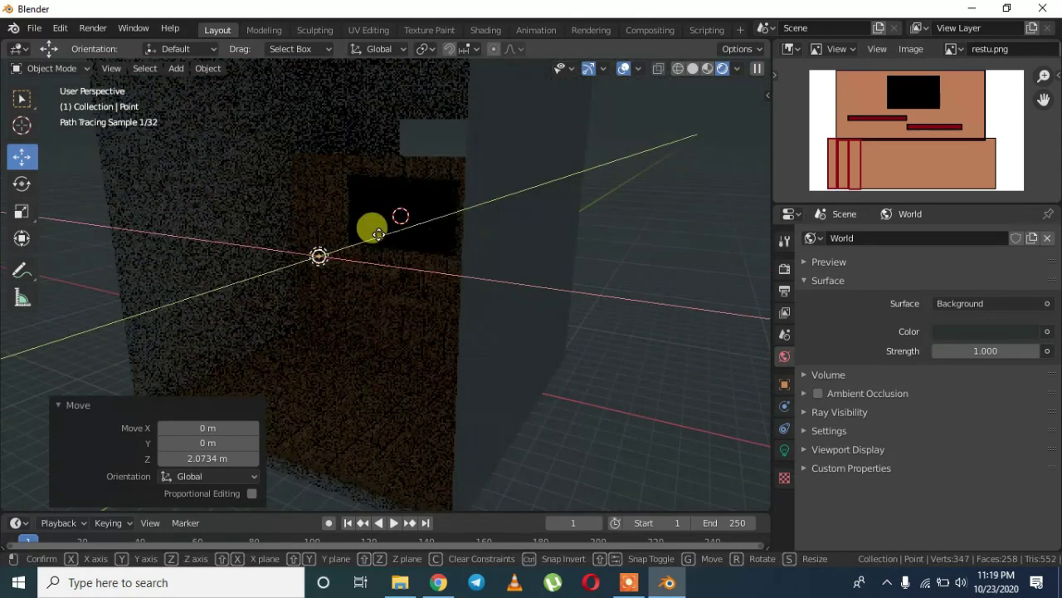
drag(378, 234, 405, 234)
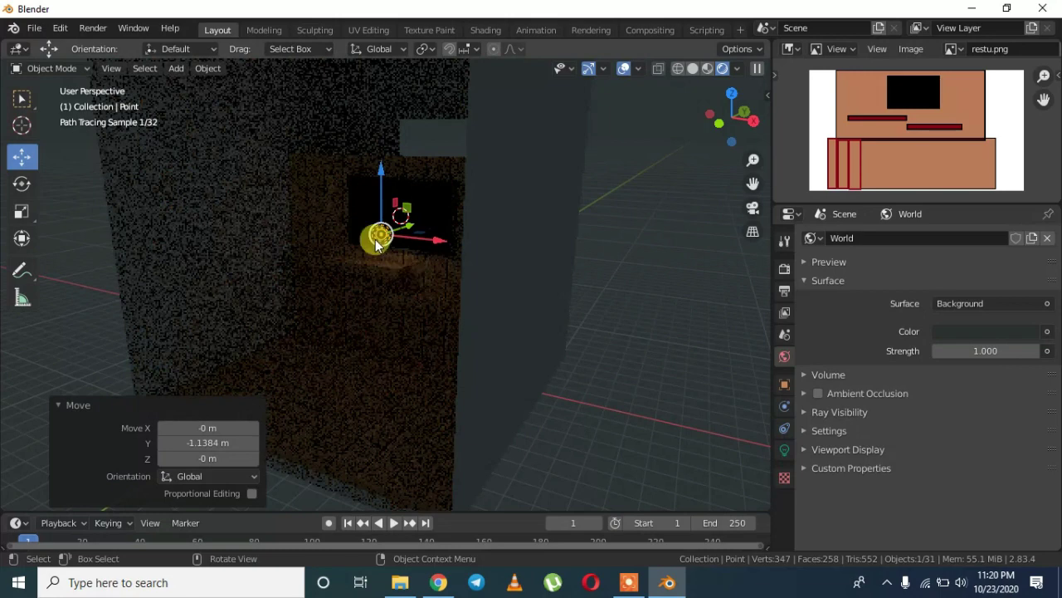
drag(376, 186, 373, 186)
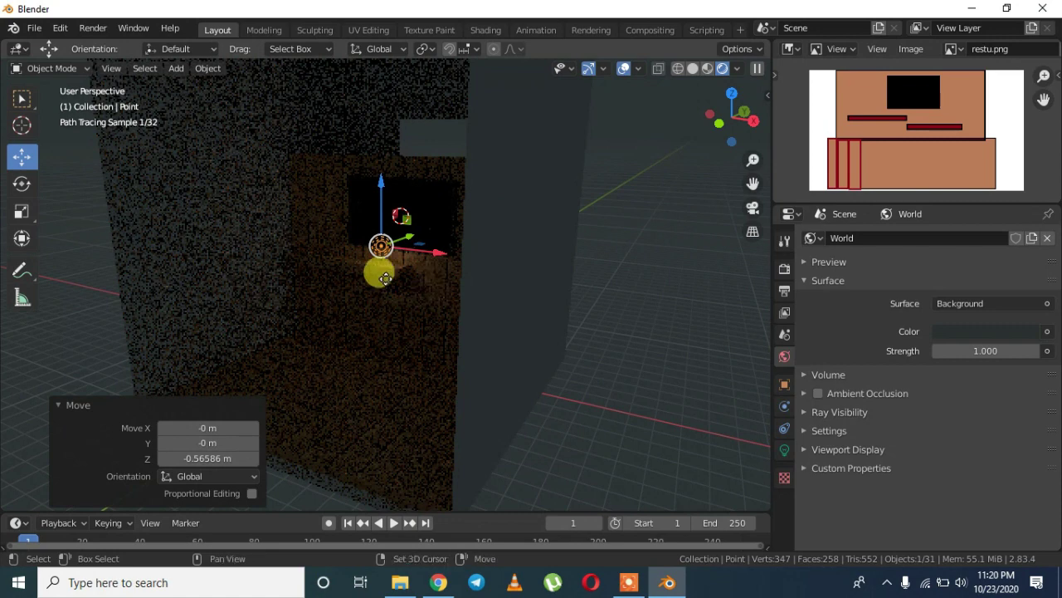
Step: Duplicate the point light 1.899 m down along the Z axis, close to the lower shelf
key(shift+d)
key(z)
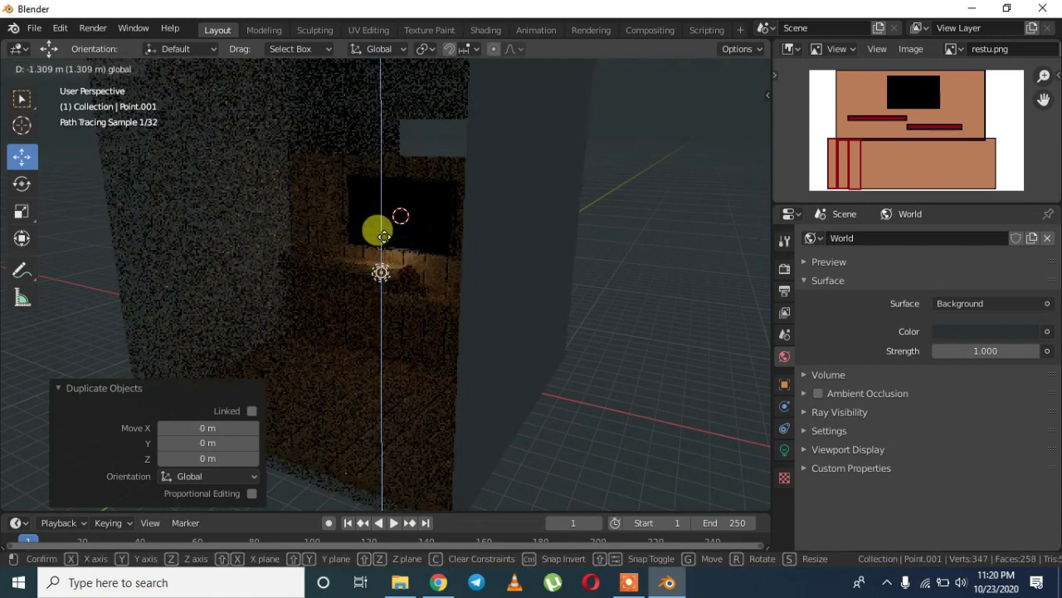
click(387, 246)
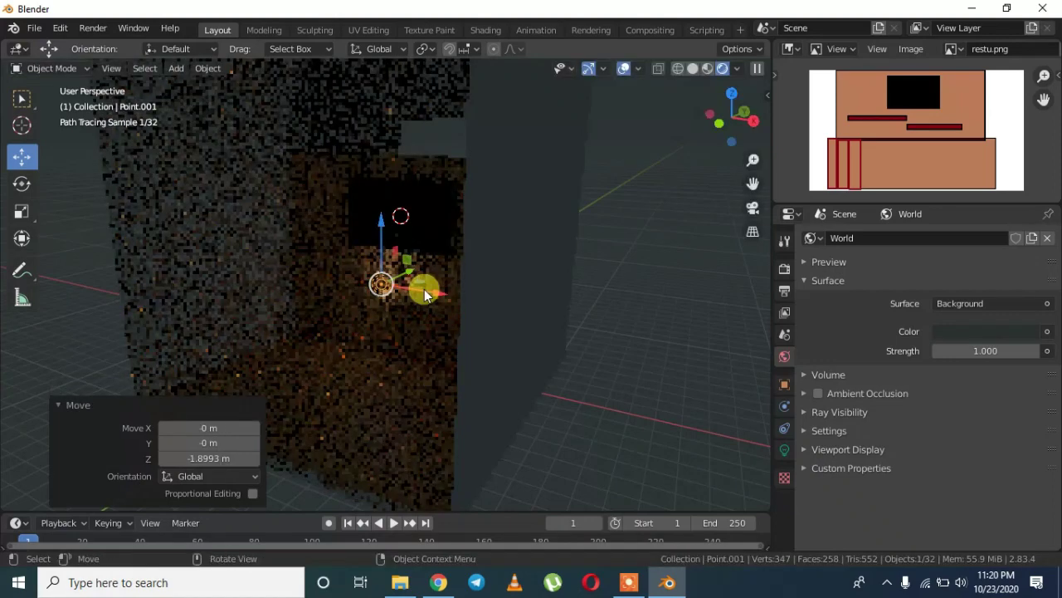
click(514, 347)
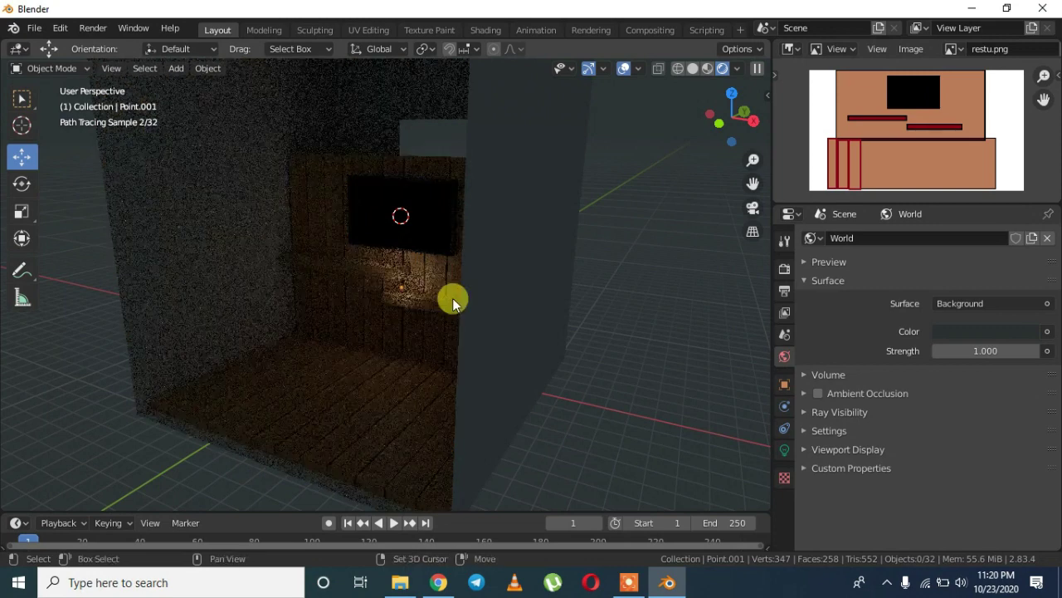
Step: Duplicate the point light near the lower shelf along the Y axis so the copy sits behind the room's back wall
click(401, 283)
key(shift+d)
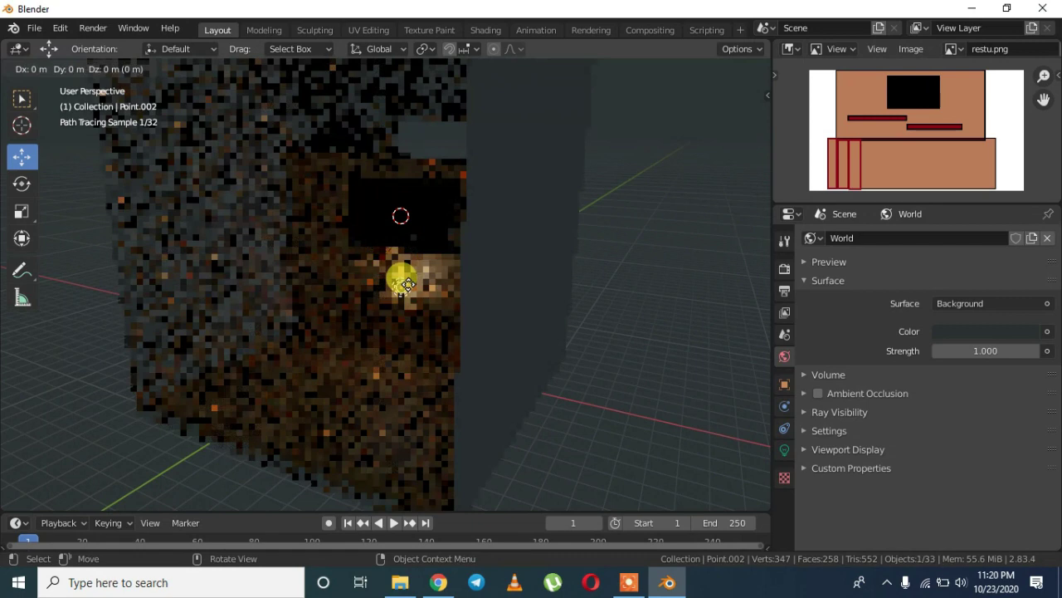
key(y)
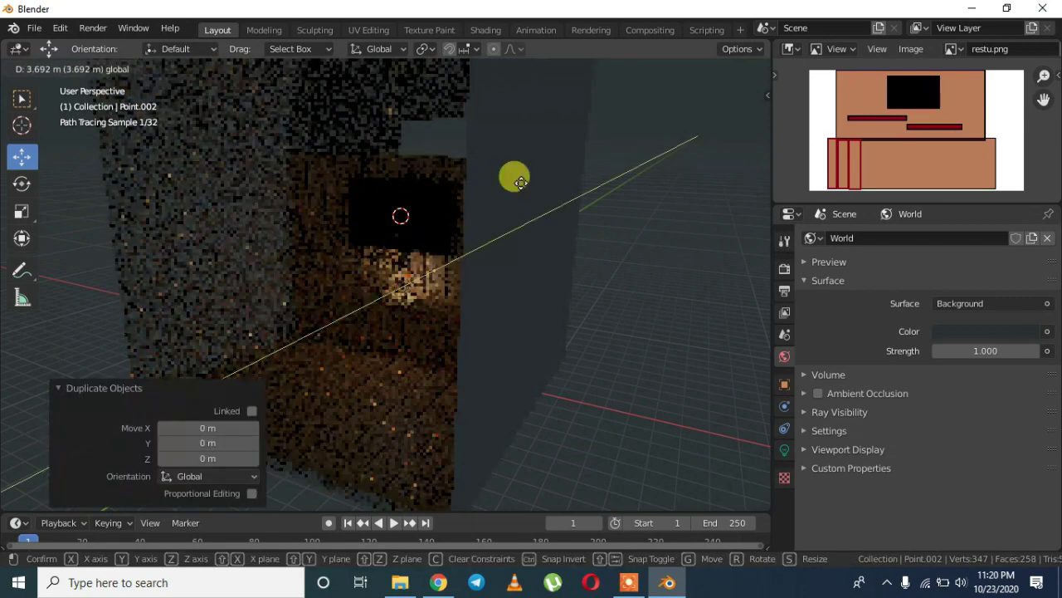
click(562, 174)
shift+drag(562, 173, 617, 176)
key(KP_Decimal)
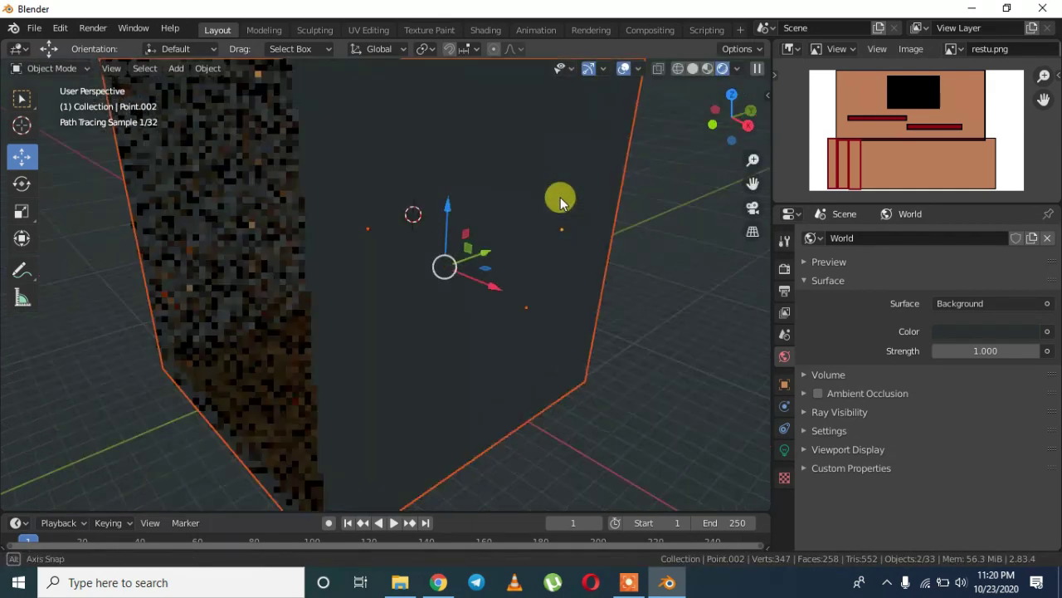
middle_drag(560, 196, 719, 268)
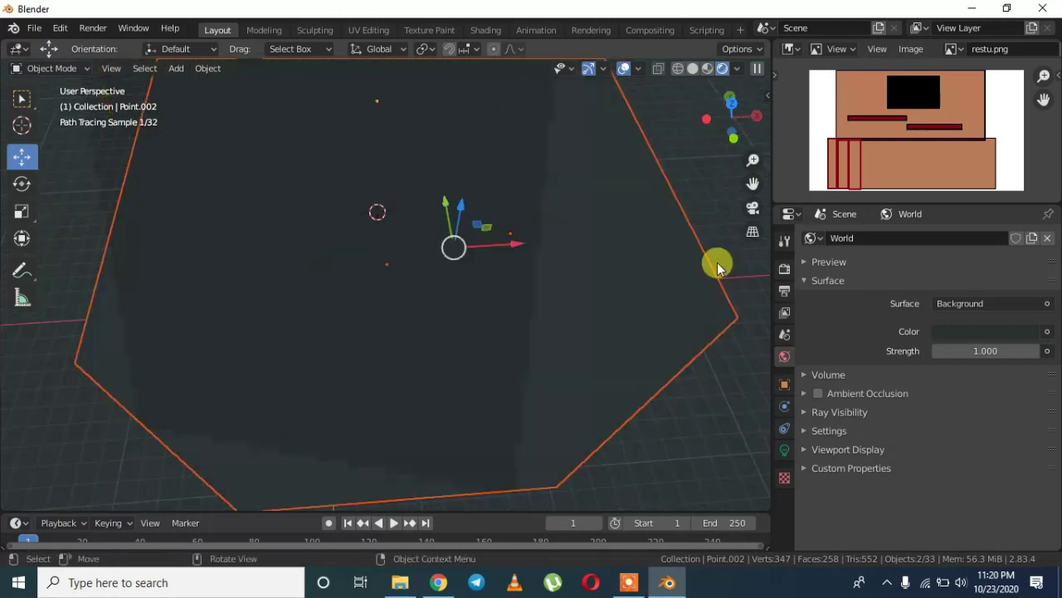
Step: In solid shading, raise the duplicated light 7.3275 m along Z and move it -5.8005 m along Y to the upper back-wall opening
click(693, 69)
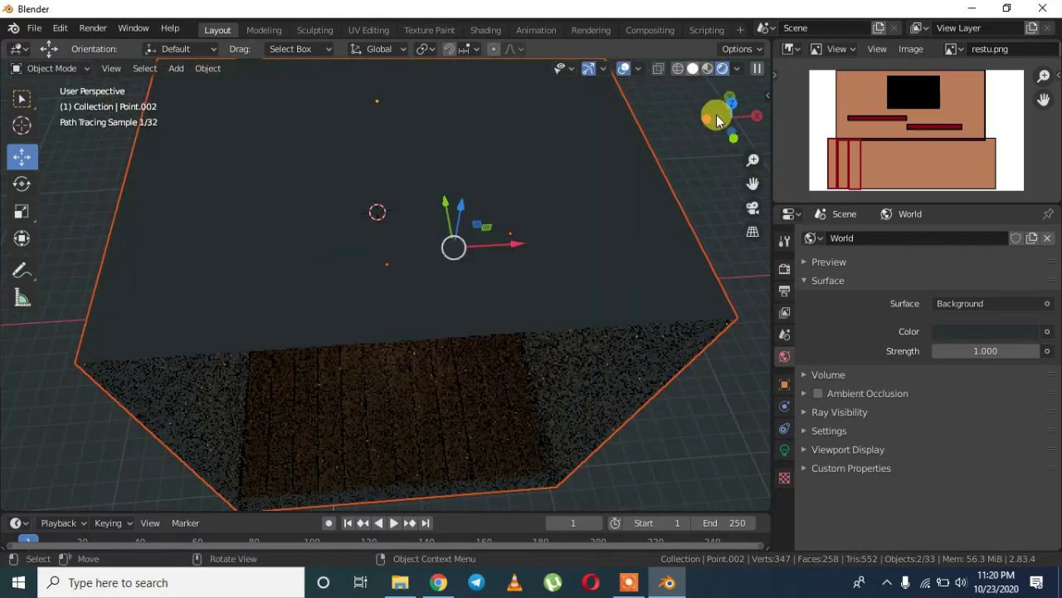
mouse_move(645, 227)
middle_down()
mouse_move(505, 223)
mouse_move(430, 197)
mouse_move(429, 208)
mouse_move(185, 214)
mouse_move(229, 235)
mouse_move(214, 216)
mouse_move(244, 218)
mouse_move(221, 166)
middle_up()
click(449, 198)
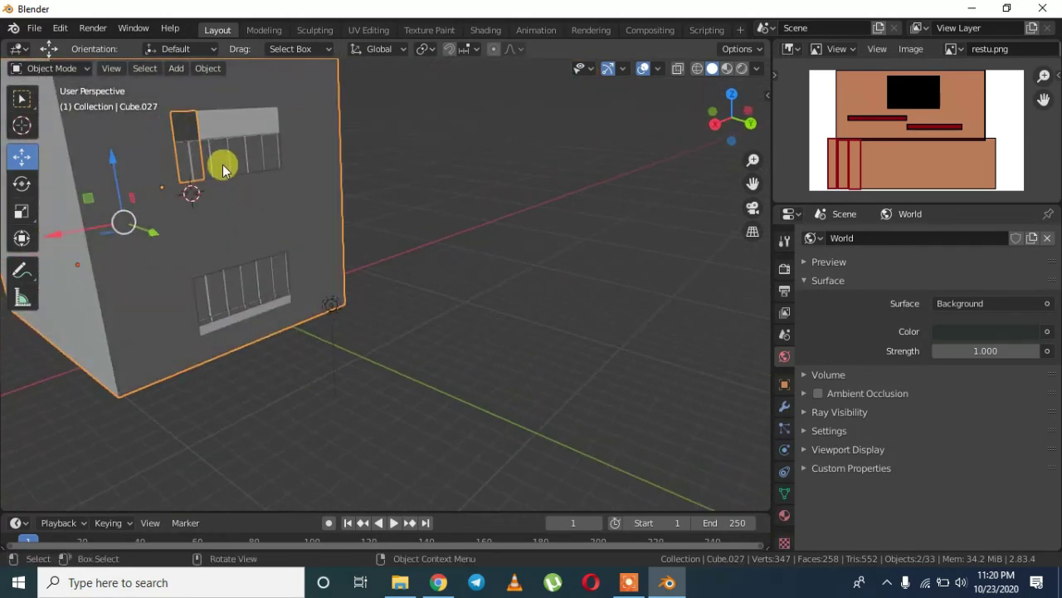
click(333, 307)
key(g)
key(z)
drag(319, 193, 296, 118)
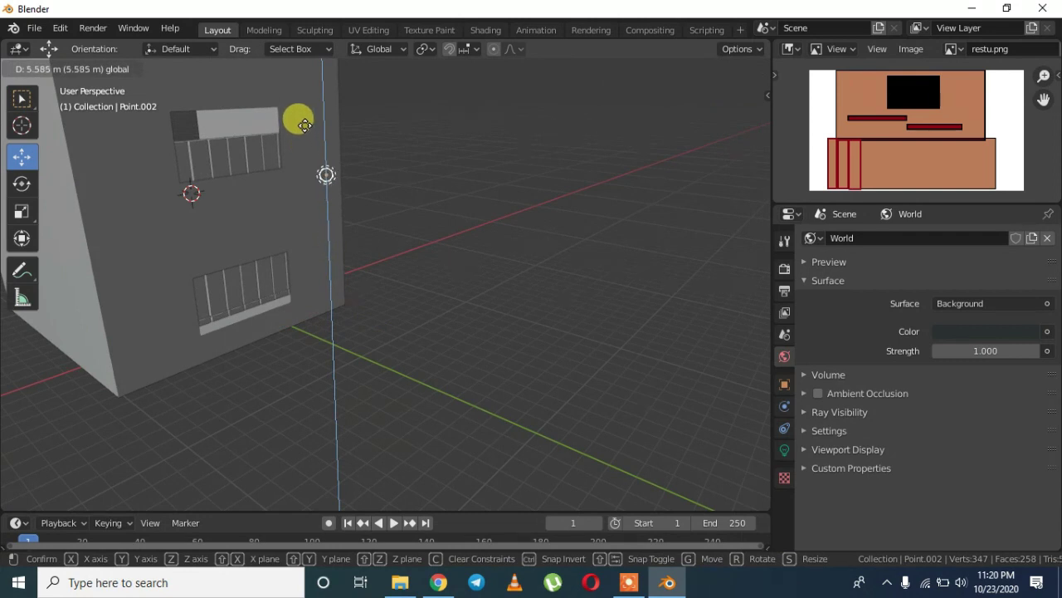
click(287, 76)
key(g)
key(y)
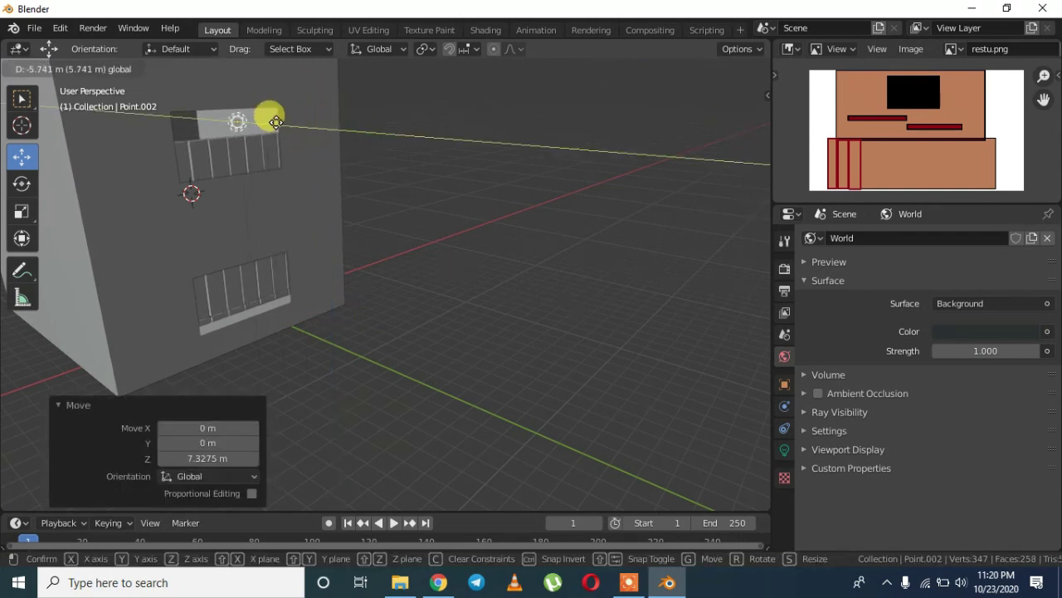
click(280, 124)
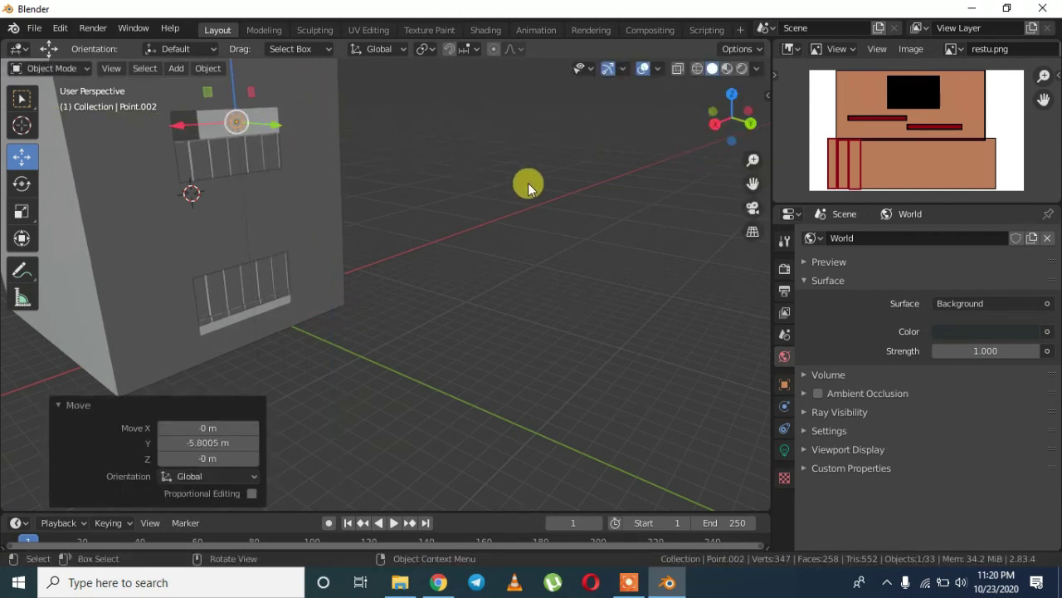
Step: Change the duplicated light's type to Area and aim it through the upper opening into the room
middle_drag(528, 181, 265, 191)
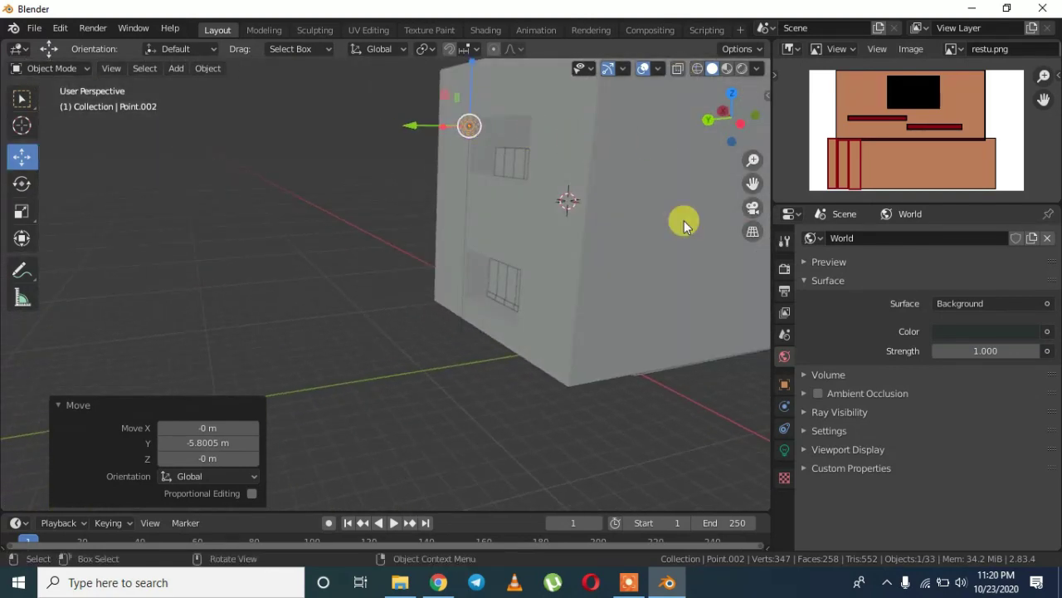
click(786, 444)
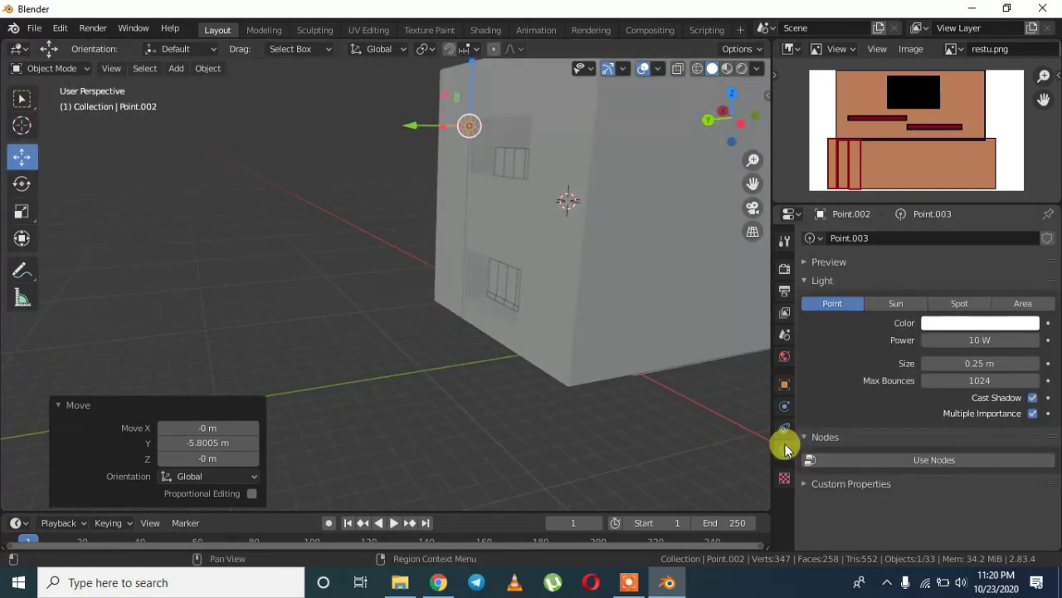
click(1023, 304)
drag(463, 210, 527, 148)
middle_drag(569, 185, 510, 149)
drag(392, 134, 326, 108)
middle_drag(537, 208, 273, 166)
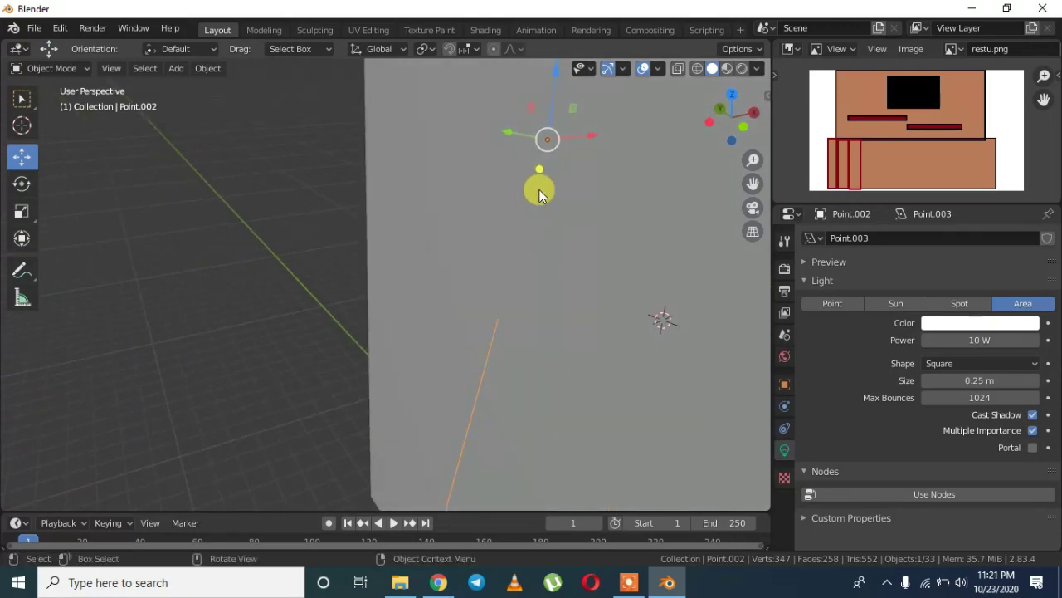
drag(556, 166, 595, 174)
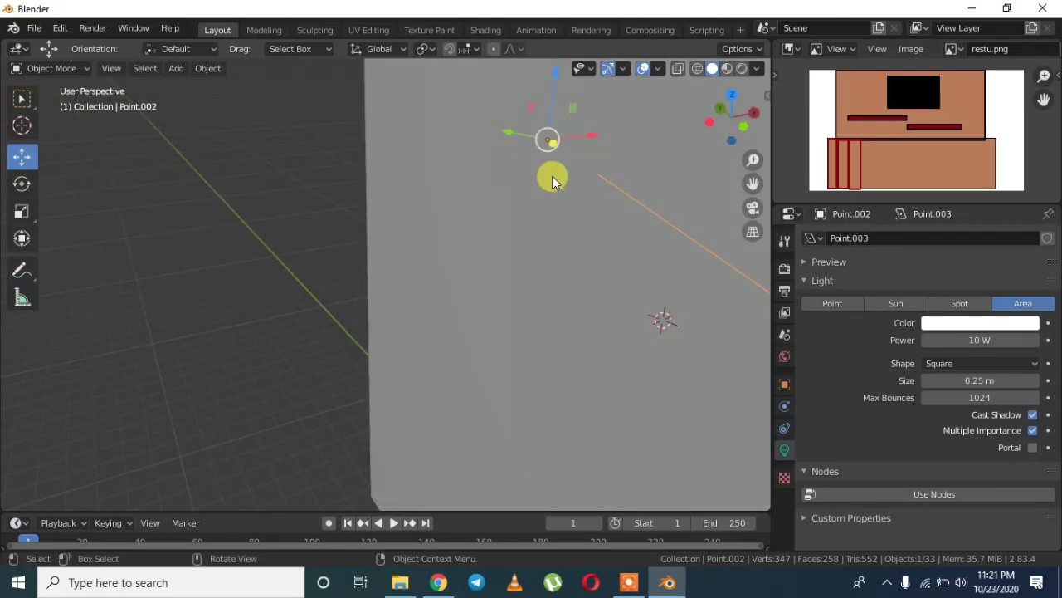
middle_drag(550, 177, 14, 152)
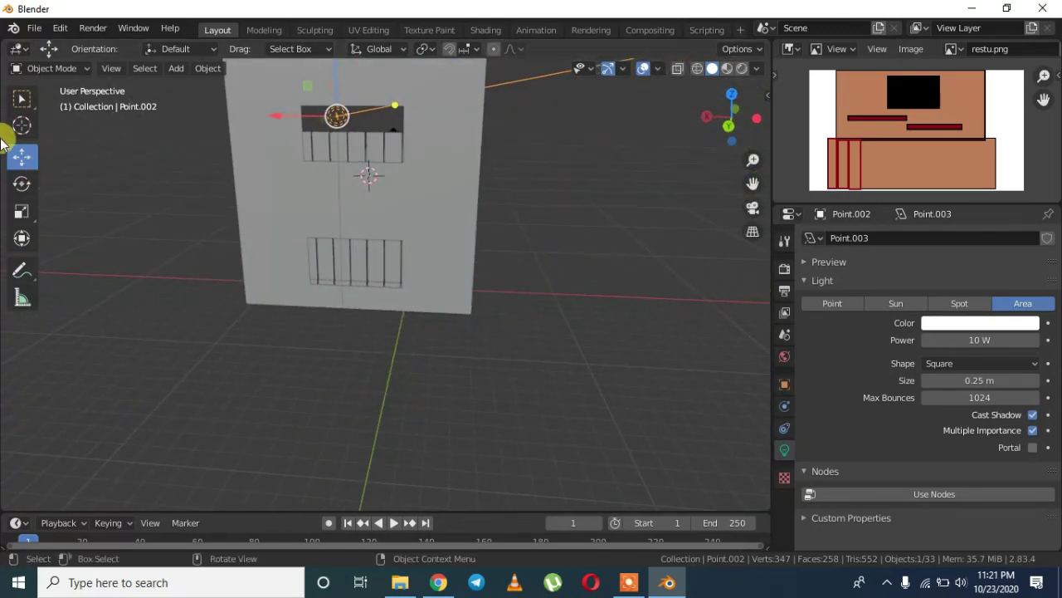
drag(393, 101, 349, 120)
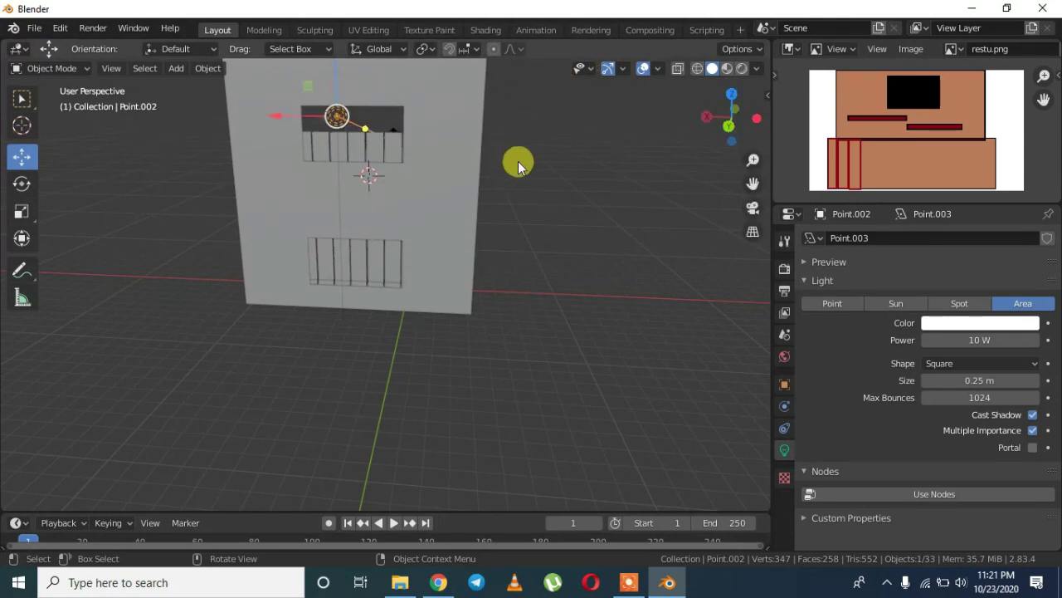
Step: Look through the scene camera and render the image of the plank room
middle_drag(597, 170, 638, 85)
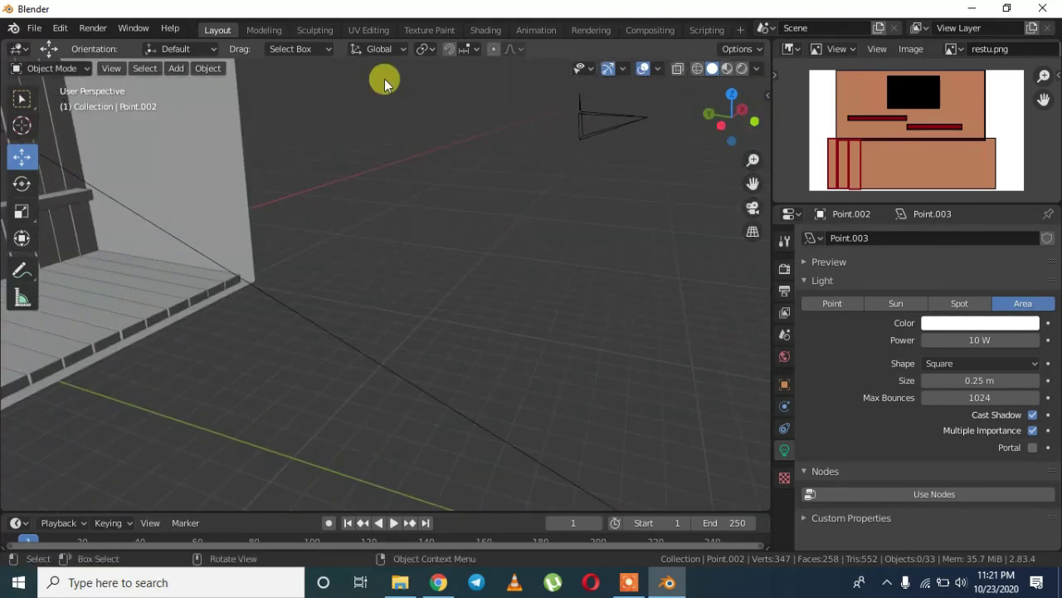
middle_drag(412, 134, 309, 108)
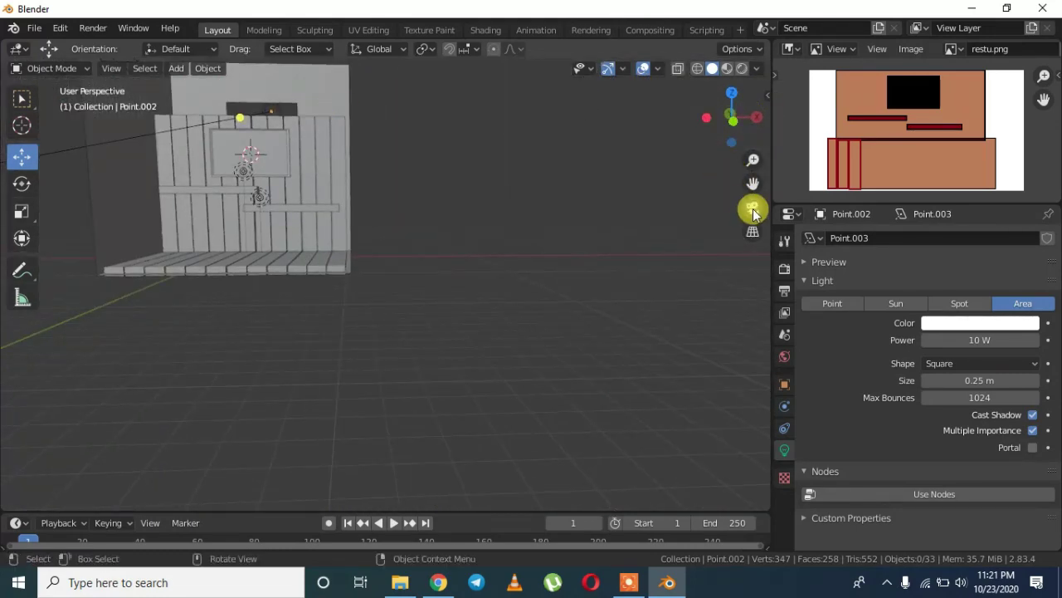
click(753, 208)
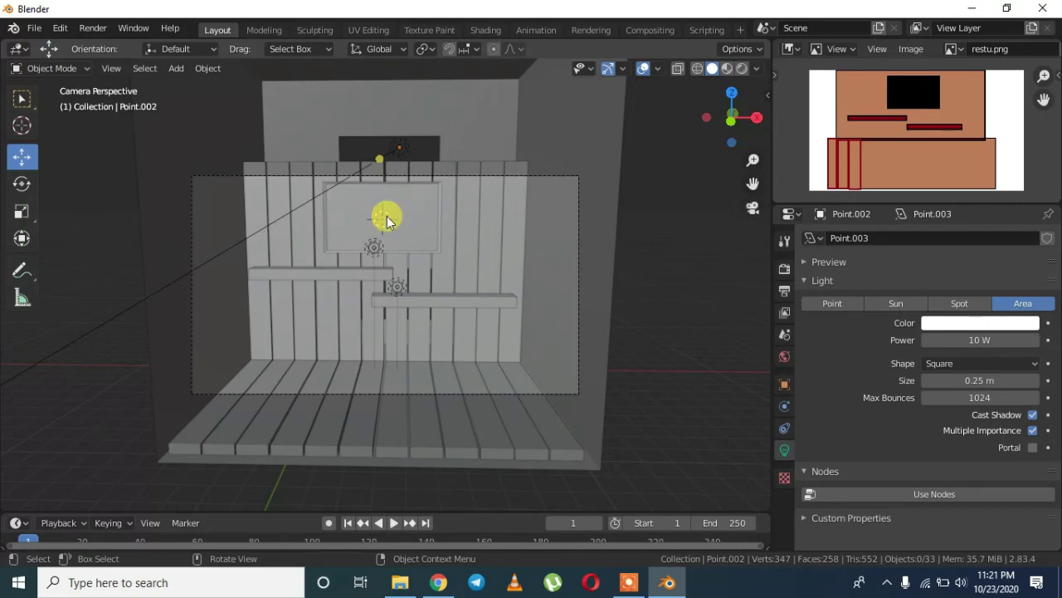
click(92, 27)
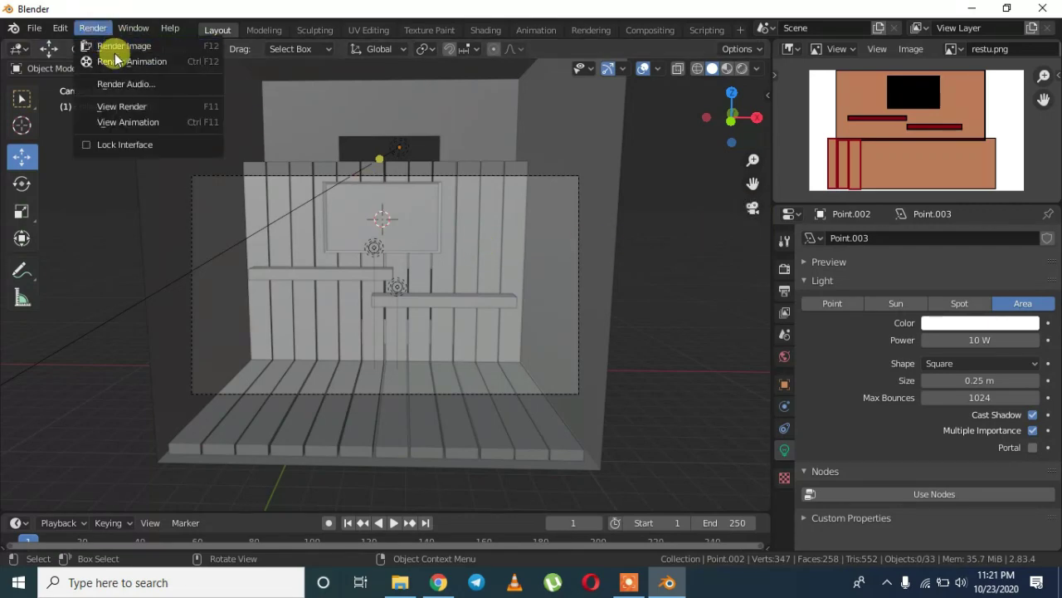
click(112, 45)
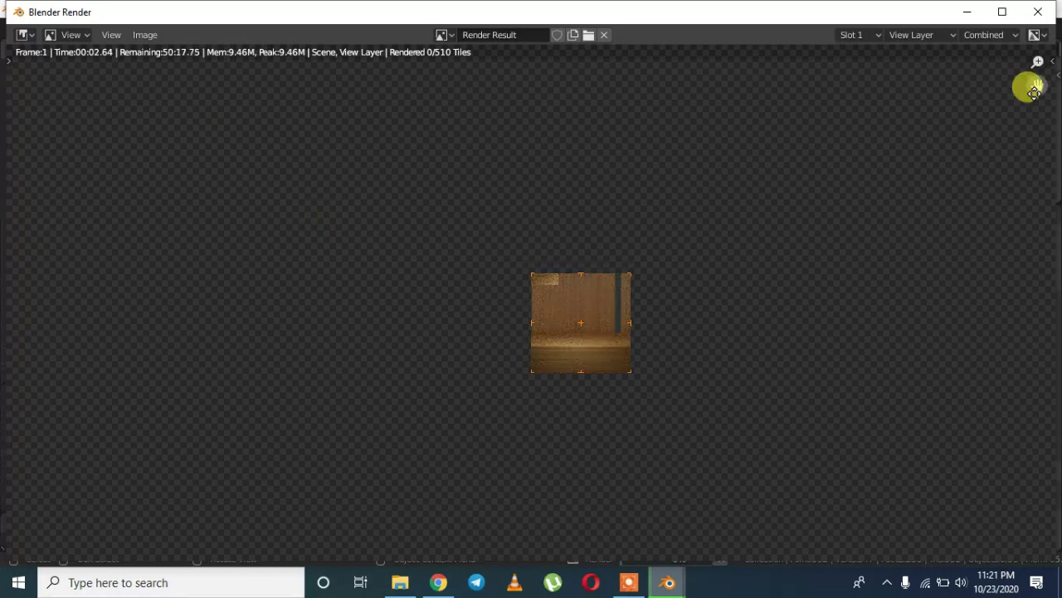
drag(1038, 61, 1036, 61)
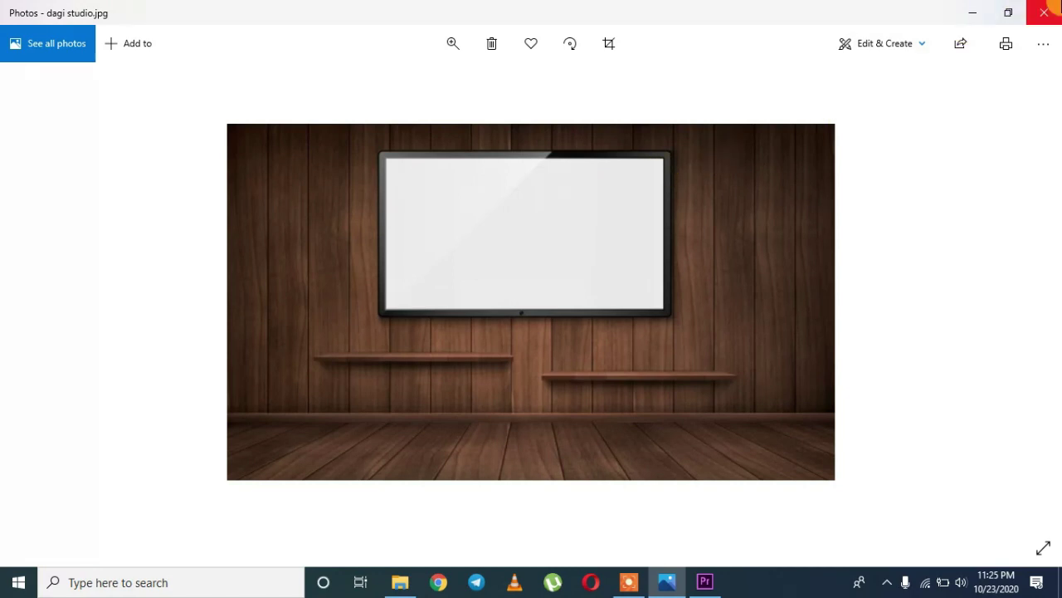
Step: Close the dagi studio.jpg image, switch to Adobe Premiere Pro and create the studiovr project without overwriting the existing one
click(1048, 12)
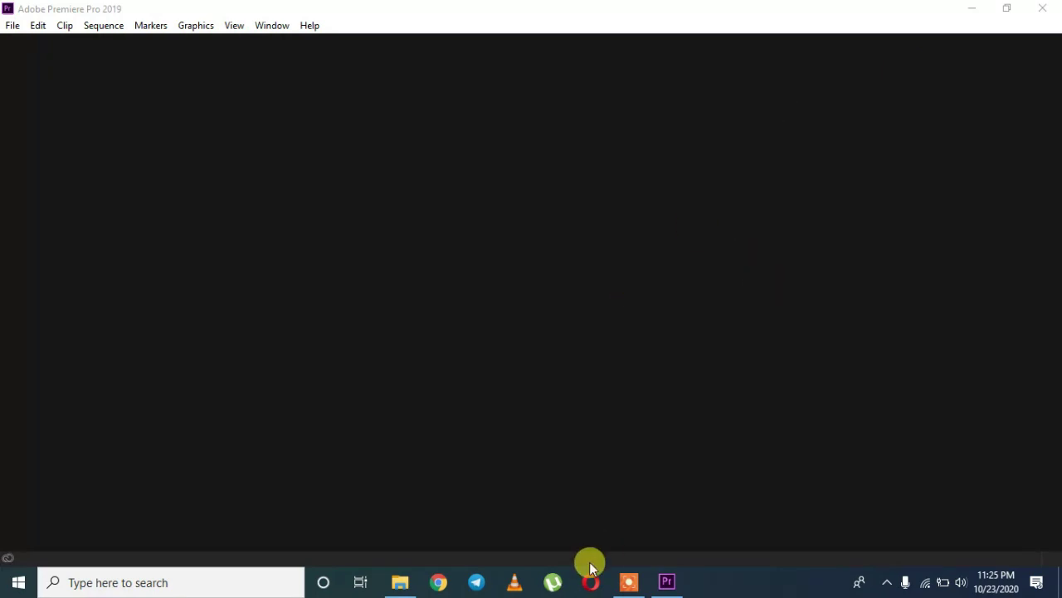
click(5, 586)
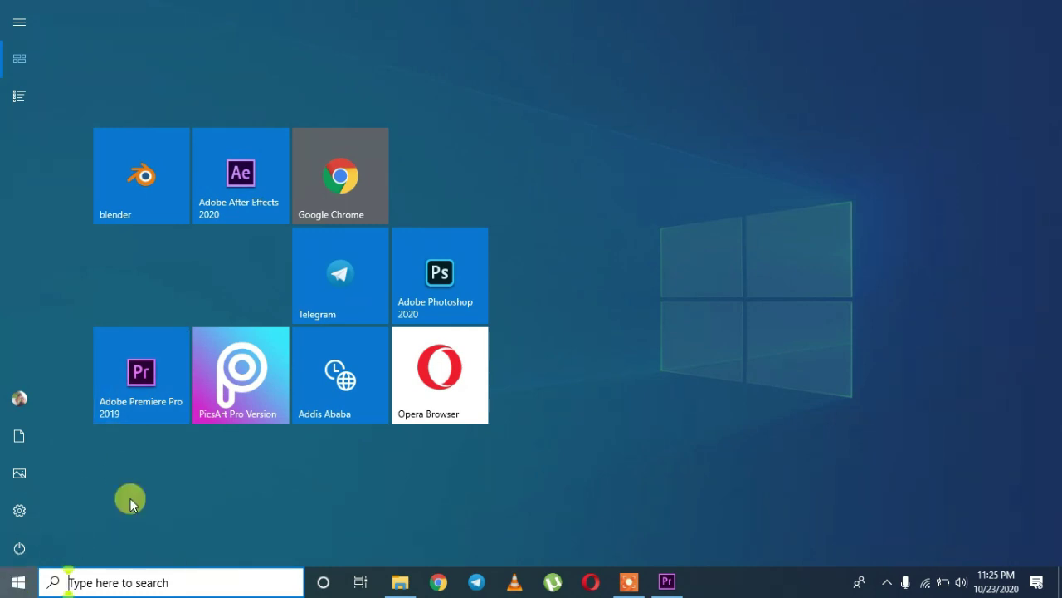
click(668, 581)
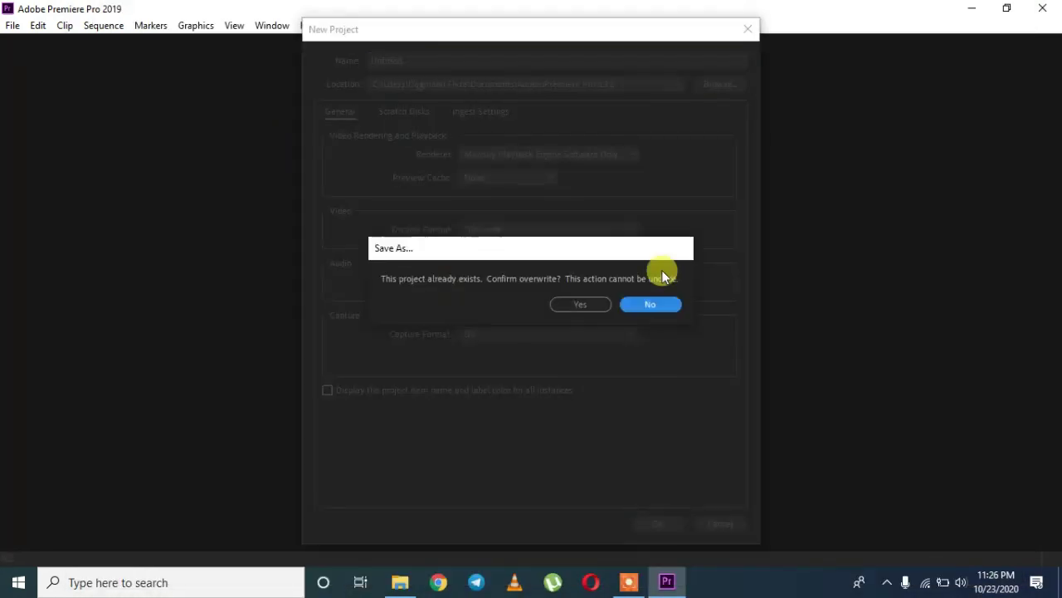
click(651, 304)
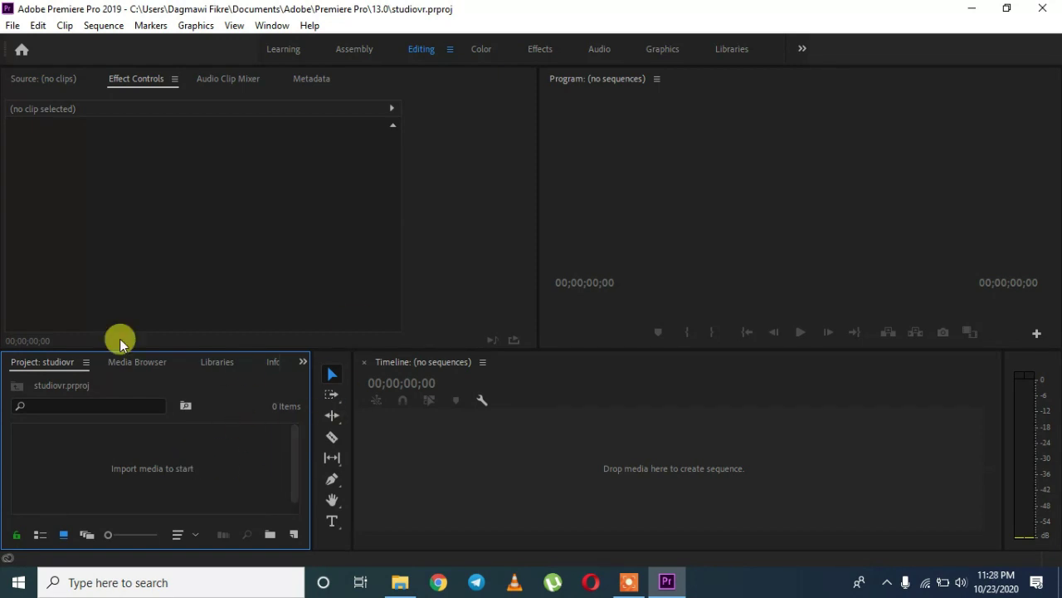
Step: Import Reaction On Eyoha.mp4 and create a sequence from it by placing the clip in the timeline
double_click(259, 441)
key(Escape)
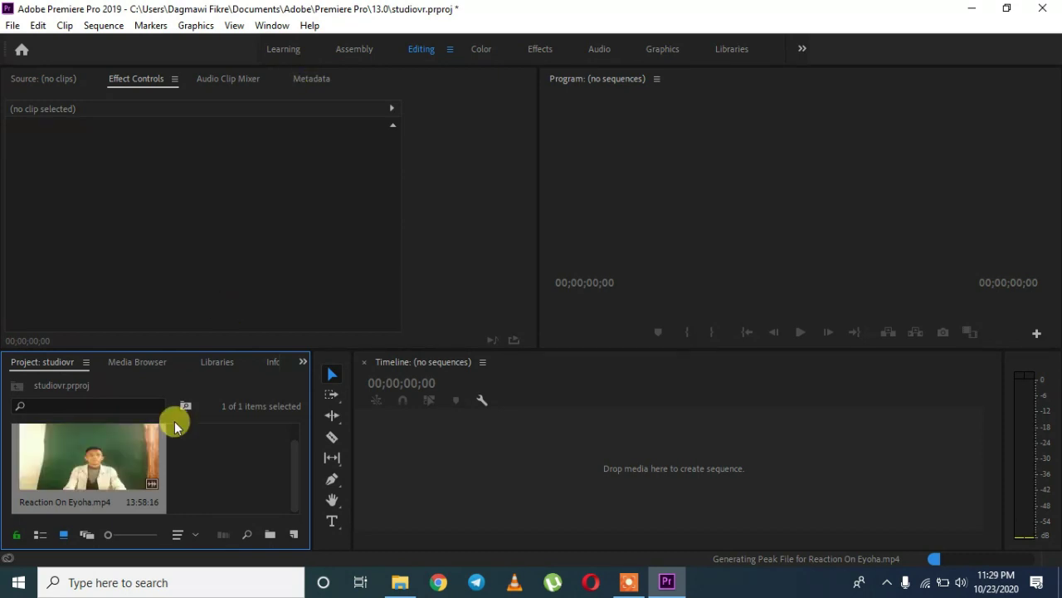
click(205, 457)
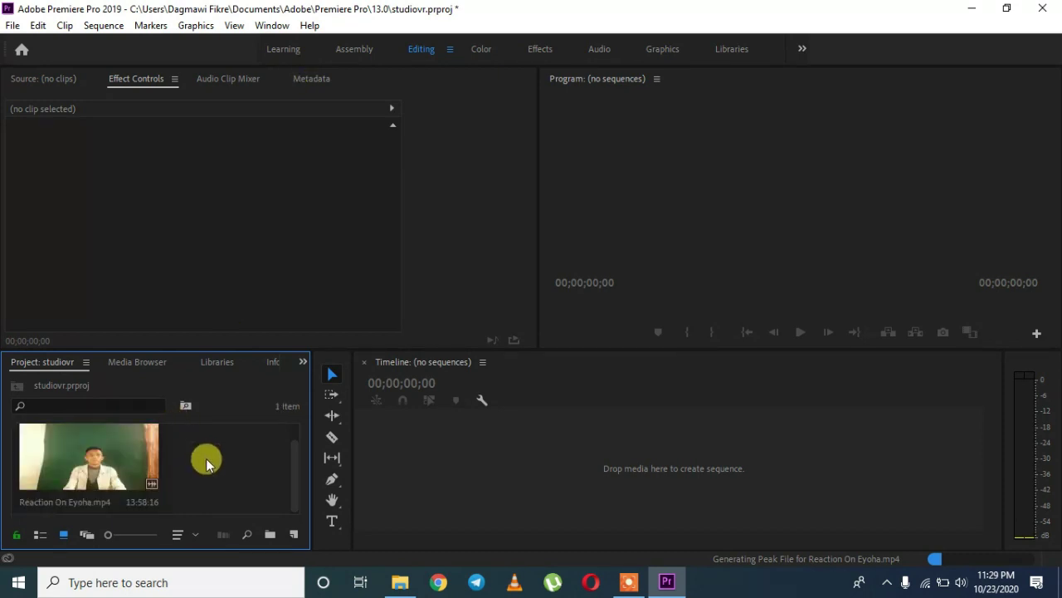
click(147, 461)
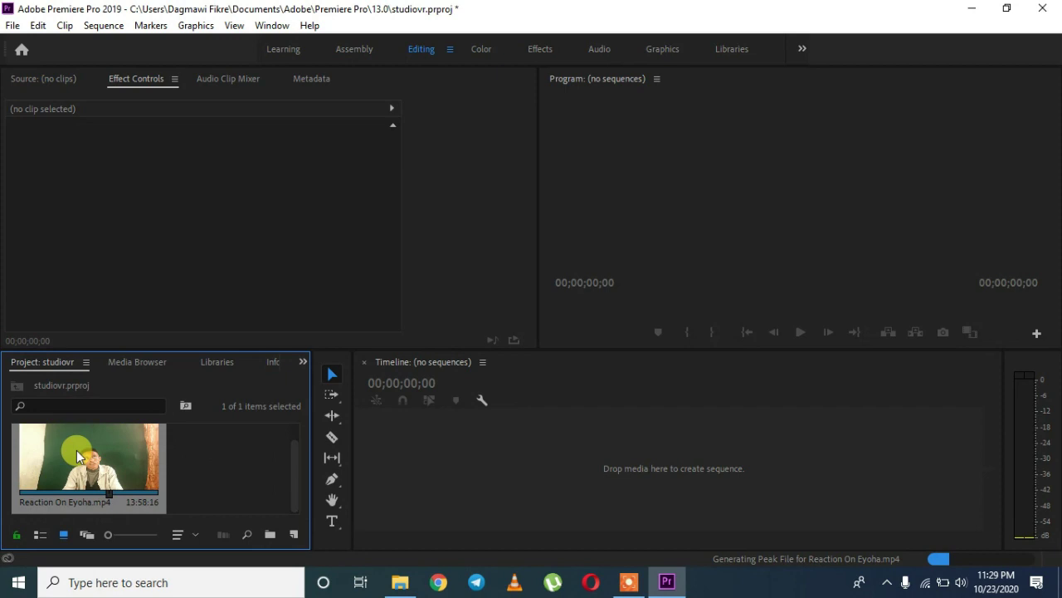
drag(93, 457, 448, 485)
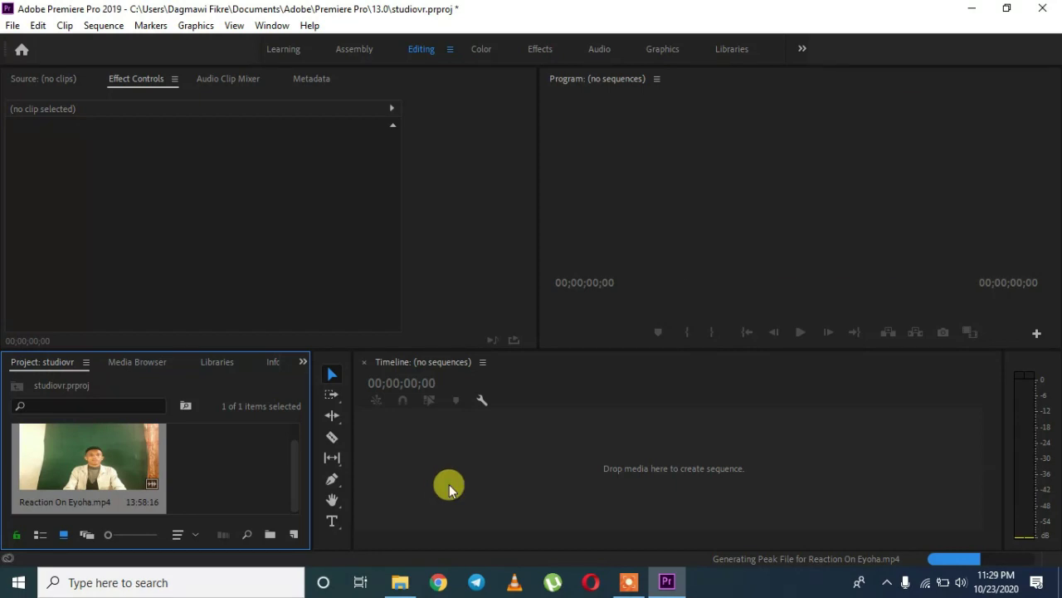
drag(449, 483, 449, 483)
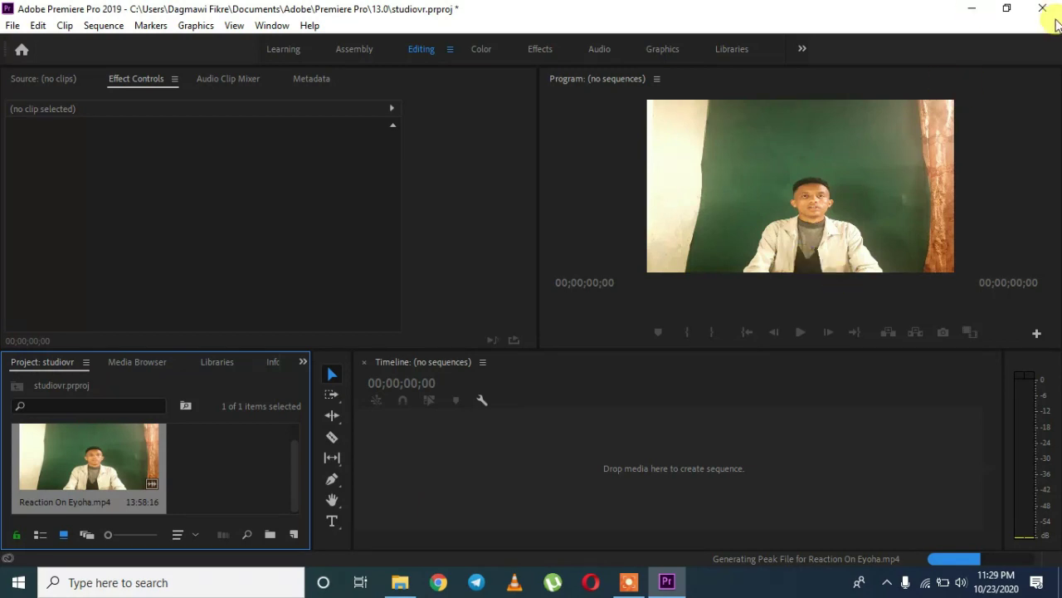
click(833, 164)
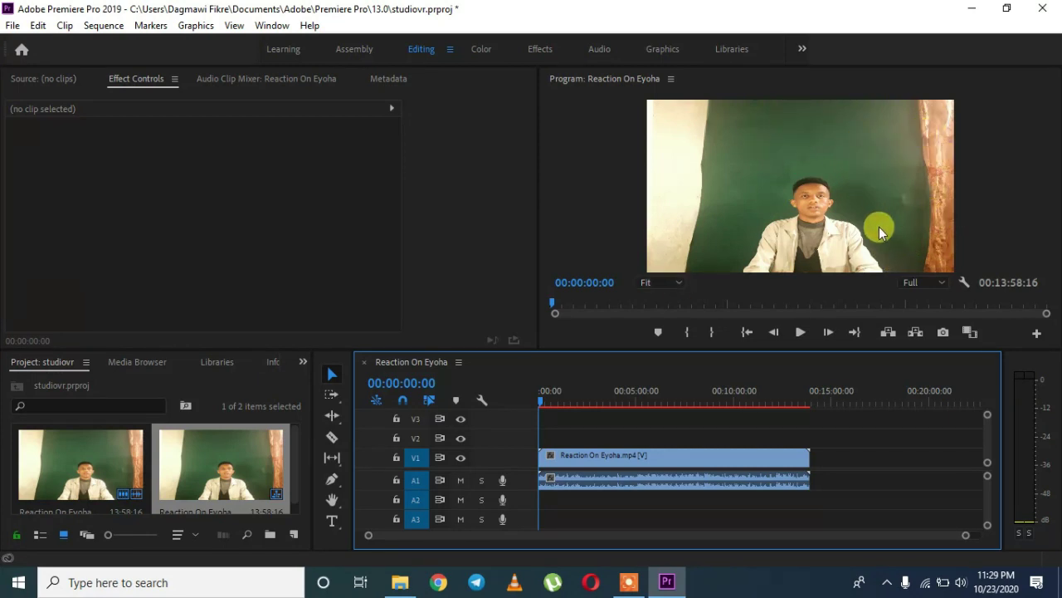
Step: Draw a closed pen opacity mask on the Reaction On Eyoha.mp4 clip around the presenter, keeping only green backdrop around him
click(582, 455)
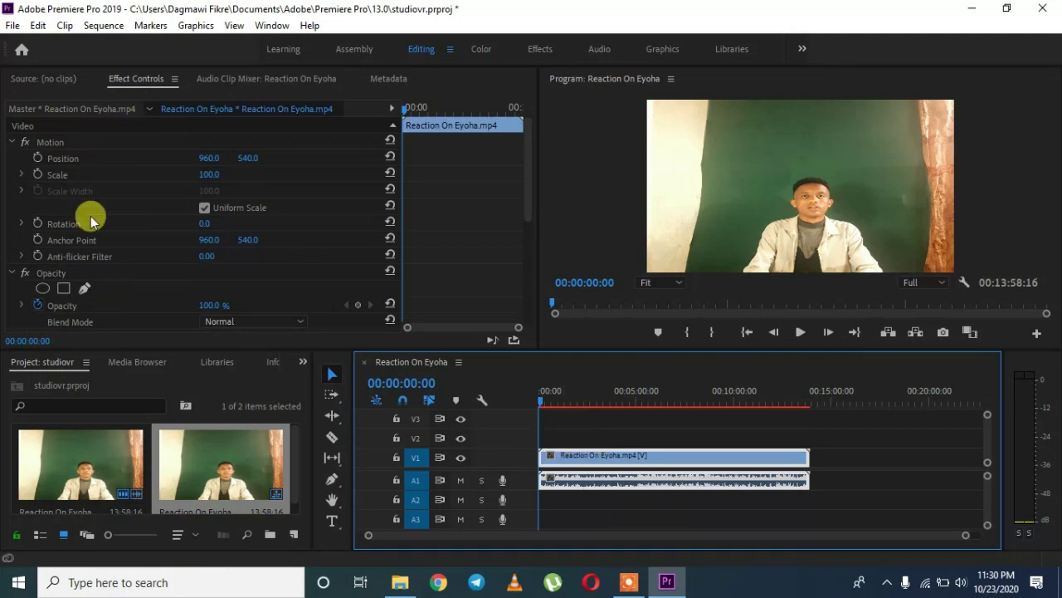
click(85, 290)
click(569, 208)
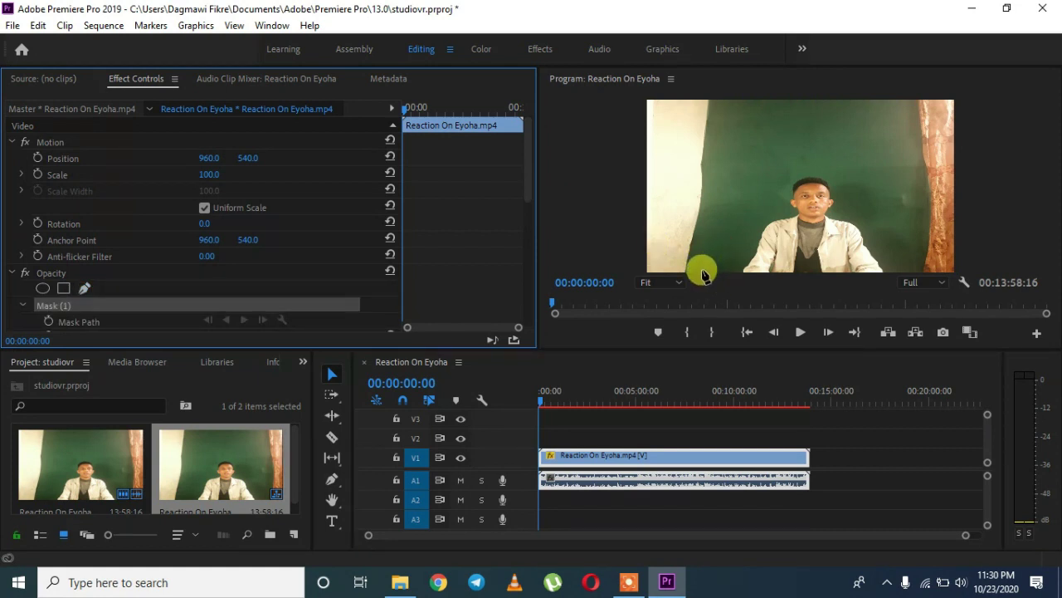
click(702, 271)
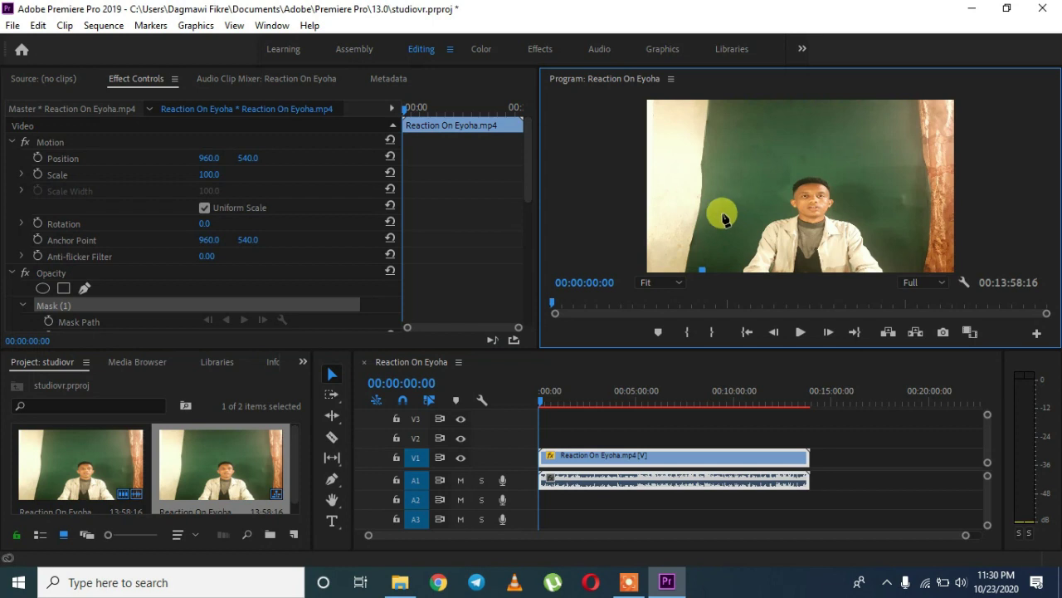
click(720, 212)
click(737, 182)
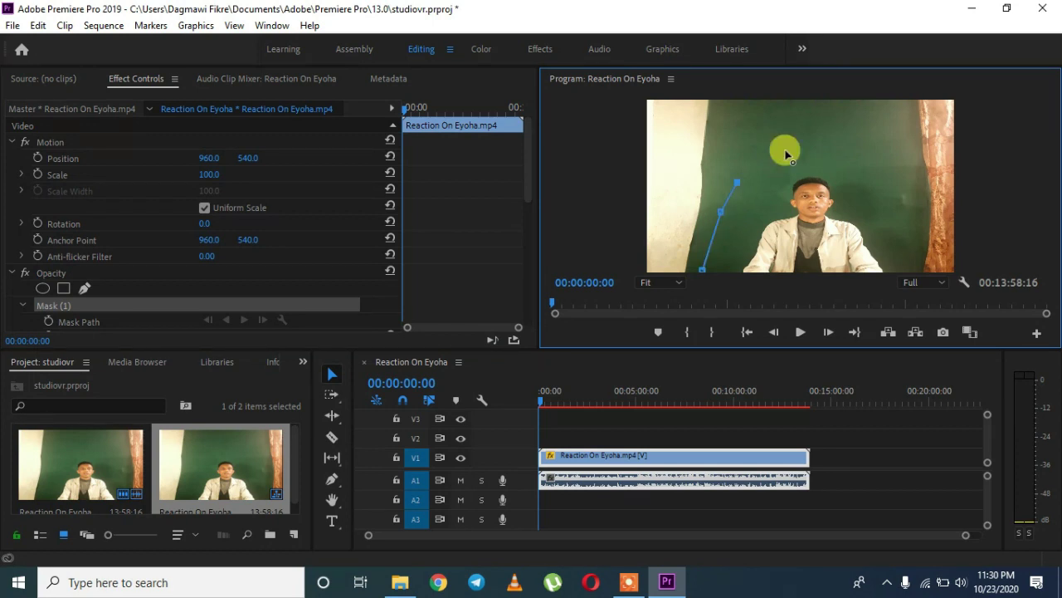
click(785, 152)
click(865, 149)
click(901, 229)
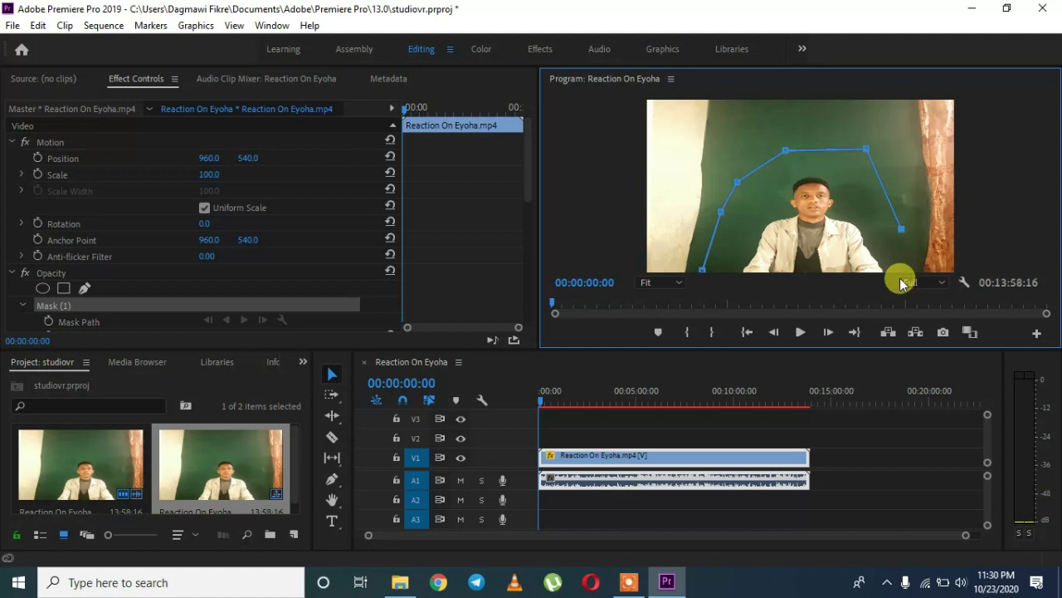
click(904, 269)
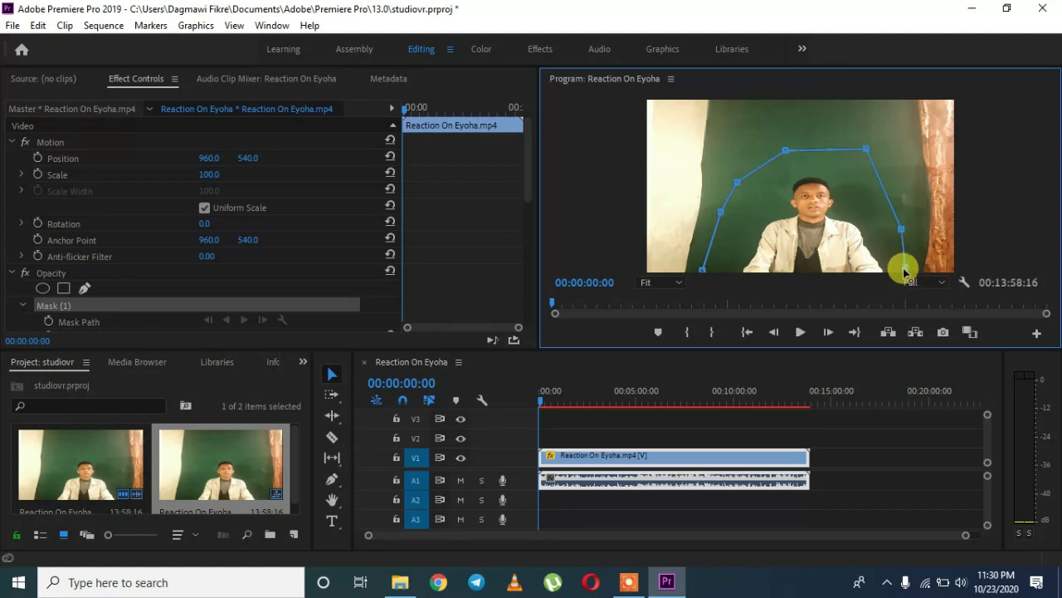
click(704, 269)
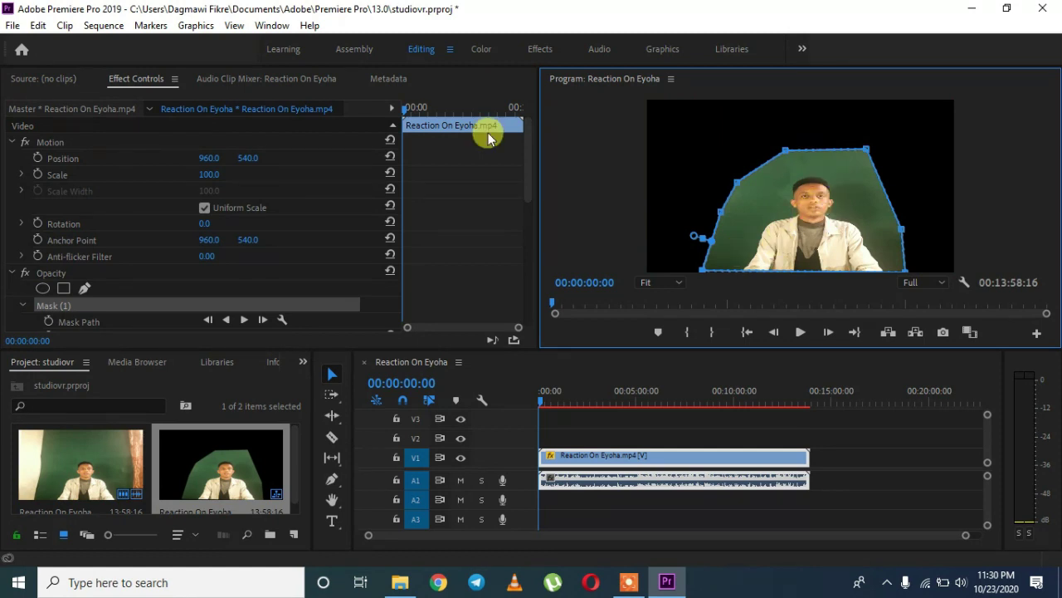
Step: Search the effects for "ultra" and apply Ultra Key to the Reaction On Eyoha.mp4 clip on V1
click(303, 363)
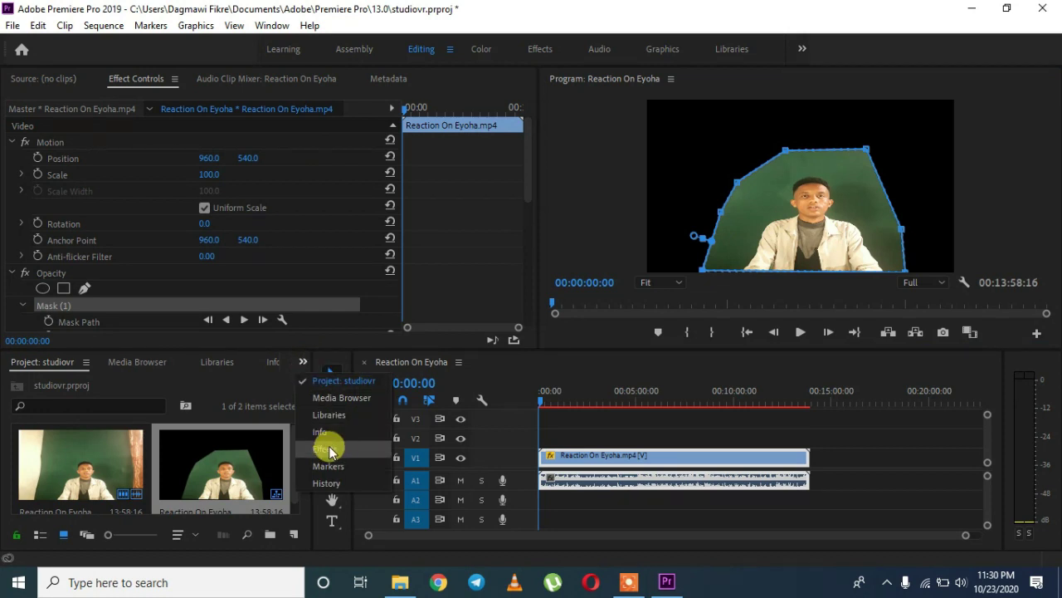
key(Escape)
key(shift+7)
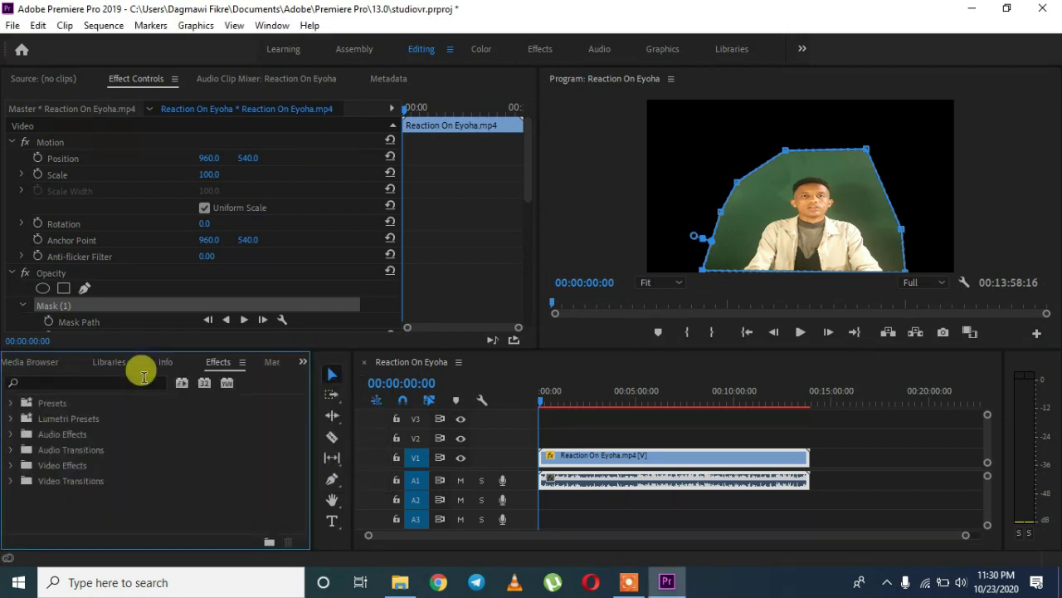
click(38, 381)
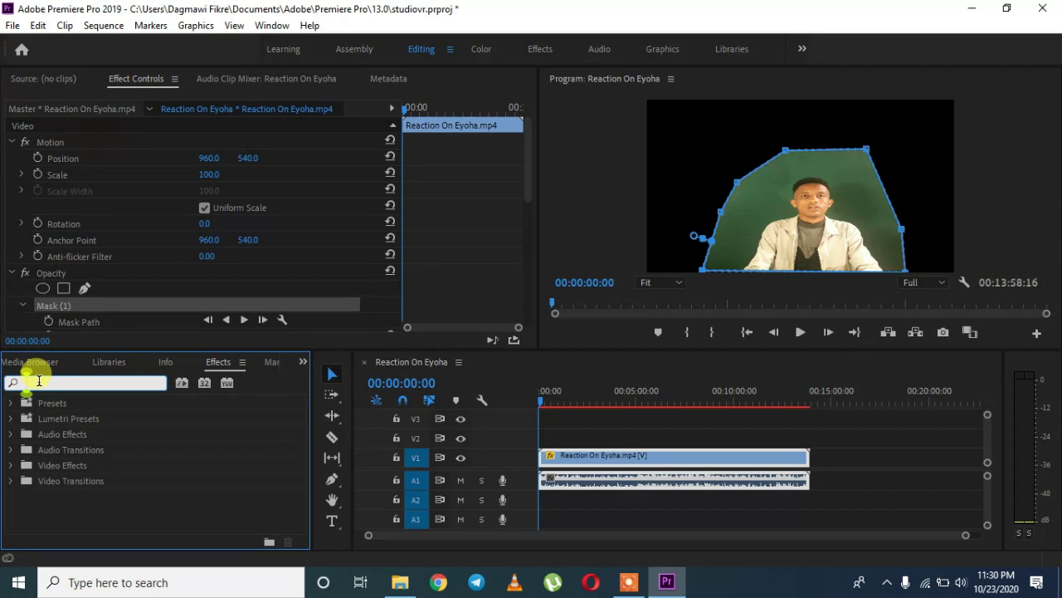
text(ultra)
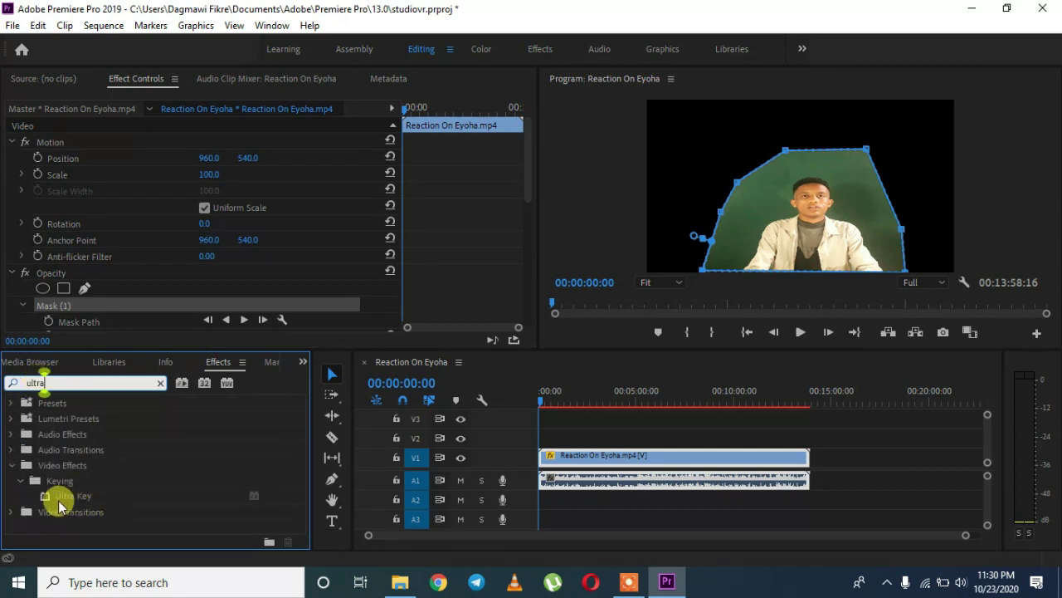
drag(54, 495, 551, 455)
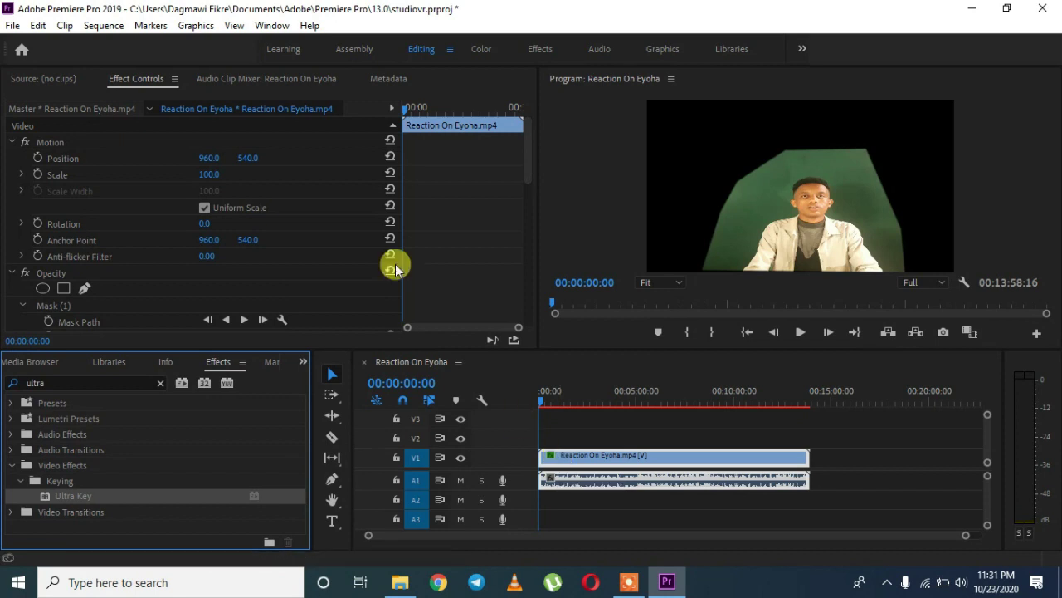
Step: Sample the green backdrop beside the presenter as the Ultra Key key color
scroll(530, 149, down, 2)
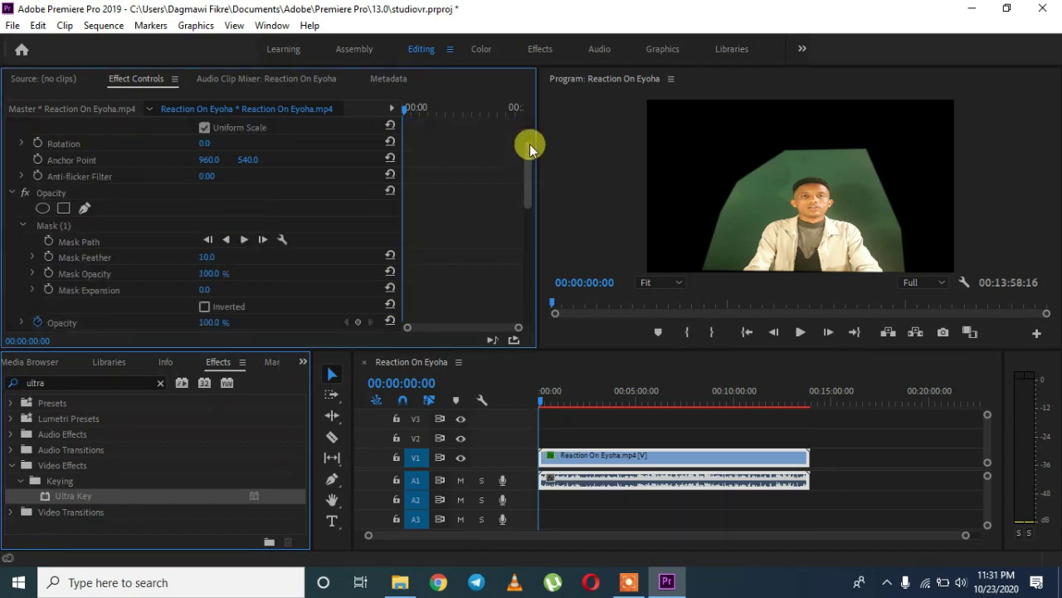
scroll(359, 279, down, 5)
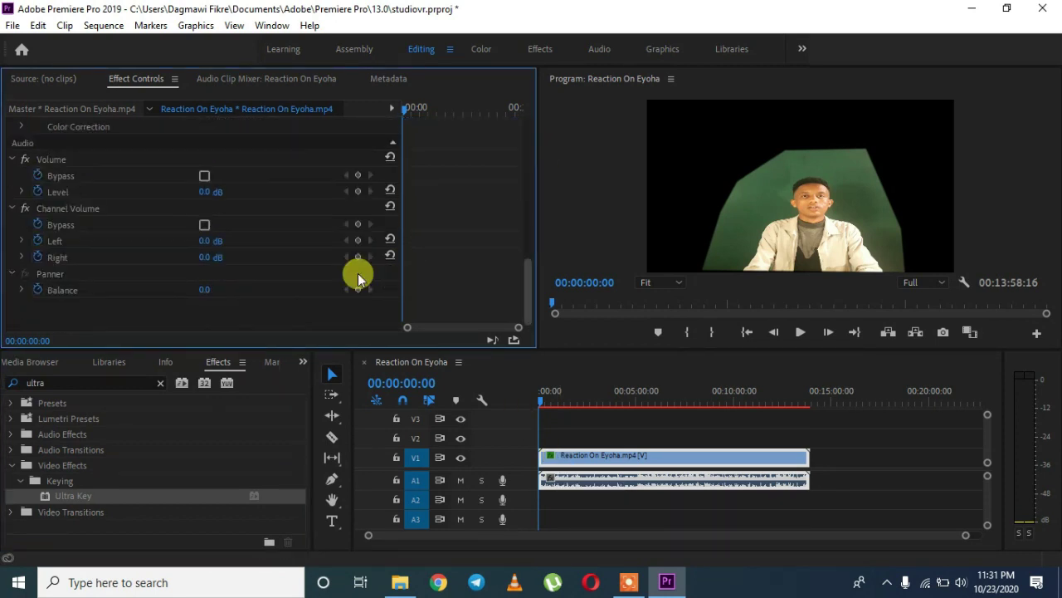
drag(526, 299, 526, 247)
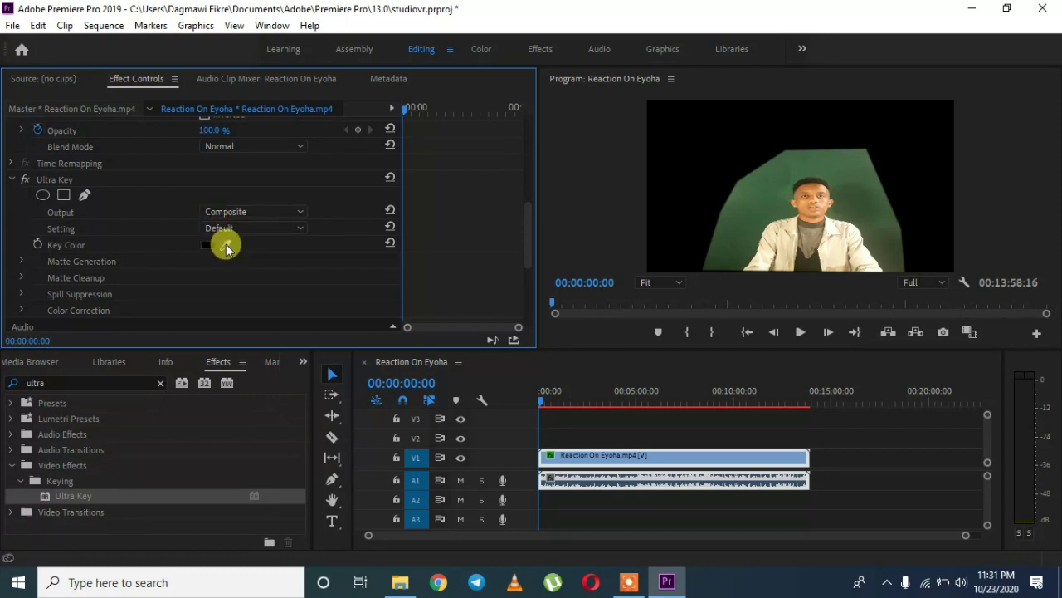
drag(225, 244, 858, 208)
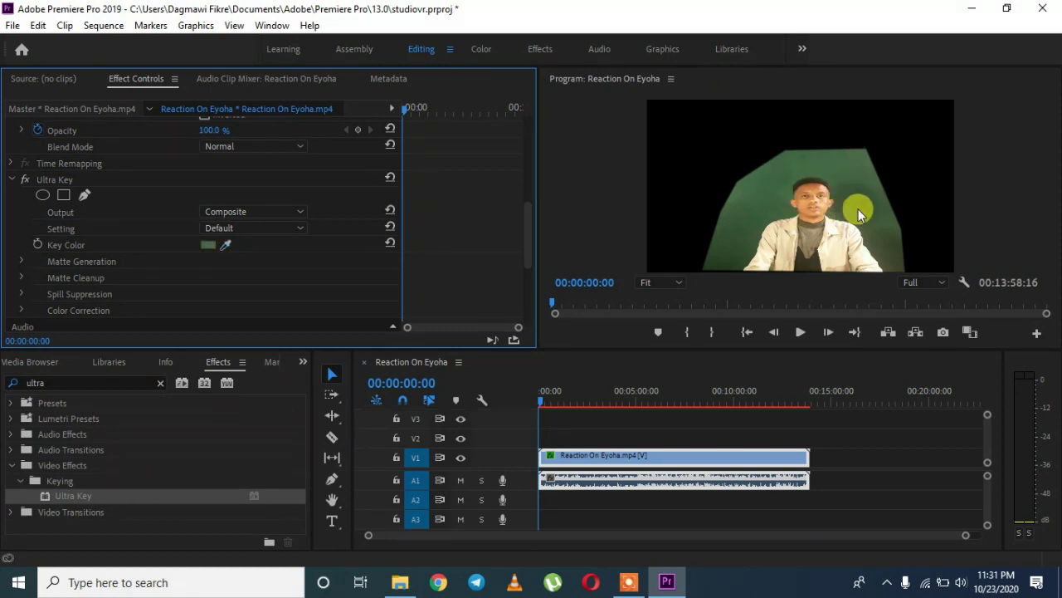
Step: Set the Ultra Key output to Alpha Channel and its setting to Aggressive
click(253, 211)
click(241, 242)
click(253, 227)
click(237, 276)
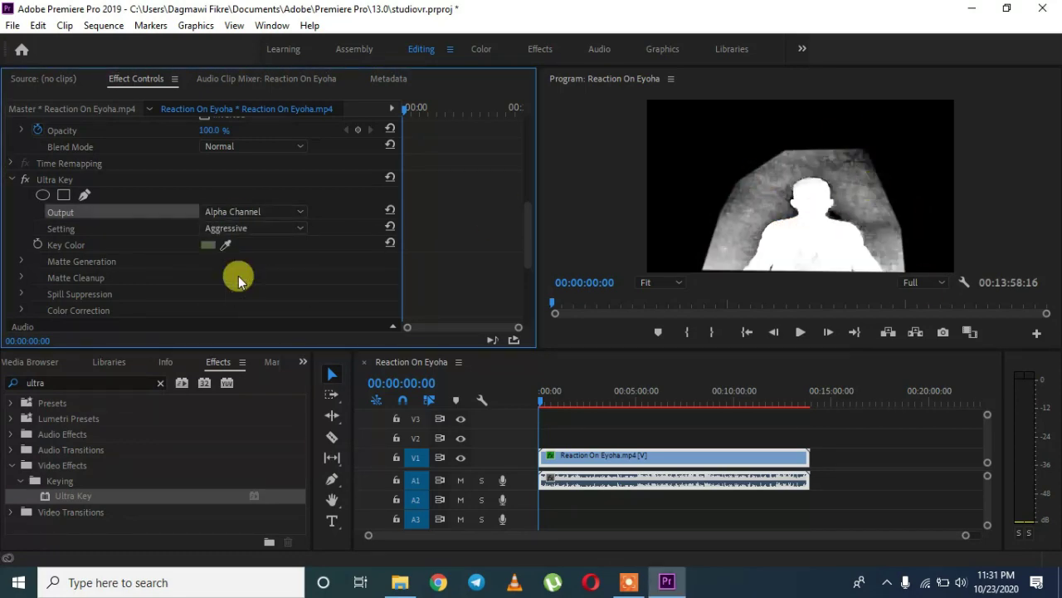
Step: Adjust the Ultra Key matte generation to Transparency 43, Highlight 100, Shadow 10, Tolerance 100 and Pedestal 100
click(23, 260)
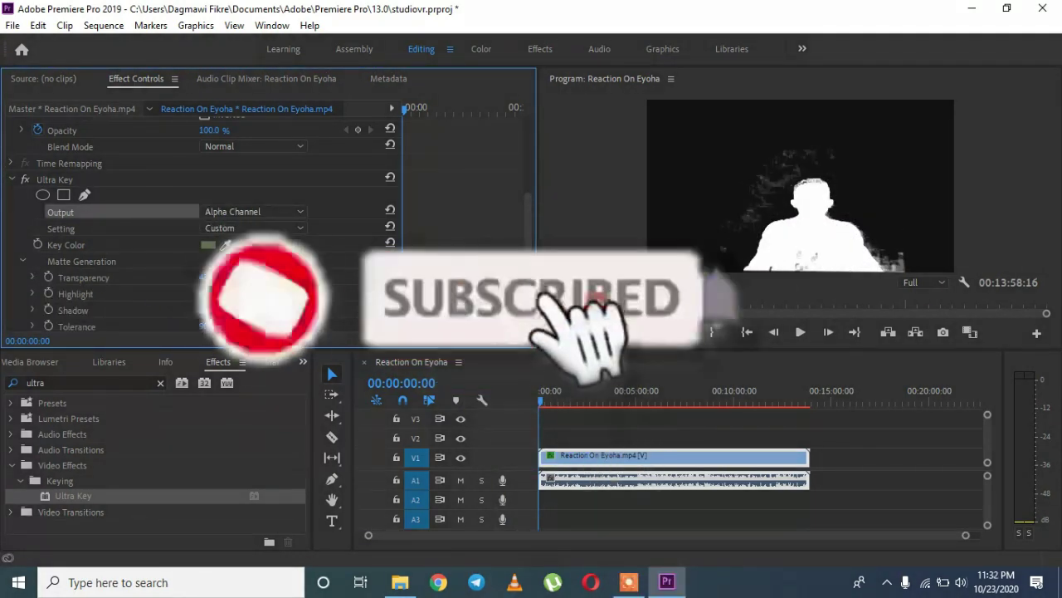
scroll(527, 218, down, 3)
click(213, 222)
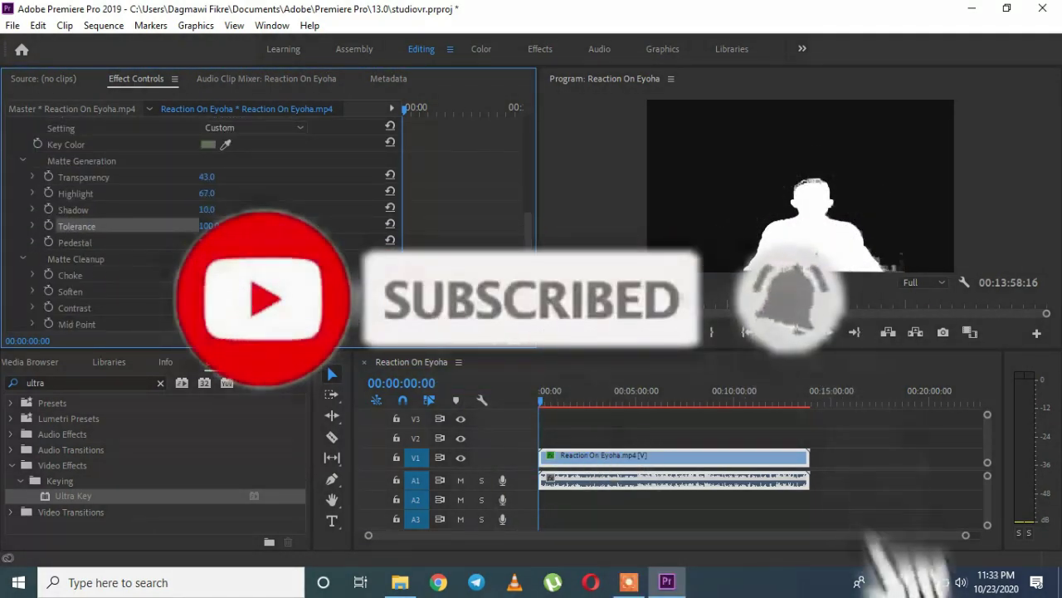
scroll(249, 173, down, 2)
scroll(517, 237, up, 2)
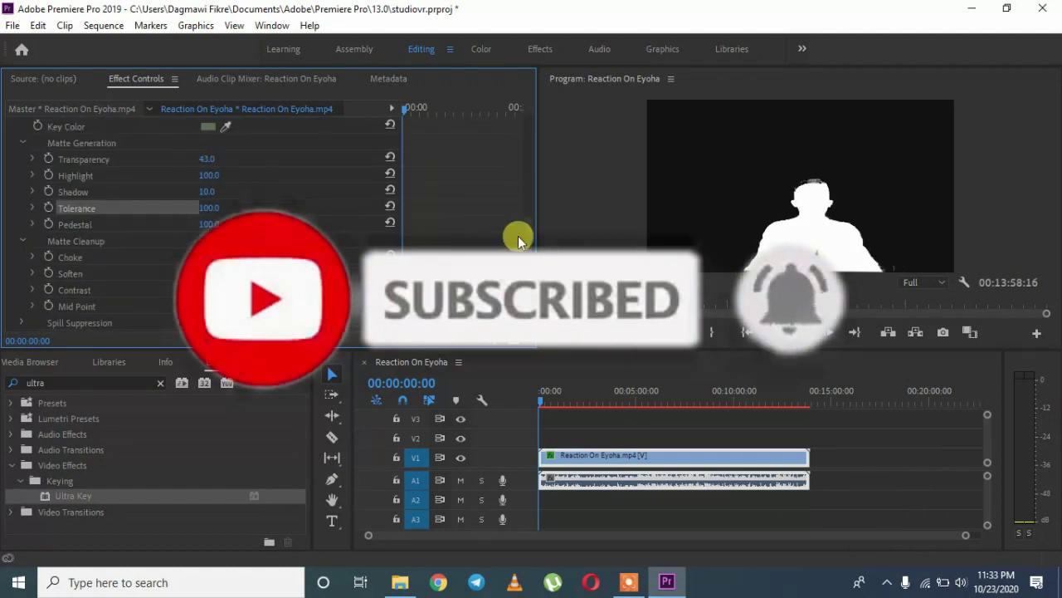
scroll(519, 241, down, 4)
Step: Reposition the keyed presenter clip to 1412.1, 590.9 at 100 scale and import dagi studio.jpg into the project
scroll(522, 246, up, 10)
click(670, 219)
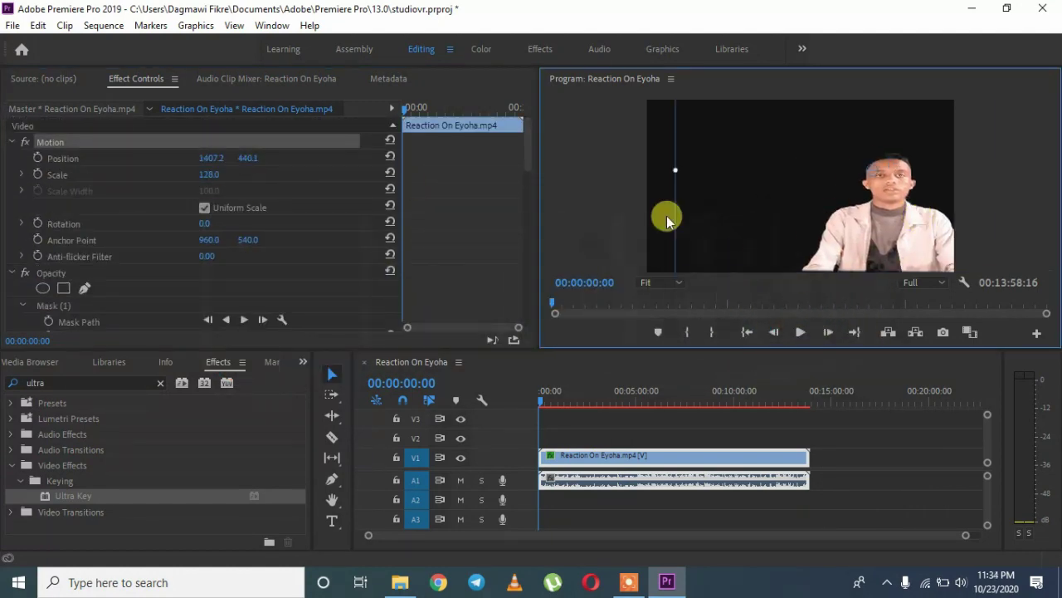
click(296, 183)
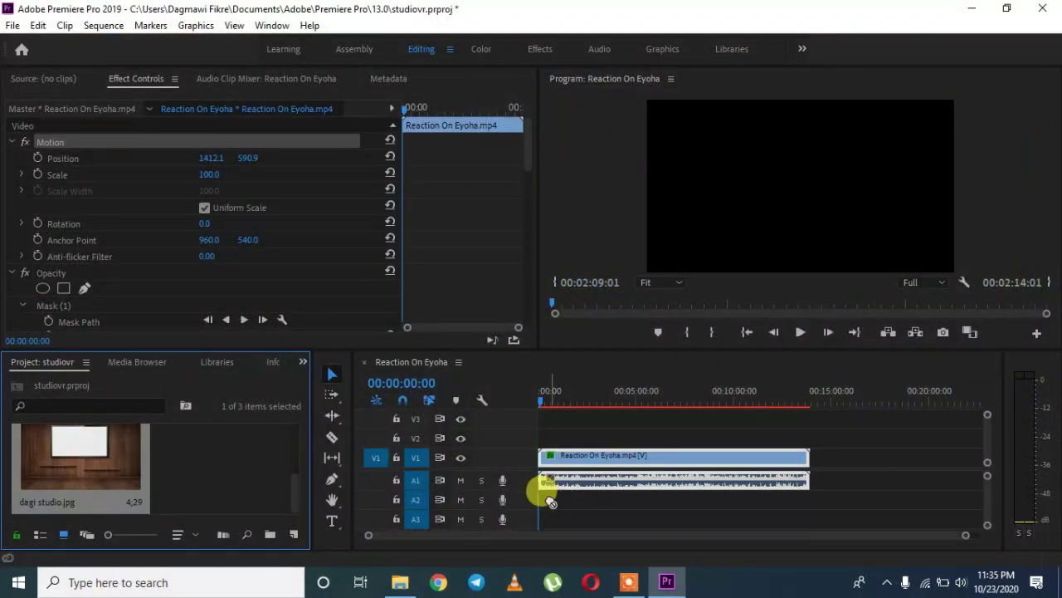
click(549, 501)
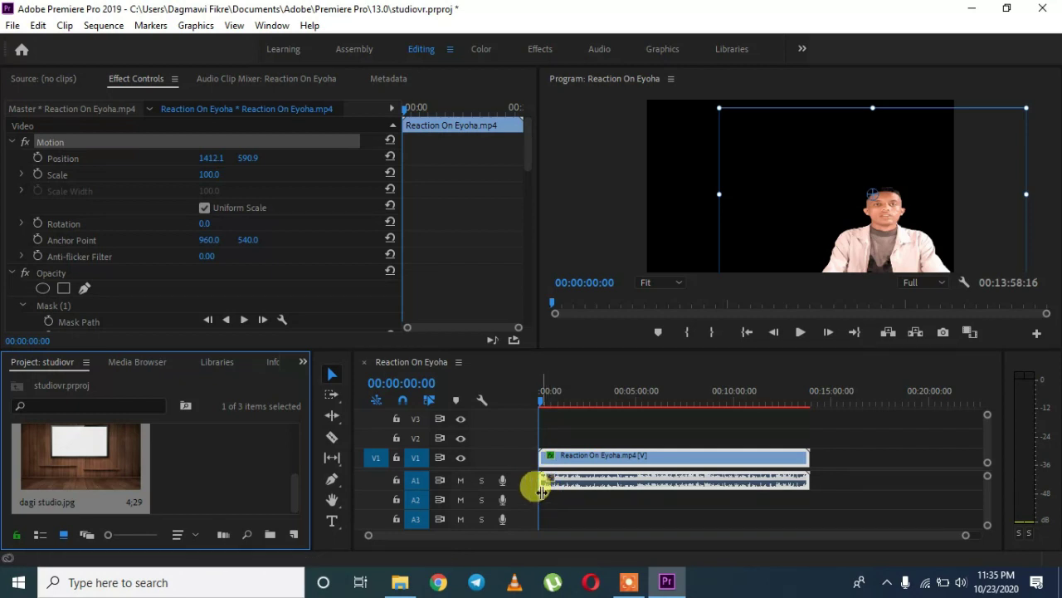
Step: Move the presenter video to V2 and place dagi studio.jpg beneath it on V1, extended to the video's full length
click(579, 431)
drag(578, 457, 565, 423)
drag(129, 452, 801, 446)
Step: Enlarge the studio image to fill the frame, and set the presenter clip to scale 134 and position 1436.4, 401.1
click(740, 230)
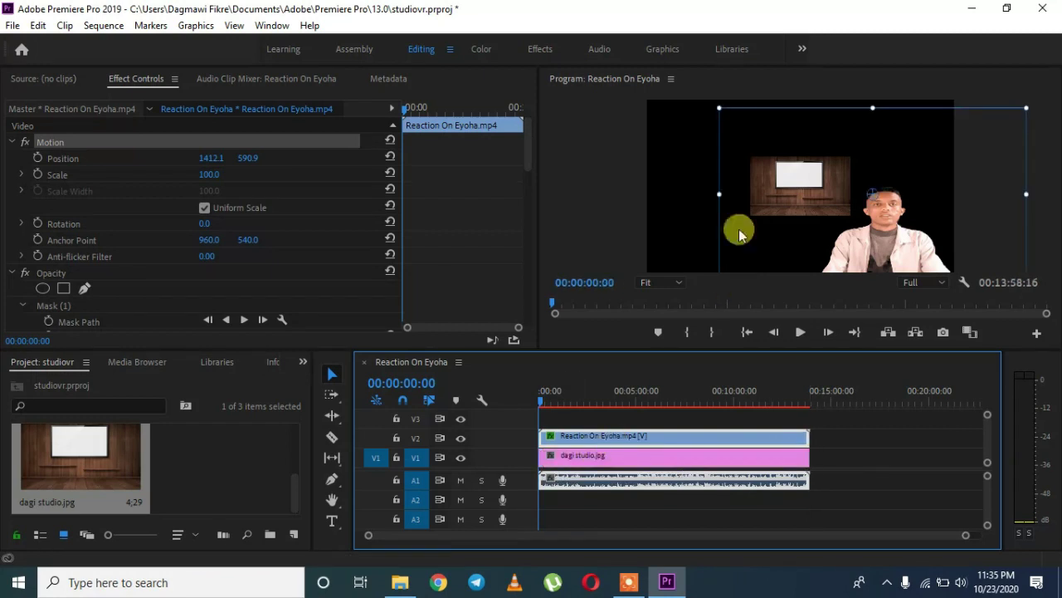
drag(209, 174, 223, 167)
click(574, 437)
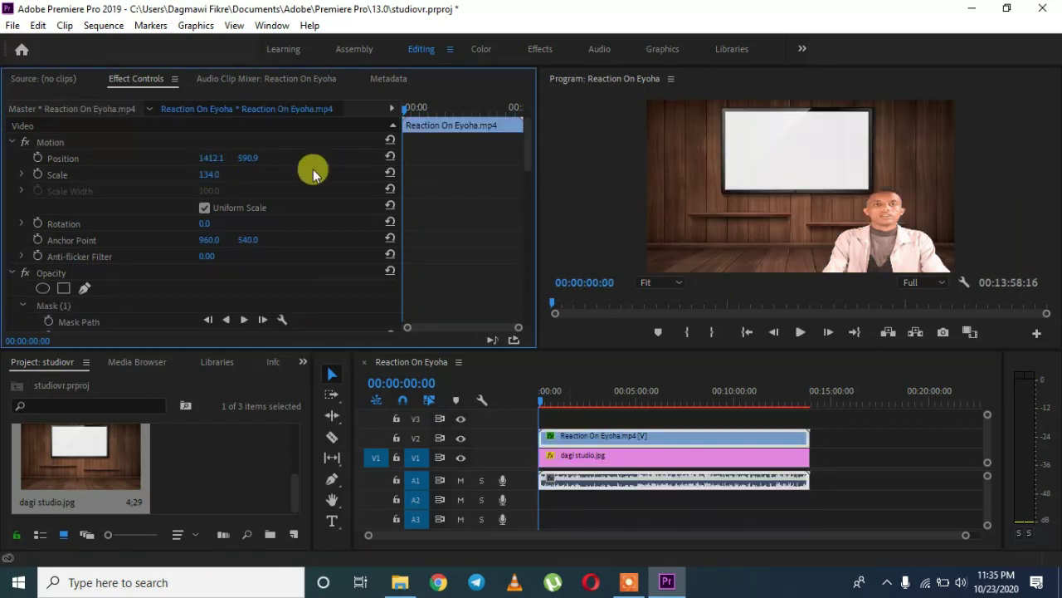
click(932, 208)
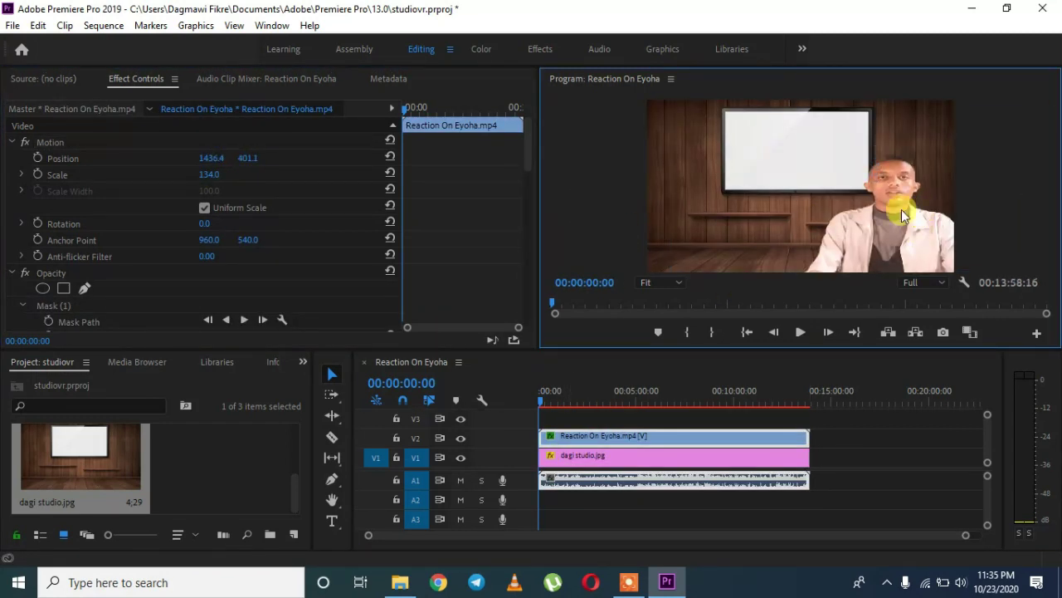
Step: Set the presenter clip's Ultra Key matte cleanup to Mid Point 0, Soften 0 and Contrast 100
drag(528, 137, 524, 245)
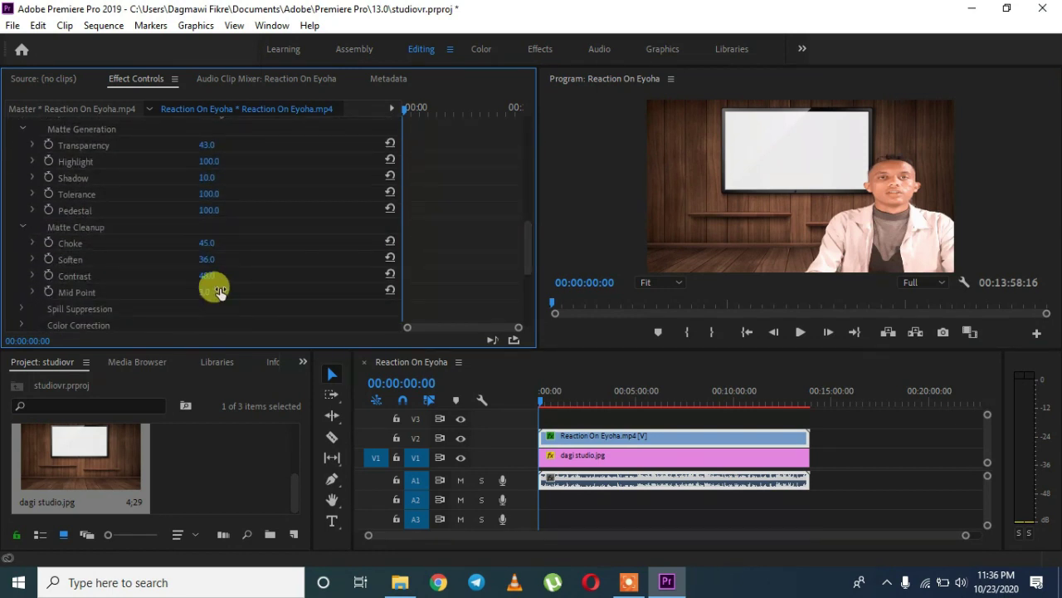
drag(223, 291, 99, 292)
click(208, 259)
text(0)
key(Tab)
text(100)
key(Return)
click(13, 25)
key(Escape)
click(1058, 141)
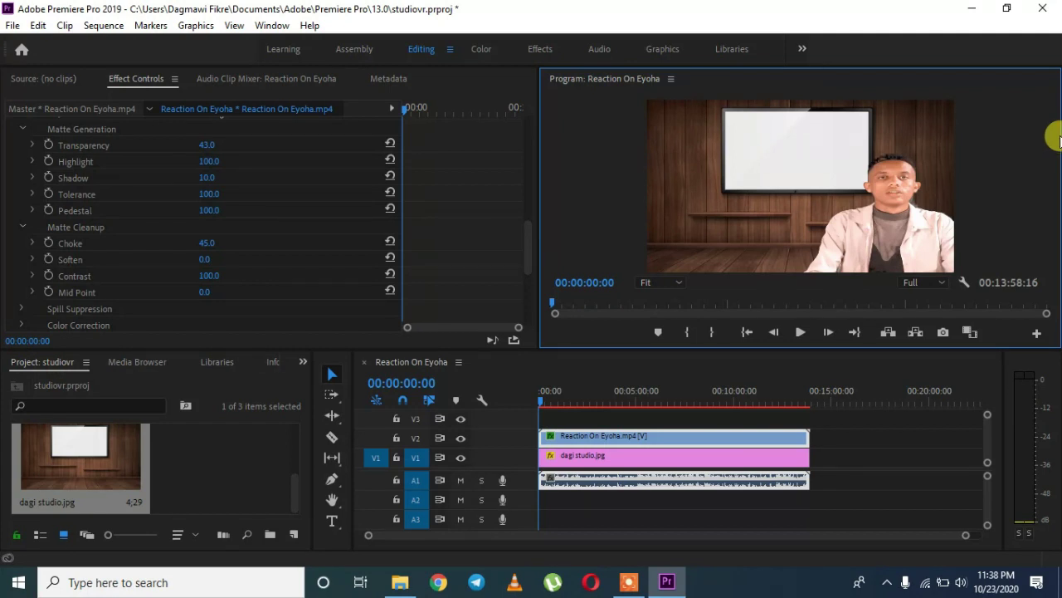
click(630, 584)
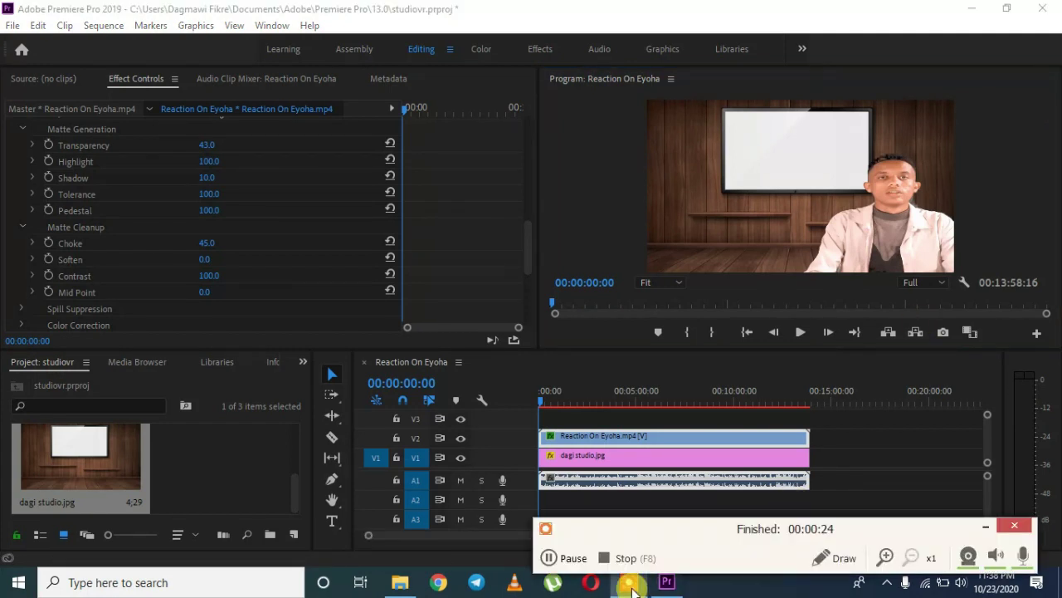